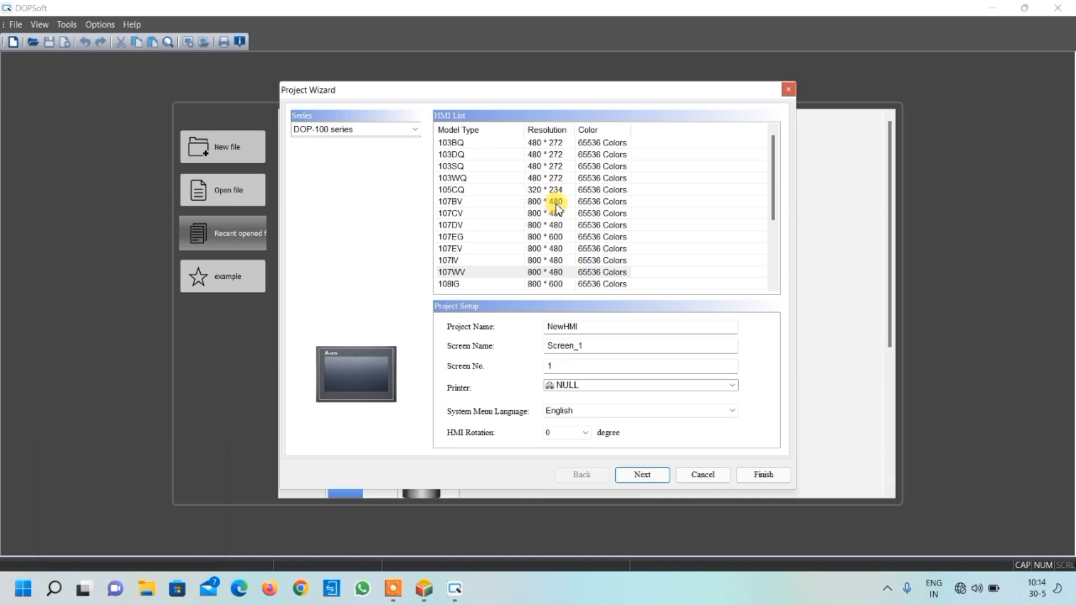
# Choose the 107BV HMI model, name the project AUTOMATION COMMUNITY AMF, and proceed to the communication settings
pyautogui.click(547, 202)
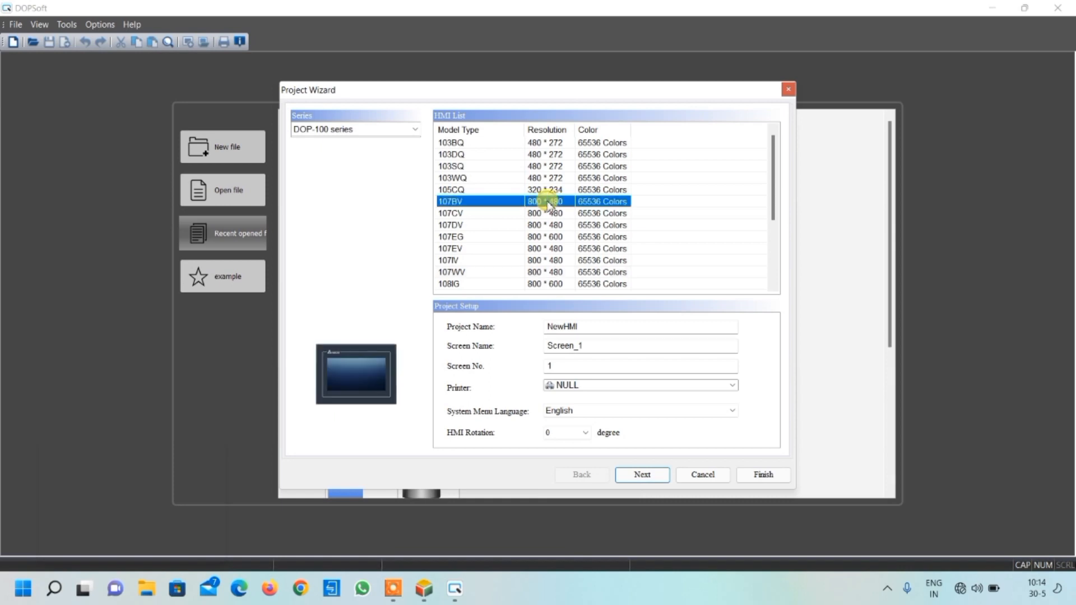
pyautogui.doubleClick(552, 326)
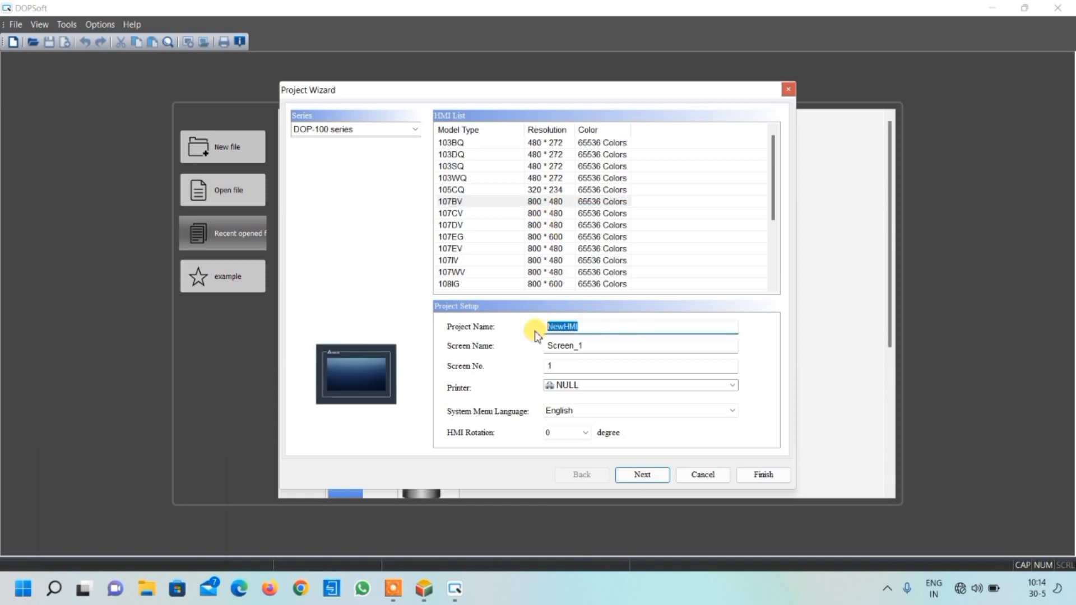
pyautogui.write('A')
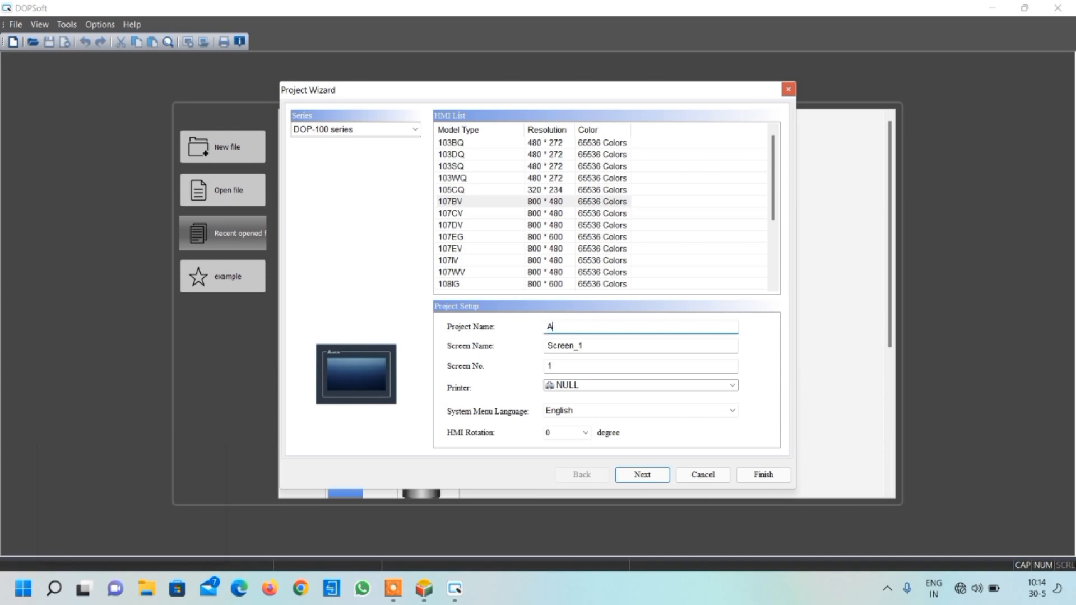
pyautogui.write('UTOMATION COMMUNITY AMF')
pyautogui.click(651, 475)
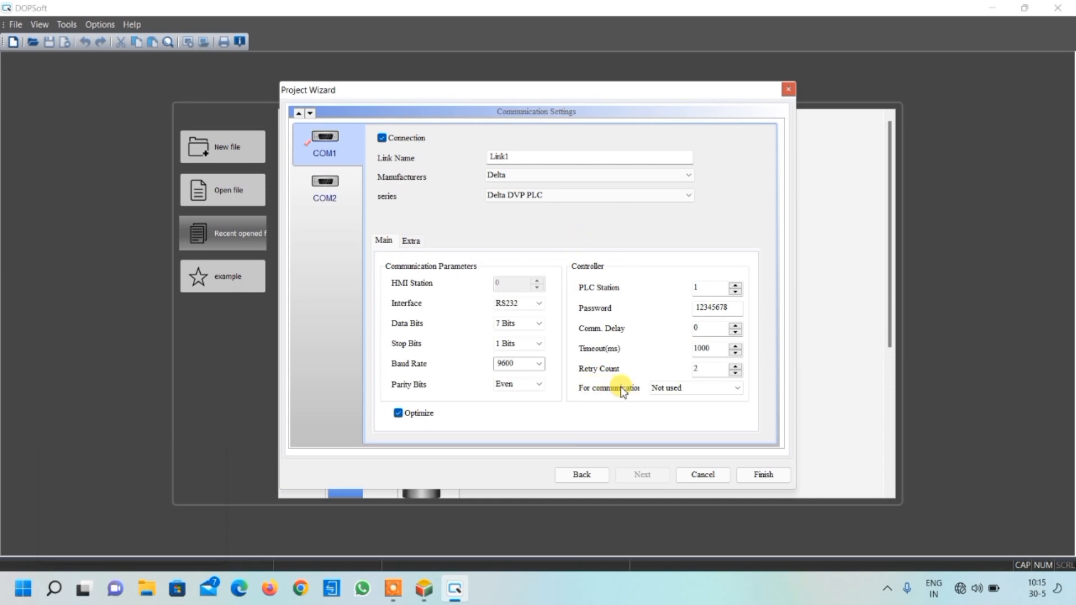
# Set the COM1 controller's communication option to my plc and finish creating the project
pyautogui.click(668, 390)
pyautogui.click(671, 390)
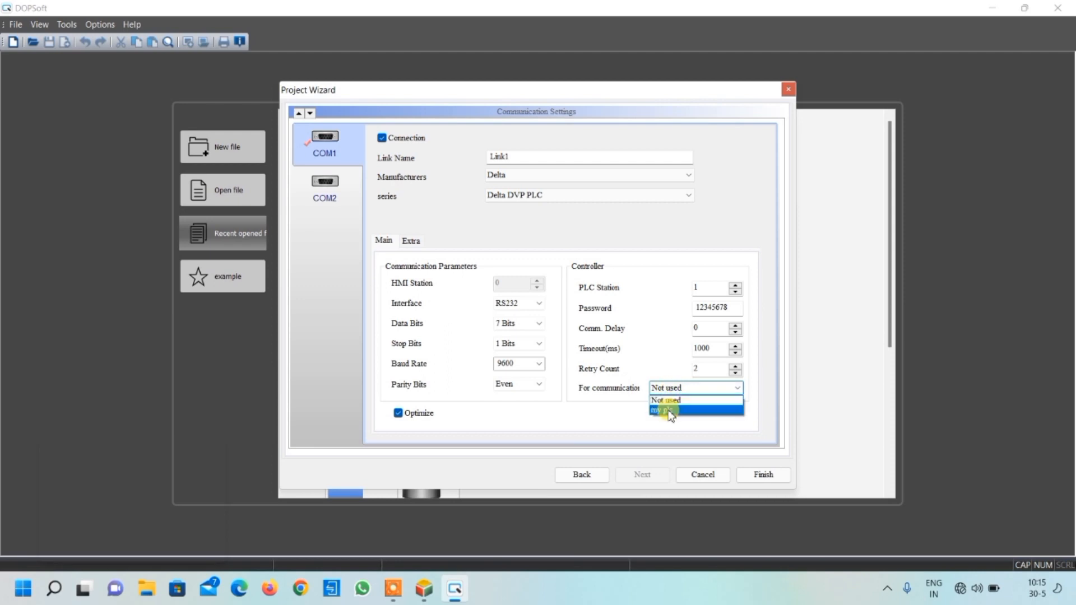
pyautogui.click(670, 411)
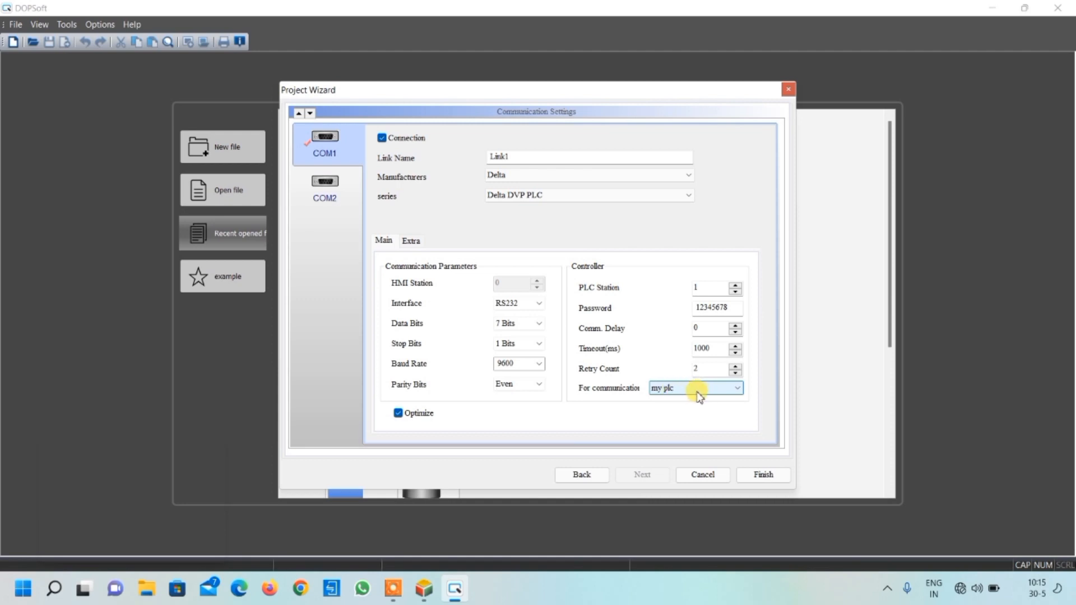
pyautogui.click(768, 477)
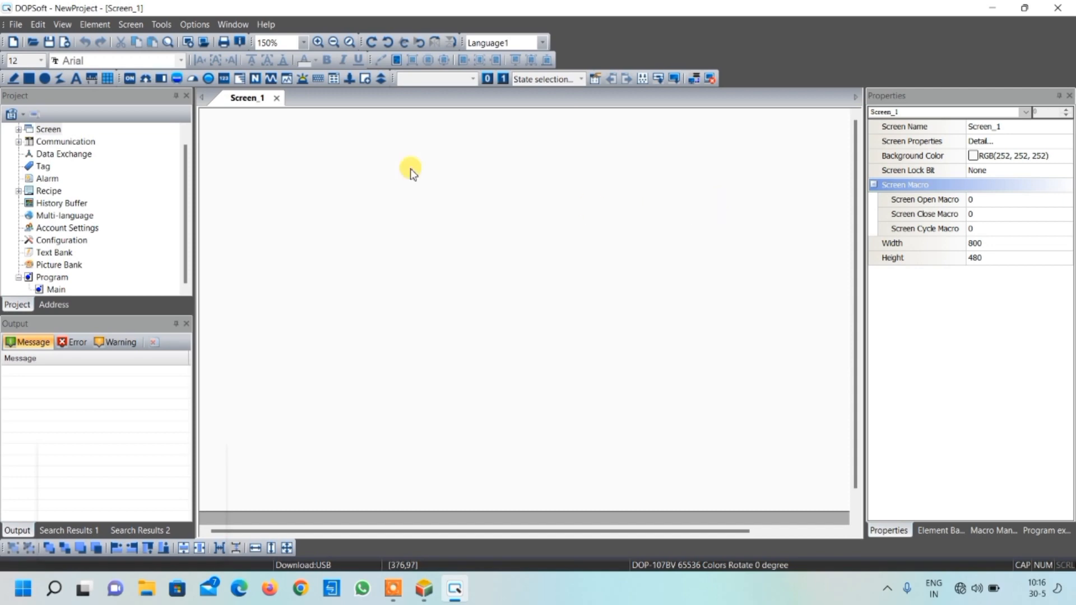
# Draw a Maintained button about 74 by 71 in the upper-left area of Screen_1
pyautogui.click(129, 79)
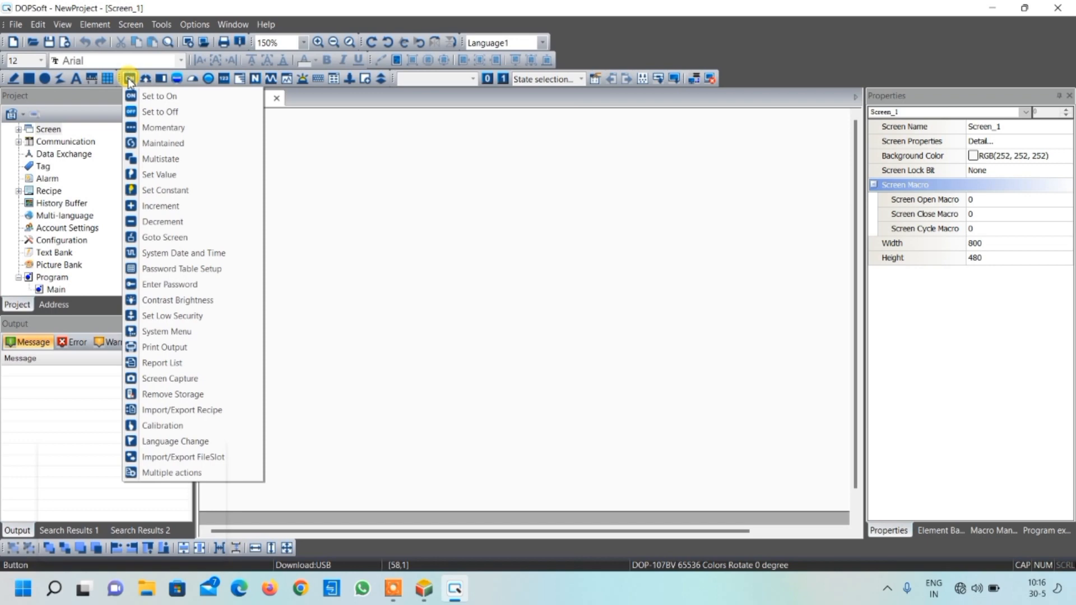
pyautogui.rightClick(308, 164)
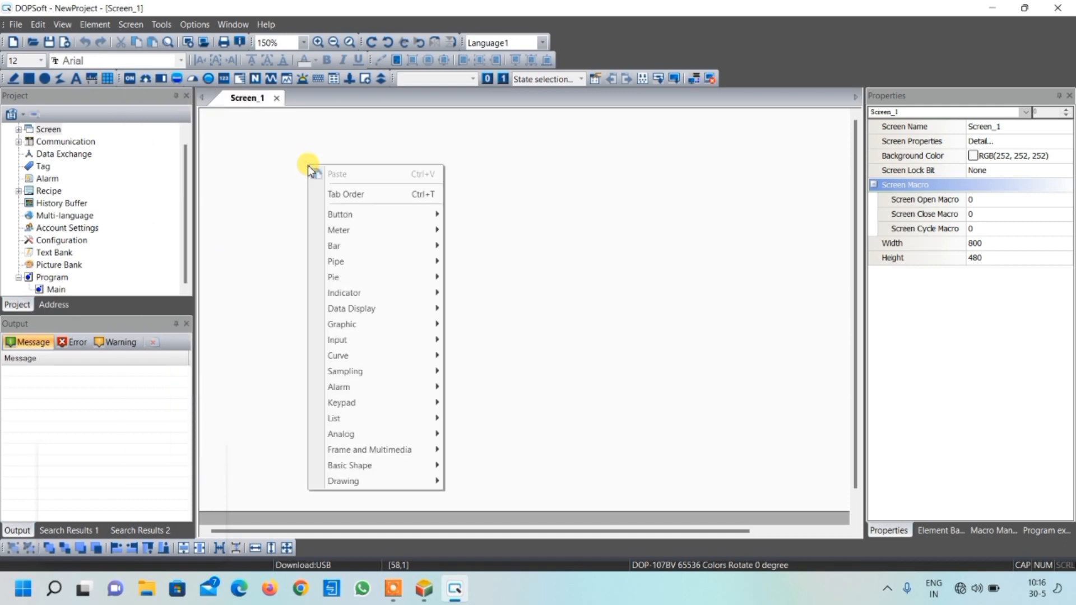
pyautogui.moveTo(365, 215)
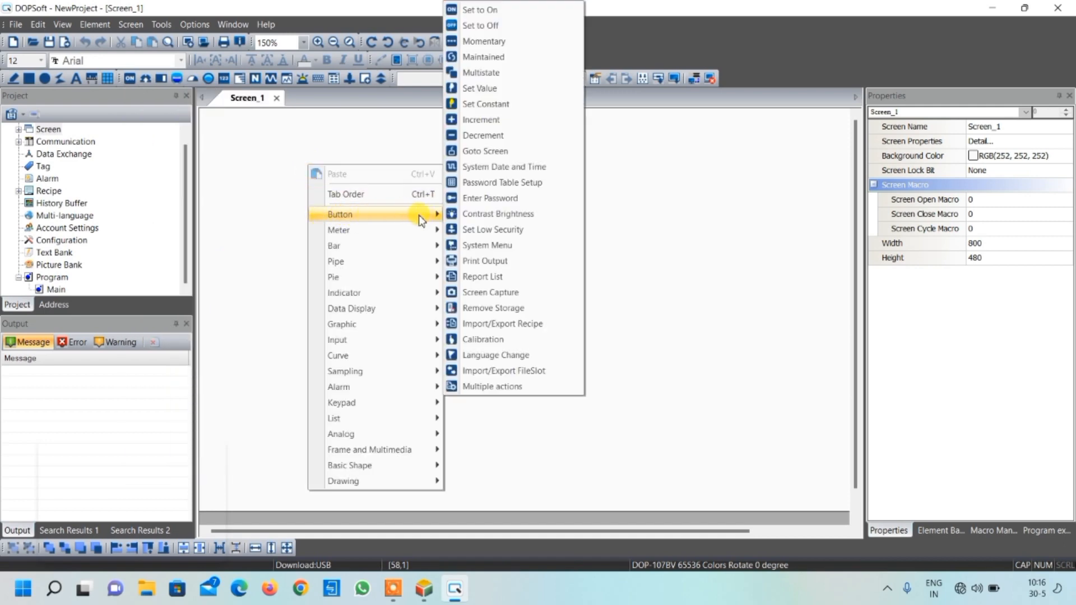
pyautogui.click(483, 57)
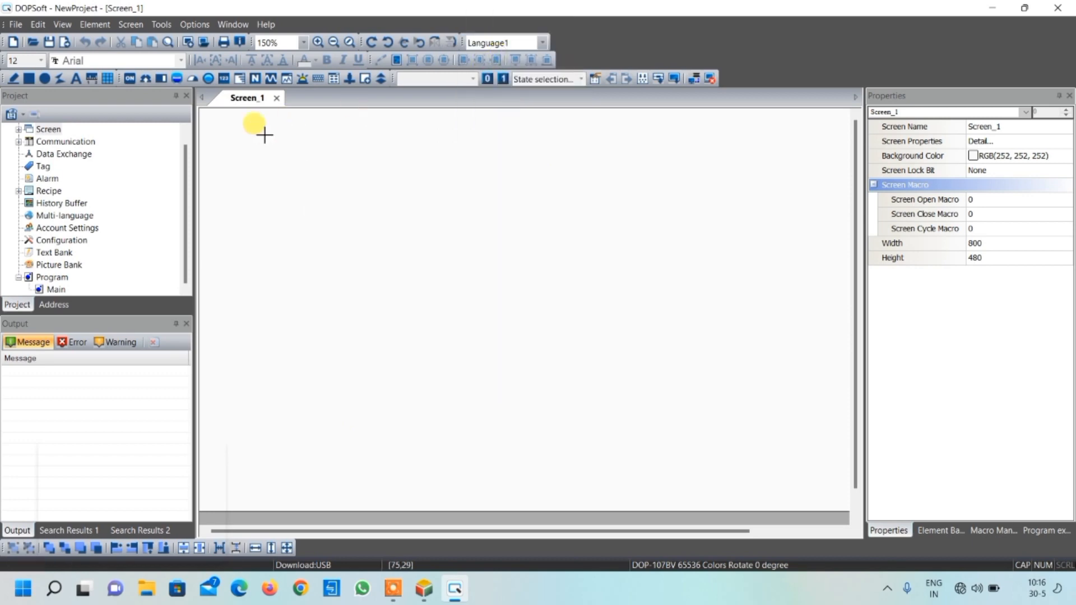
pyautogui.moveTo(256, 158); pyautogui.dragTo(318, 218)
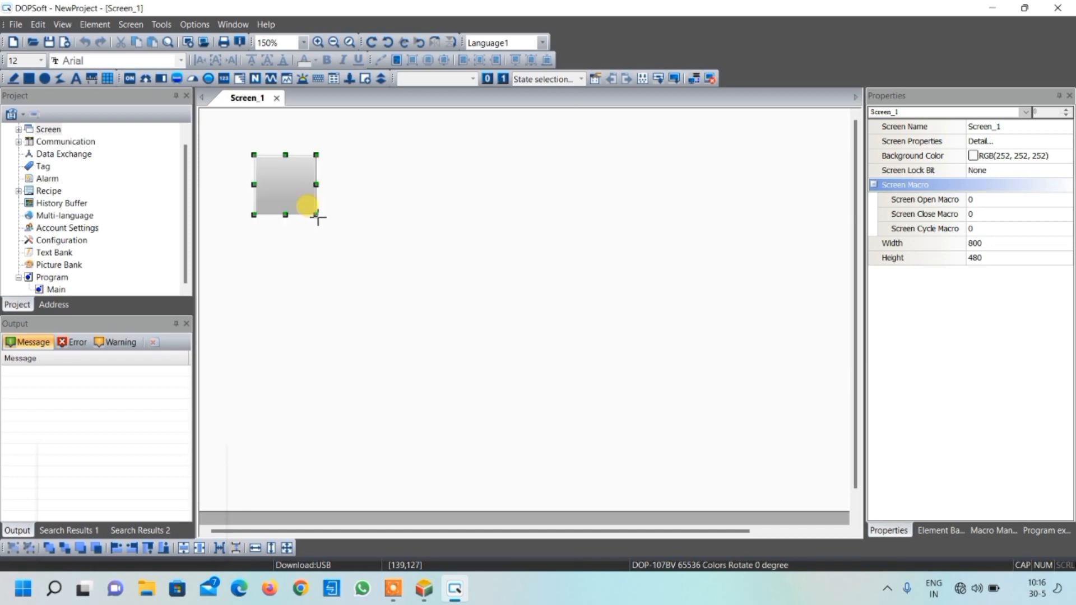
pyautogui.click(289, 184)
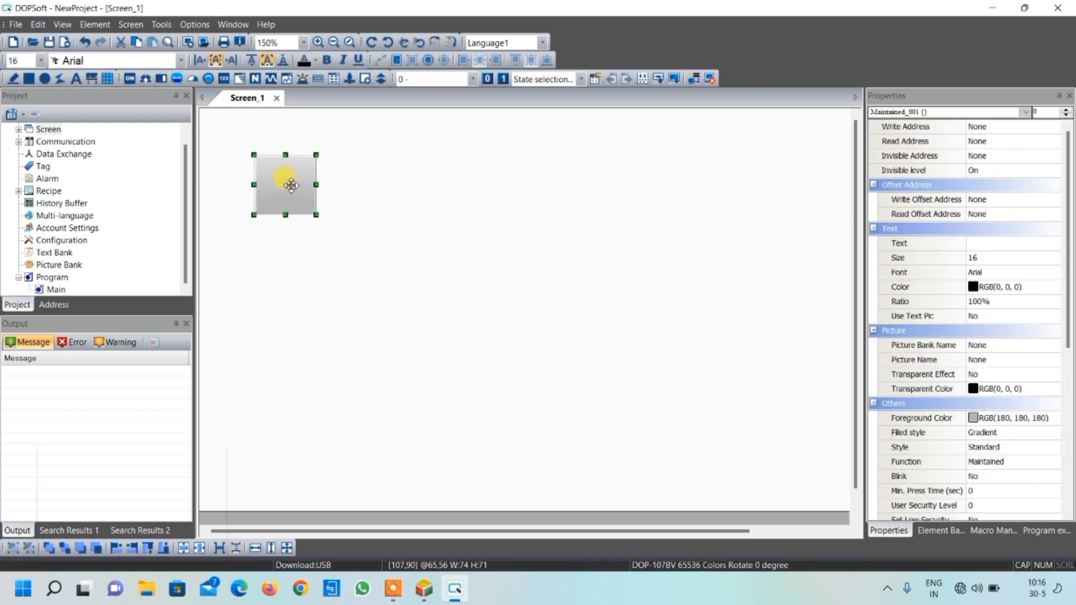
# Set the Maintained button's write address to device bit X0 on Link1
pyautogui.doubleClick(291, 185)
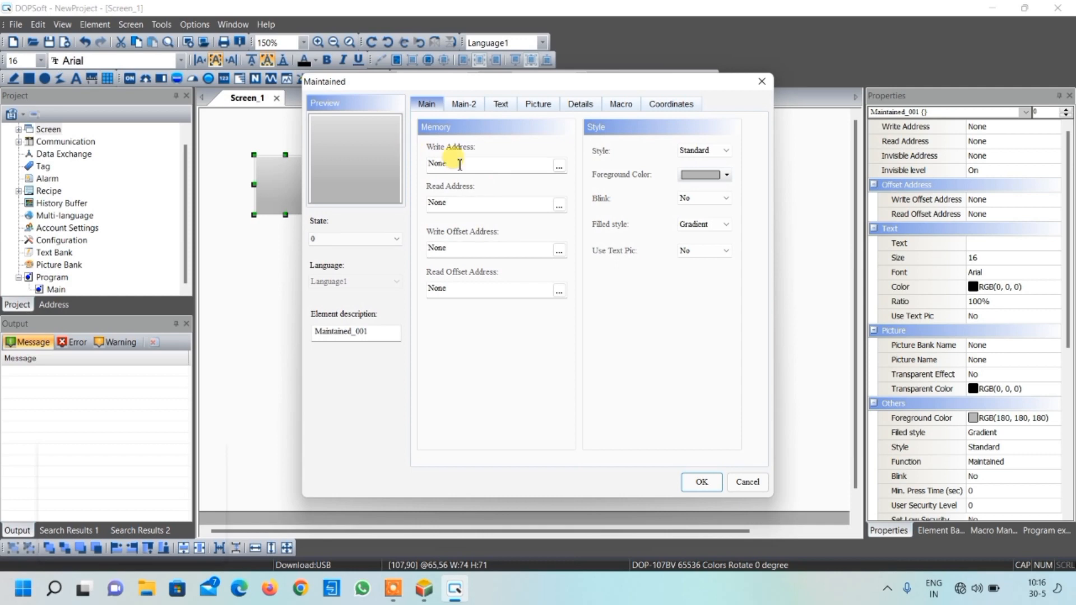
pyautogui.click(559, 166)
pyautogui.click(528, 384)
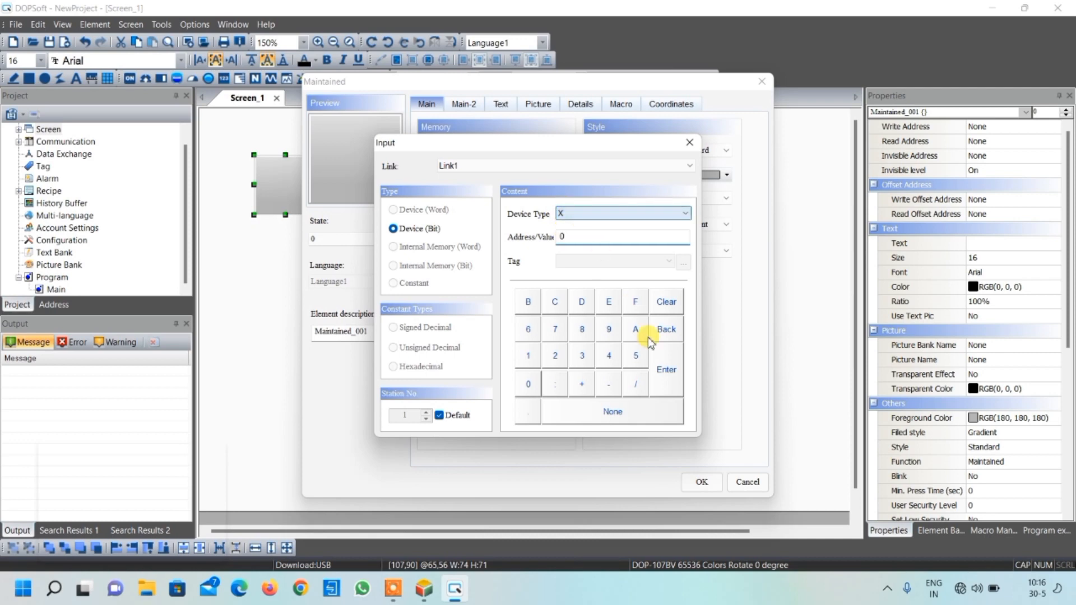
pyautogui.click(666, 372)
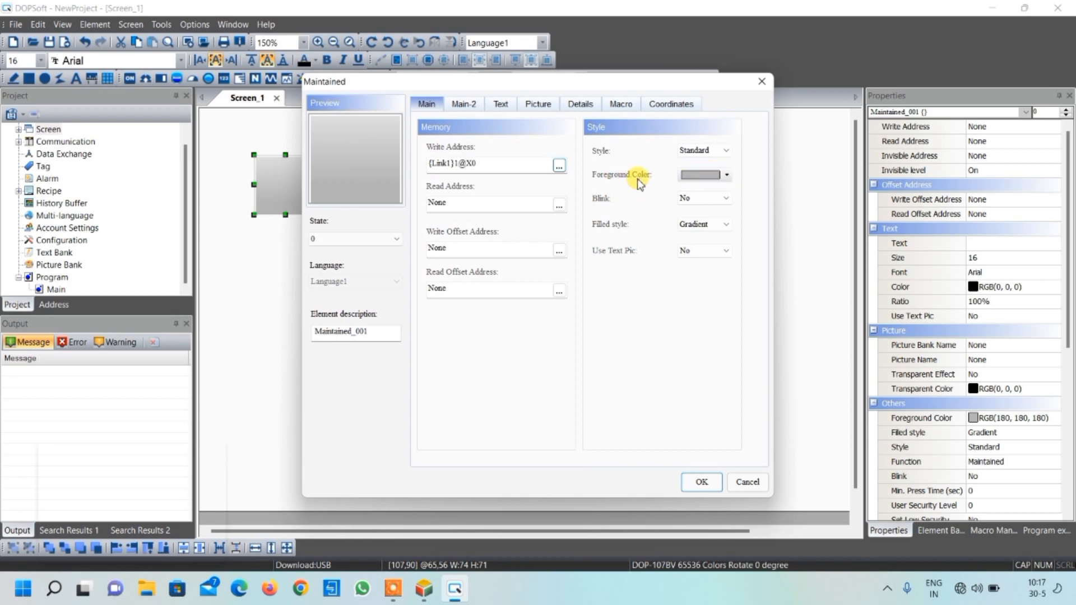
# Set the button's foreground color to white for state 0
pyautogui.click(726, 176)
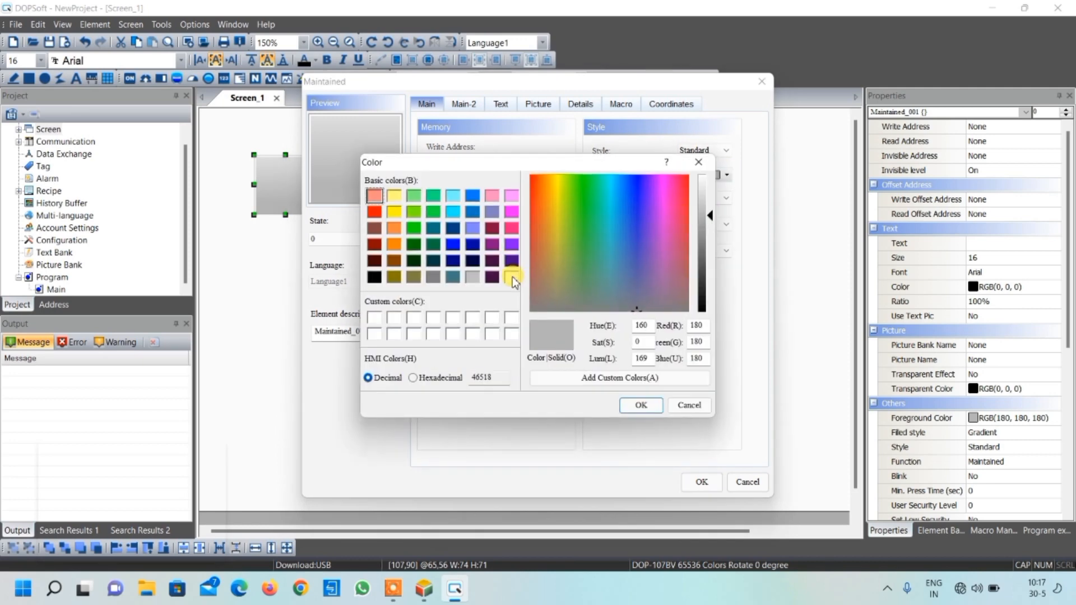
pyautogui.click(512, 277)
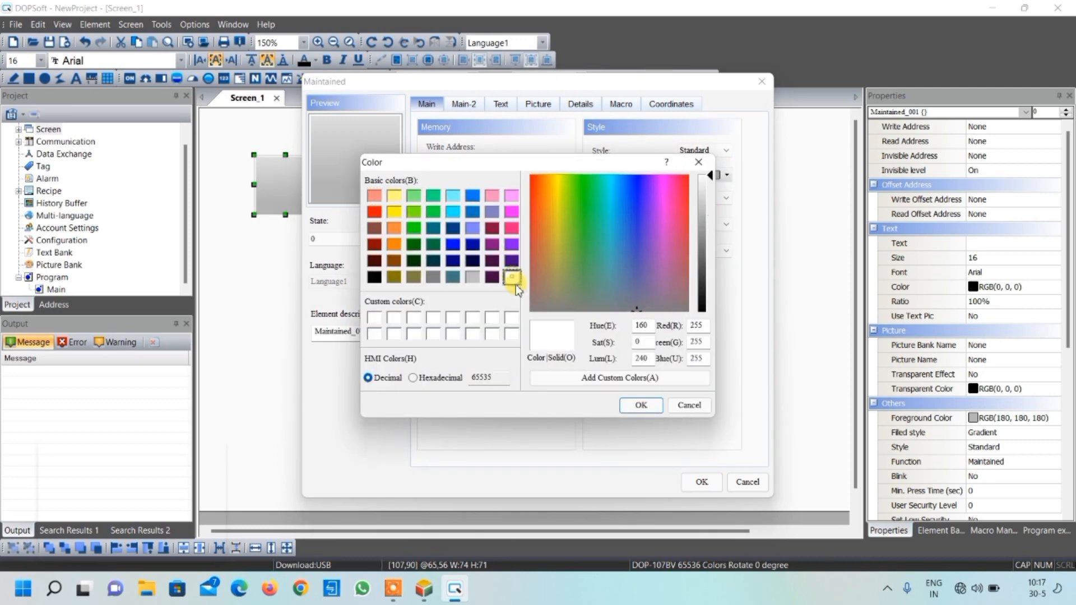
pyautogui.click(642, 405)
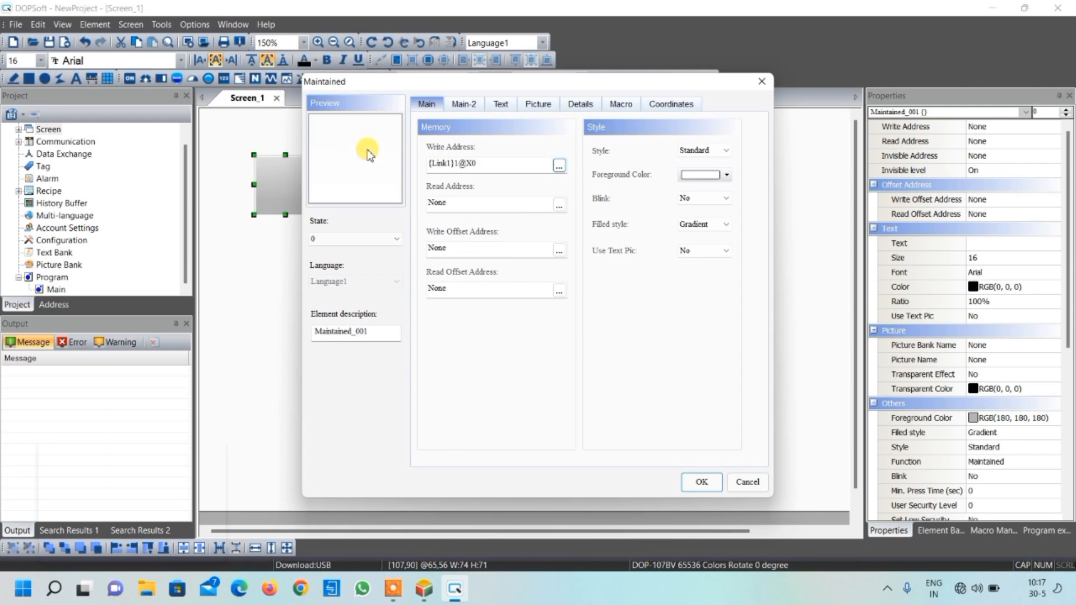
# Format the button's state 0 text as bold, size 20, in red
pyautogui.click(502, 106)
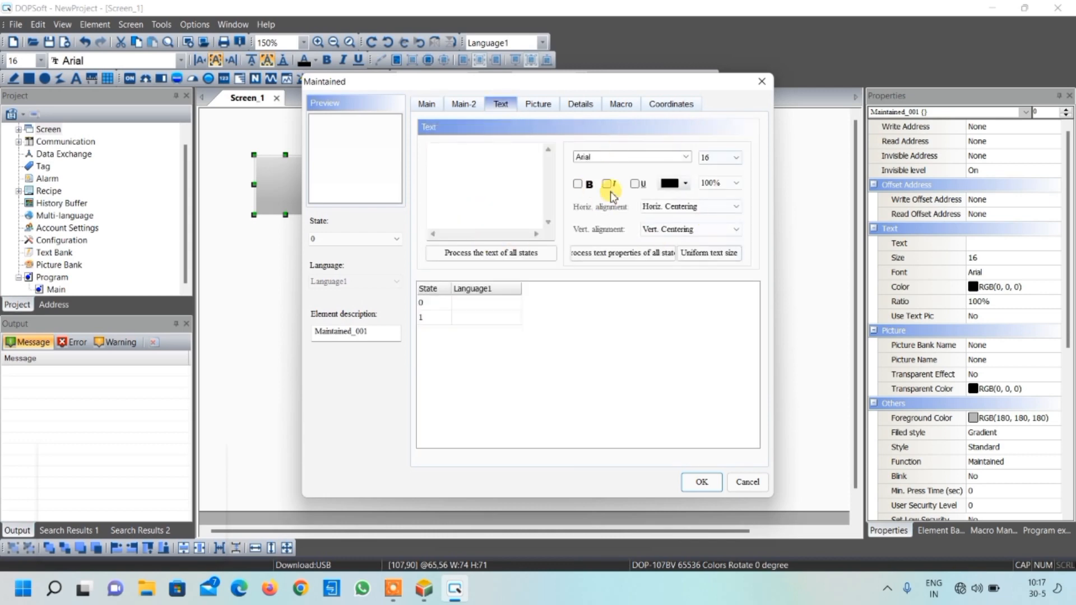
pyautogui.click(718, 157)
pyautogui.click(717, 224)
pyautogui.click(678, 184)
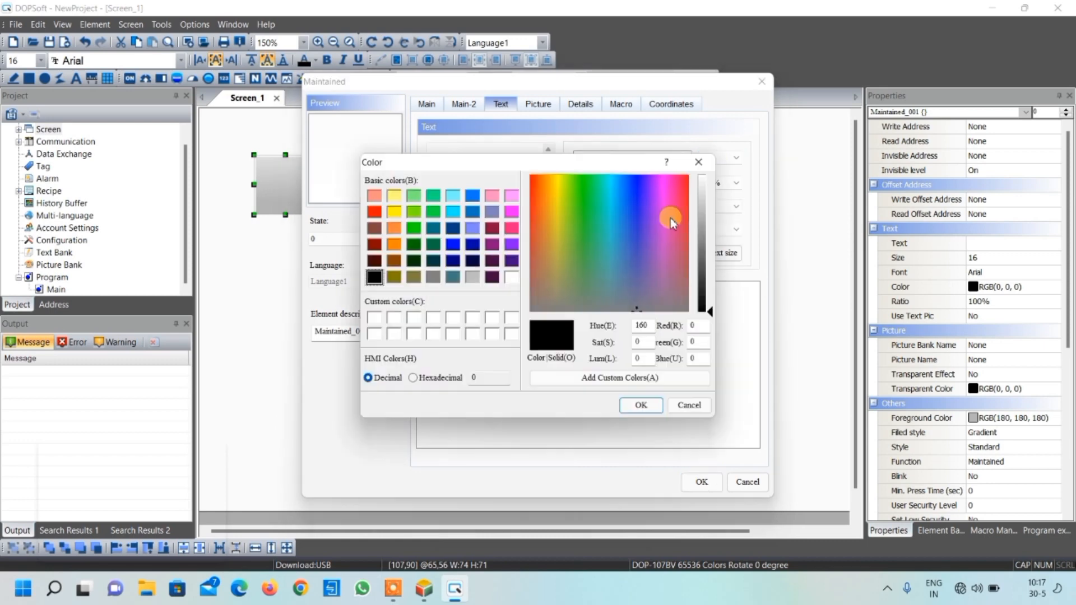
pyautogui.click(375, 211)
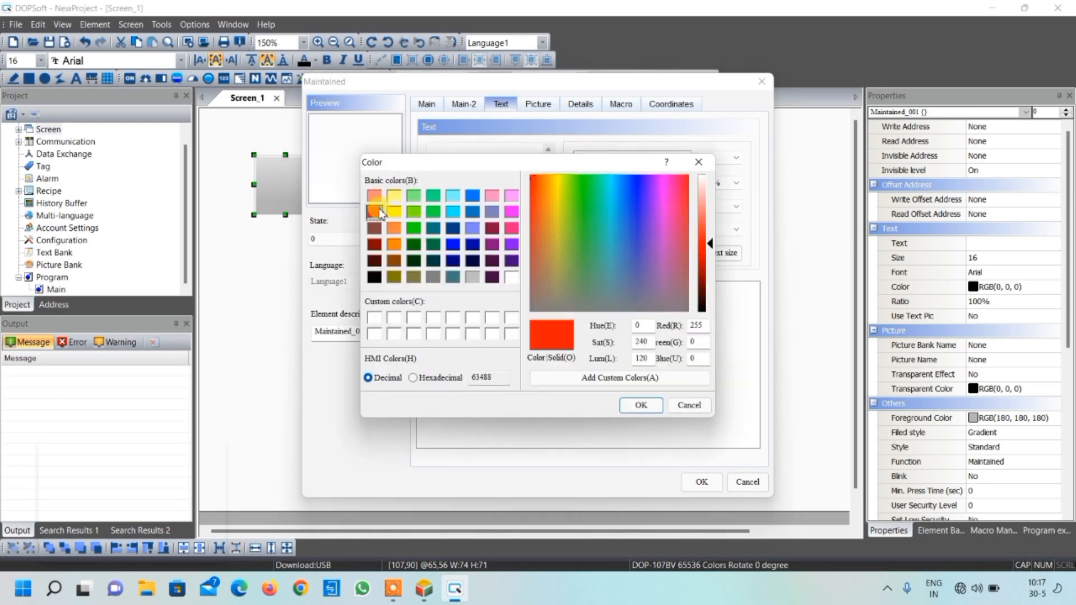
pyautogui.click(639, 405)
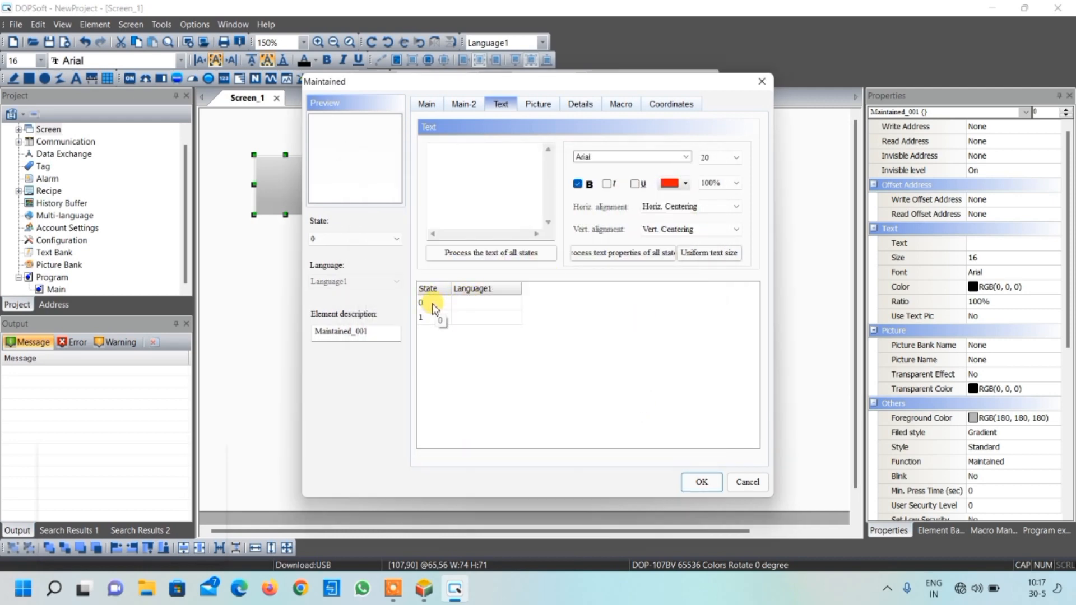
# Enter MAIN'S OFF on two lines as the button's state 0 text
pyautogui.doubleClick(463, 306)
pyautogui.write("MAIN'S ")
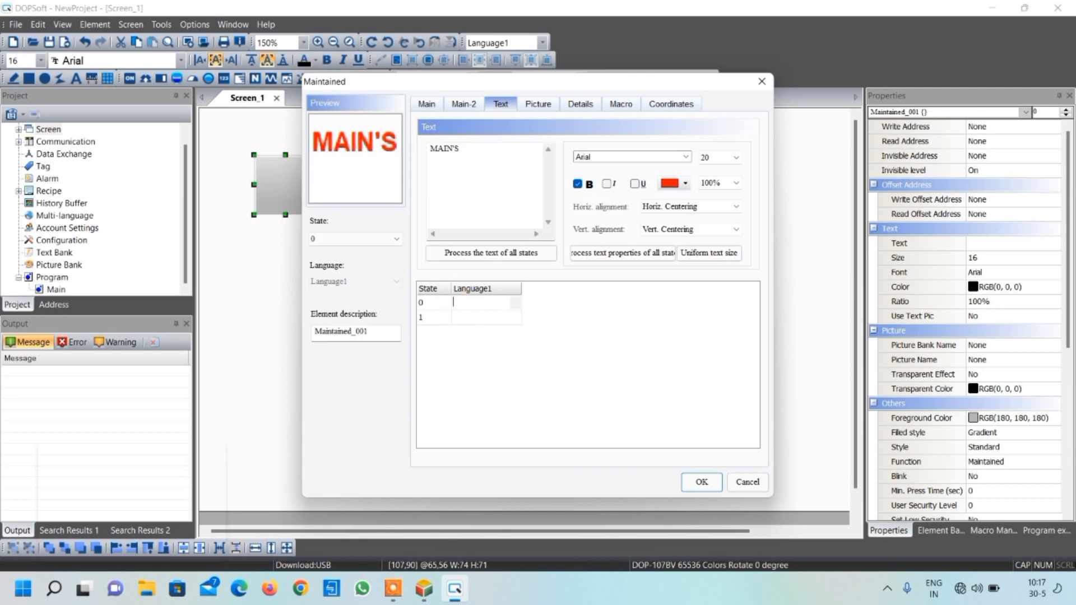
pyautogui.write('OFF')
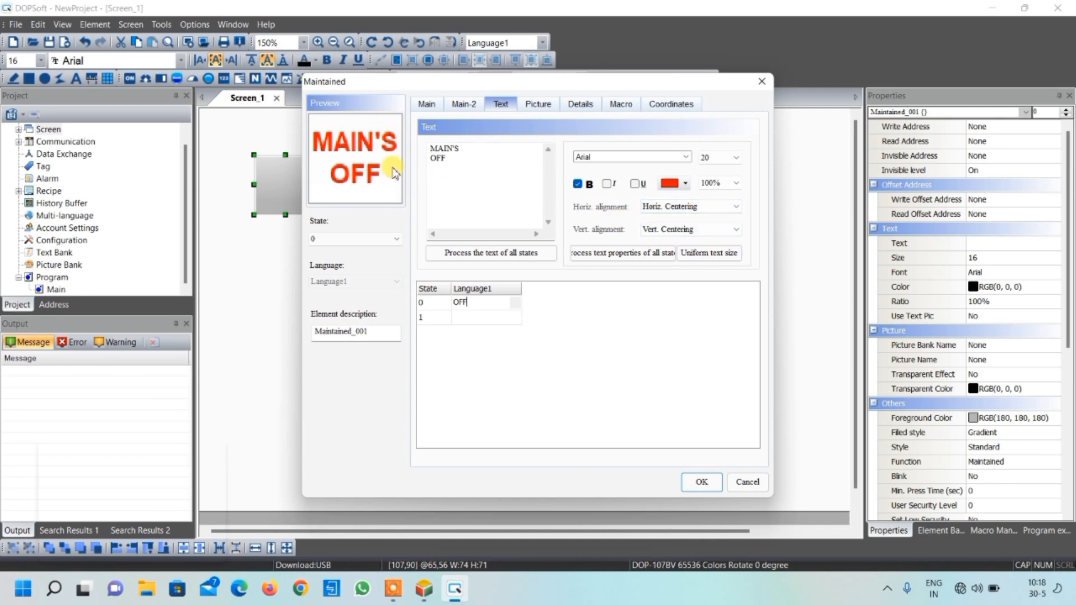
# Format the button's state 1 text as bold, size 20, in blue
pyautogui.click(465, 318)
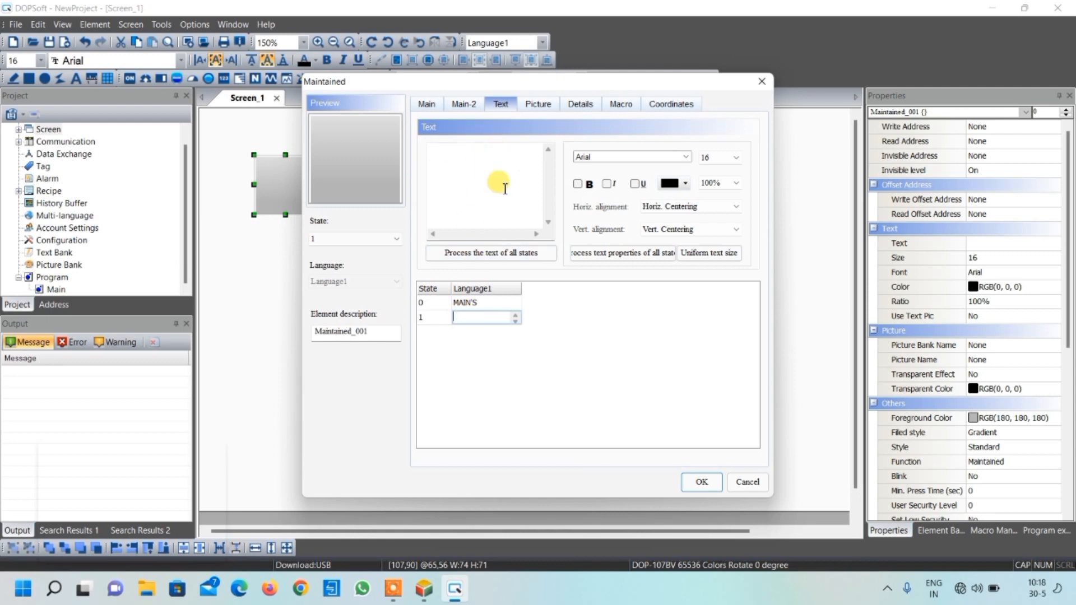
pyautogui.click(578, 184)
pyautogui.click(719, 158)
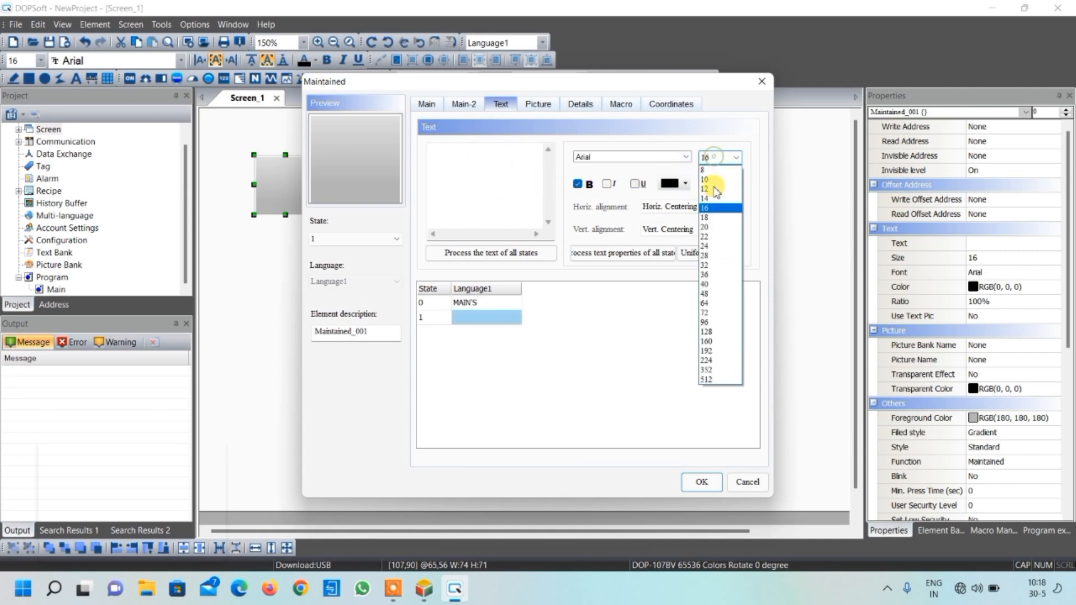
pyautogui.click(711, 224)
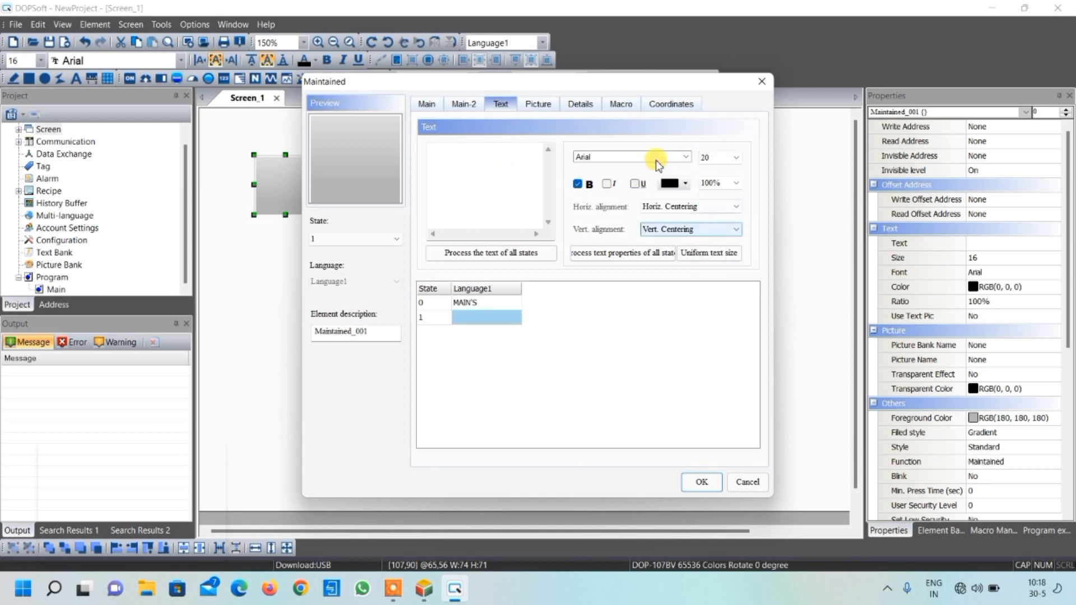
pyautogui.click(685, 184)
pyautogui.click(455, 244)
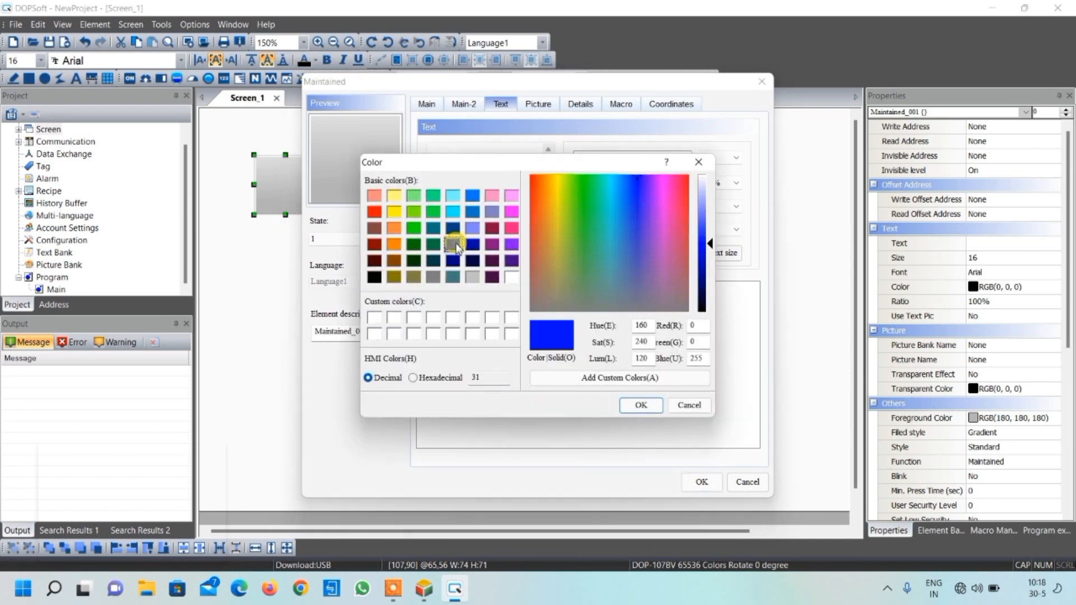
pyautogui.click(640, 406)
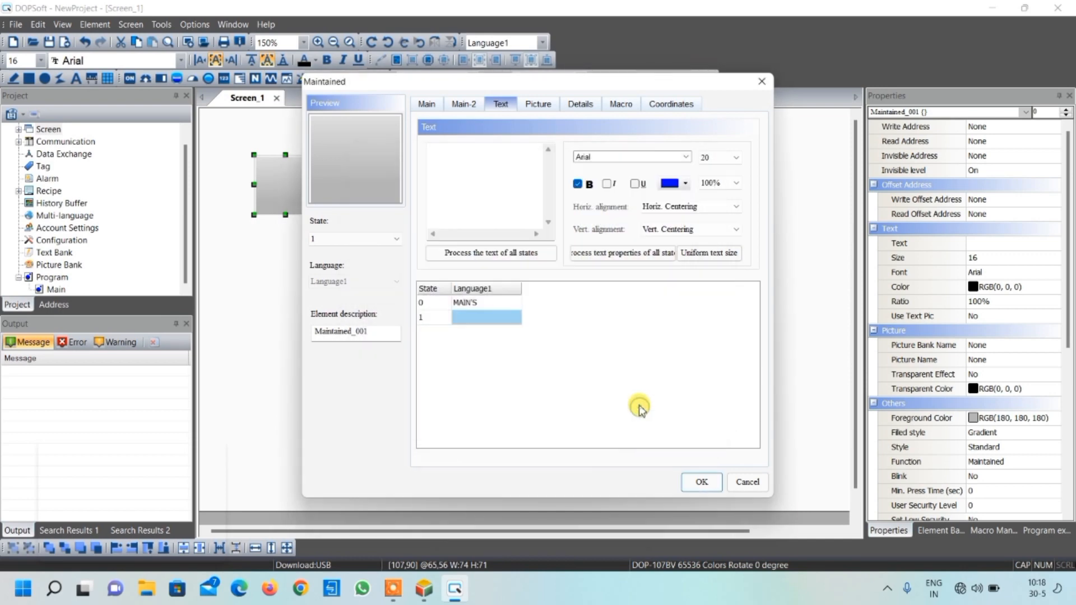
# Enter MAIN'S ON on two lines as the button's state 1 text
pyautogui.click(481, 318)
pyautogui.write("MAIN'S")
pyautogui.press('Return')
pyautogui.write('ON')
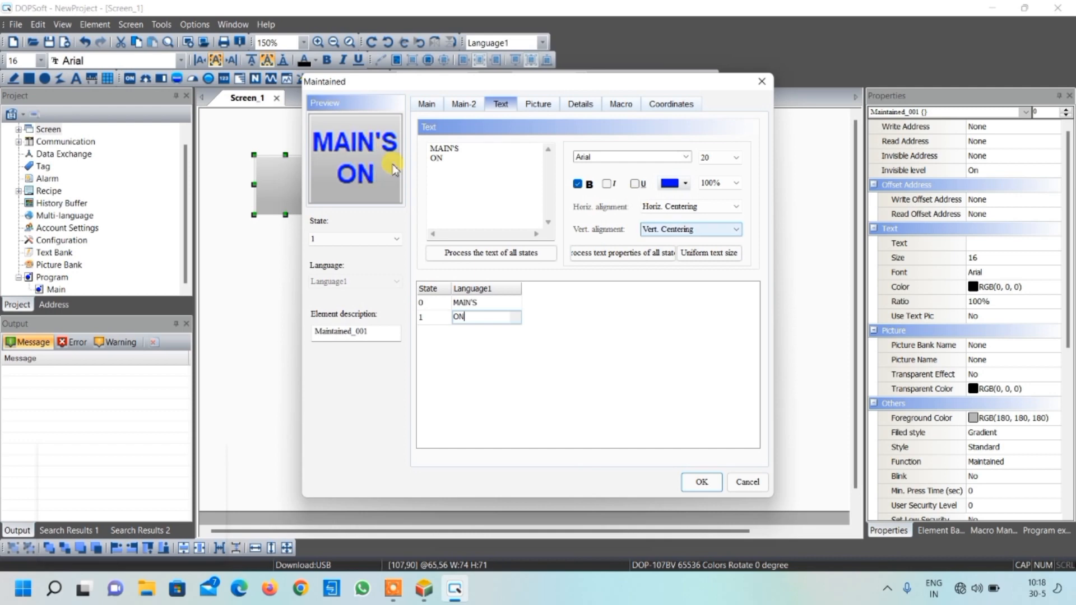
# Align the state 1 text vertically to the bottom and reduce its font size to 16
pyautogui.click(677, 229)
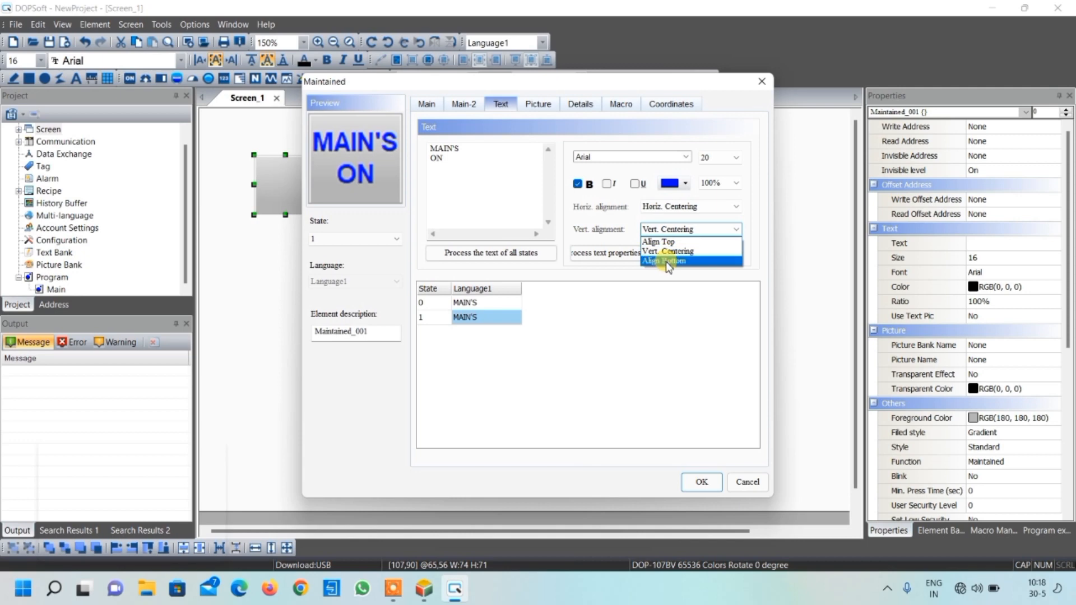
pyautogui.click(661, 261)
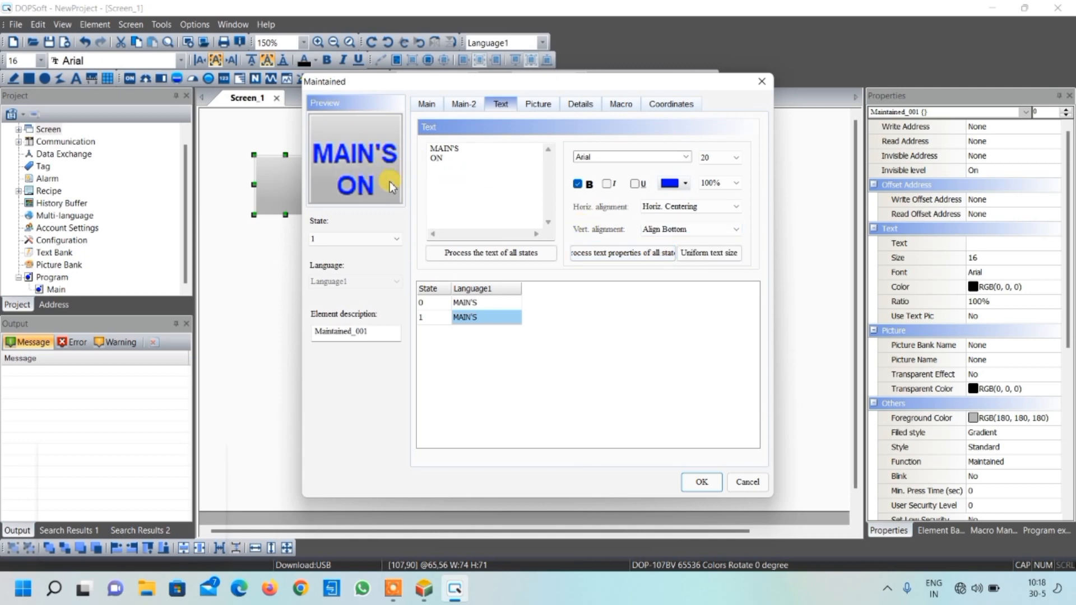
pyautogui.click(726, 160)
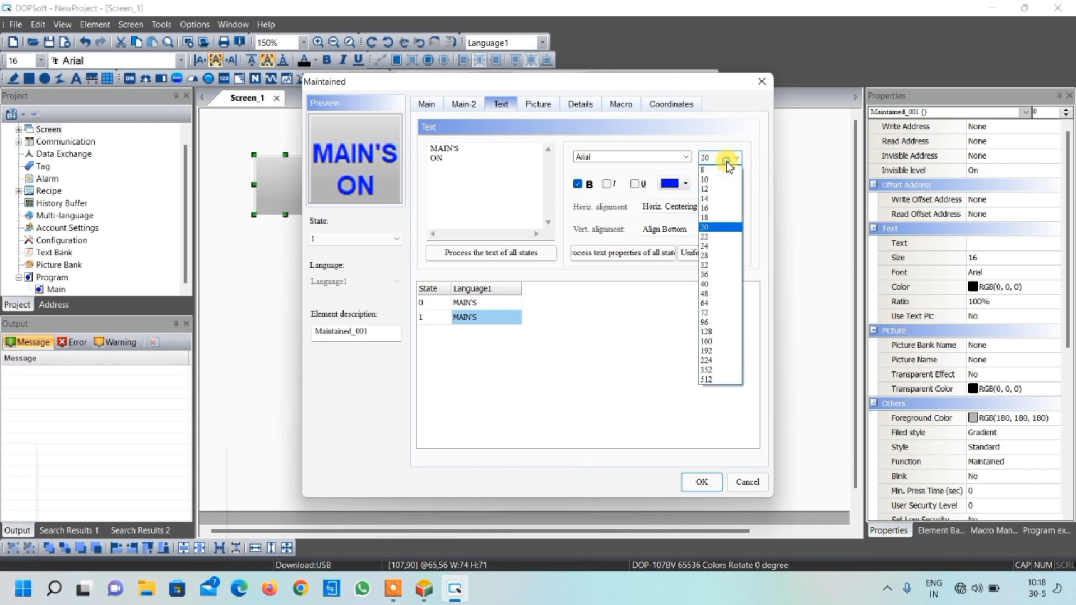
pyautogui.click(717, 208)
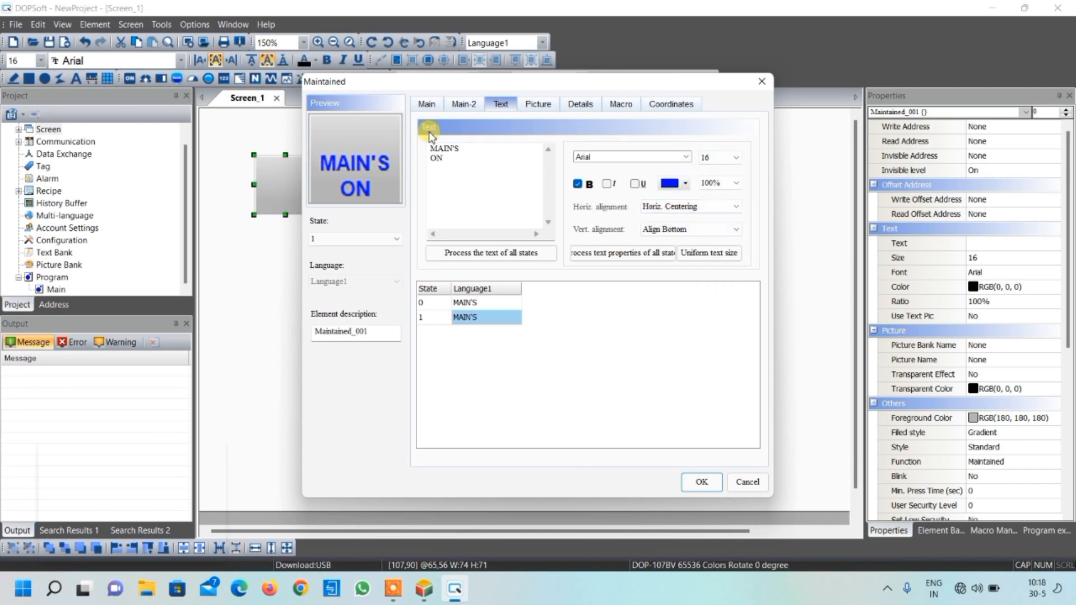
# Set the Maintained button's foreground color to white for state 1
pyautogui.click(428, 105)
pyautogui.click(387, 239)
pyautogui.click(360, 260)
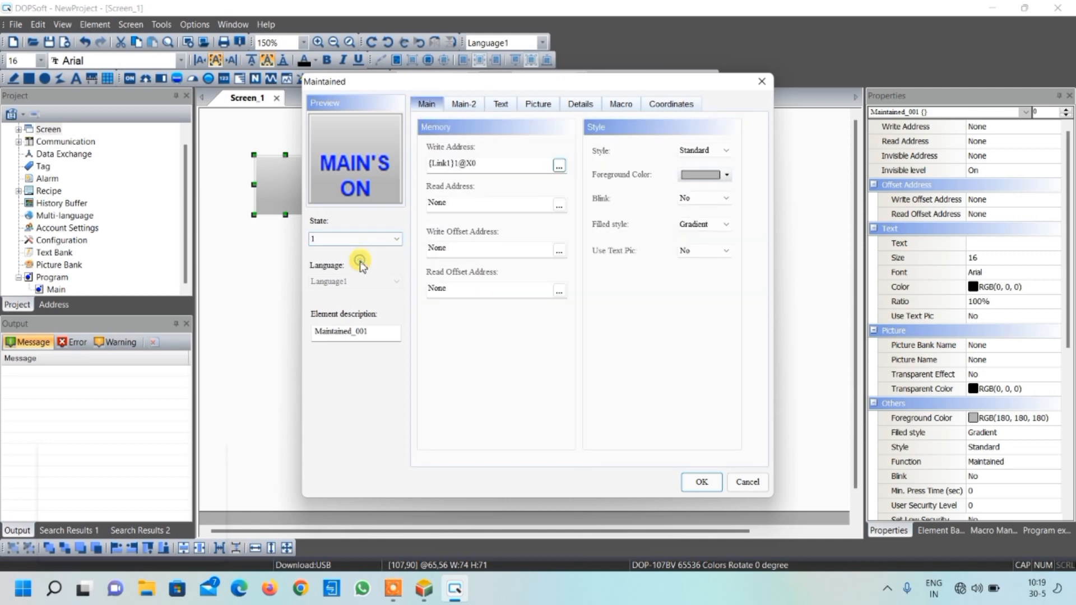
pyautogui.click(728, 177)
pyautogui.click(512, 277)
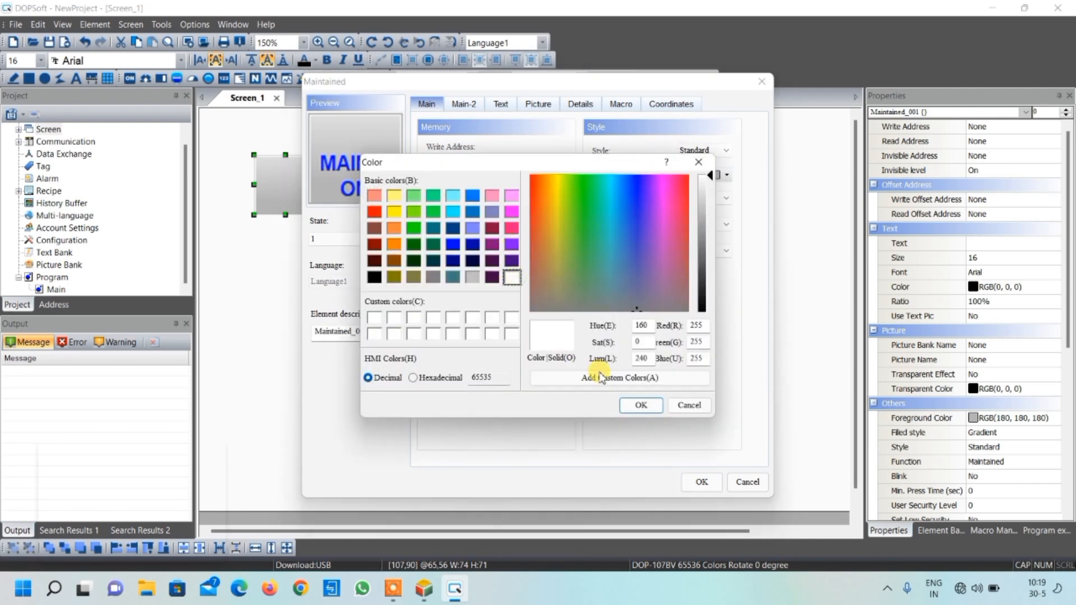
pyautogui.click(641, 406)
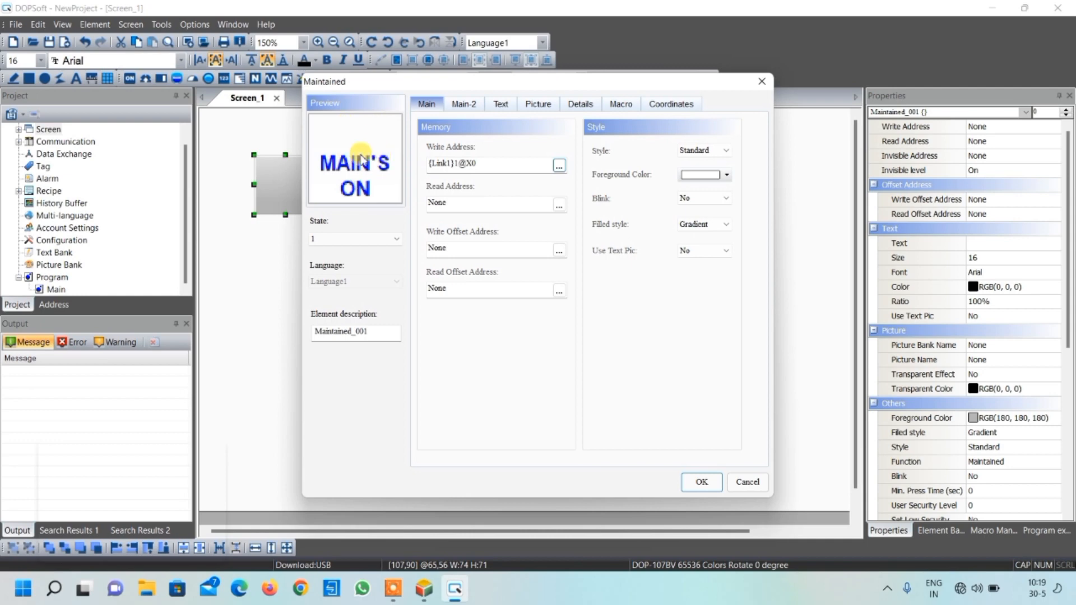
# Assign HMI-Power-08.png from the $ModernPower.pib picture bank to state 1, with the stretch mode set to Stretch All
pyautogui.click(546, 106)
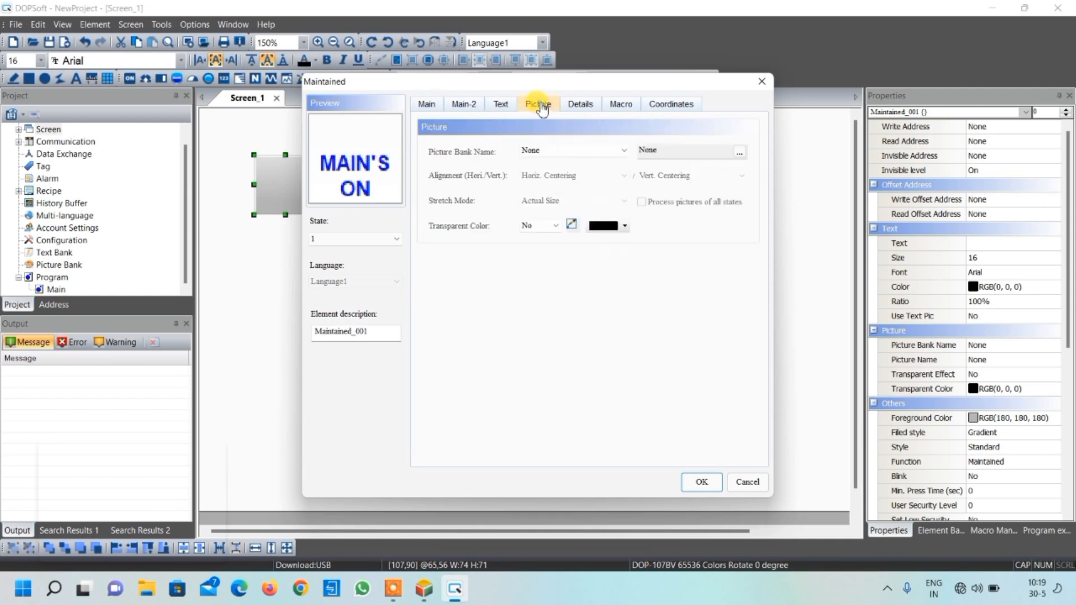
pyautogui.click(620, 151)
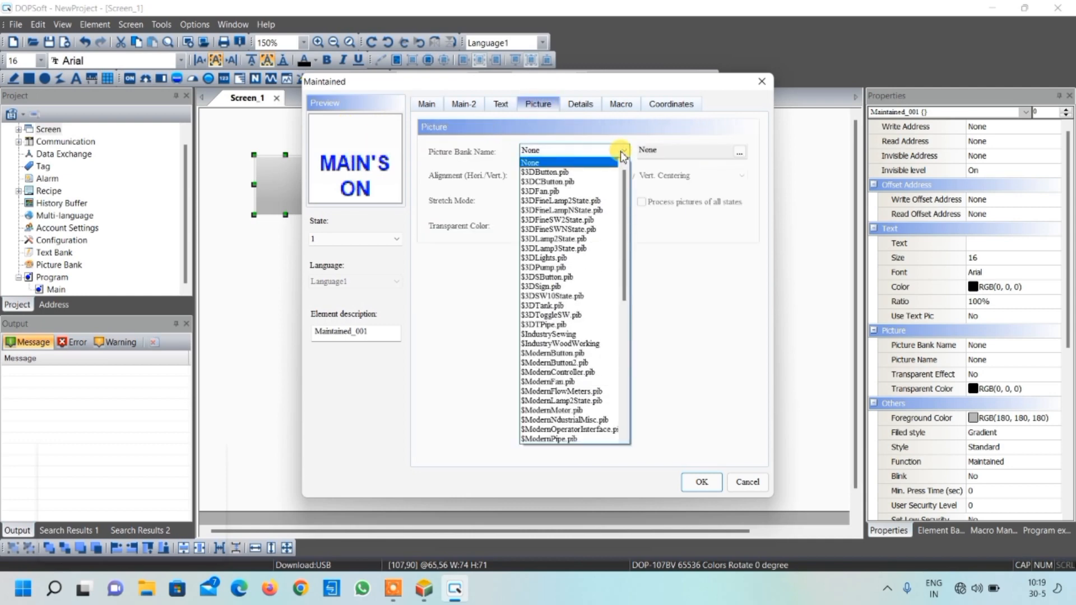
pyautogui.scroll(-1, 566, 415)
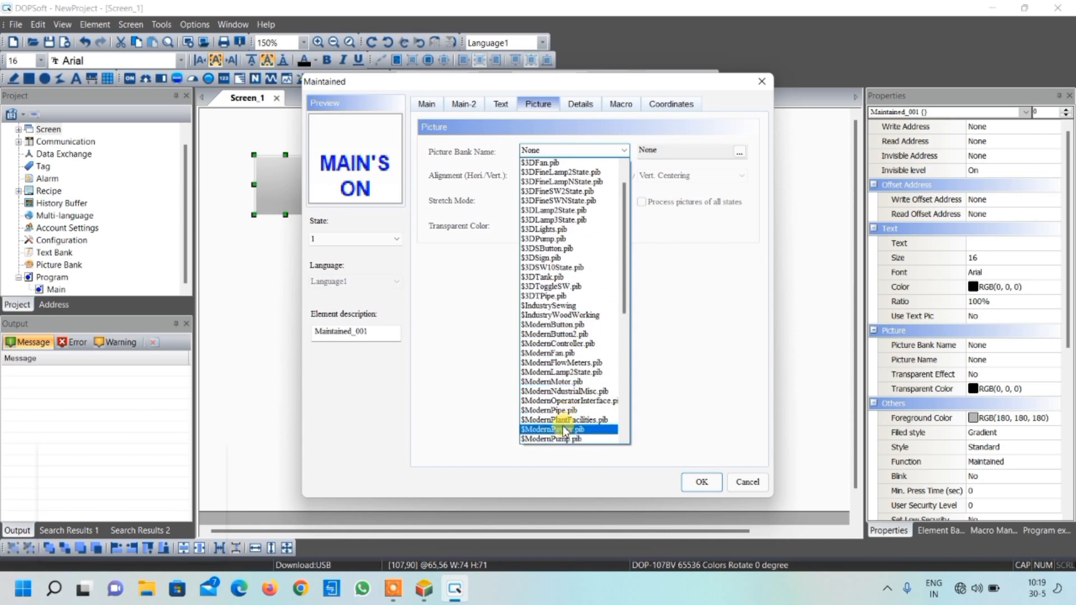
pyautogui.click(562, 427)
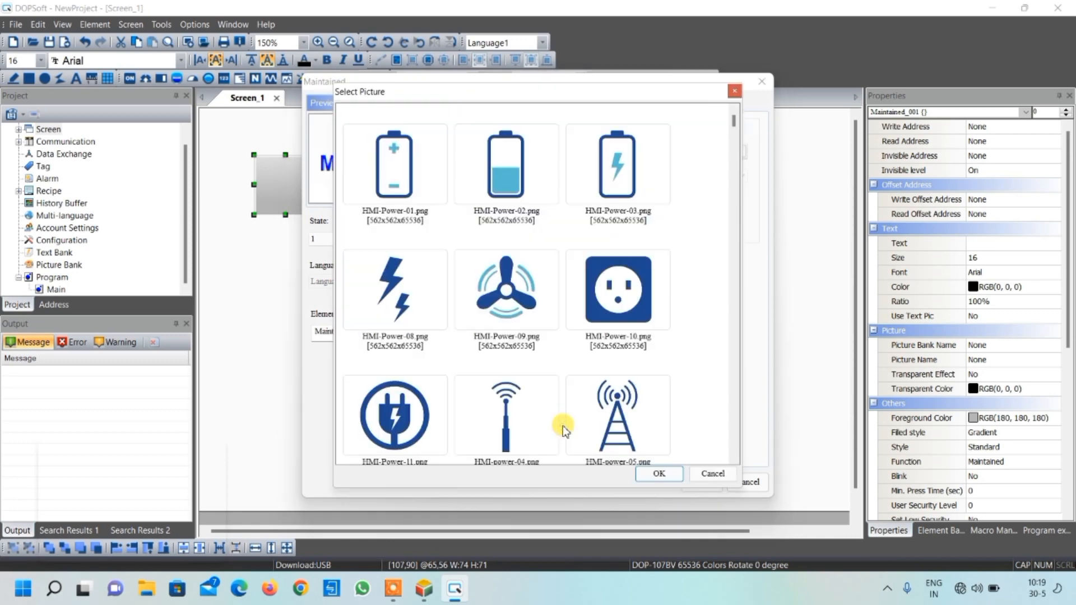
pyautogui.click(396, 291)
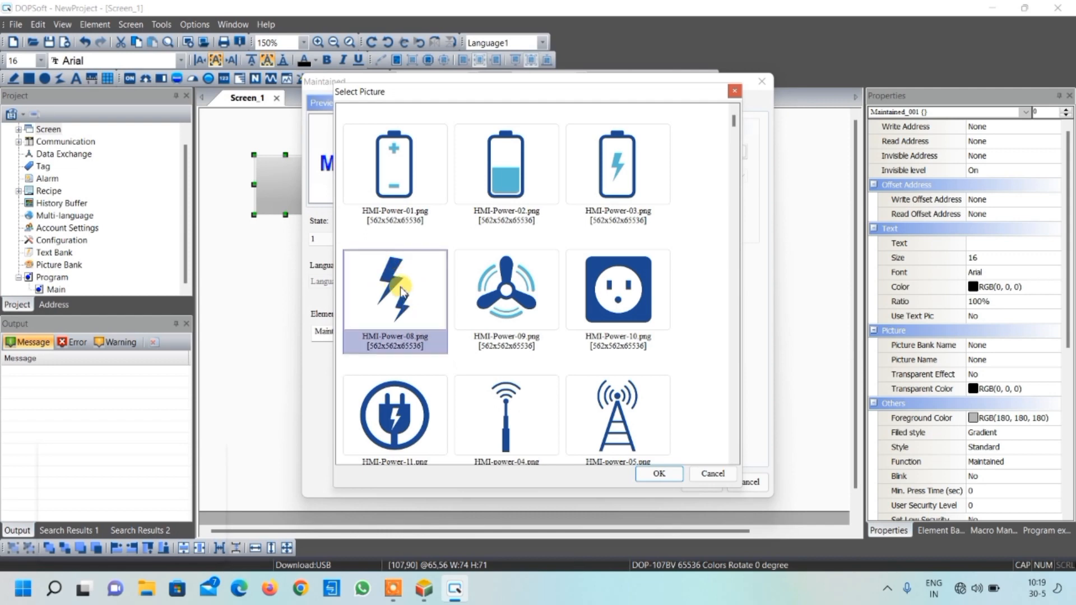
pyautogui.click(668, 473)
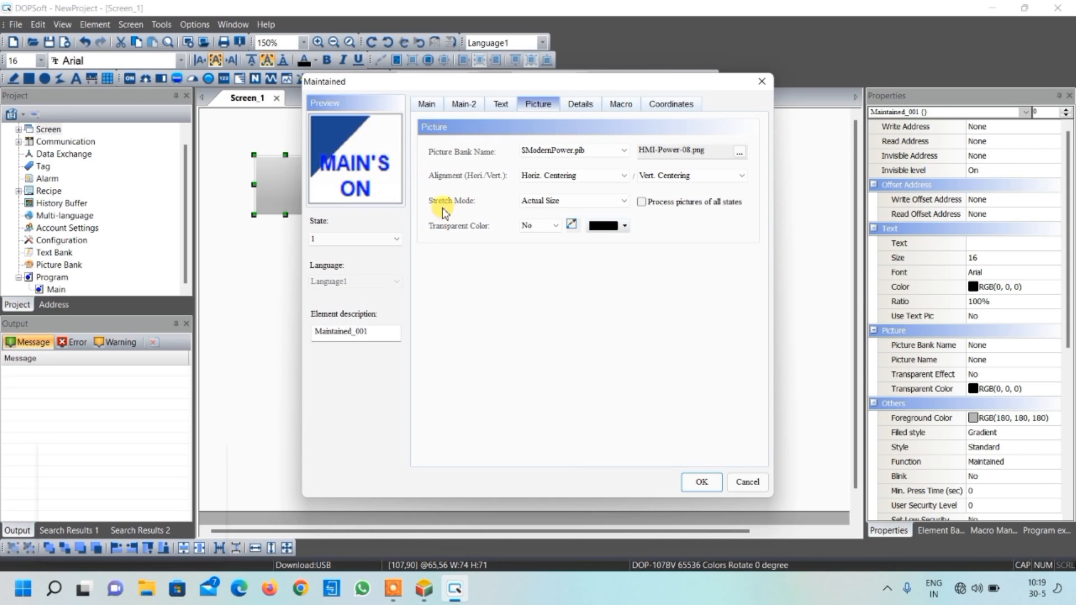
pyautogui.click(562, 206)
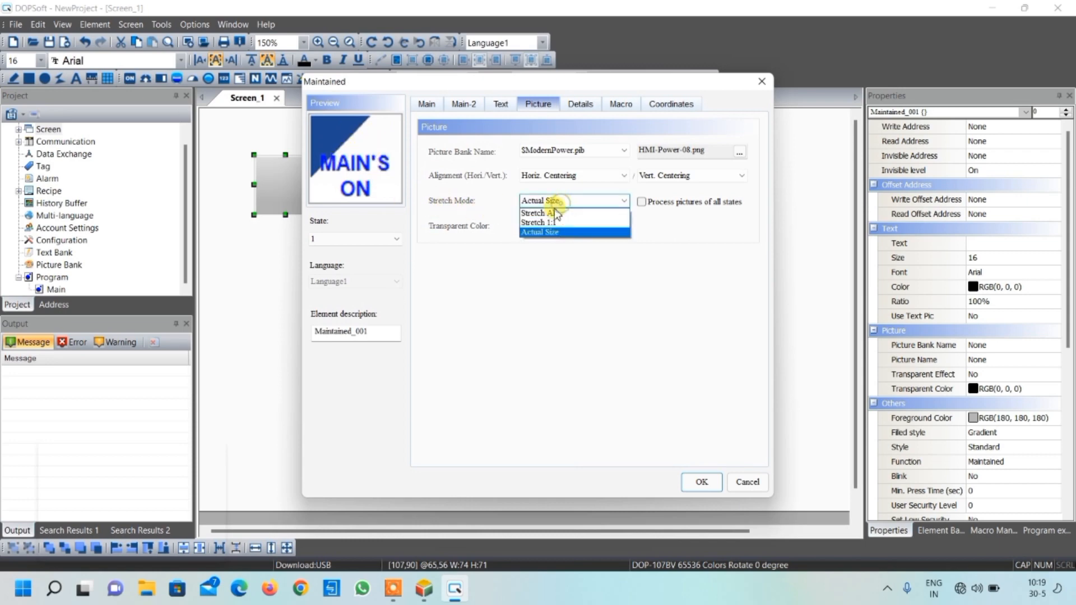
pyautogui.click(541, 212)
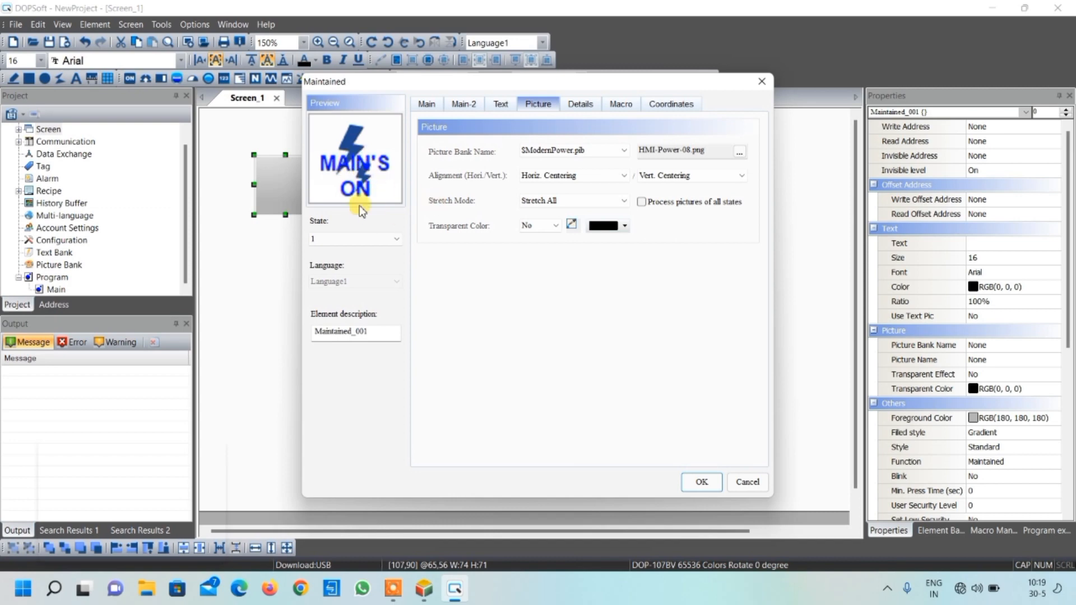
# Put the state 1 text MAIN'S ON on a single line at font size 12 and apply the button settings
pyautogui.click(500, 105)
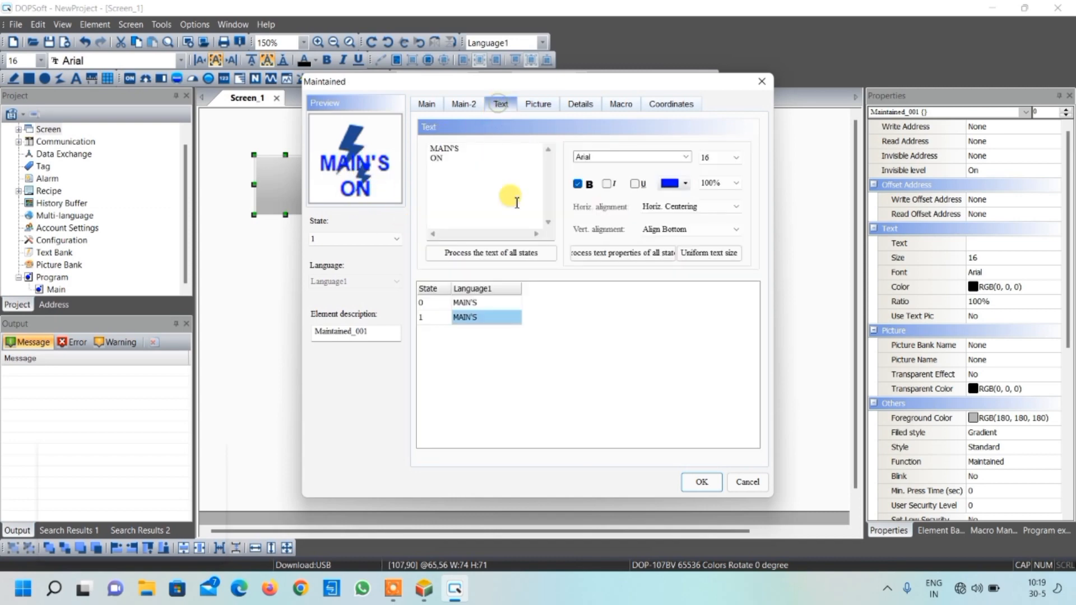
pyautogui.click(482, 317)
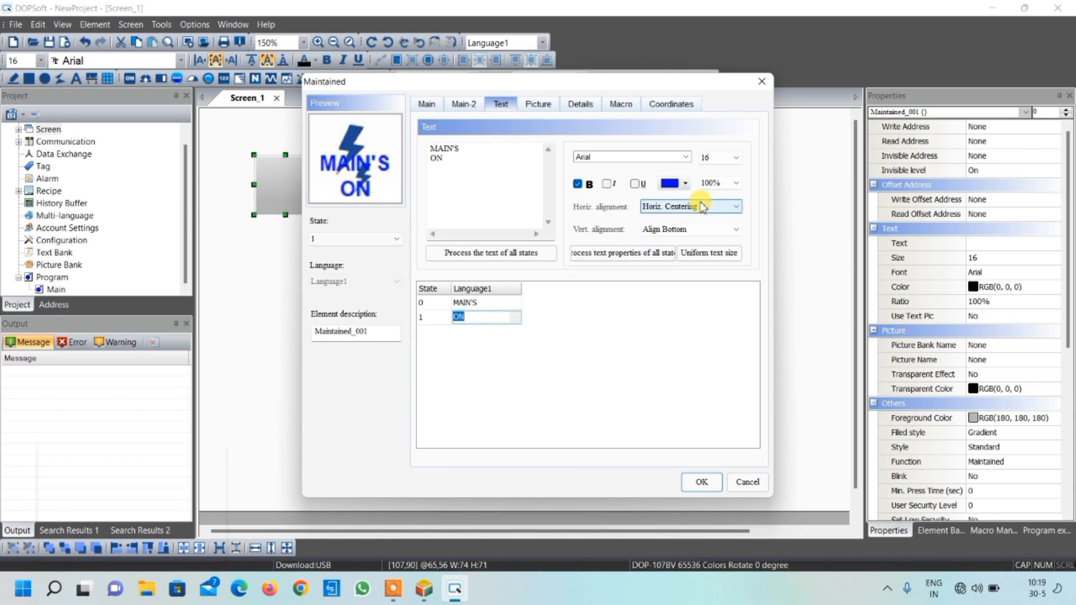
pyautogui.click(713, 162)
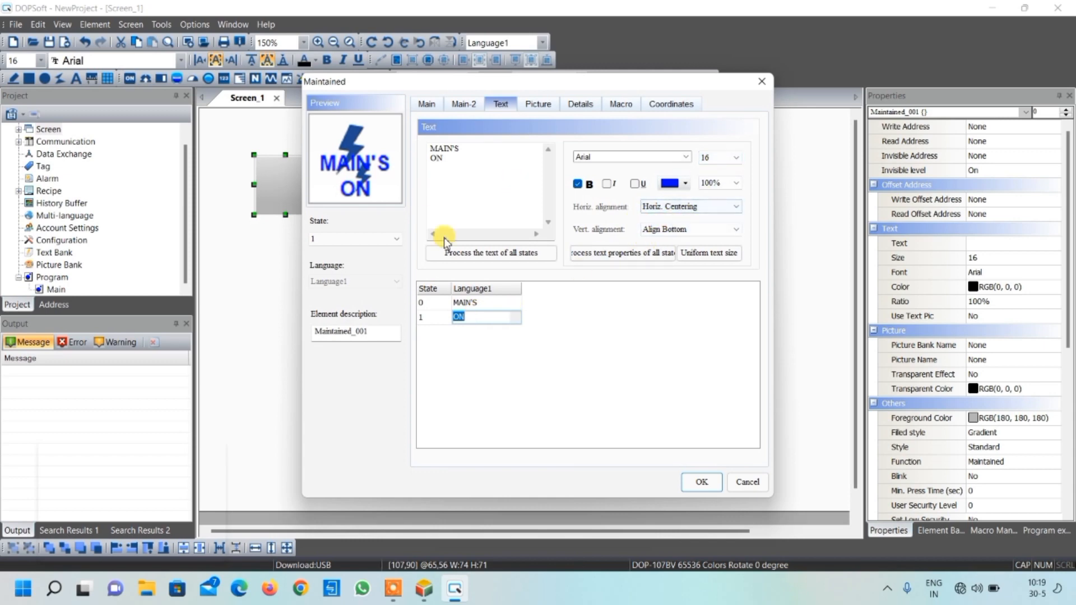
pyautogui.click(437, 160)
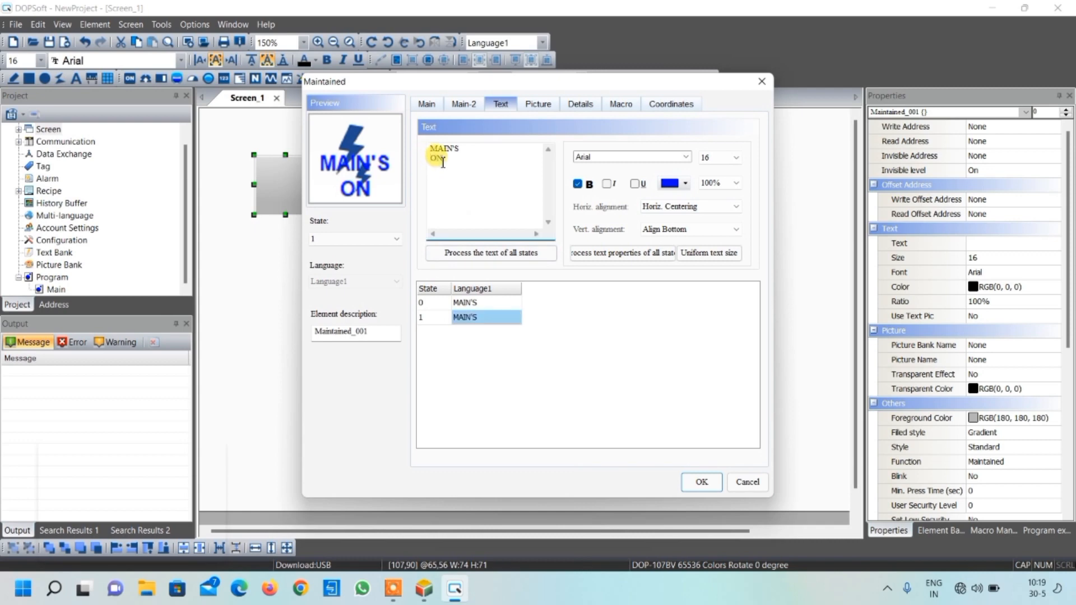
pyautogui.press('BackSpace')
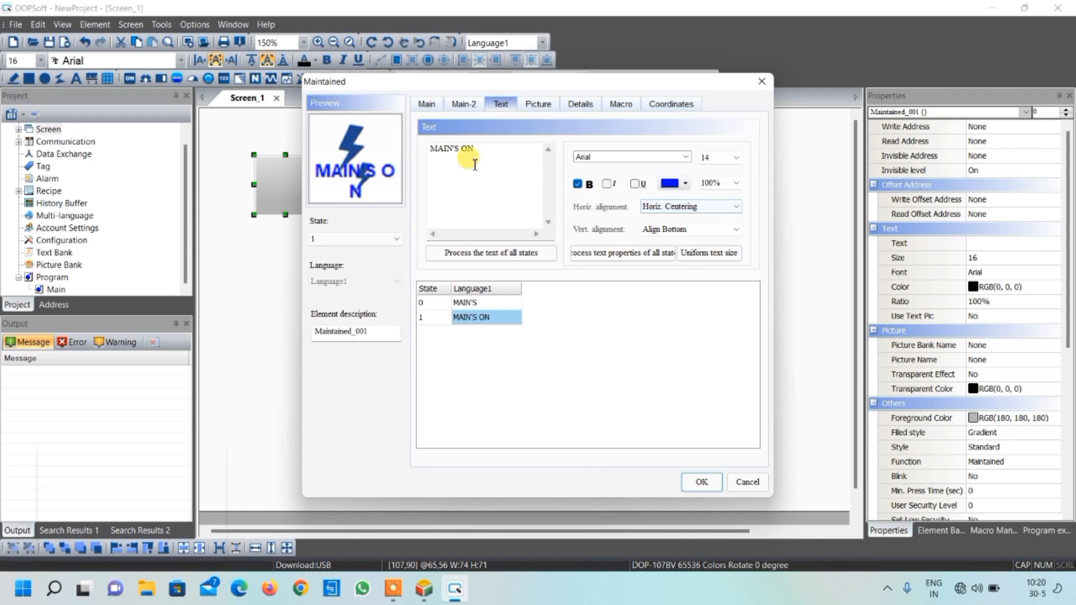
pyautogui.click(722, 157)
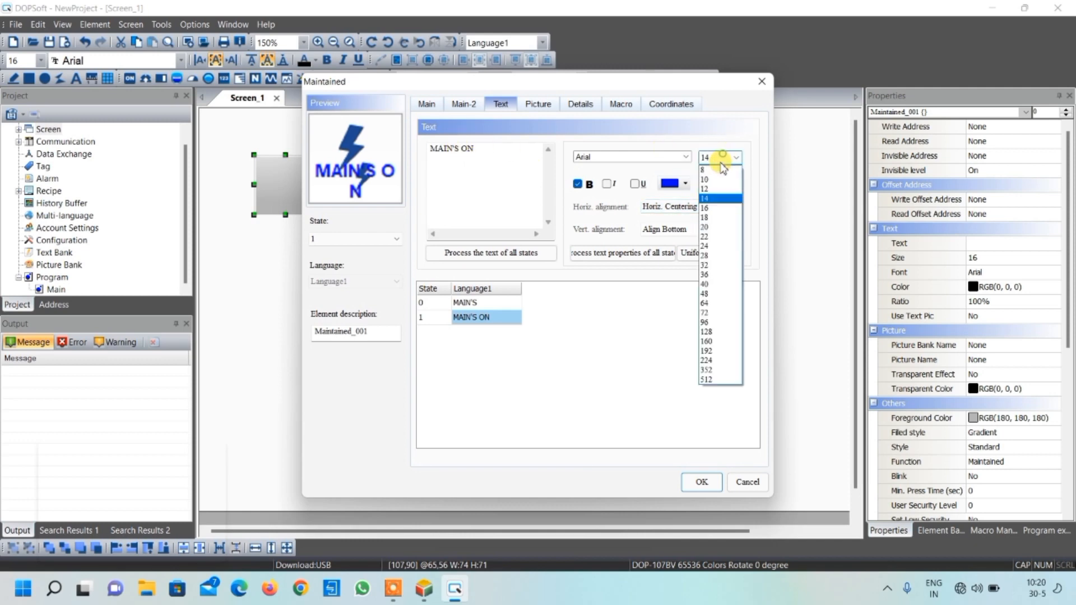
pyautogui.click(712, 194)
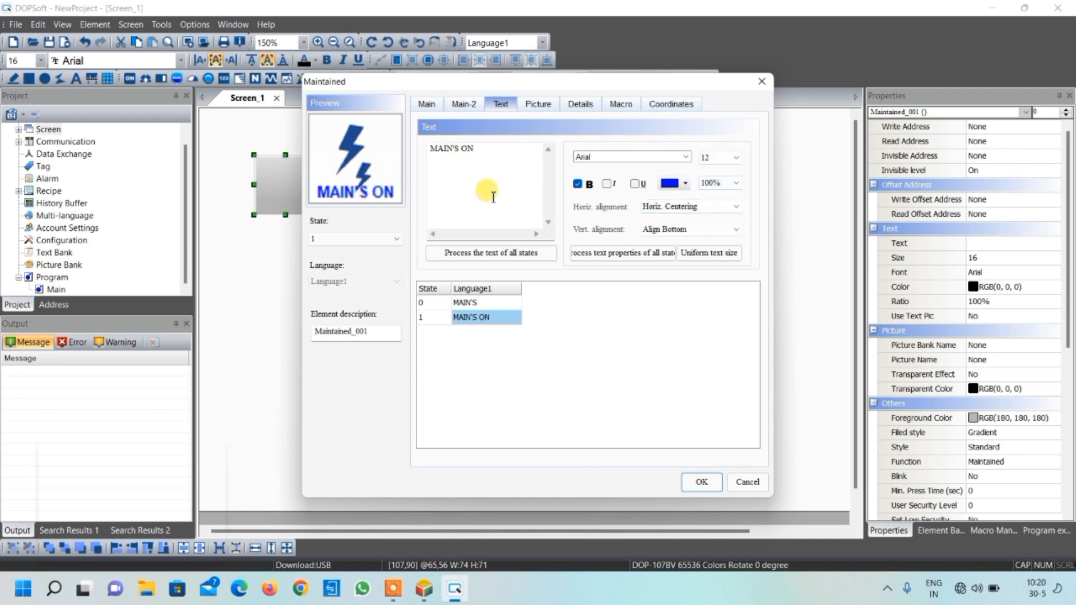
pyautogui.click(702, 482)
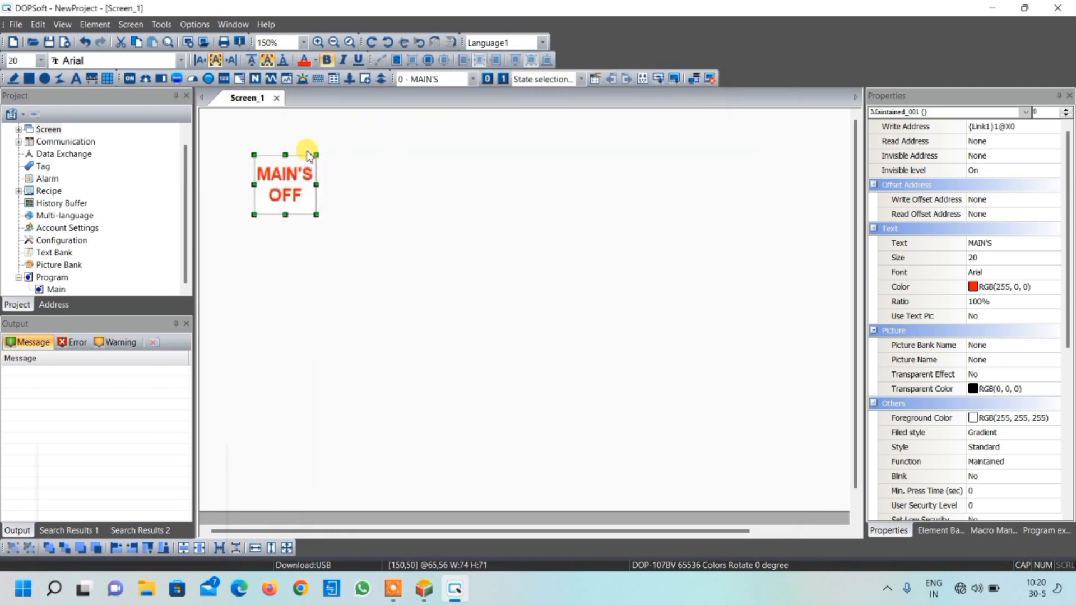
# Duplicate the MAIN'S button and place the copy level with the original near the screen's upper right, at about 572, 54
pyautogui.click(369, 181)
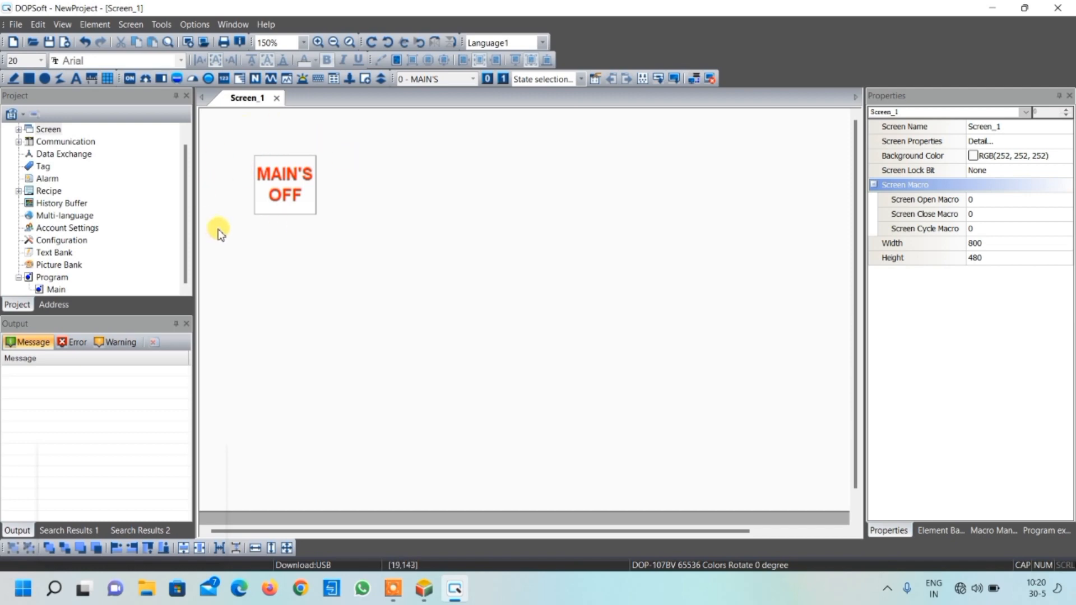
pyautogui.click(286, 183)
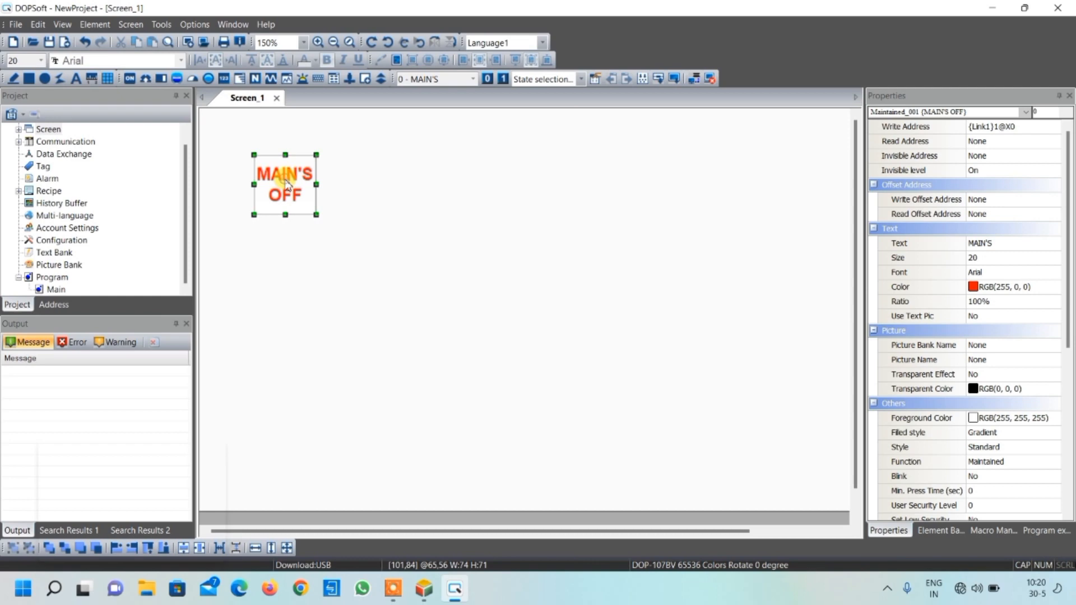
pyautogui.rightClick(286, 183)
pyautogui.click(318, 205)
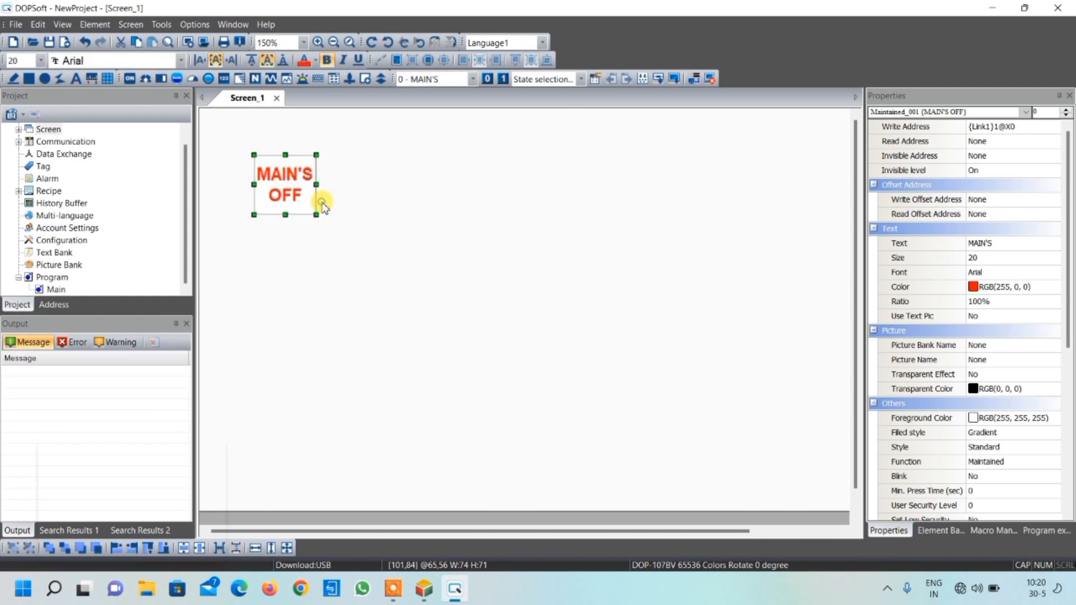
pyautogui.rightClick(384, 179)
pyautogui.click(396, 183)
pyautogui.moveTo(308, 193); pyautogui.dragTo(671, 189)
pyautogui.moveTo(659, 189); pyautogui.dragTo(716, 180)
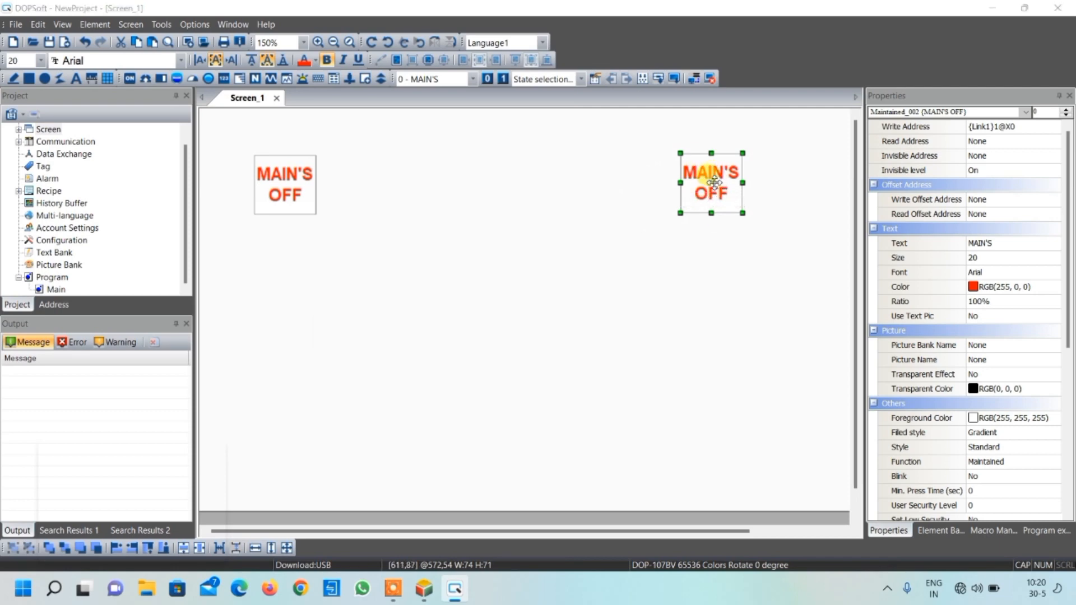
# Set the copied button's write address to {Link1}1@X1
pyautogui.doubleClick(716, 182)
pyautogui.click(505, 161)
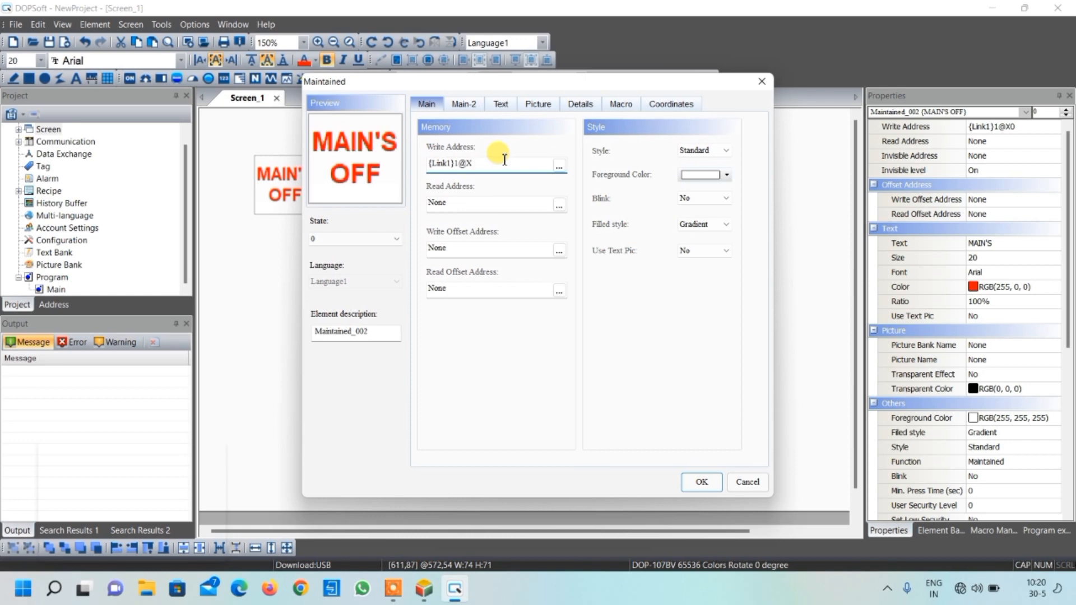
pyautogui.write('1')
# Change the copied button's state 0 text to DG OFF on two lines
pyautogui.click(501, 106)
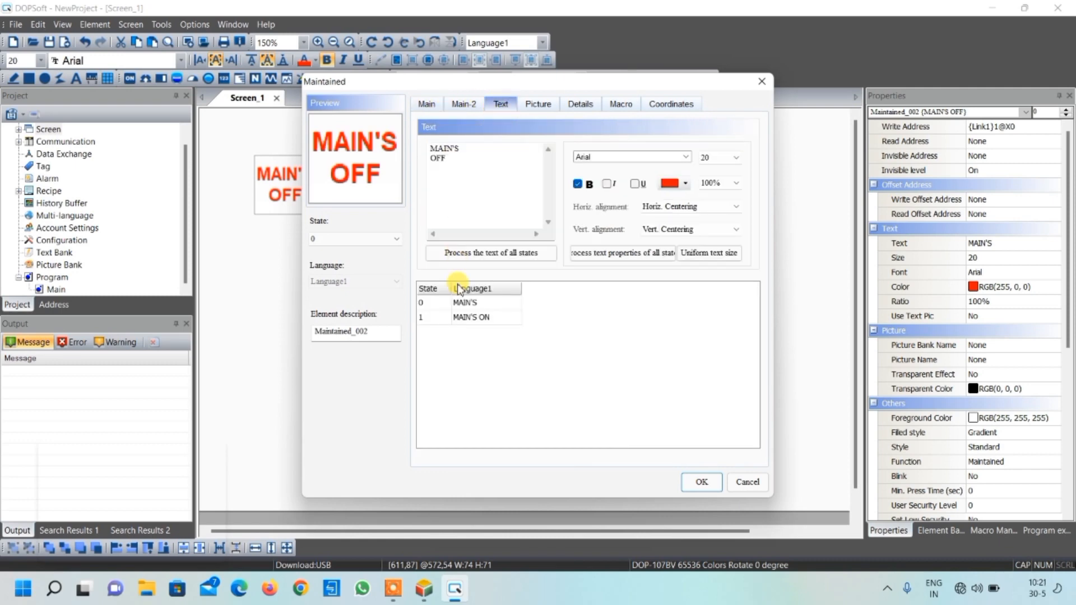
pyautogui.click(476, 303)
pyautogui.moveTo(460, 148); pyautogui.dragTo(432, 147)
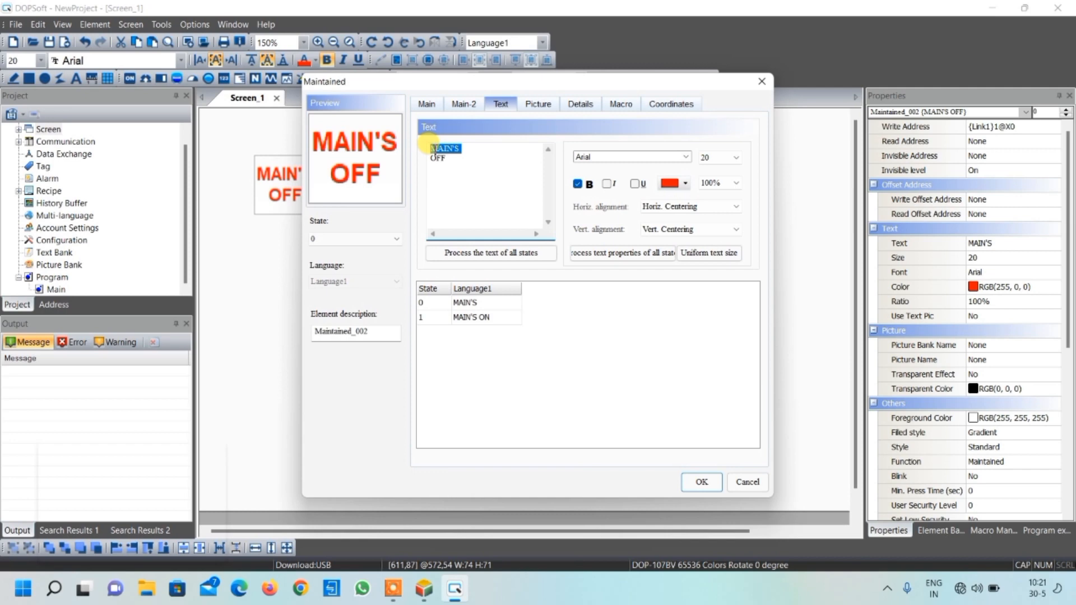
pyautogui.write('DG')
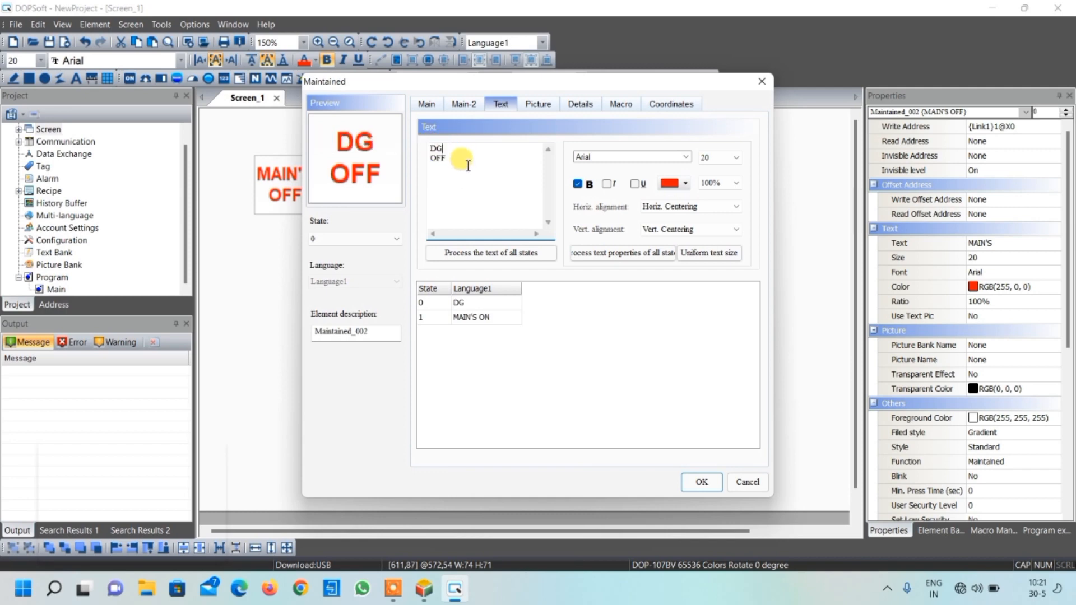
# Change the copied button's state 1 text to DG ON and apply the button settings
pyautogui.click(471, 317)
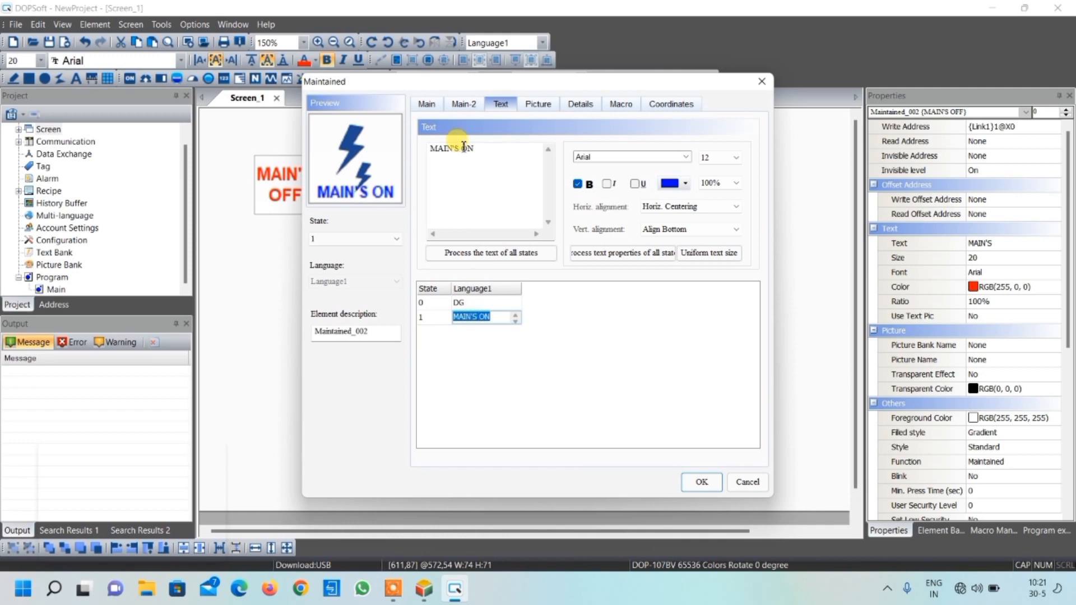
pyautogui.moveTo(459, 150); pyautogui.dragTo(430, 150)
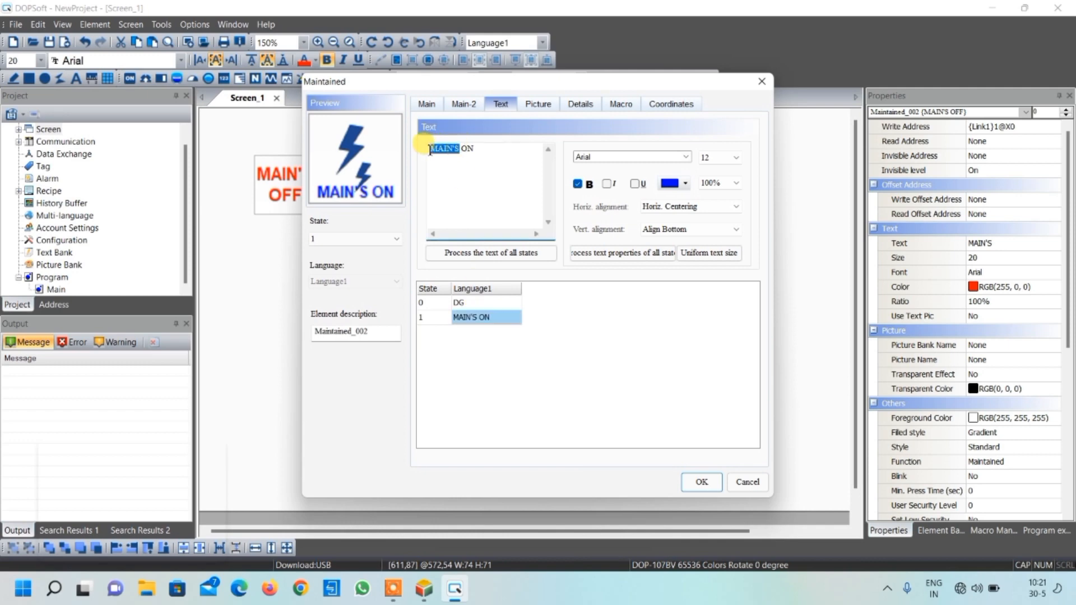
pyautogui.write('DG')
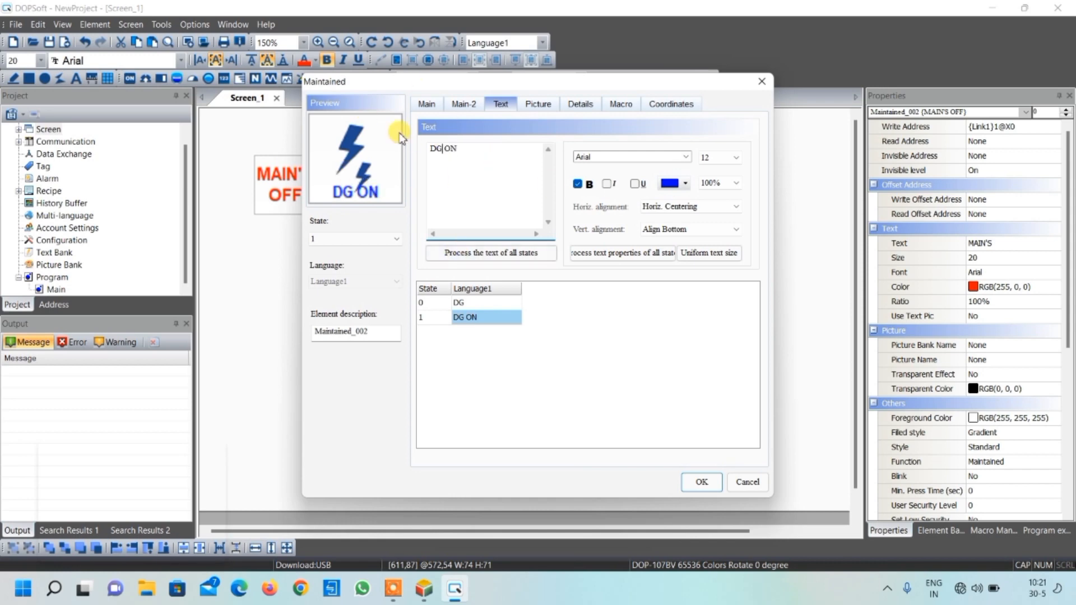
pyautogui.click(701, 482)
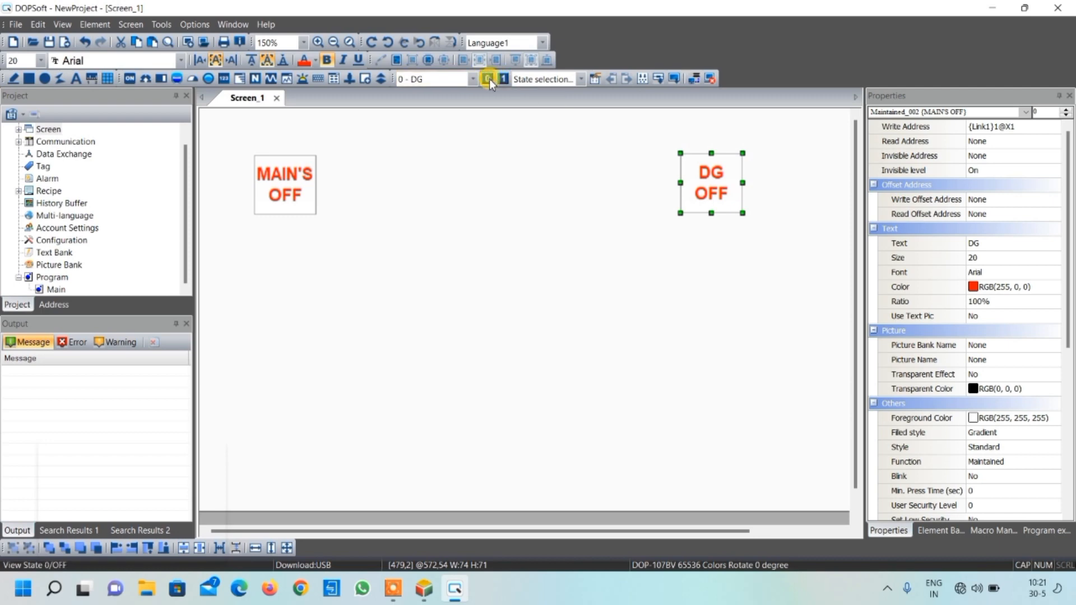
# Preview both buttons in state 1 and return the screen view to state 0
pyautogui.click(503, 81)
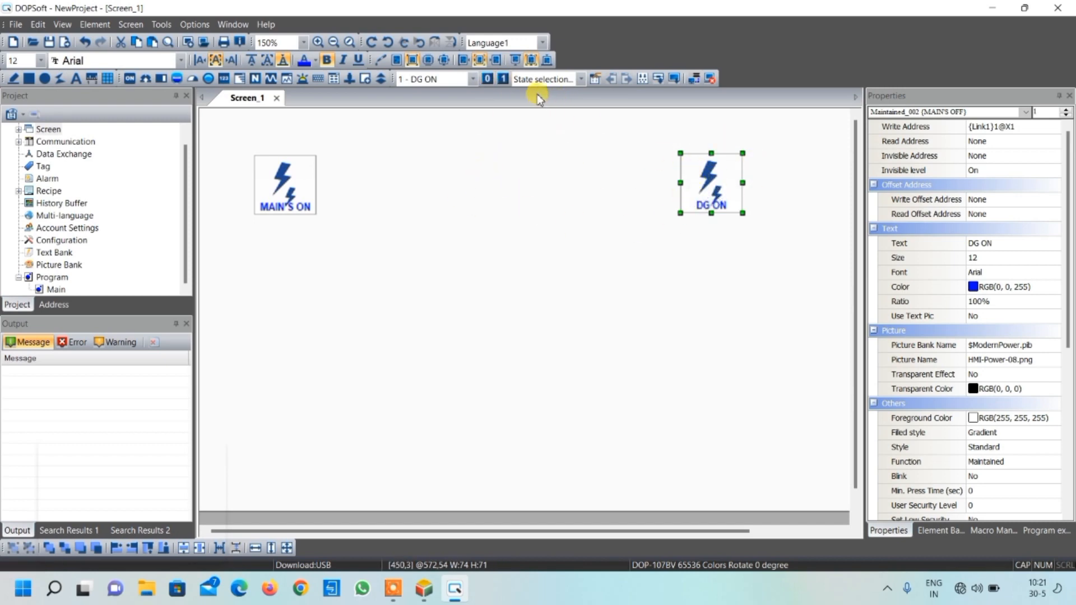
pyautogui.click(488, 79)
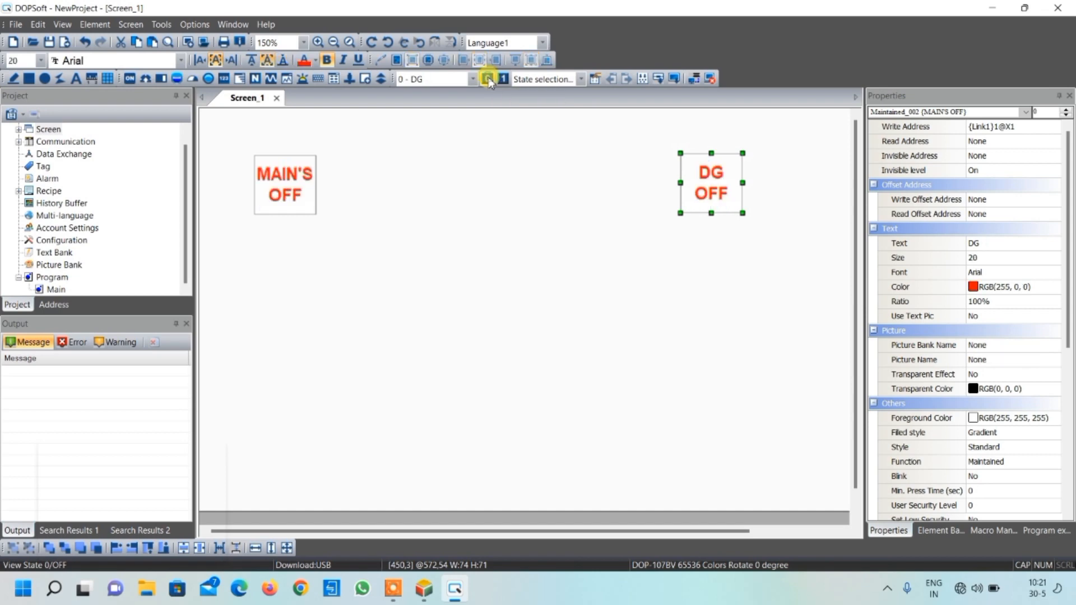
# Draw a Multistate Indicator about 154 wide and 112 high below the MAIN'S OFF button
pyautogui.click(522, 269)
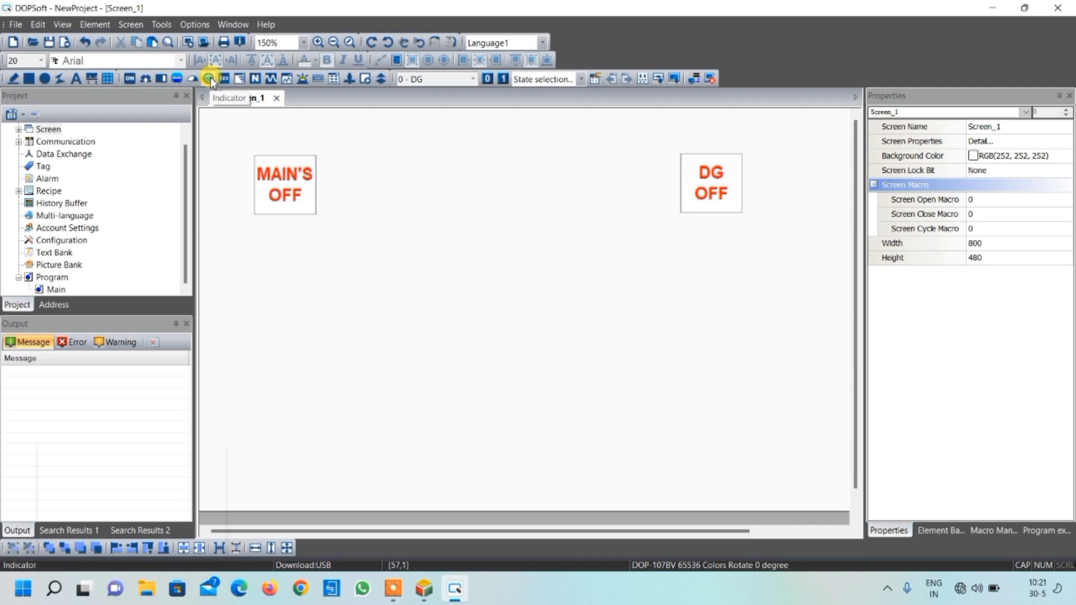
pyautogui.rightClick(399, 243)
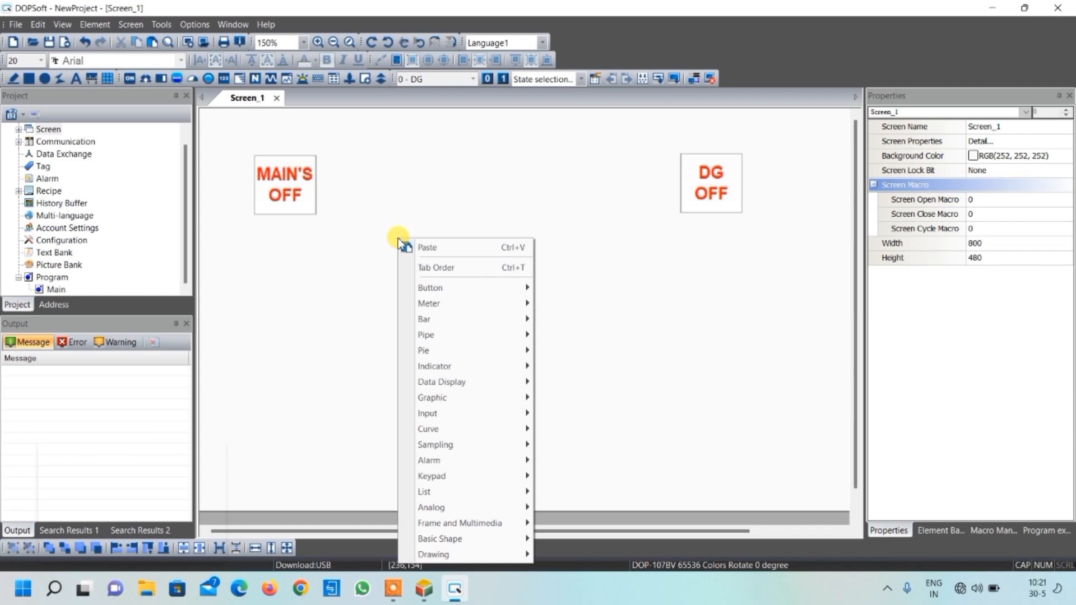
pyautogui.moveTo(414, 303)
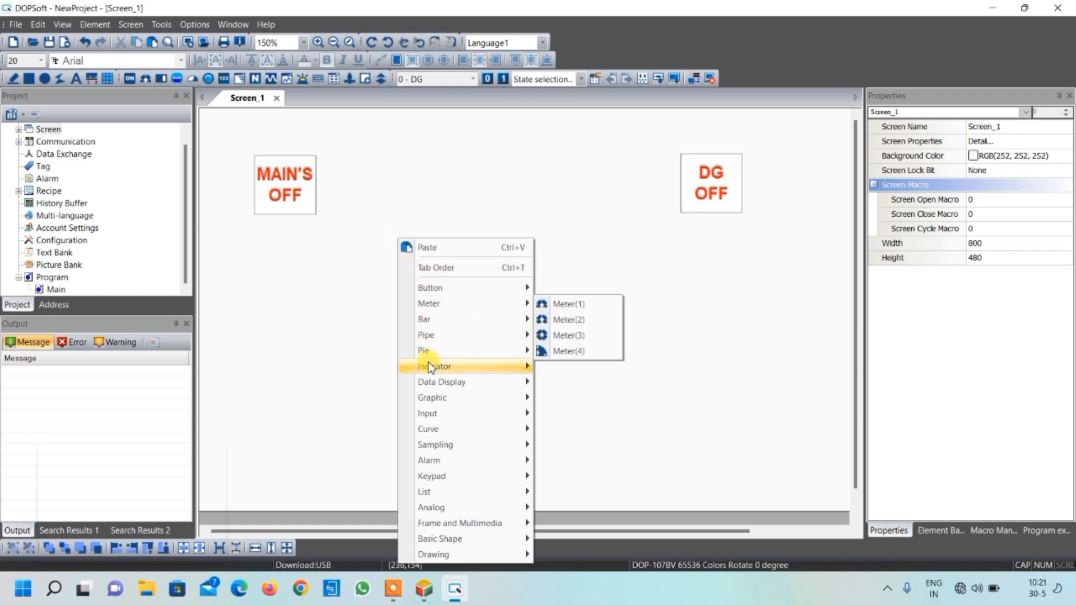
pyautogui.moveTo(457, 370)
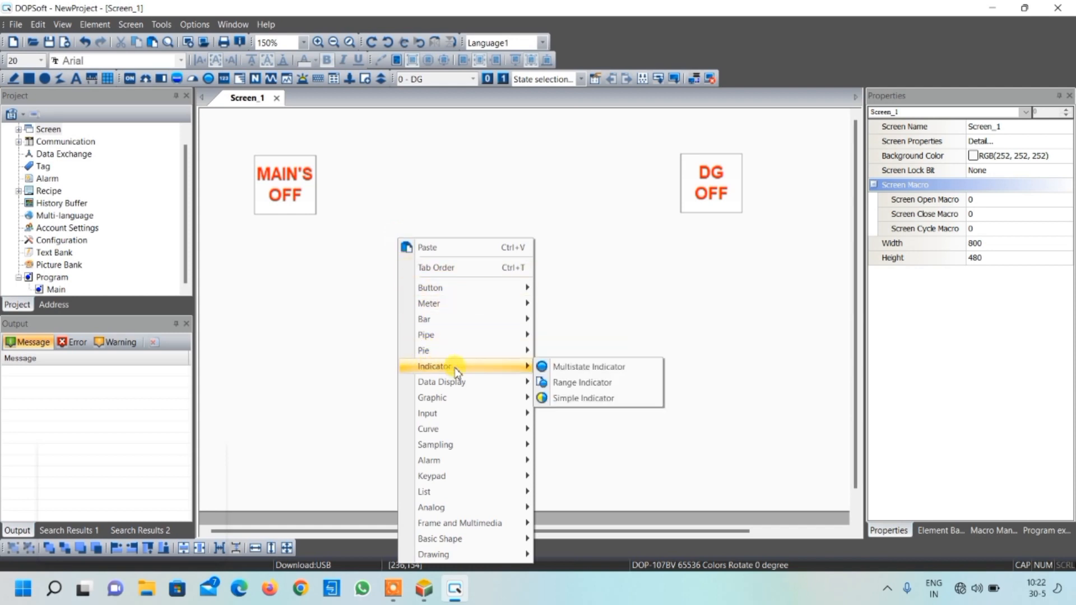
pyautogui.click(586, 367)
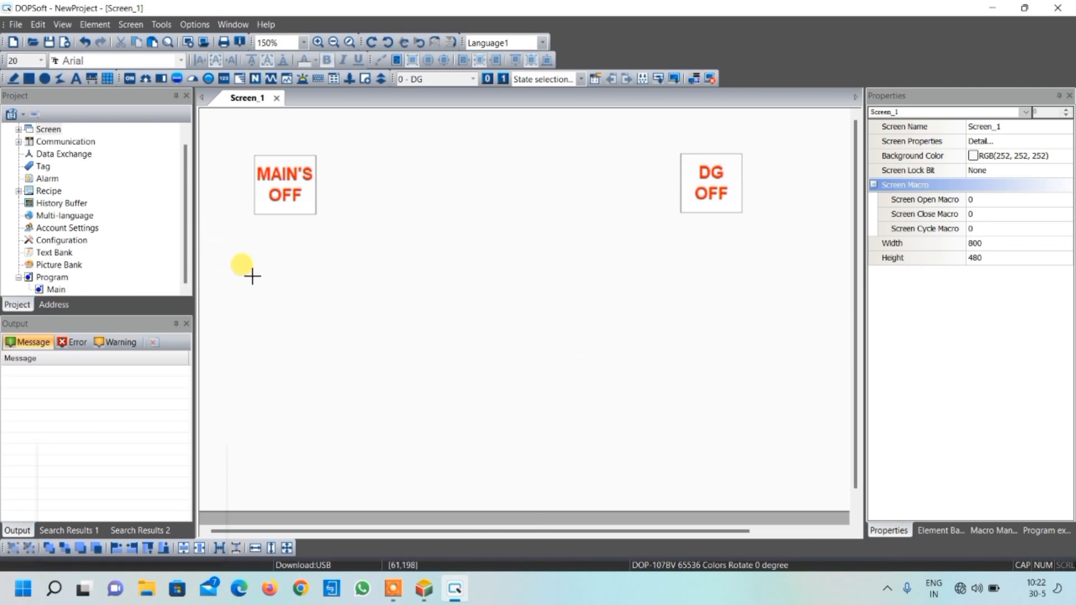
pyautogui.moveTo(252, 275); pyautogui.dragTo(382, 370)
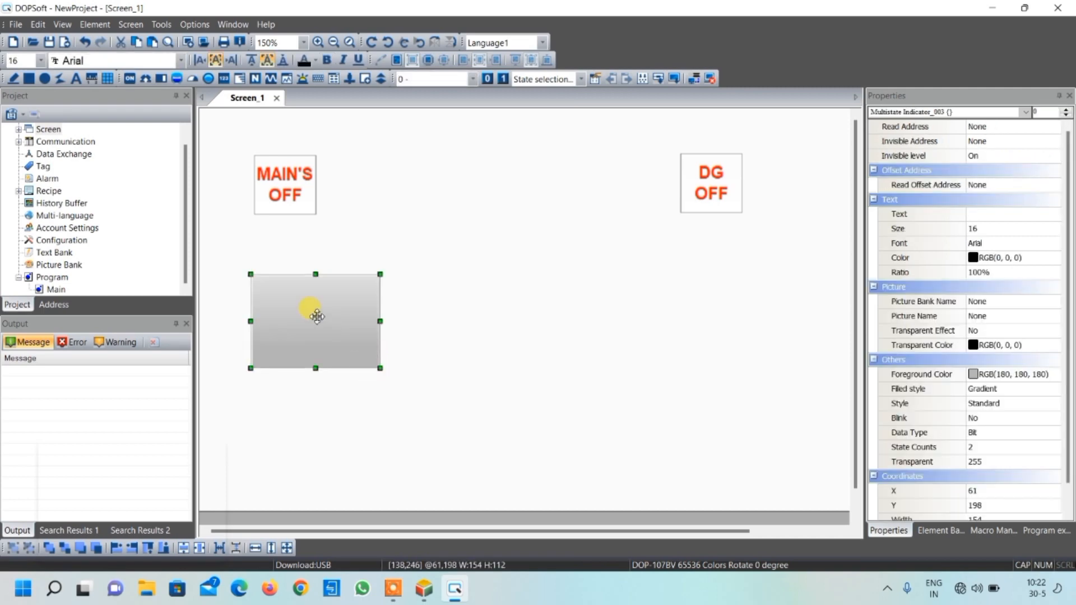
# Set the multistate indicator's read address to device bit Y0 on Link1
pyautogui.doubleClick(316, 319)
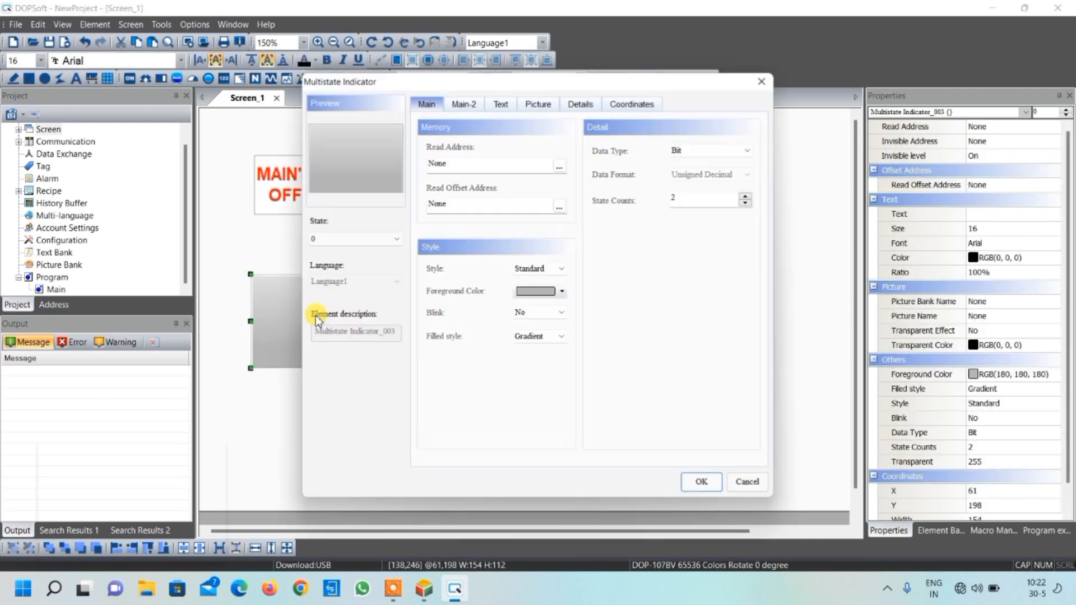
pyautogui.click(559, 165)
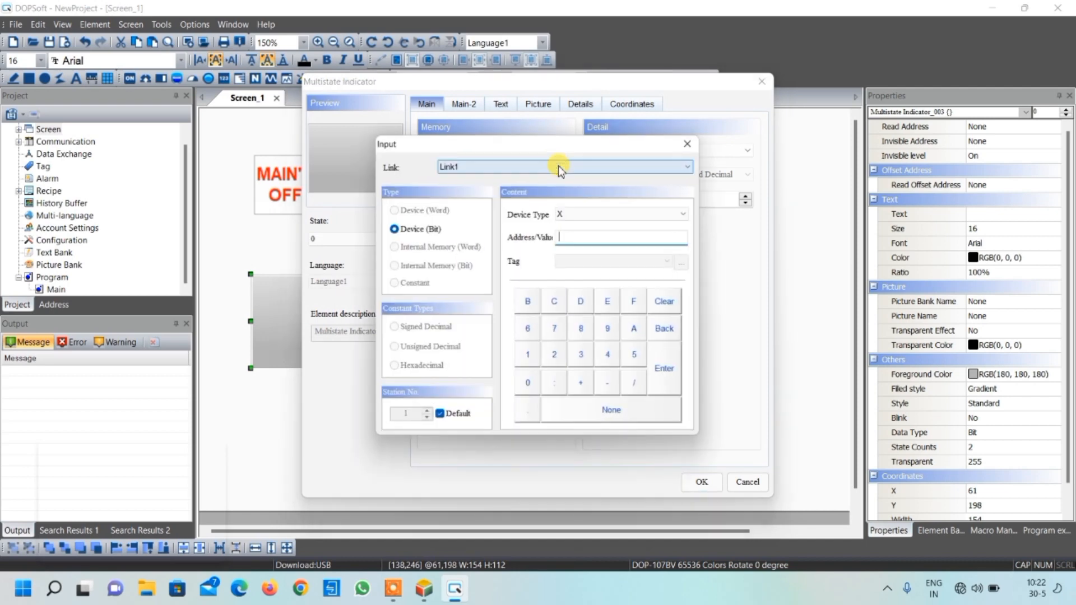
pyautogui.click(576, 213)
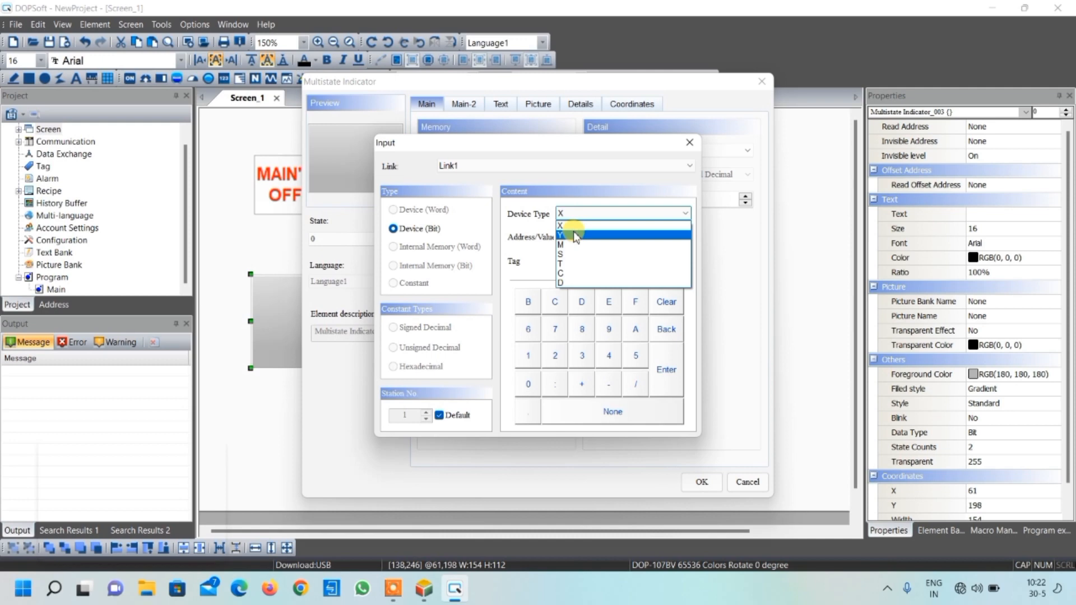
pyautogui.click(575, 234)
pyautogui.click(533, 378)
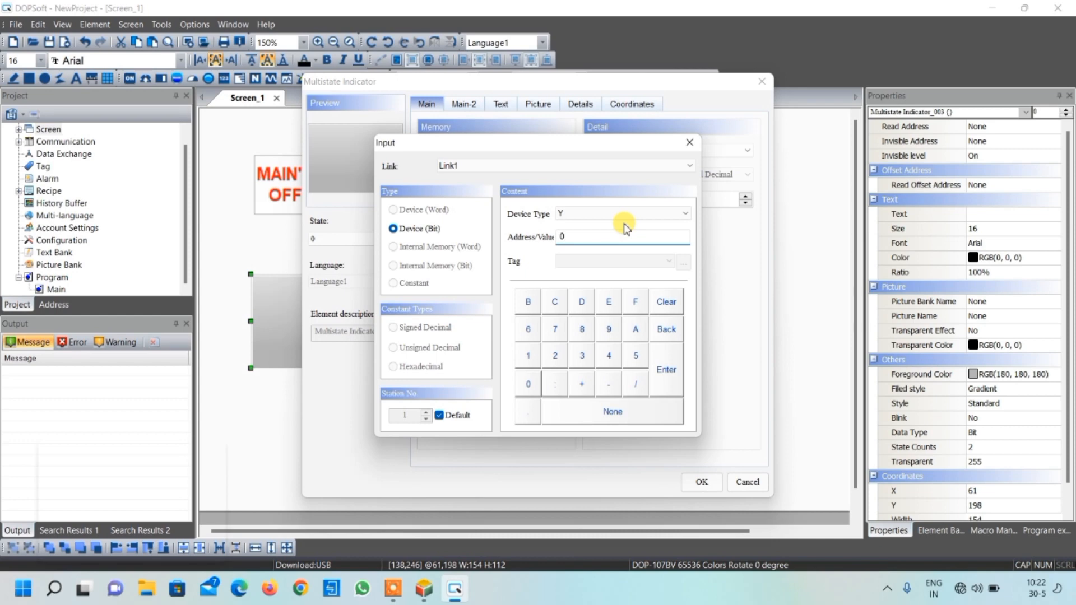
pyautogui.click(573, 241)
pyautogui.click(670, 367)
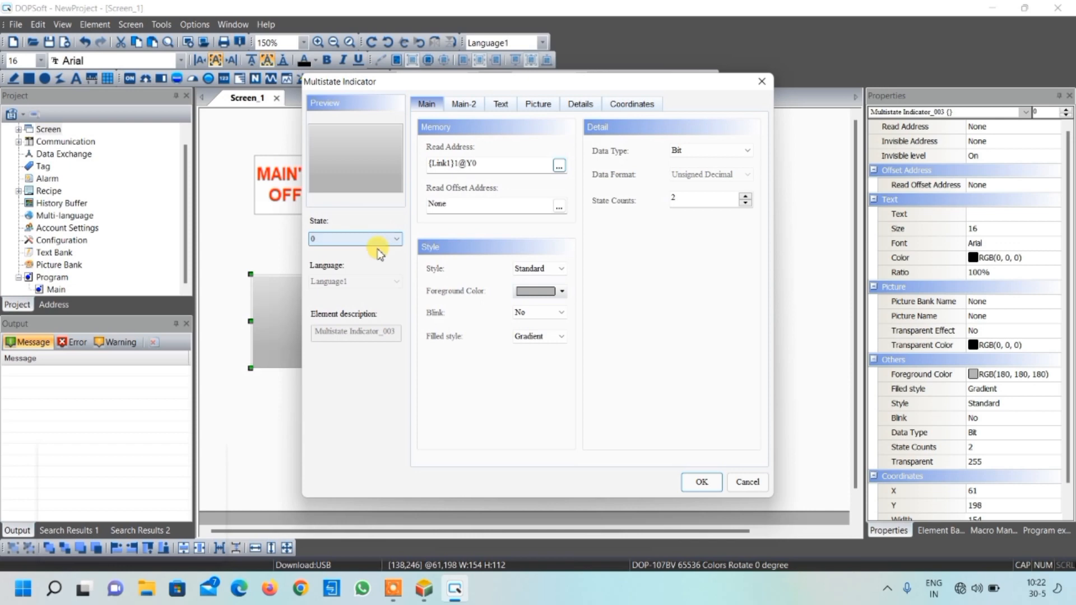
# Set the indicator's state 0 foreground color to light red, RGB(255, 128, 128)
pyautogui.click(562, 290)
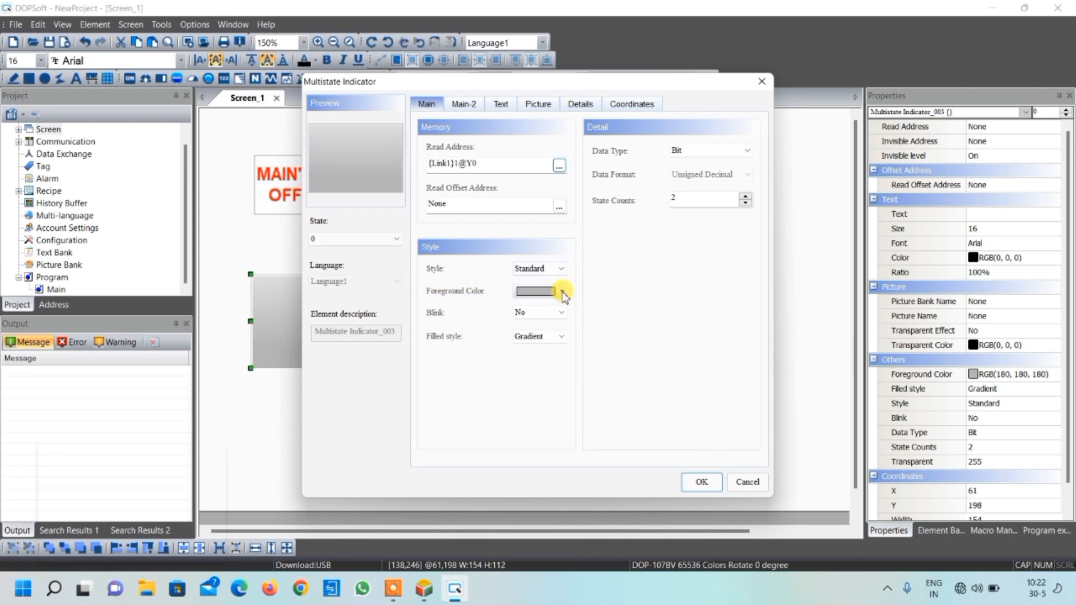
pyautogui.click(561, 291)
pyautogui.click(375, 196)
pyautogui.click(641, 406)
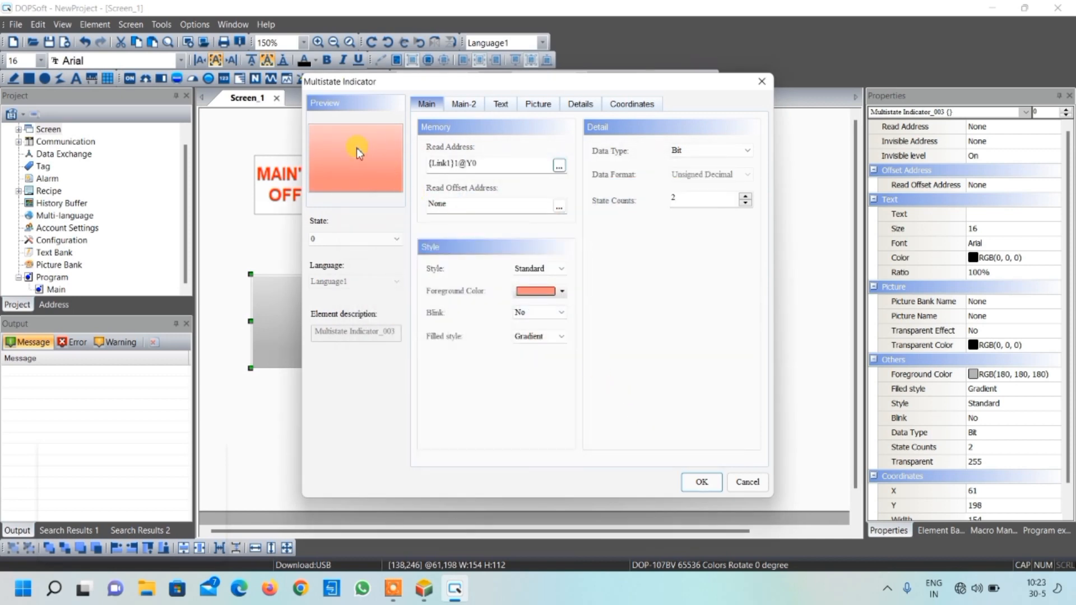
# Enter MAIN'S CONTACTOR OFF on three lines as the indicator's state 0 text
pyautogui.click(501, 107)
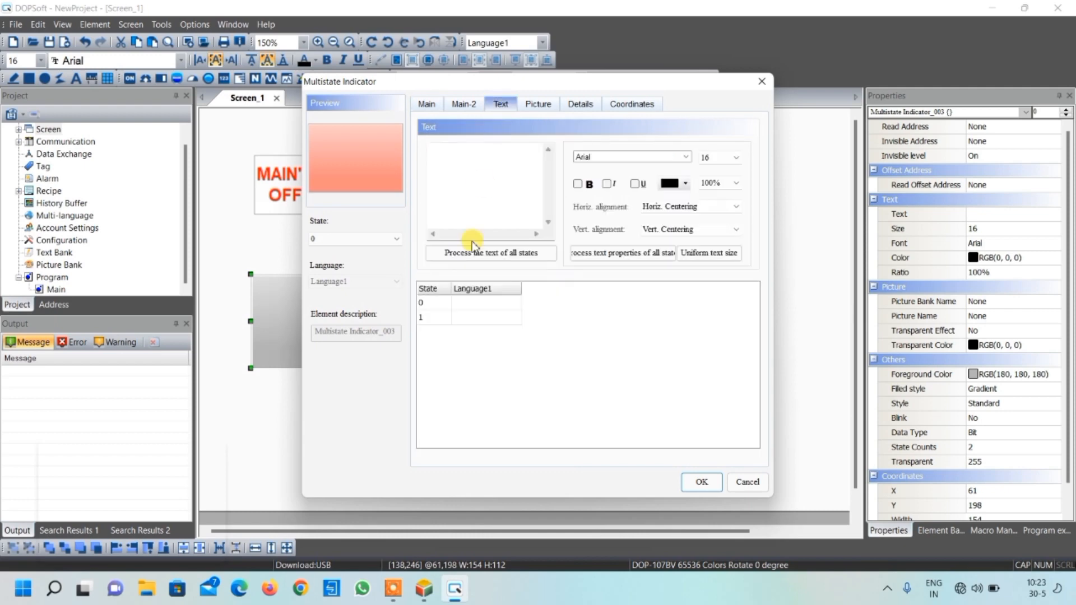
pyautogui.click(466, 303)
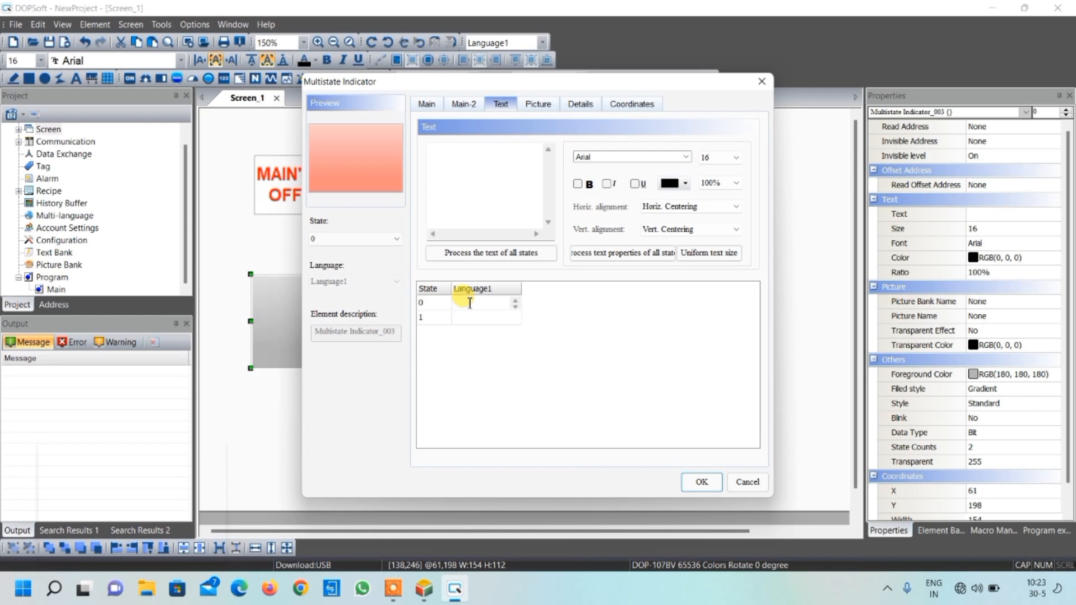
pyautogui.write('ml')
pyautogui.hotkey('ctrl', 'a')
pyautogui.write("MAIN'S")
pyautogui.write('CONTACTOR')
pyautogui.press('Return')
pyautogui.write('OFF')
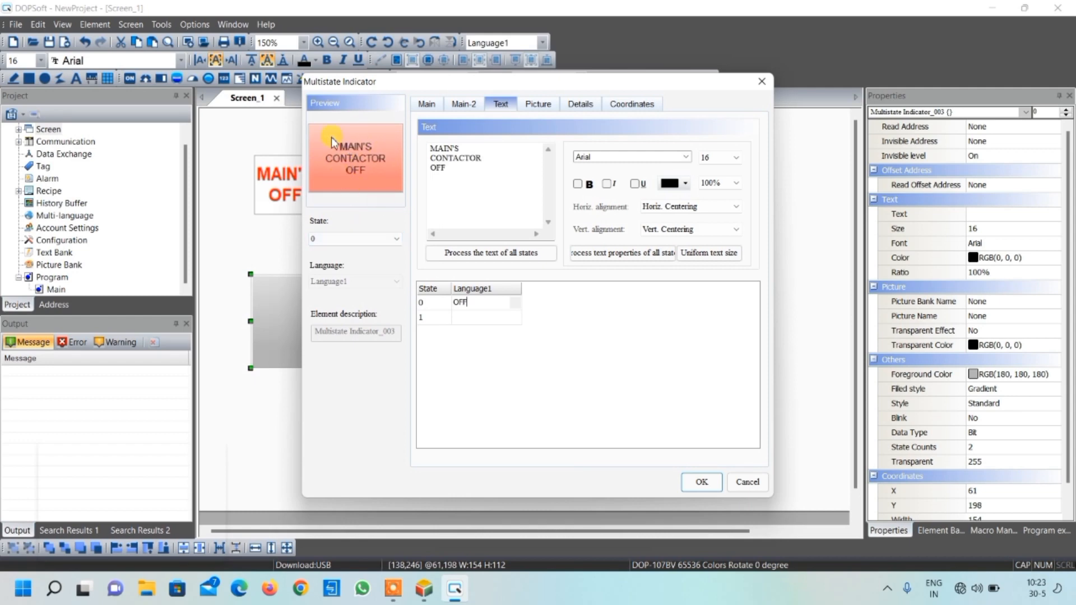
# Set the indicator's state 1 foreground color to light green
pyautogui.click(348, 238)
pyautogui.click(348, 258)
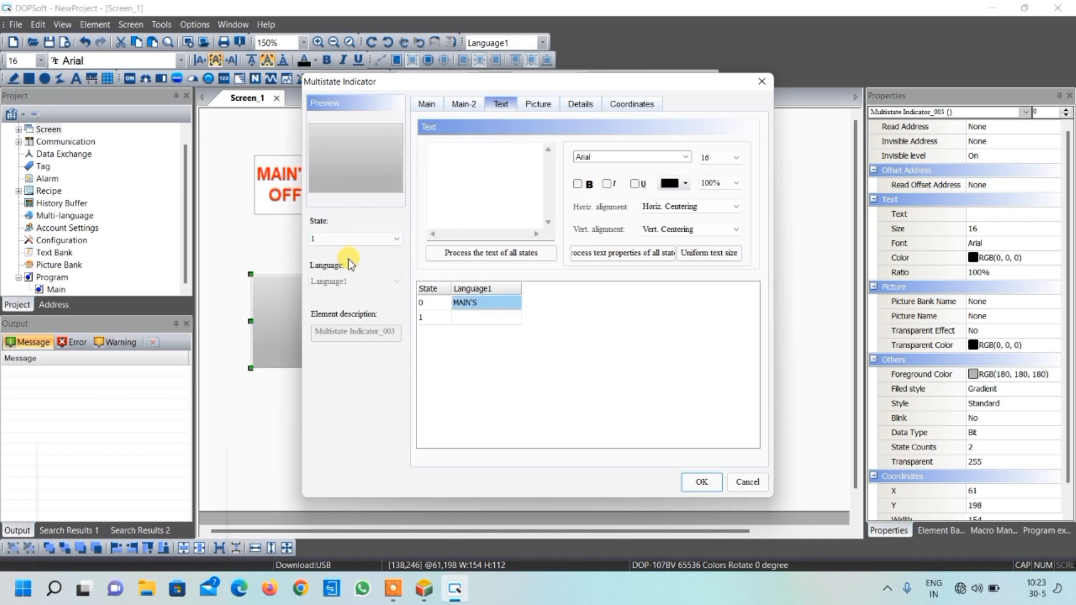
pyautogui.click(429, 104)
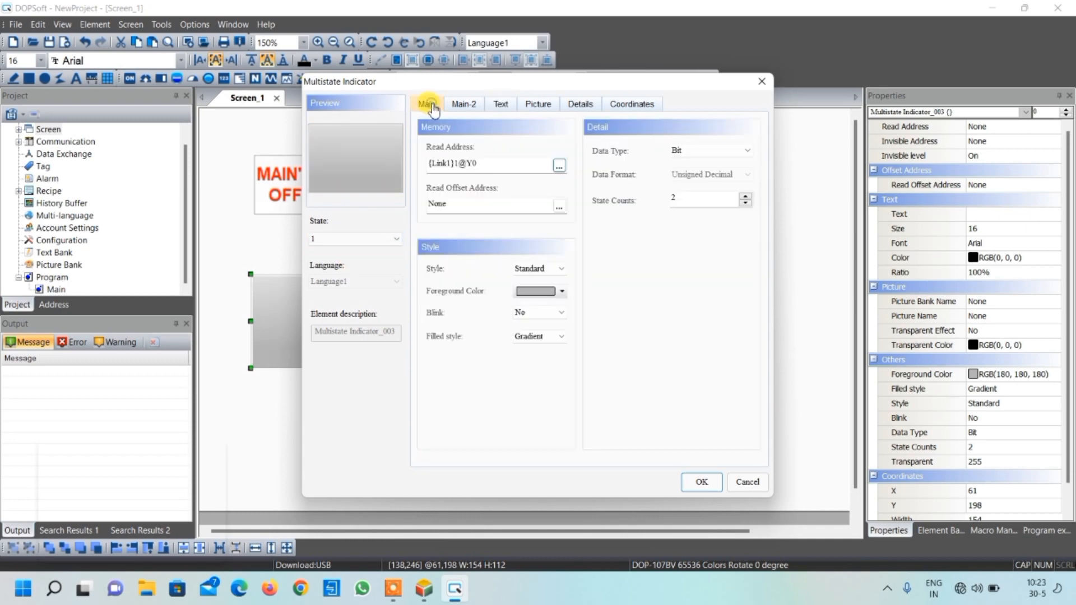
pyautogui.click(563, 292)
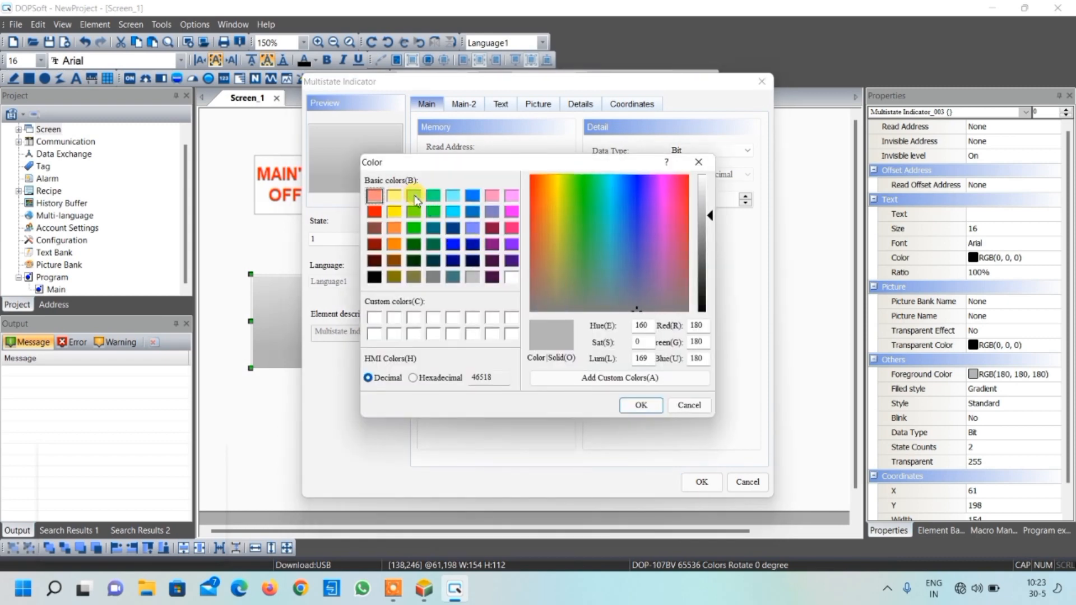
pyautogui.click(415, 197)
pyautogui.click(641, 405)
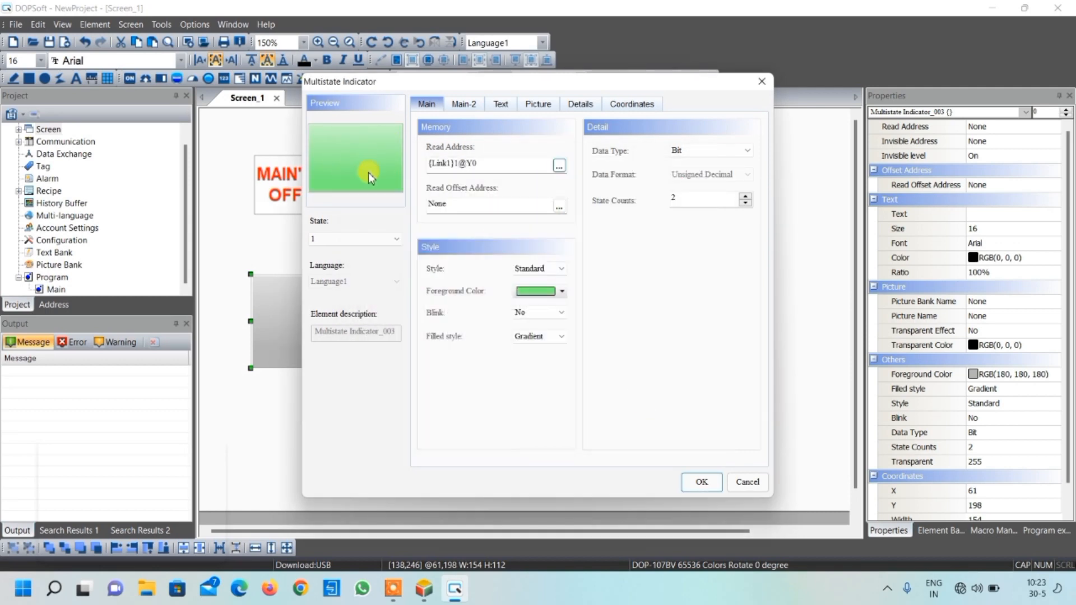
# Enter MAIN'S CONTACTOR ON on three lines as the indicator's state 1 text
pyautogui.click(501, 104)
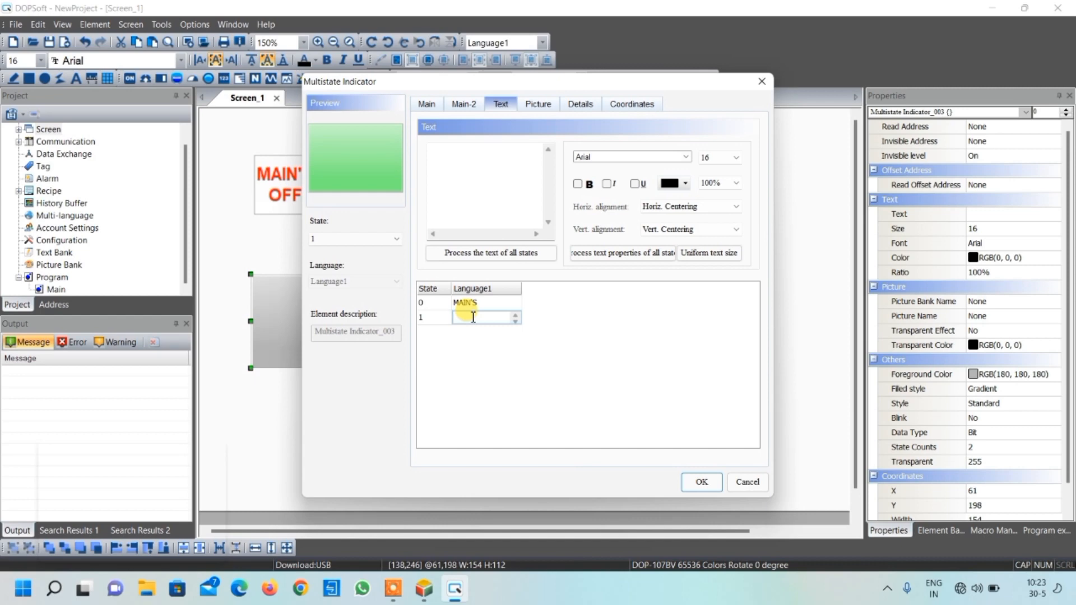
pyautogui.write("MAIN'S")
pyautogui.press('Return')
pyautogui.write('CON')
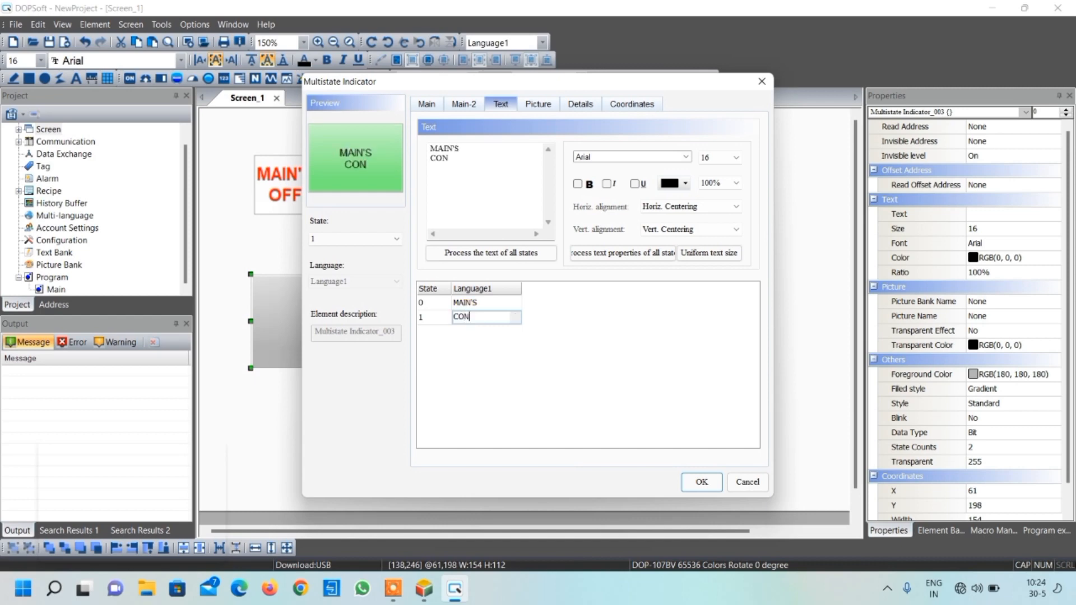
pyautogui.write('TACTOR')
pyautogui.press('Return')
pyautogui.write('ON')
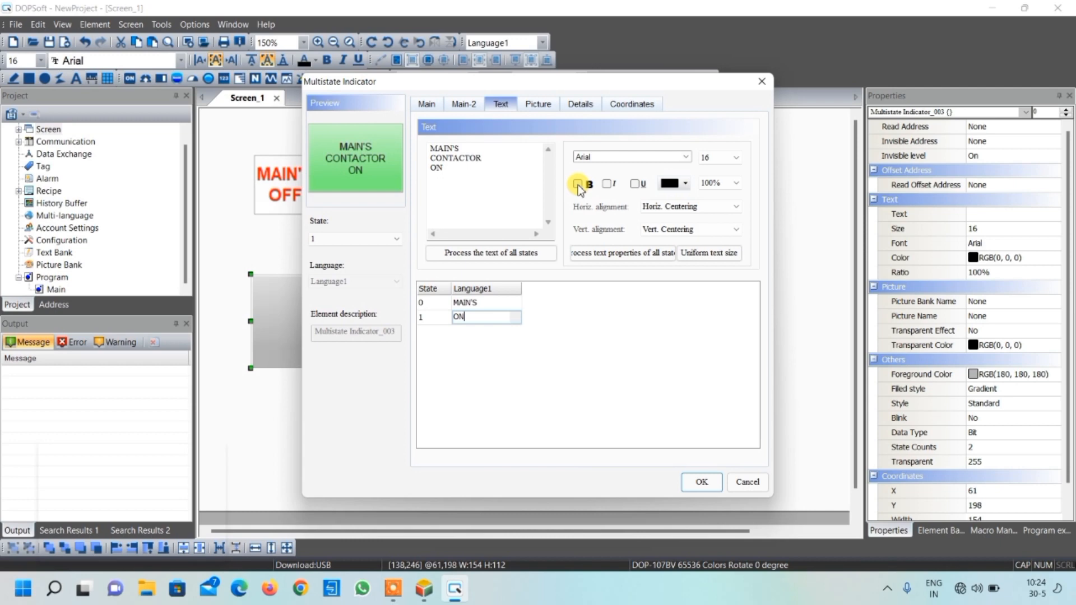
# Make the indicator text bold in all states and apply the indicator settings
pyautogui.click(487, 303)
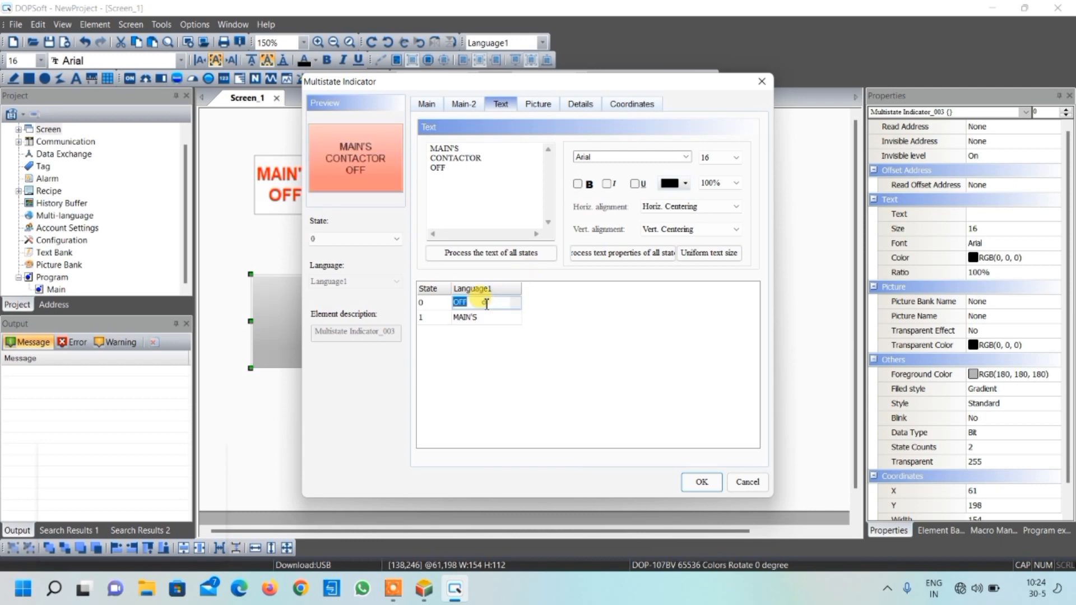
pyautogui.click(579, 184)
pyautogui.click(578, 255)
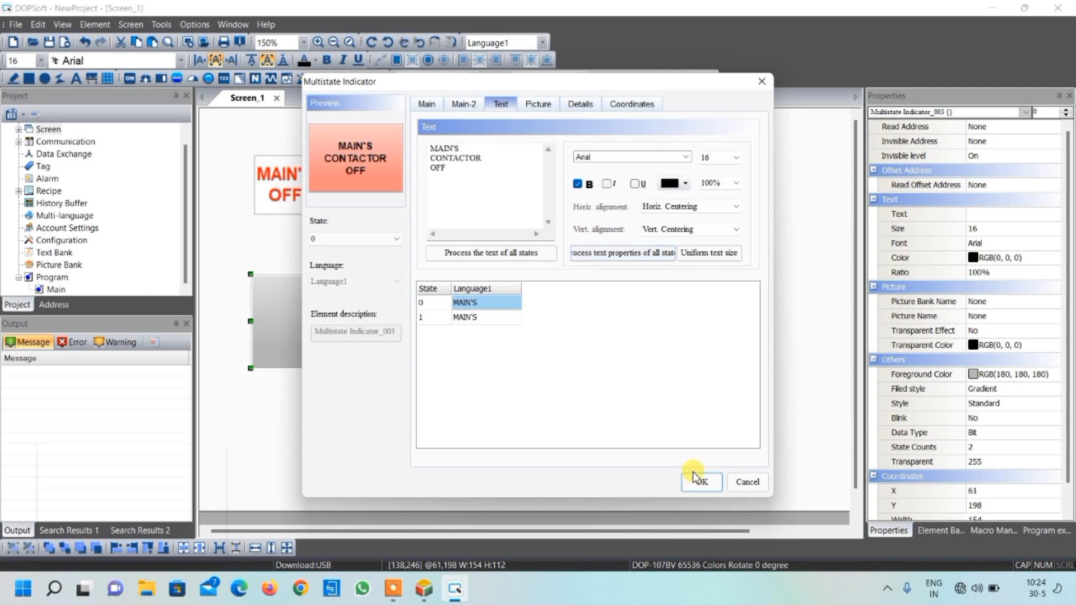
pyautogui.click(699, 481)
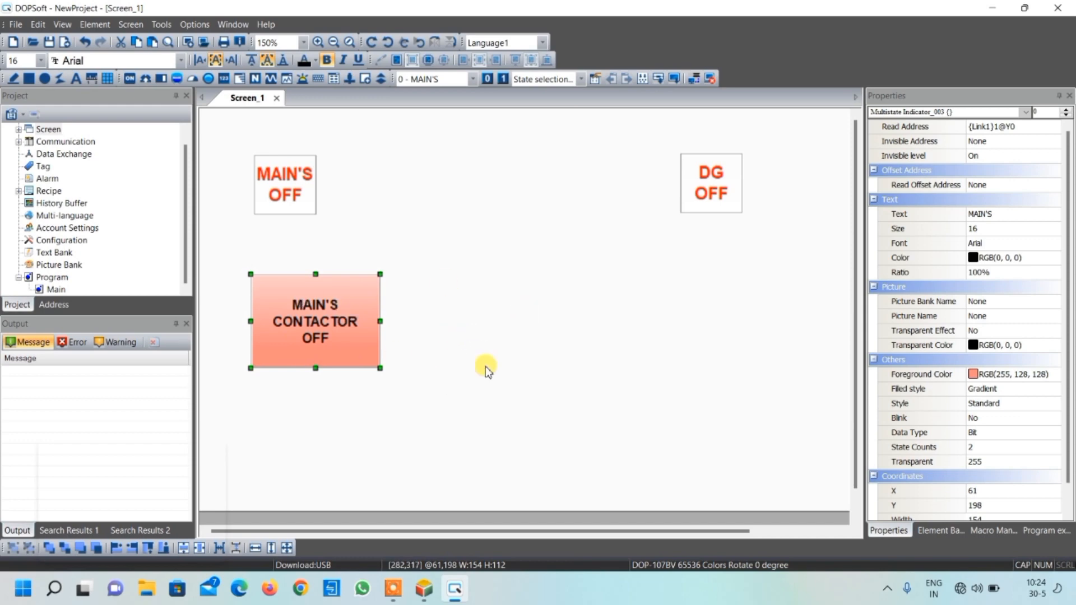
# Copy the MAIN'S CONTACTOR indicator and place the copy beside the original, to its right
pyautogui.rightClick(354, 300)
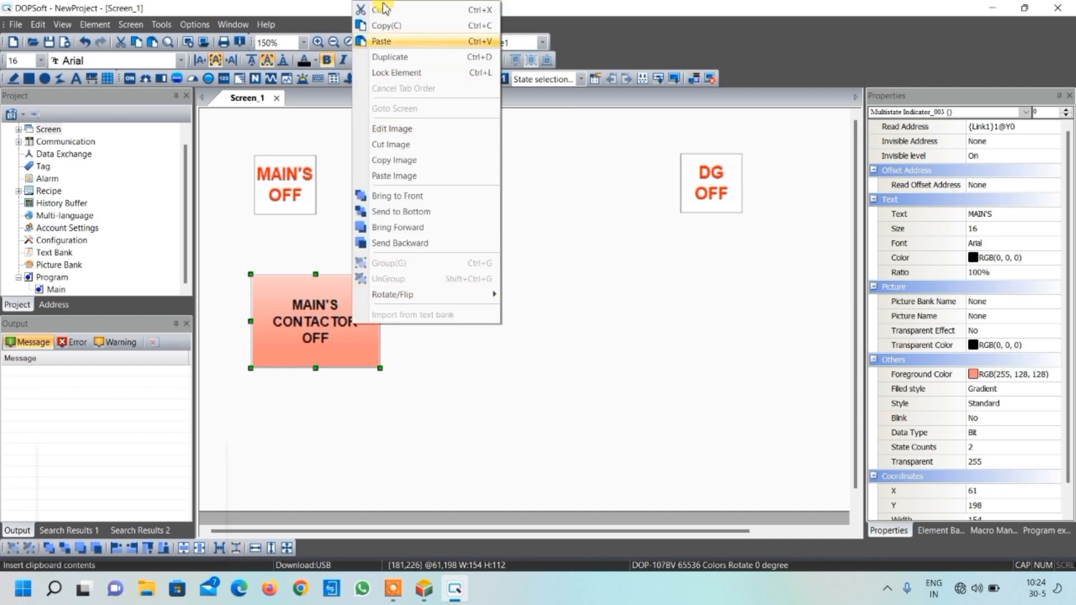
pyautogui.click(387, 23)
pyautogui.rightClick(428, 288)
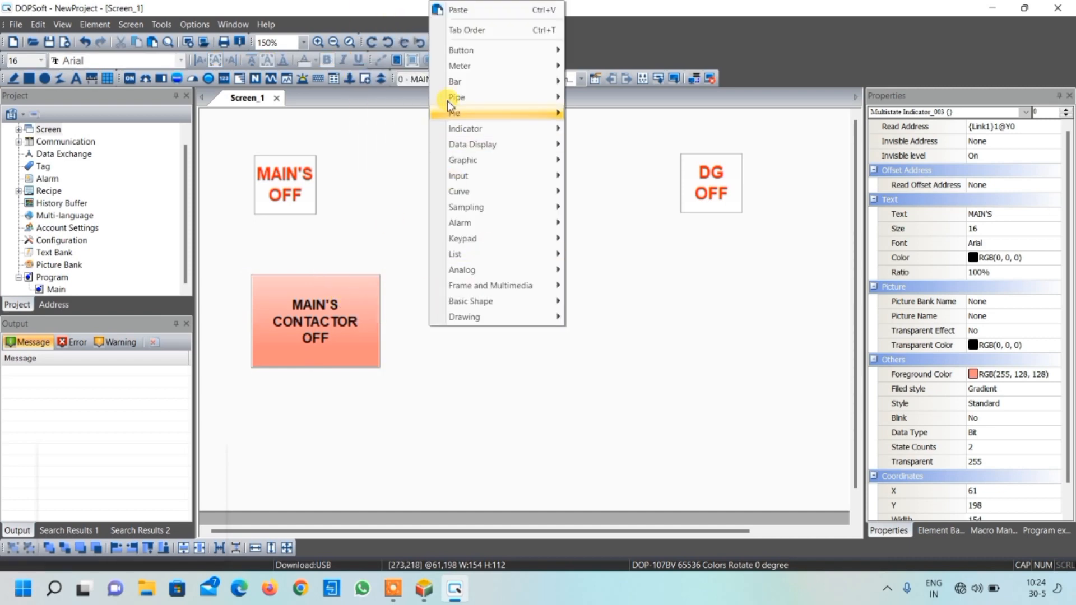
pyautogui.click(463, 14)
pyautogui.moveTo(343, 312); pyautogui.dragTo(466, 303)
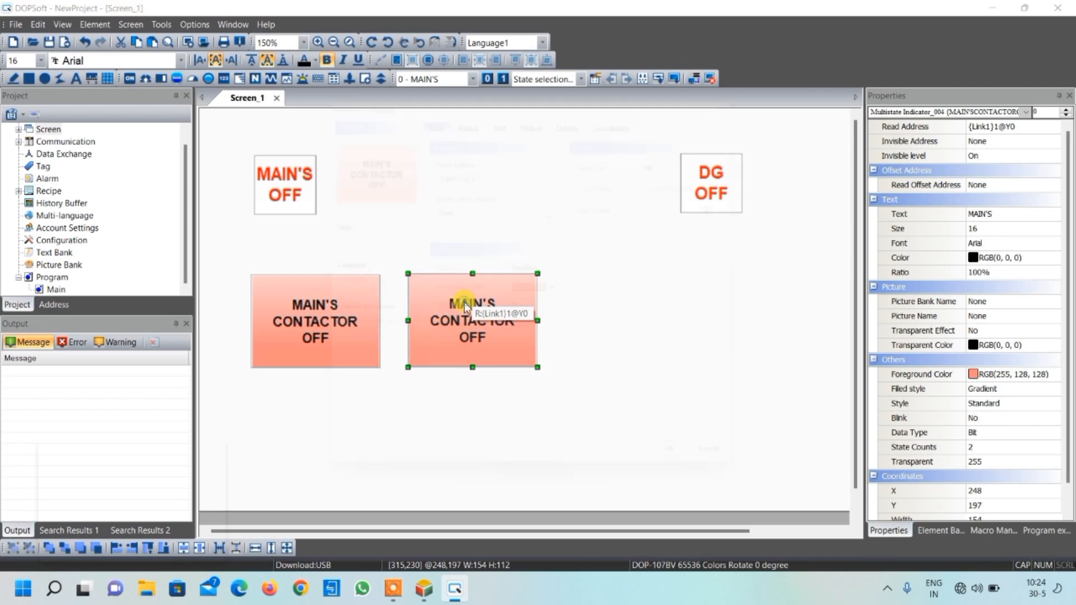
# Set the copied indicator's read address to {Link1}1@Y1
pyautogui.doubleClick(466, 303)
pyautogui.click(491, 163)
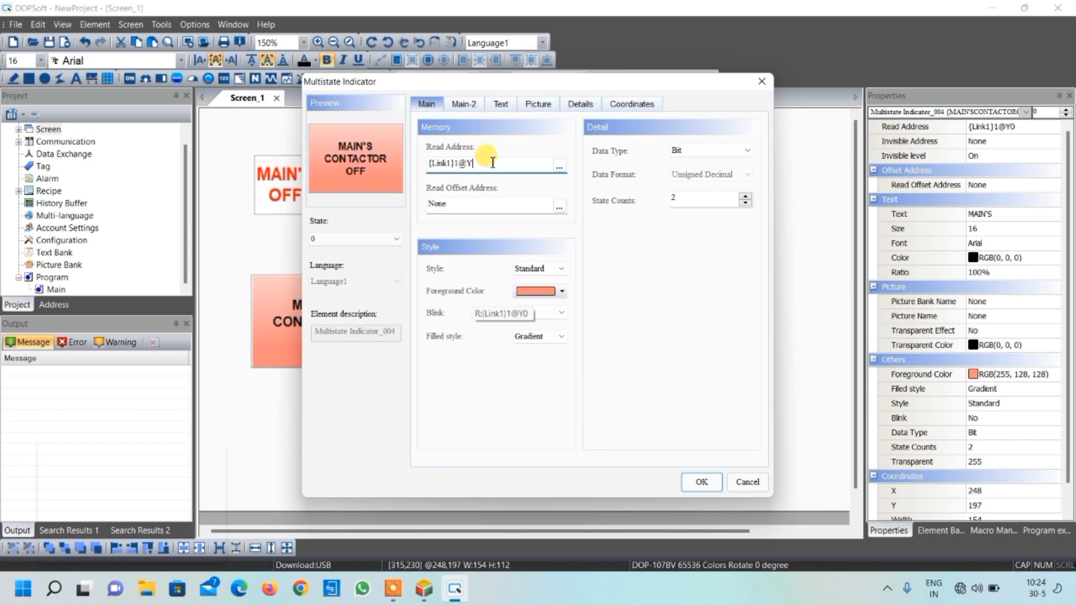
pyautogui.write('1')
# Replace MAIN'S with DG in the copied indicator's texts: DG CONTACTOR OFF for state 0 and DG CONTACTOR ON for state 1
pyautogui.click(504, 108)
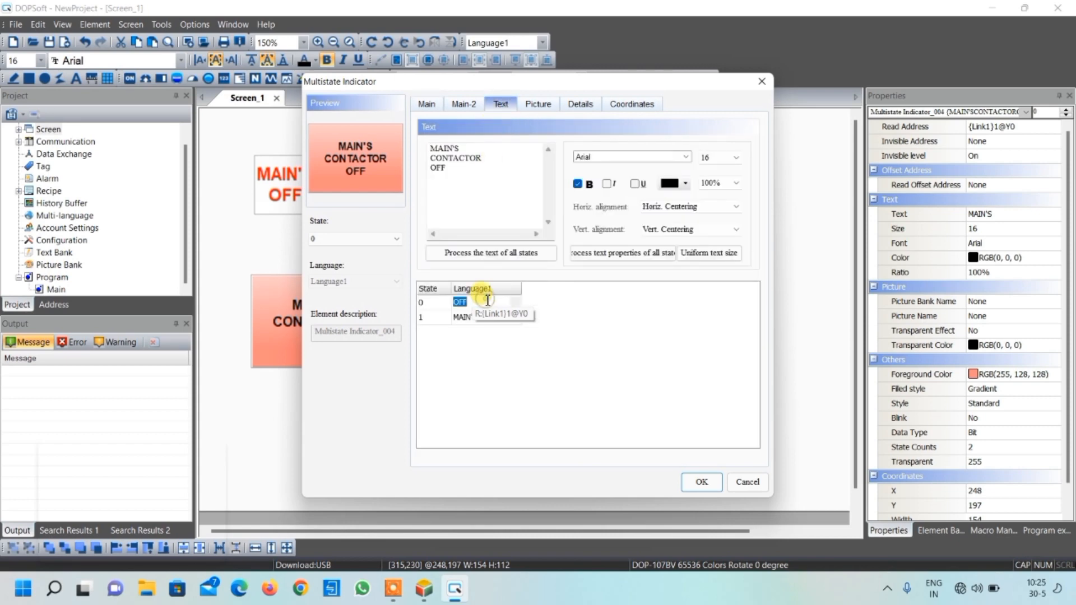
pyautogui.moveTo(464, 149); pyautogui.dragTo(431, 143)
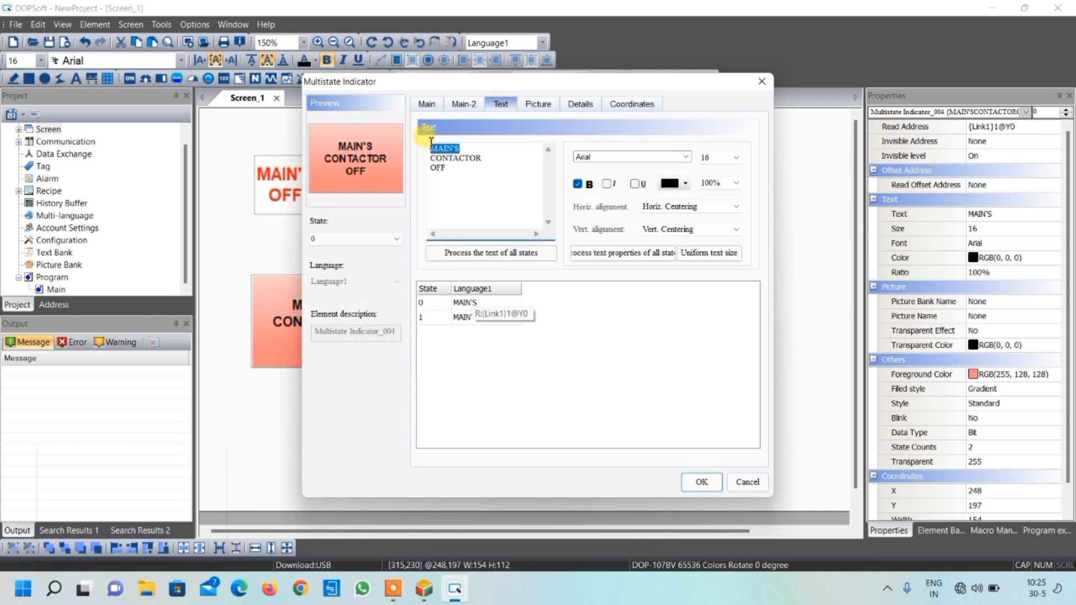
pyautogui.write('DG')
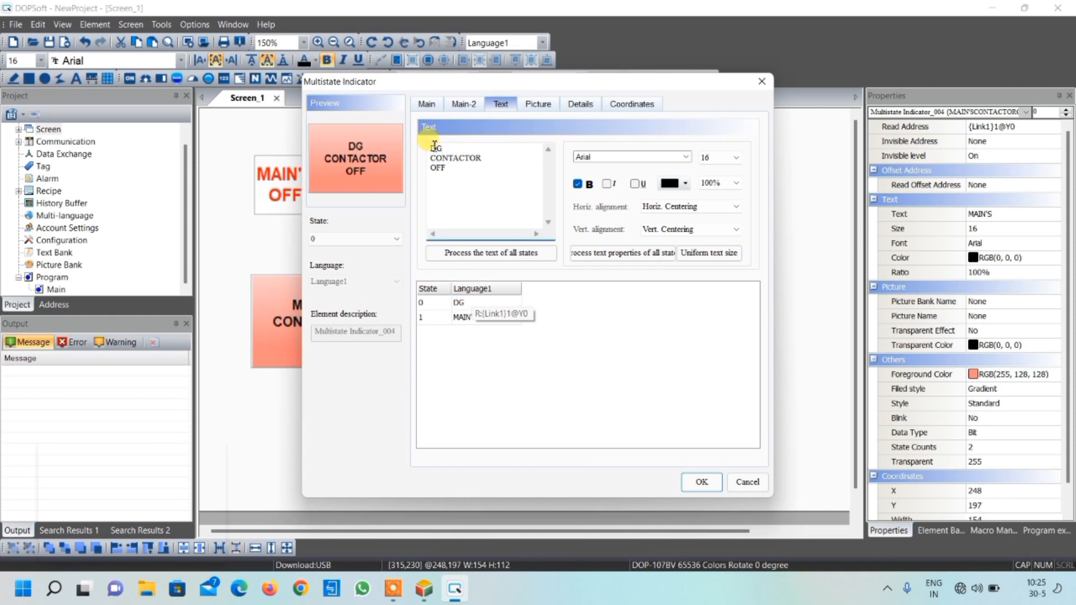
pyautogui.click(458, 317)
pyautogui.click(458, 315)
pyautogui.moveTo(463, 147); pyautogui.dragTo(408, 148)
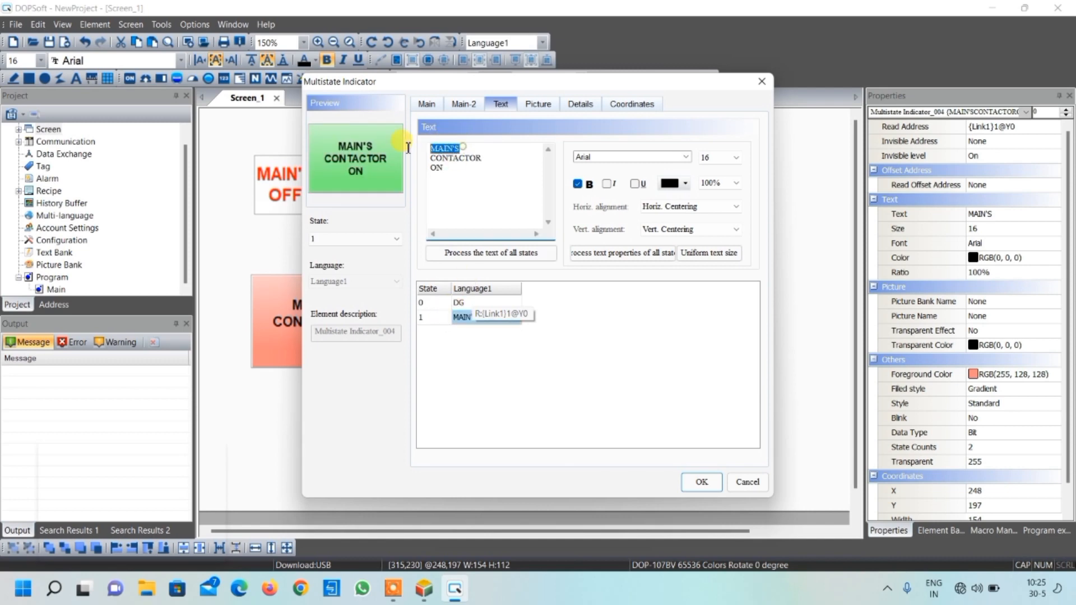
pyautogui.write('DG')
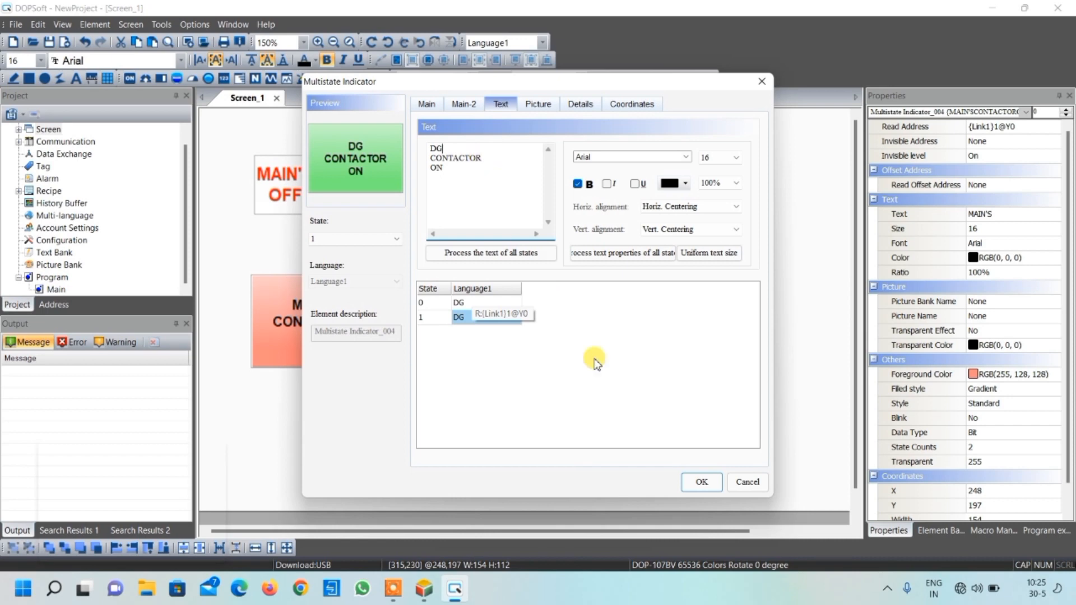
# Apply the DG CONTACTOR indicator's text changes and clear the selection
pyautogui.click(700, 485)
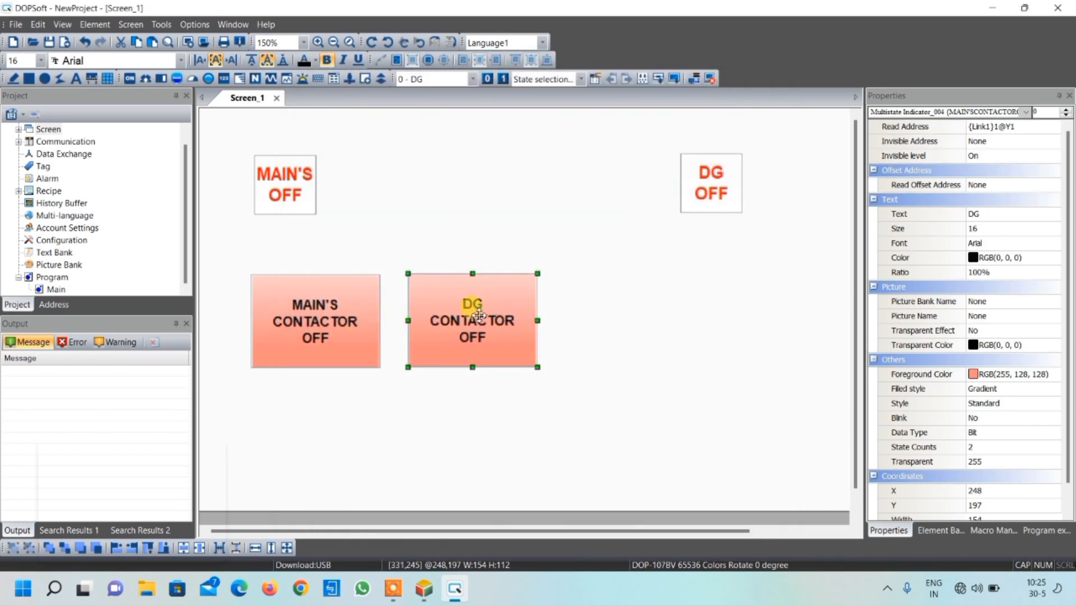
pyautogui.click(585, 251)
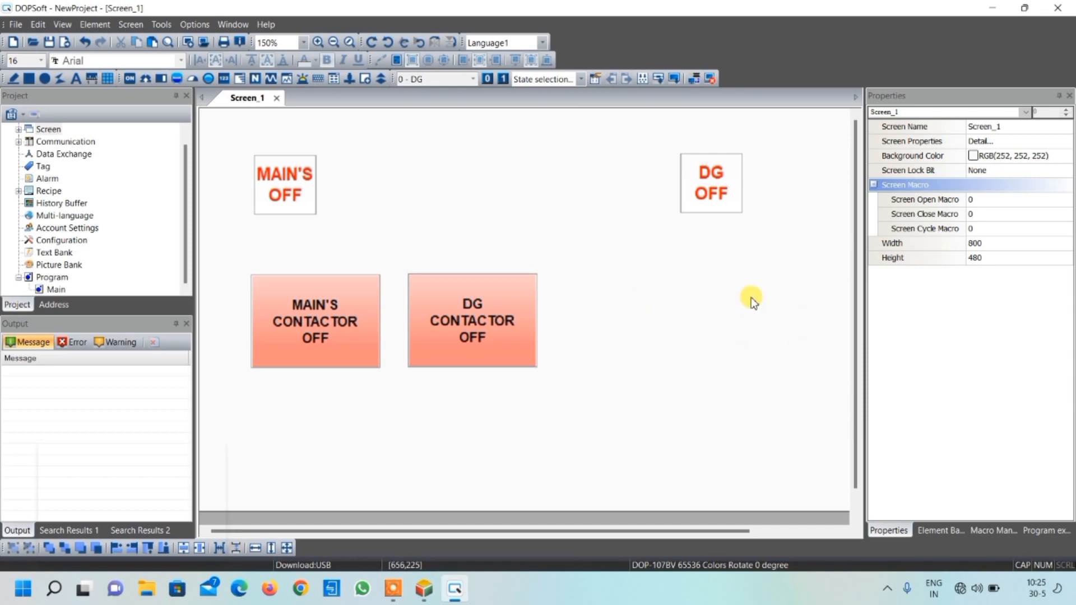
# Draw a multistate indicator about 88 × 78 in size beside the DG CONTACTOR indicator, on its right, at about X 478, Y 214
pyautogui.rightClick(584, 250)
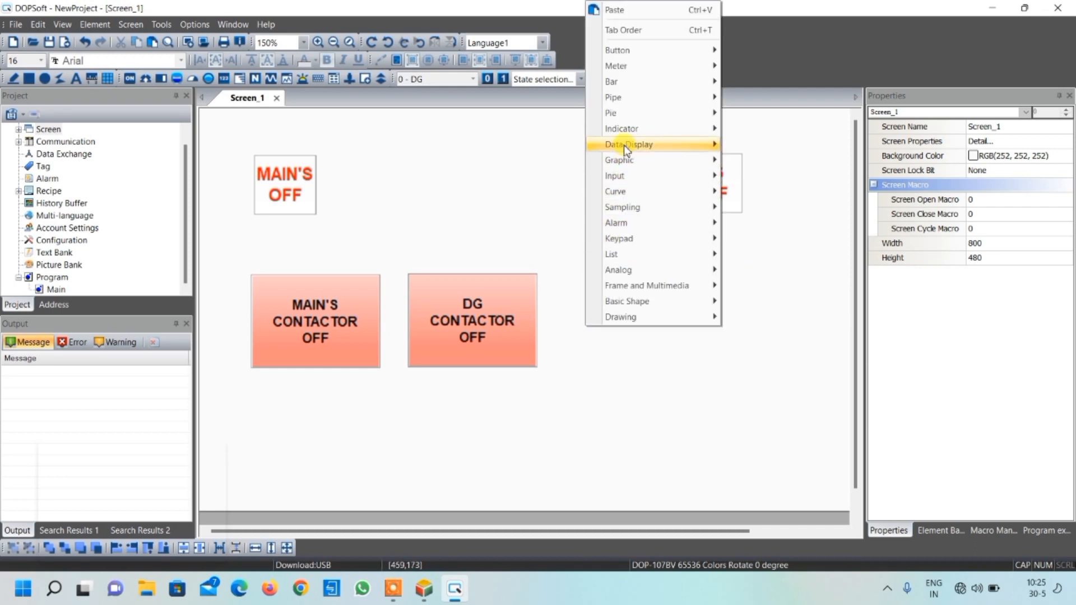
pyautogui.moveTo(624, 131)
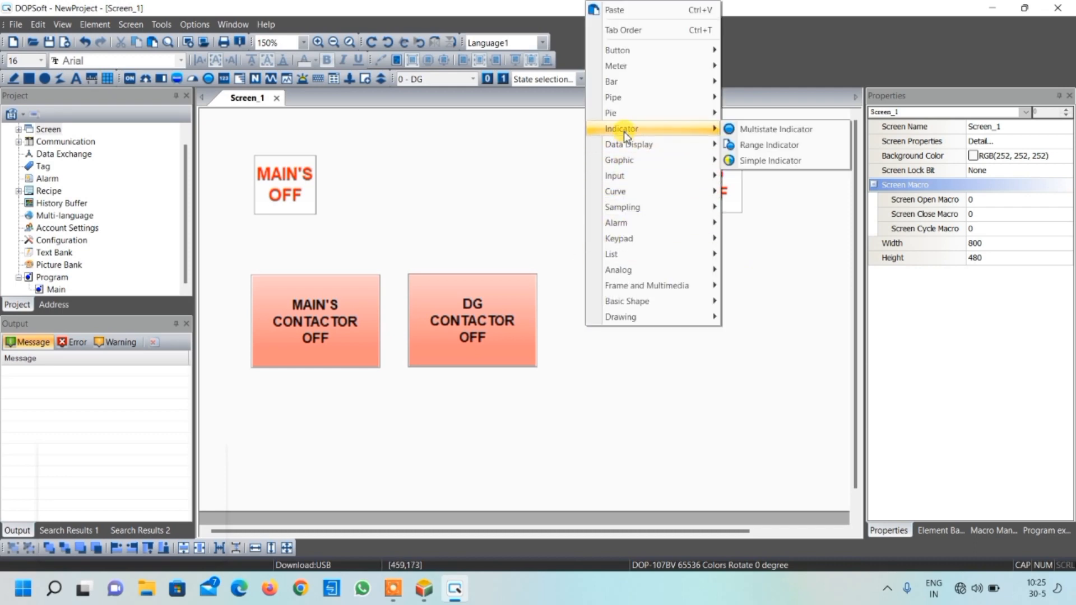
pyautogui.click(750, 130)
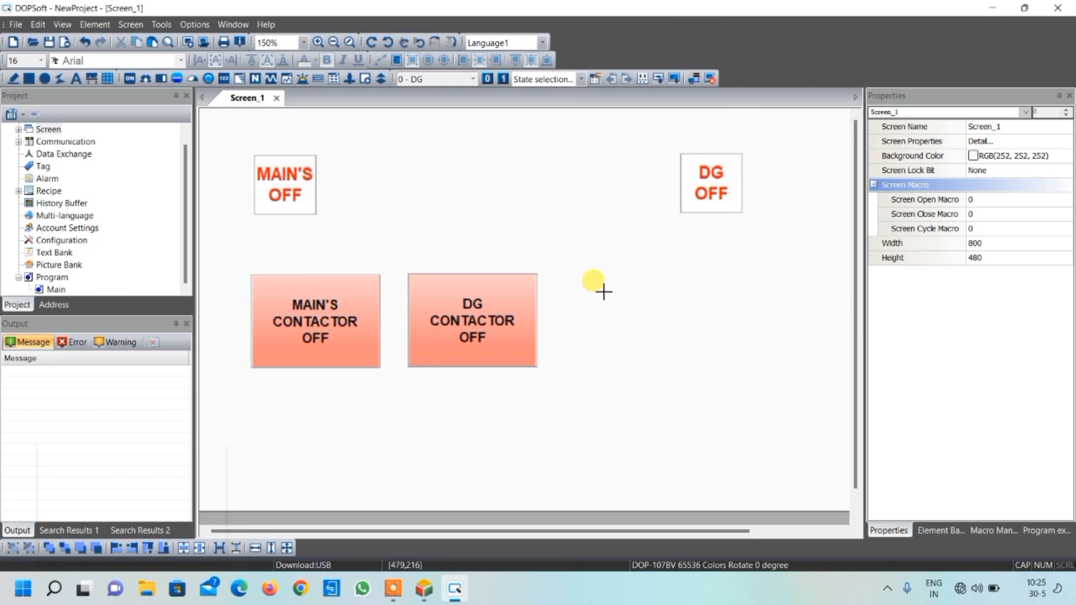
pyautogui.moveTo(594, 293); pyautogui.dragTo(669, 361)
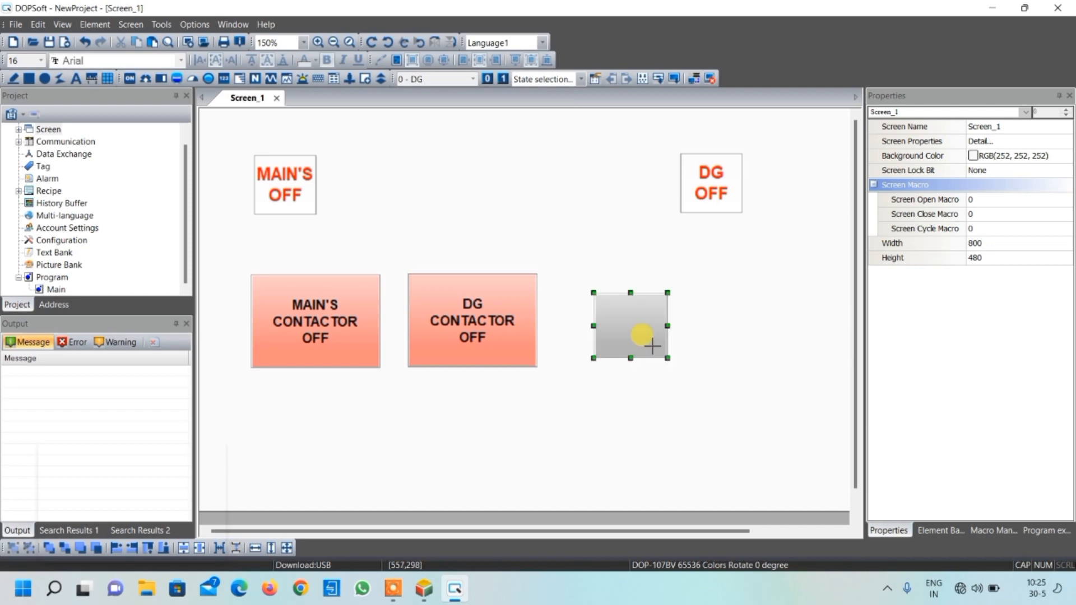
pyautogui.moveTo(640, 329); pyautogui.dragTo(645, 319)
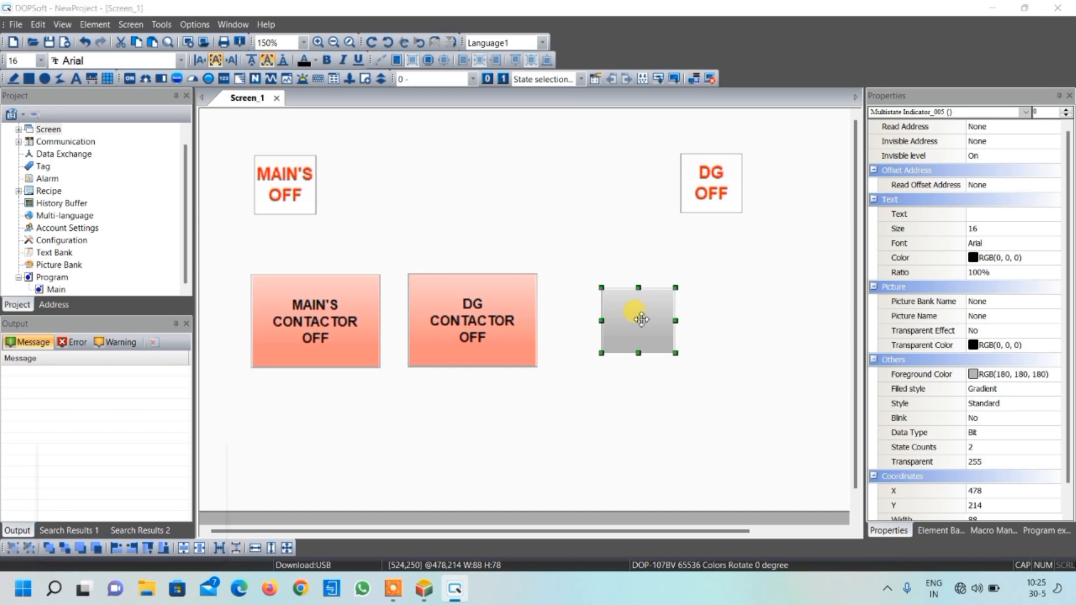
# Set the new grey multistate indicator's style to Round
pyautogui.doubleClick(642, 320)
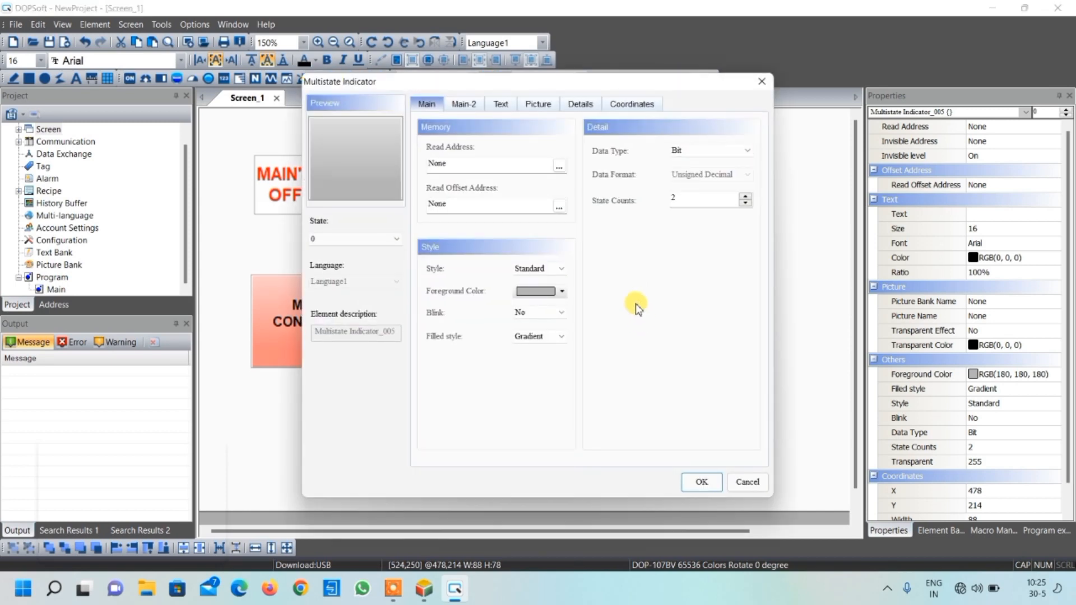
pyautogui.click(543, 271)
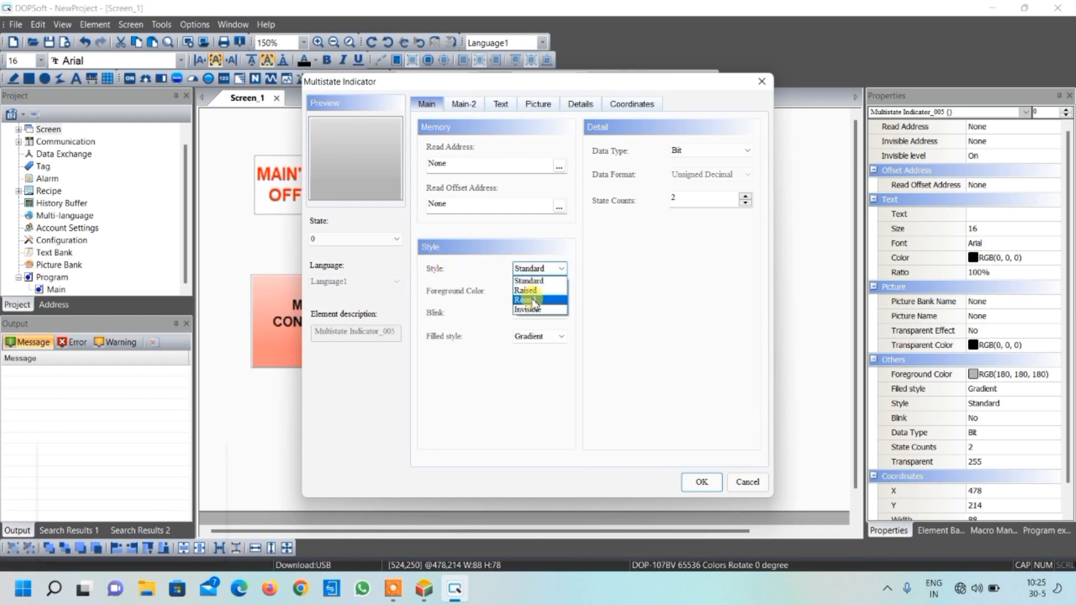
pyautogui.click(532, 300)
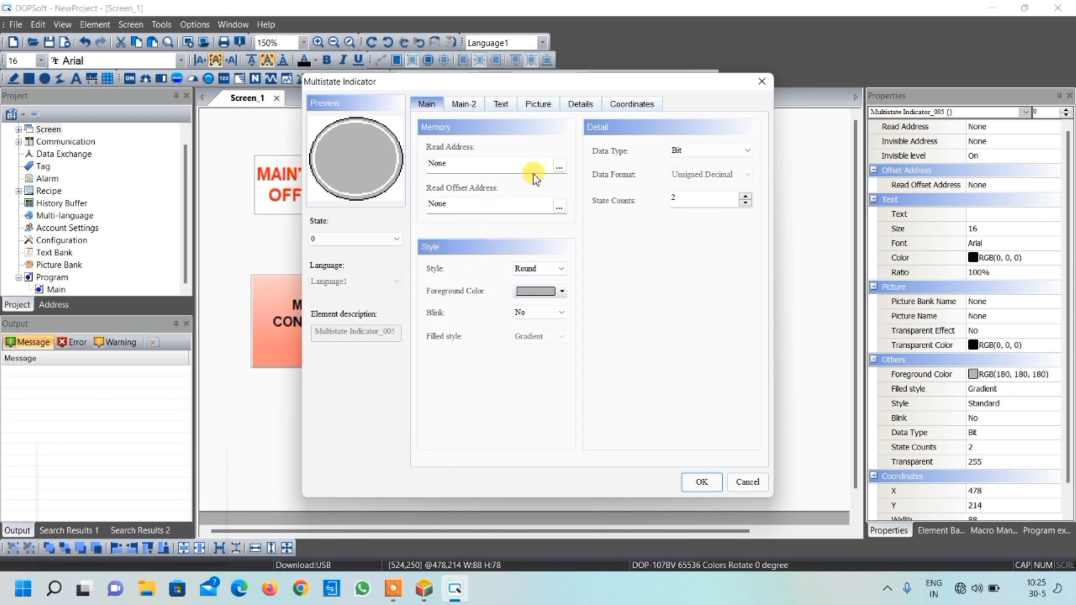
# Set the round indicator's read address to {Link1}1@Y3
pyautogui.click(559, 165)
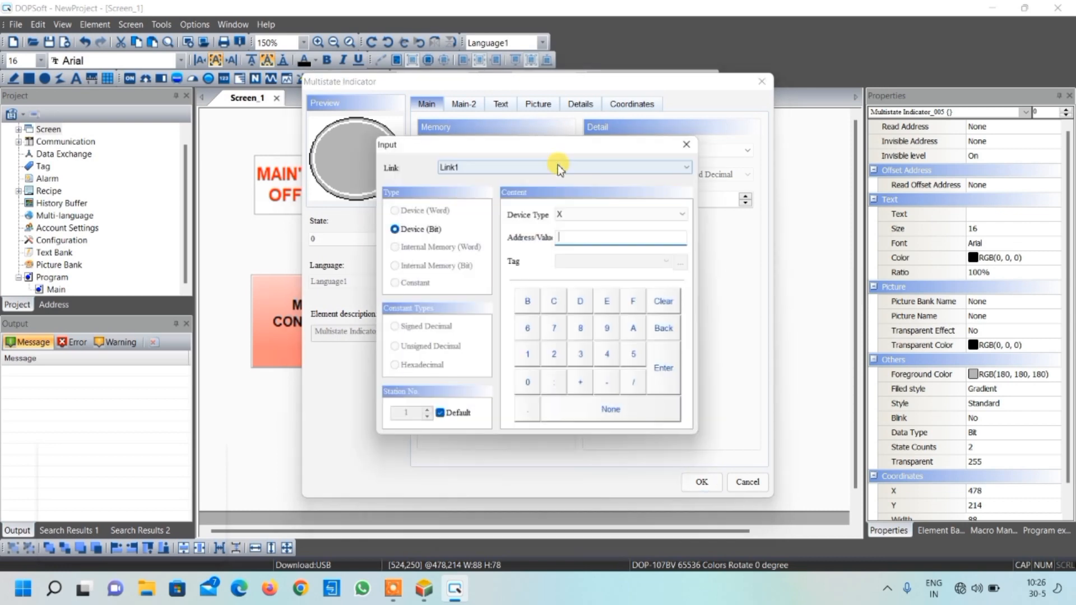
pyautogui.click(576, 213)
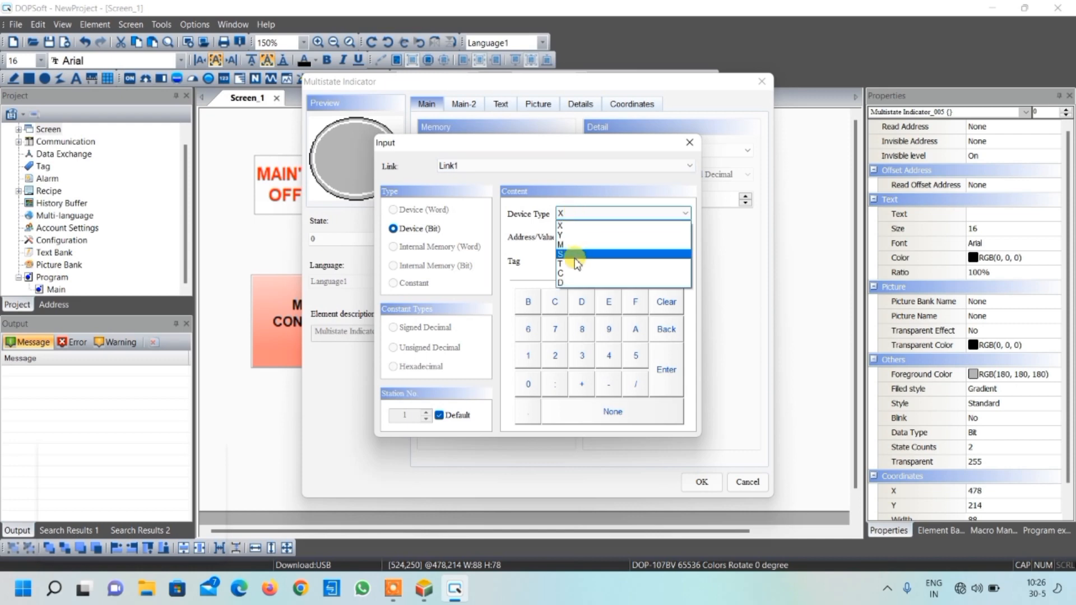
pyautogui.click(578, 235)
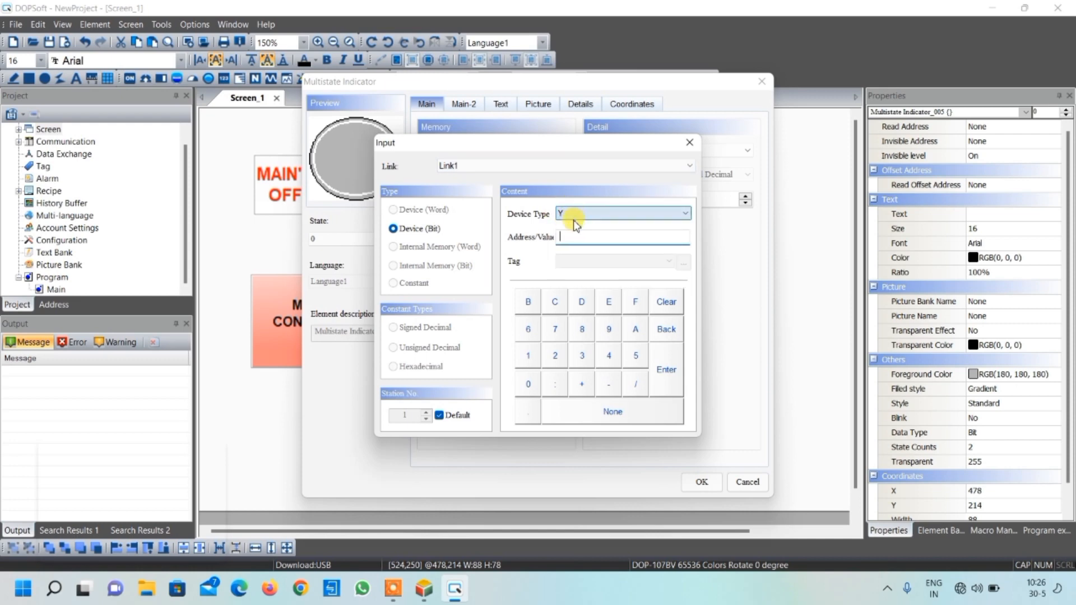
pyautogui.click(582, 356)
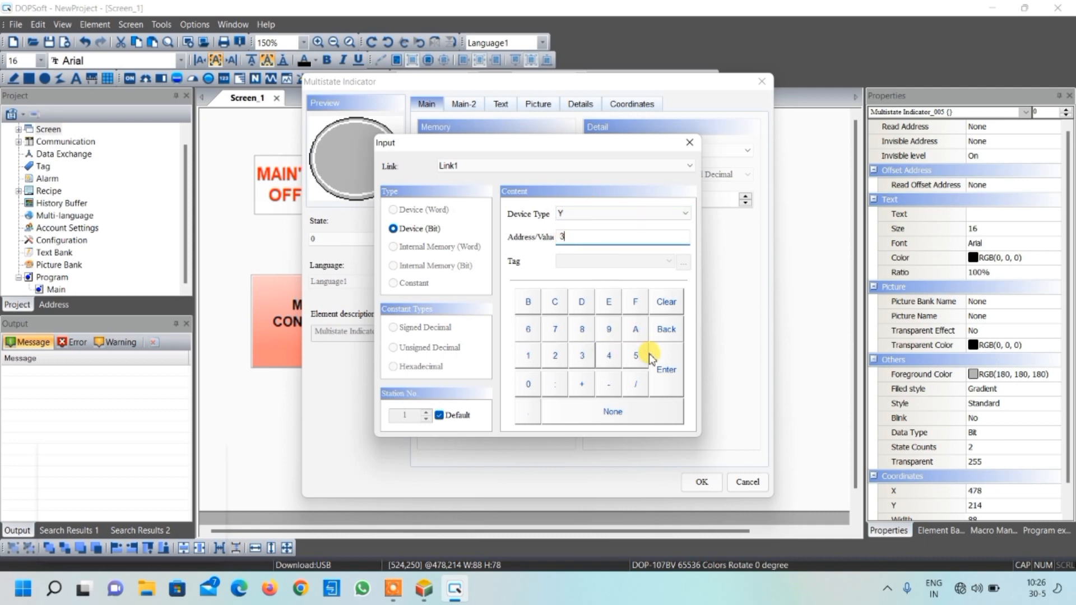
pyautogui.click(668, 370)
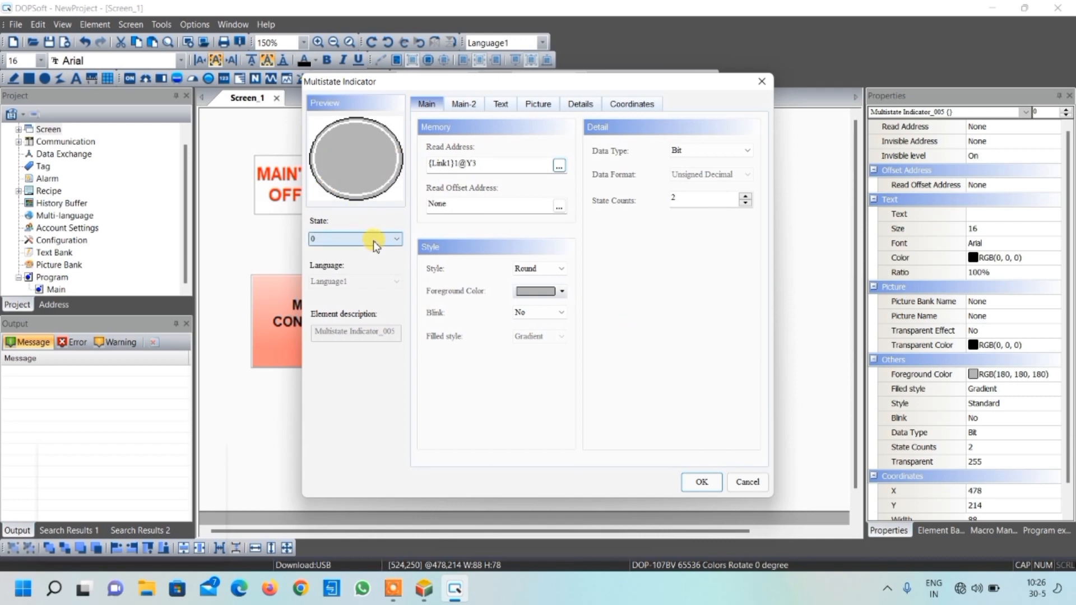
# Assign the grey lamp picture 10.png from $ModernLamp2State.pib to the round indicator's state 0, with Stretch All as stretch mode
pyautogui.click(538, 107)
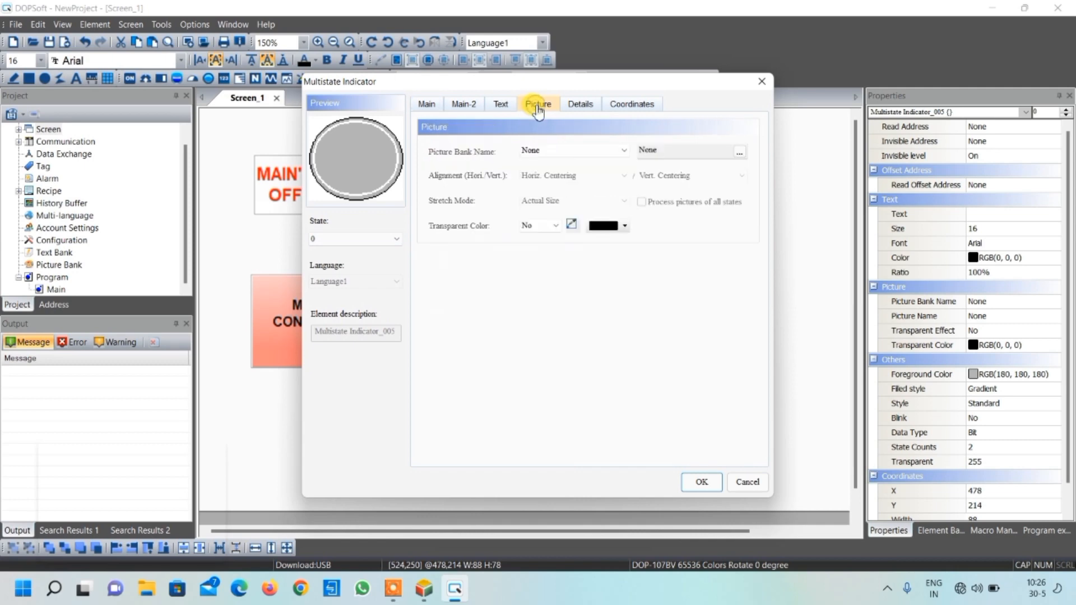
pyautogui.click(571, 158)
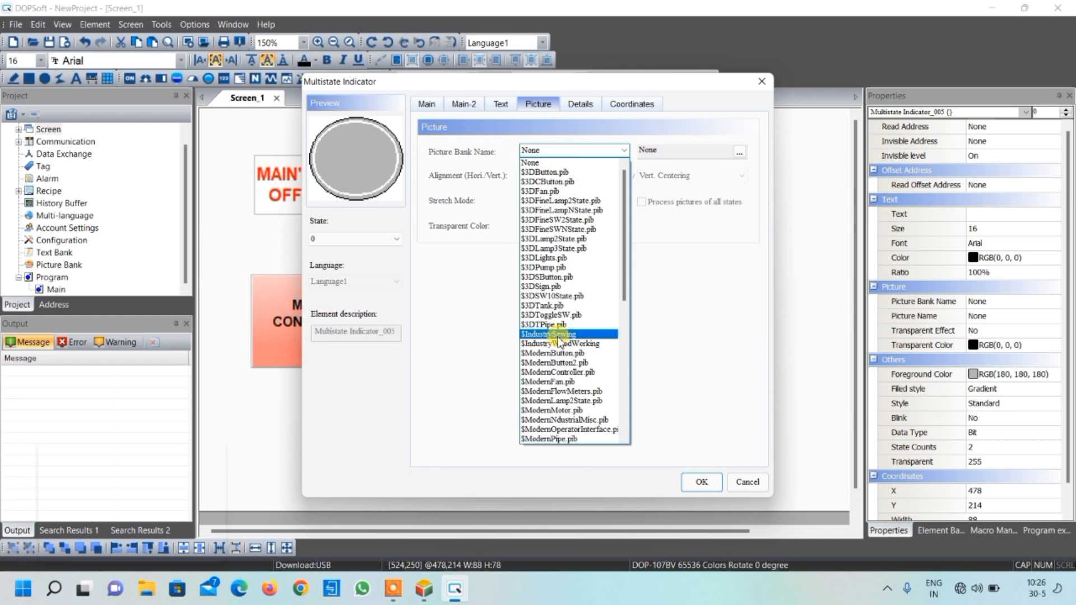
pyautogui.click(560, 153)
pyautogui.click(583, 151)
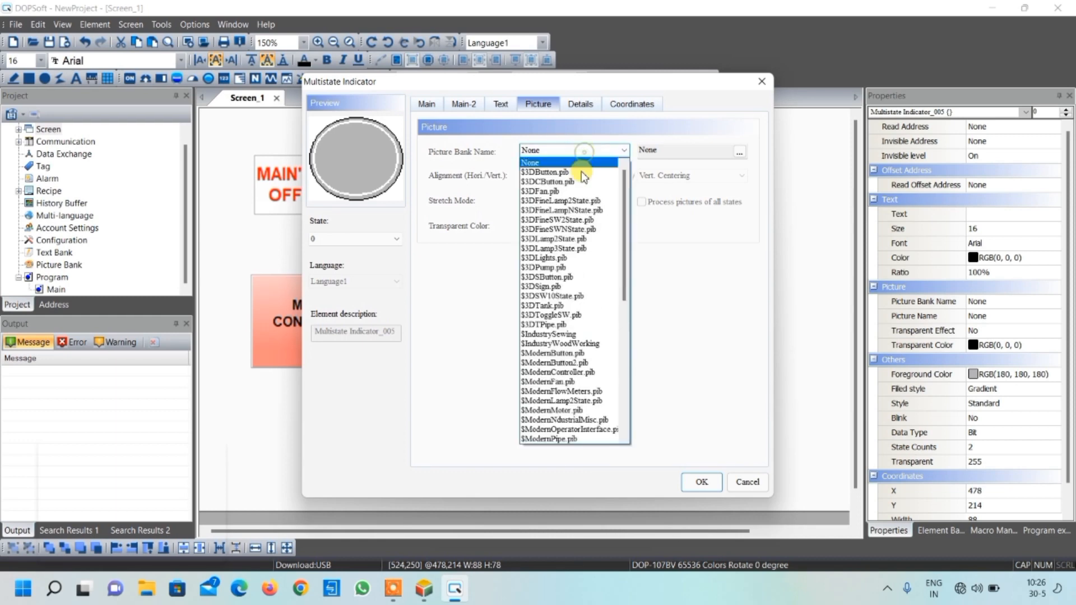
pyautogui.click(567, 402)
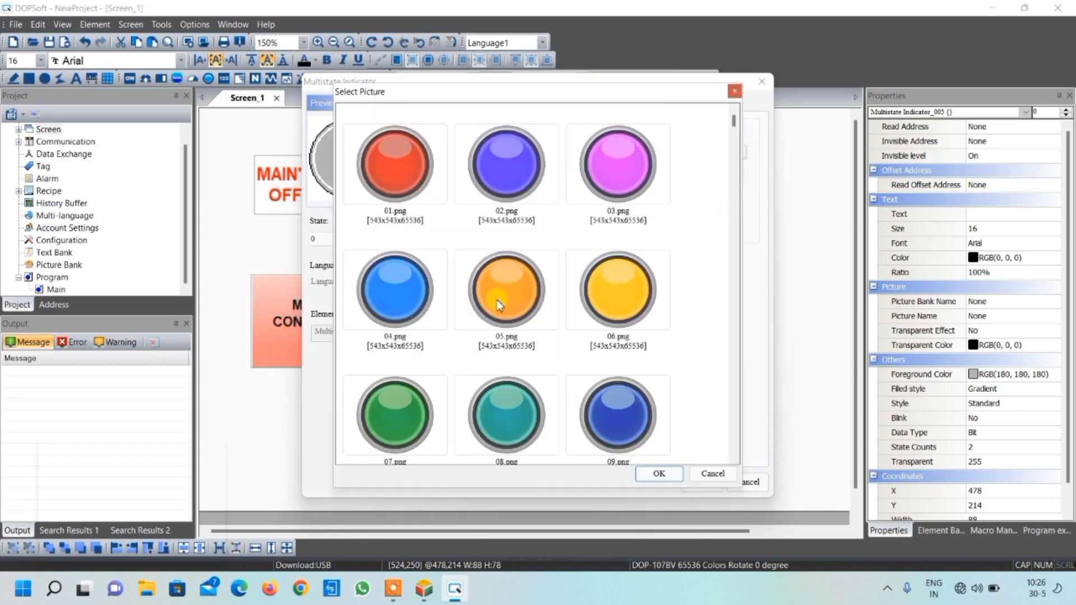
pyautogui.scroll(-5, 558, 395)
pyautogui.click(397, 226)
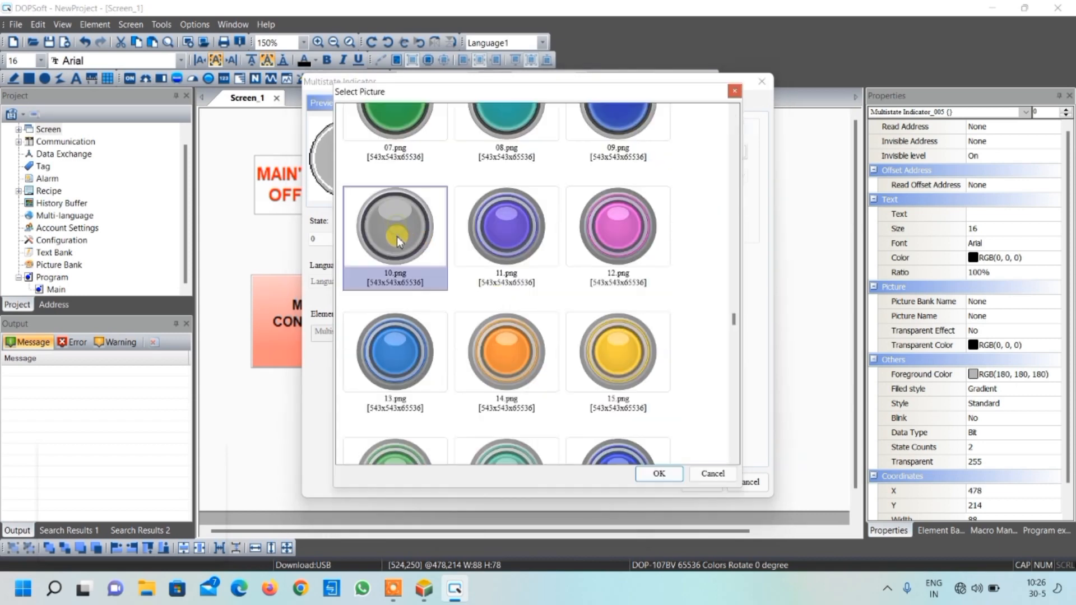
pyautogui.click(657, 473)
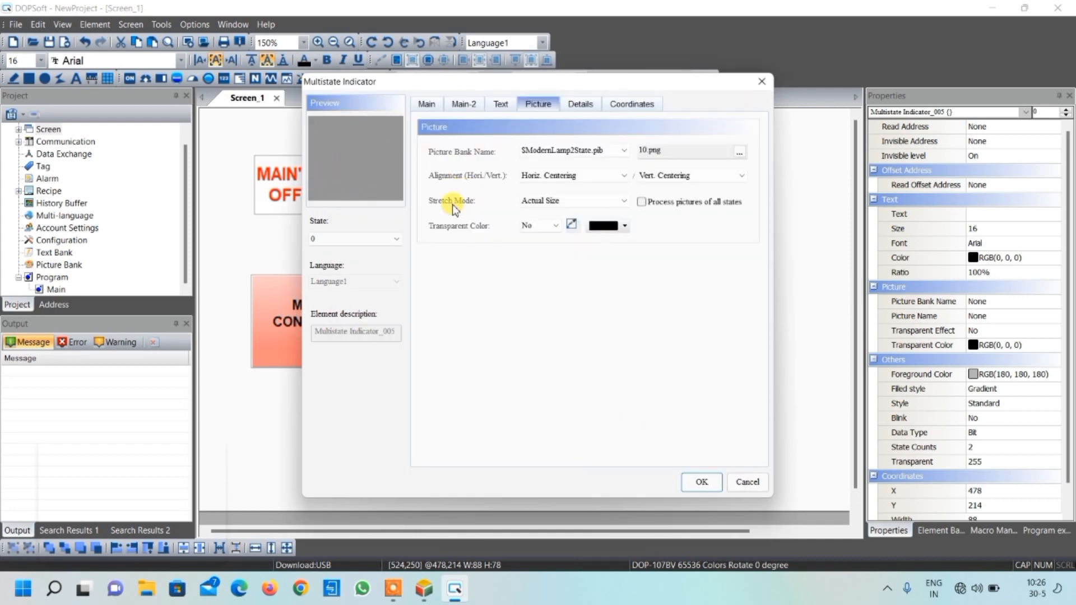
pyautogui.click(541, 201)
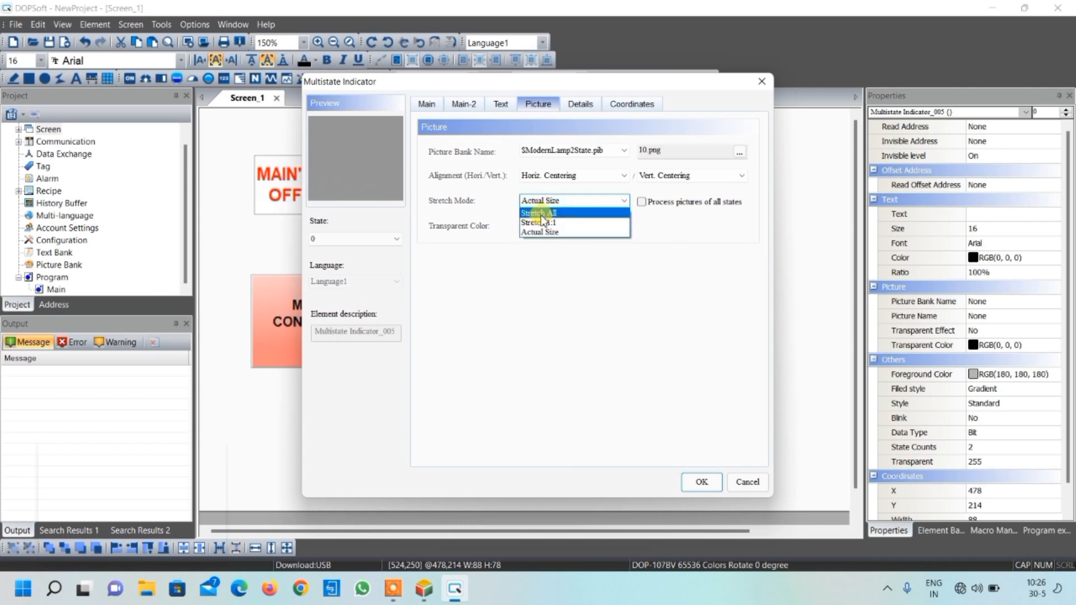
pyautogui.click(541, 214)
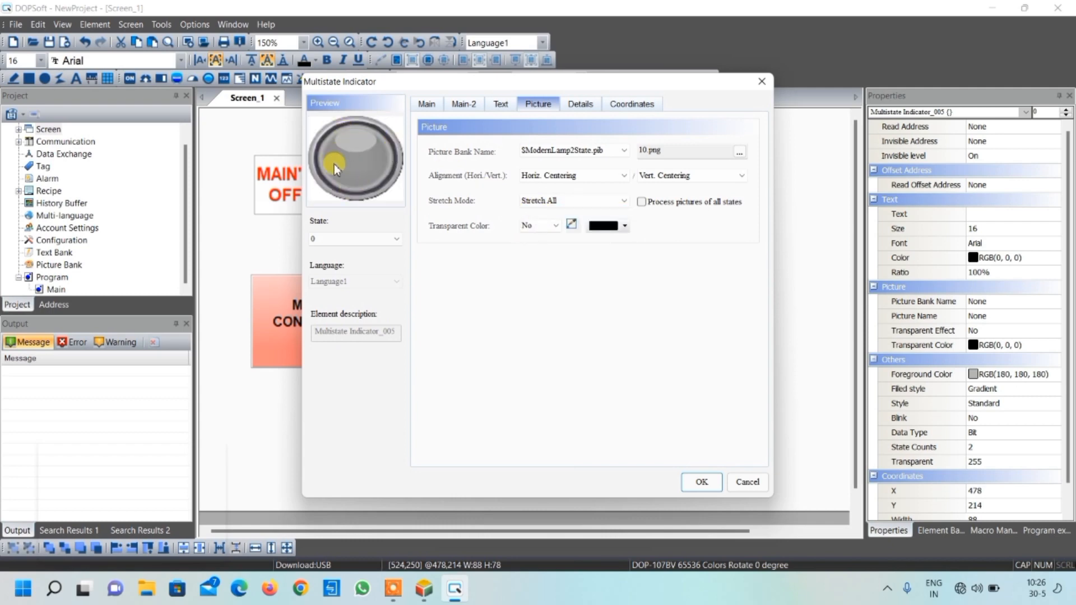
# Assign the green lamp picture 07.png from $ModernLamp2State.pib to state 1 with Stretch All, and apply the indicator settings
pyautogui.click(374, 240)
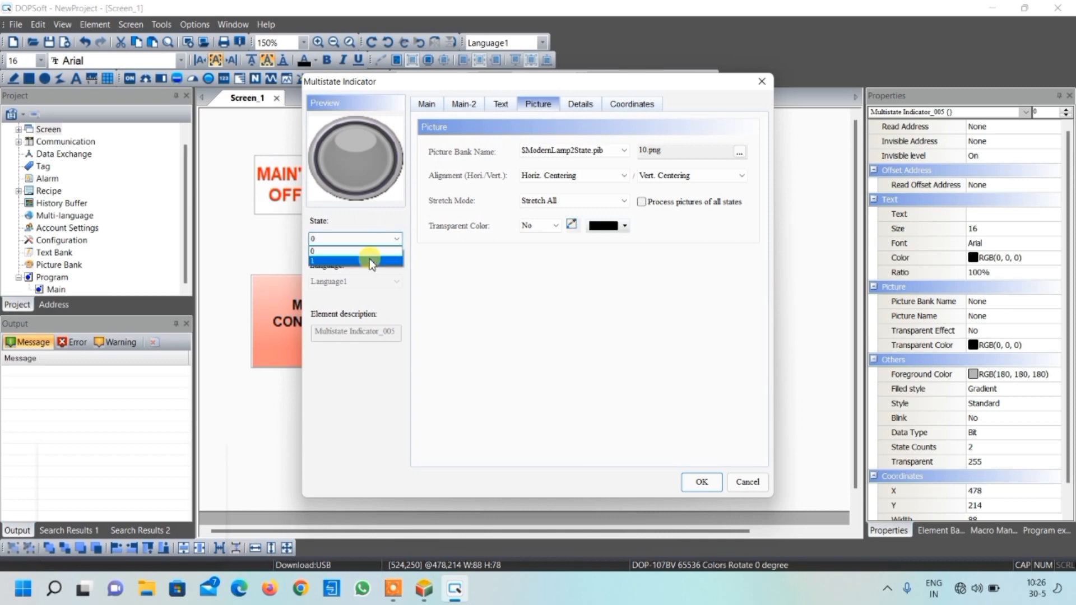
pyautogui.click(370, 261)
pyautogui.click(549, 151)
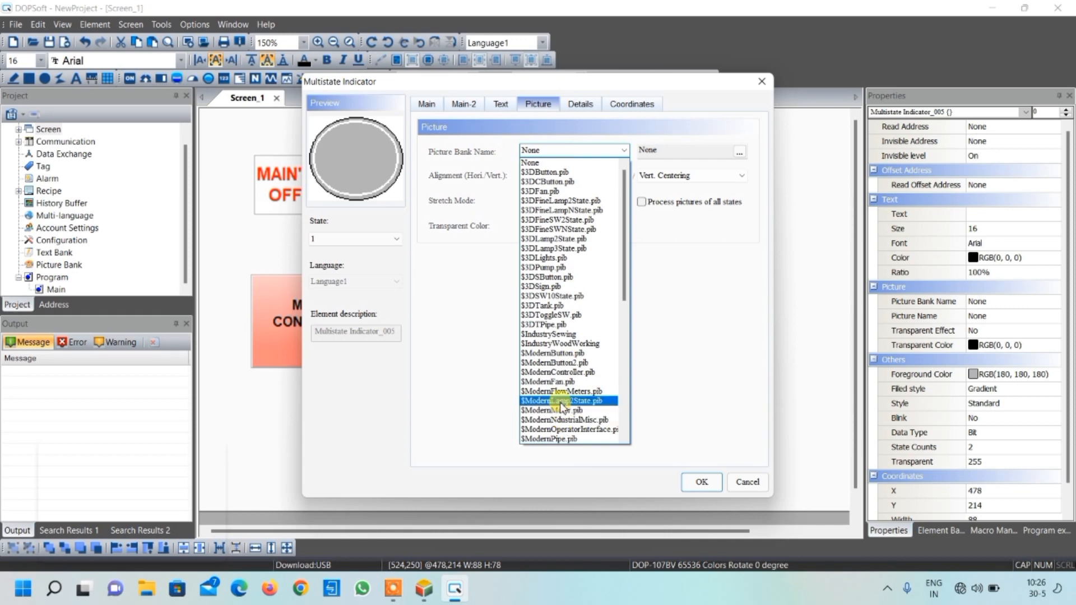
pyautogui.click(558, 401)
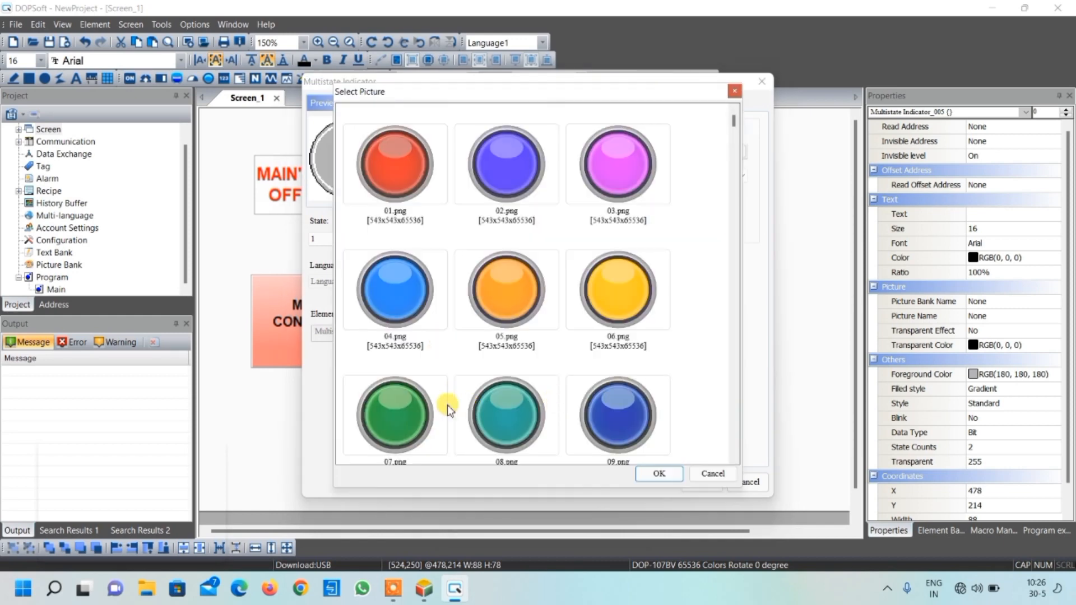
pyautogui.click(410, 412)
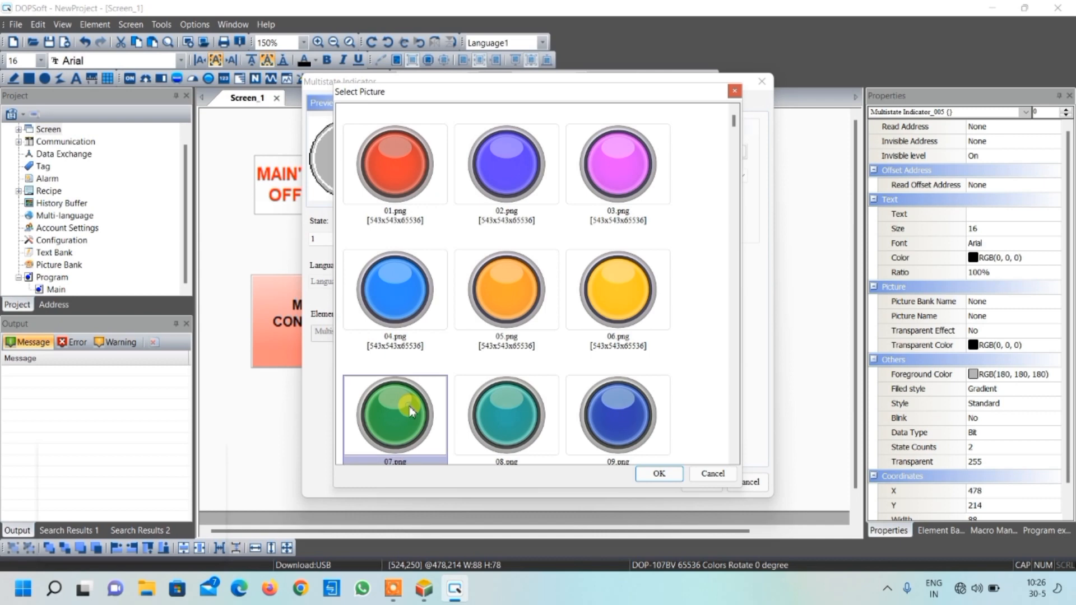
pyautogui.click(656, 475)
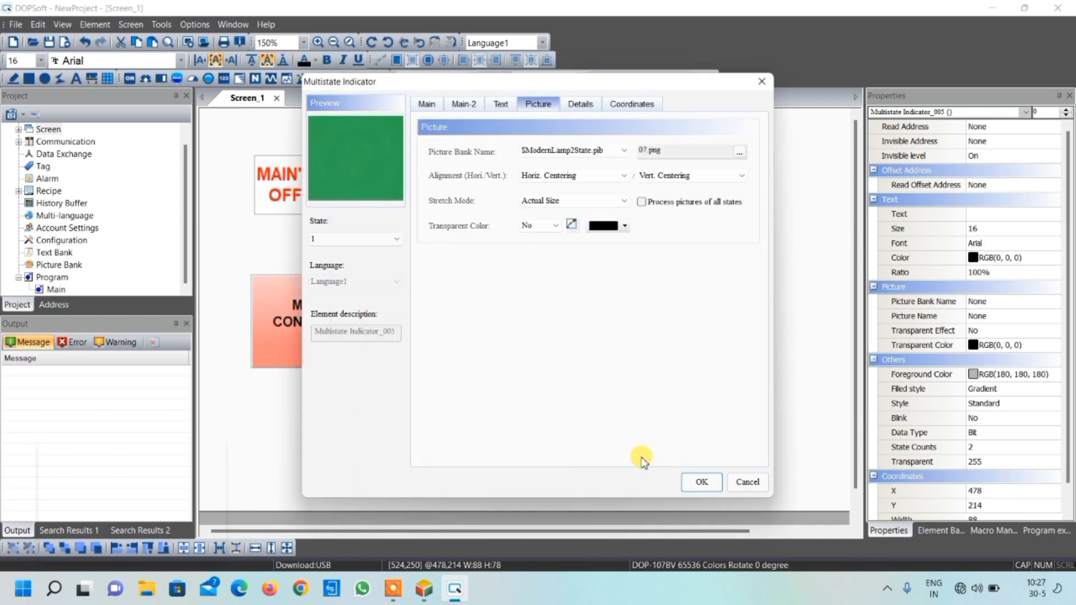
pyautogui.click(540, 201)
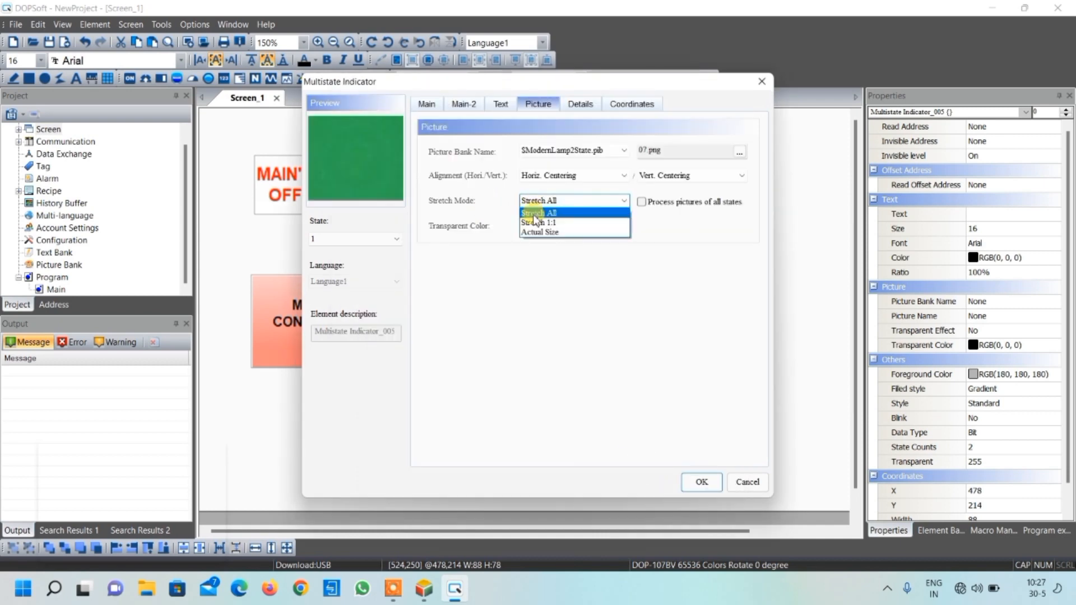
pyautogui.click(538, 214)
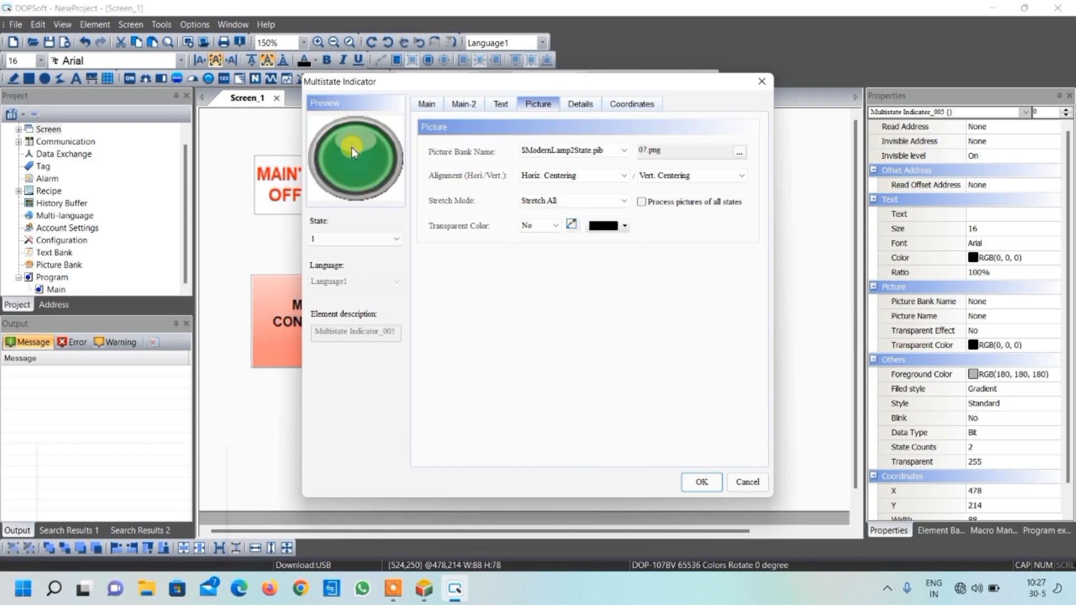
pyautogui.click(701, 483)
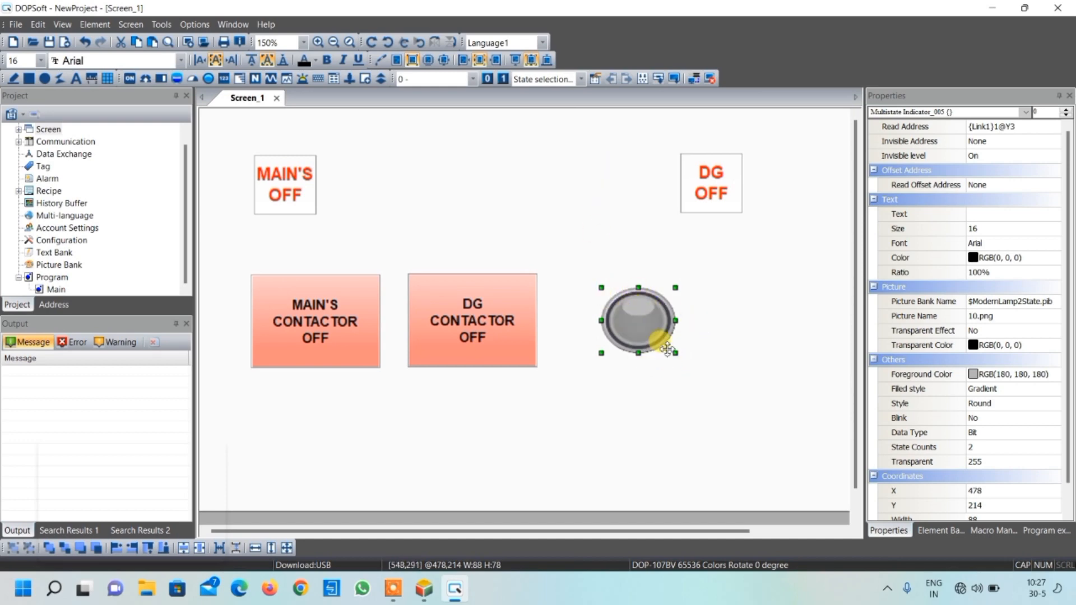
# Preview the screen elements in state 1, and return the display to state 0
pyautogui.click(504, 81)
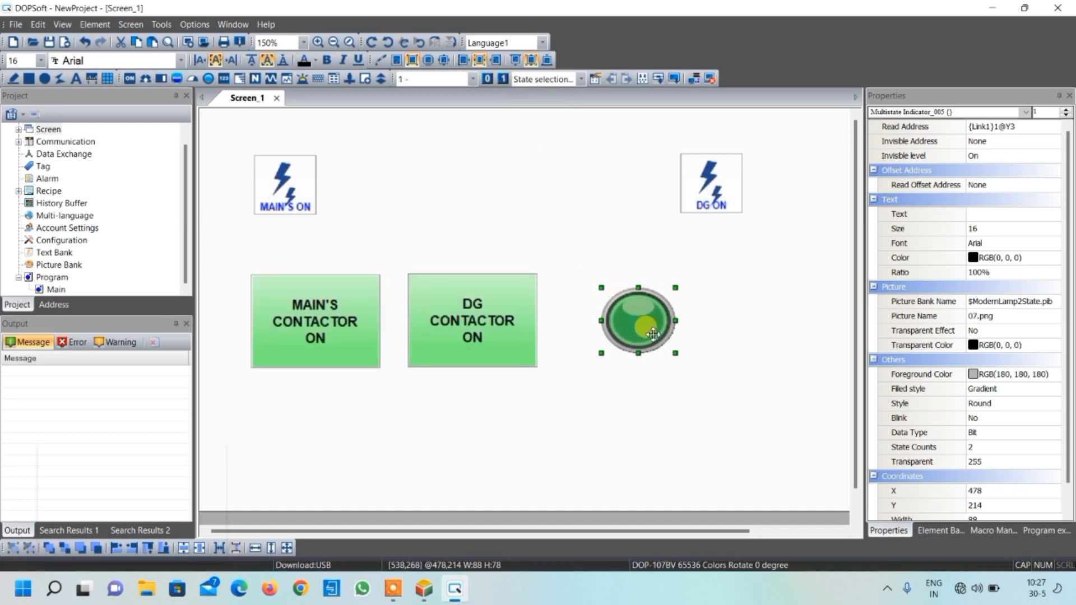
pyautogui.click(487, 79)
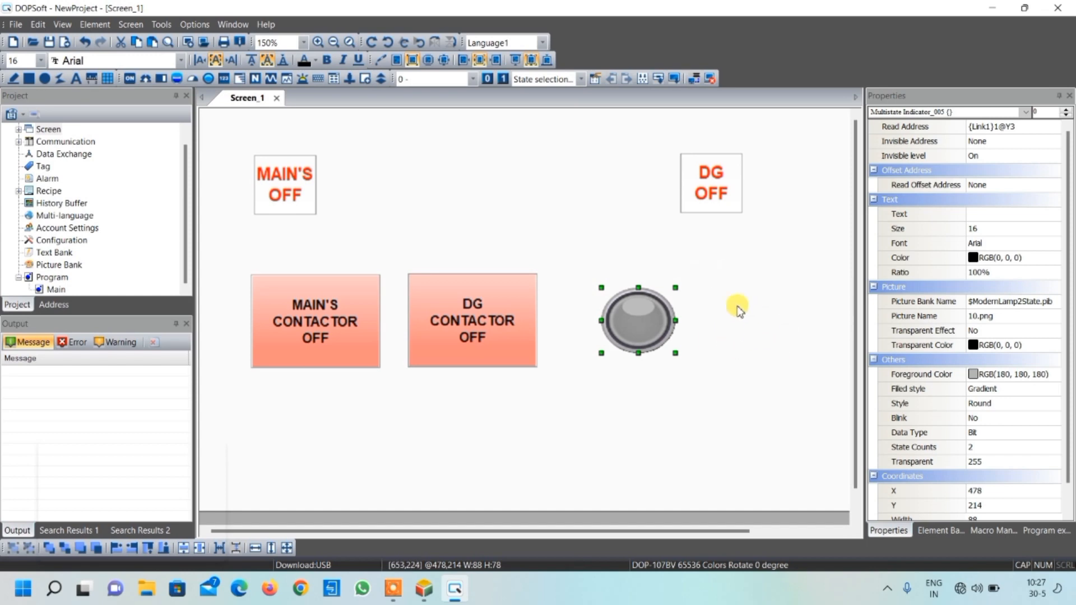
# Duplicate the round lamp indicator and place the copy beside the original at about X 616, Y 212
pyautogui.rightClick(640, 320)
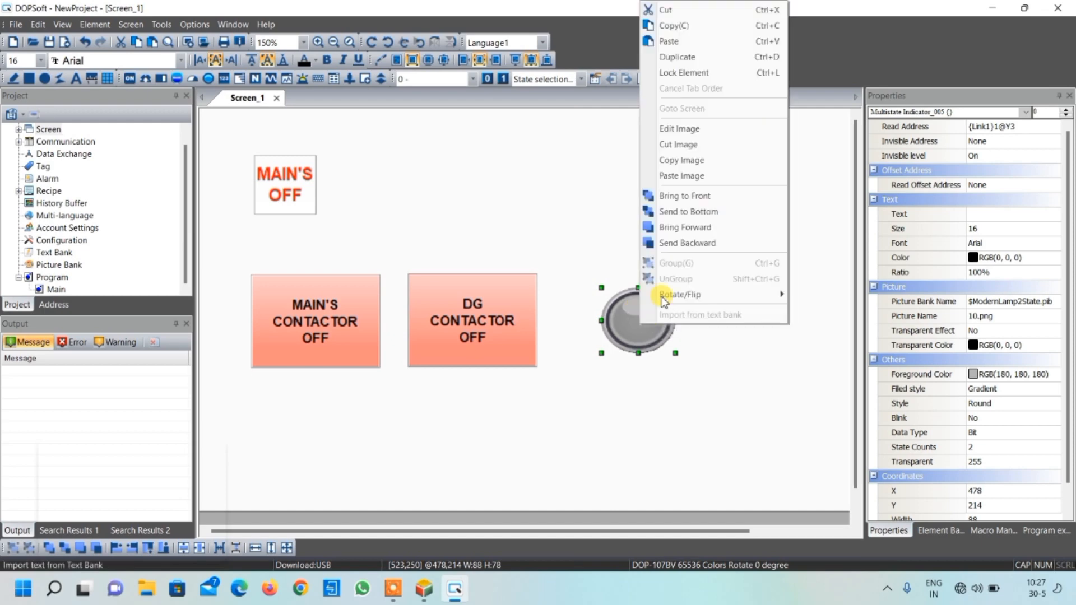
pyautogui.click(678, 29)
pyautogui.rightClick(734, 354)
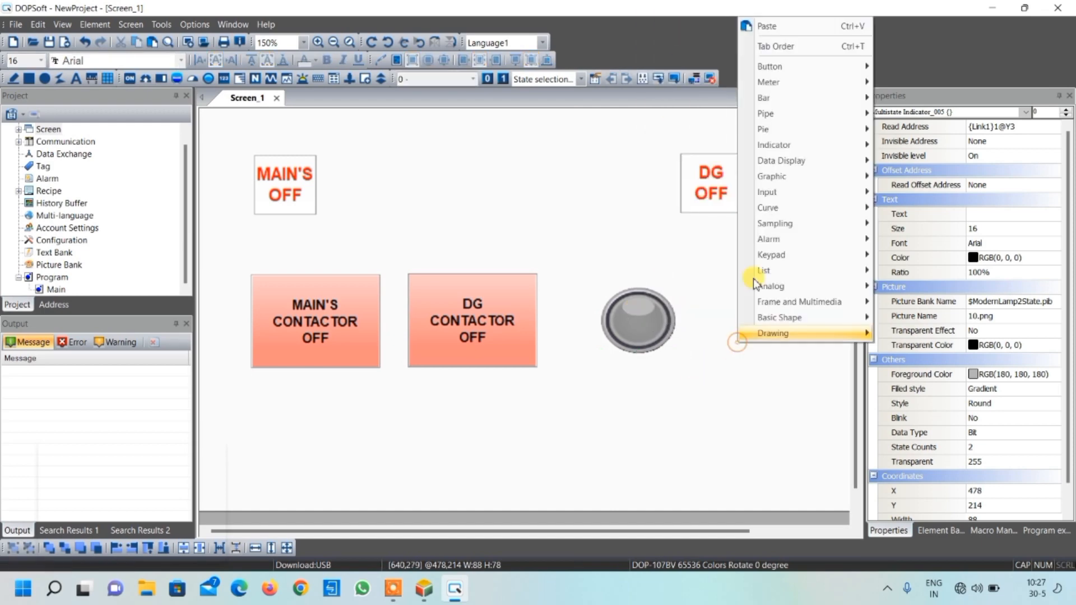
pyautogui.click(768, 26)
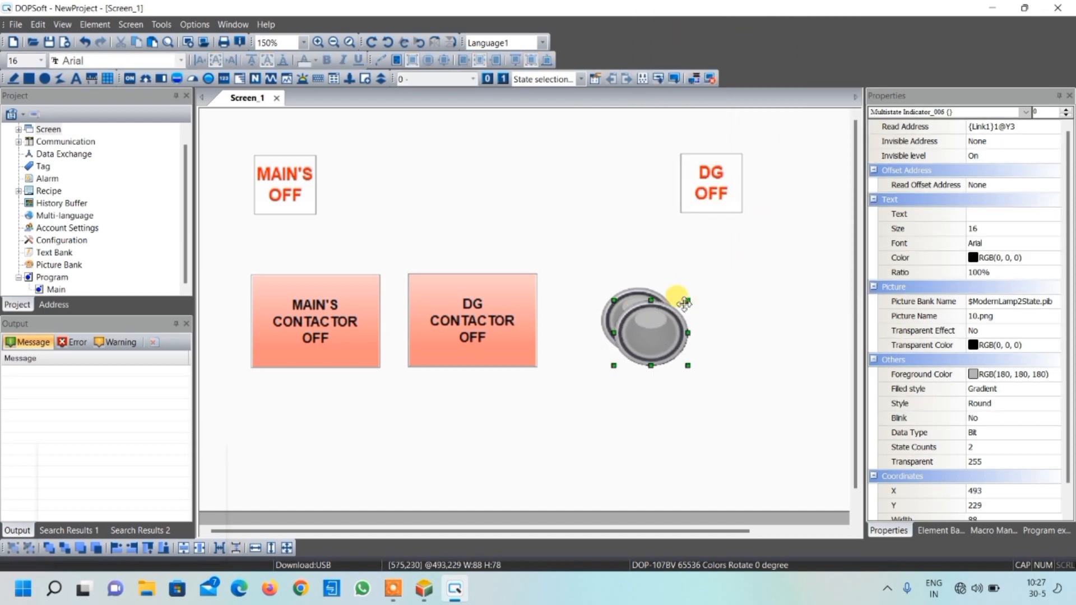
pyautogui.moveTo(653, 332); pyautogui.dragTo(765, 323)
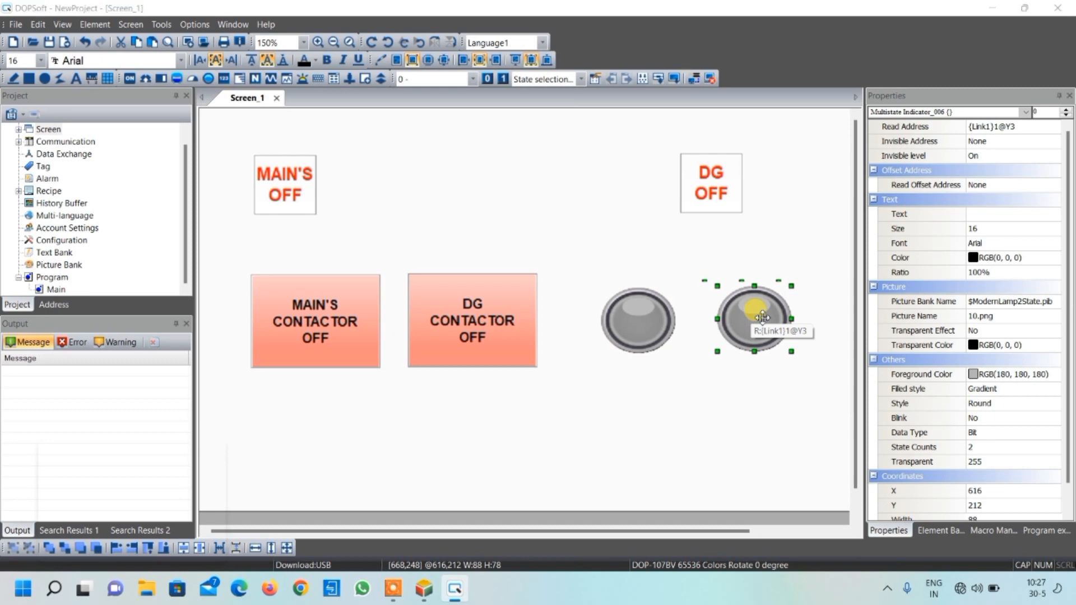
# Set the copied lamp's read address to {Link1}1@Y4 and select its state 1 for editing
pyautogui.doubleClick(762, 318)
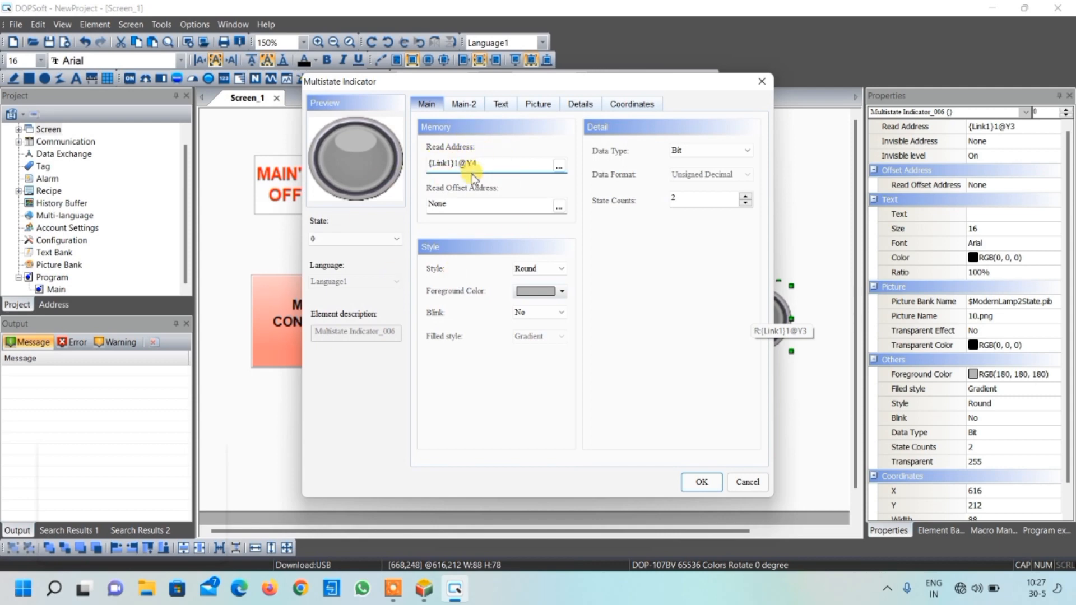
pyautogui.click(392, 239)
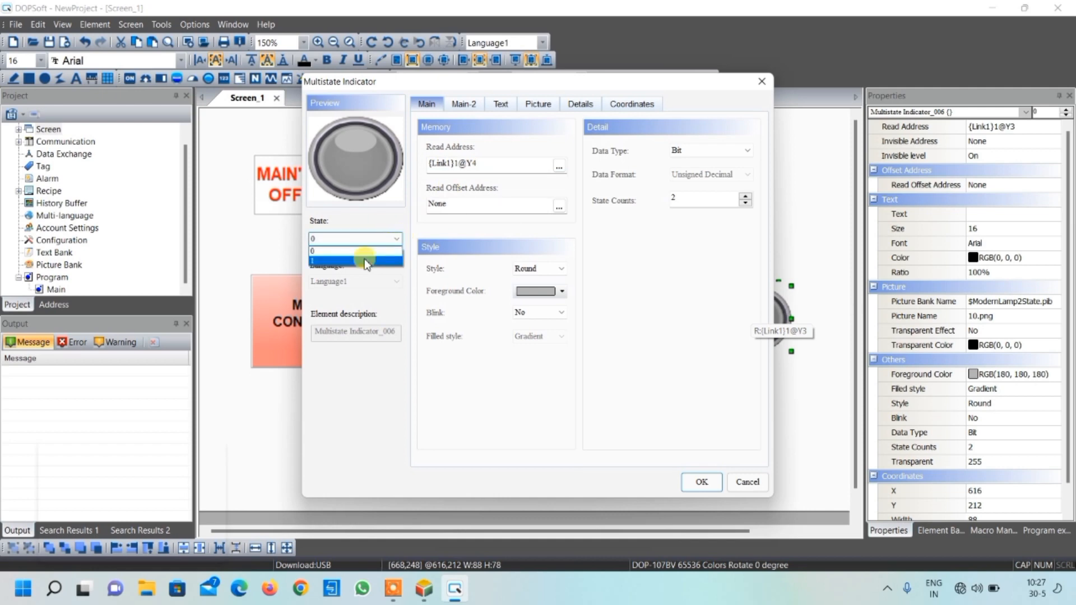
pyautogui.click(366, 261)
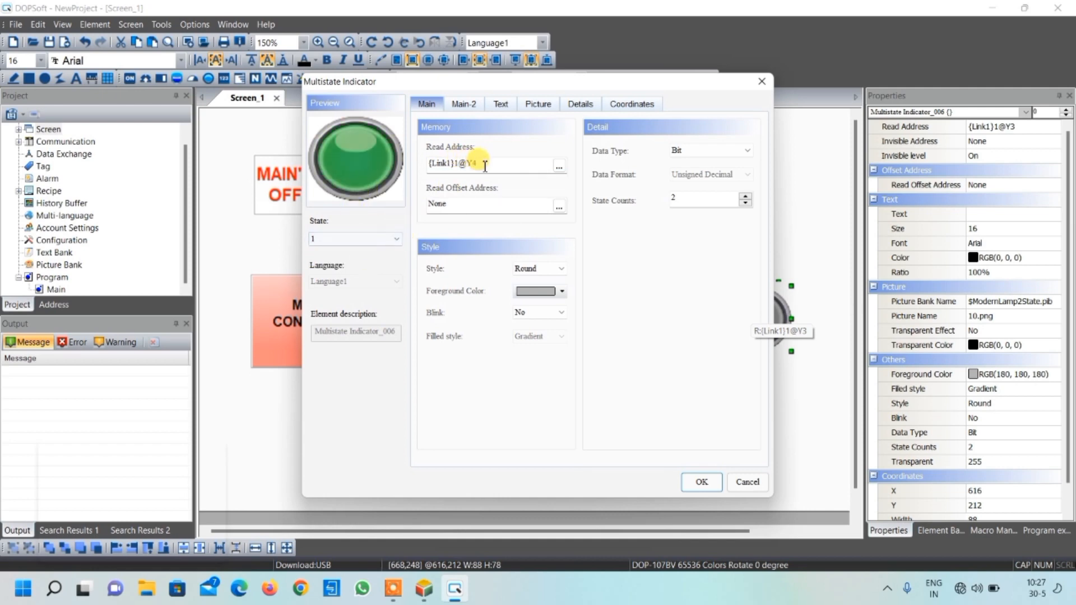
pyautogui.click(478, 165)
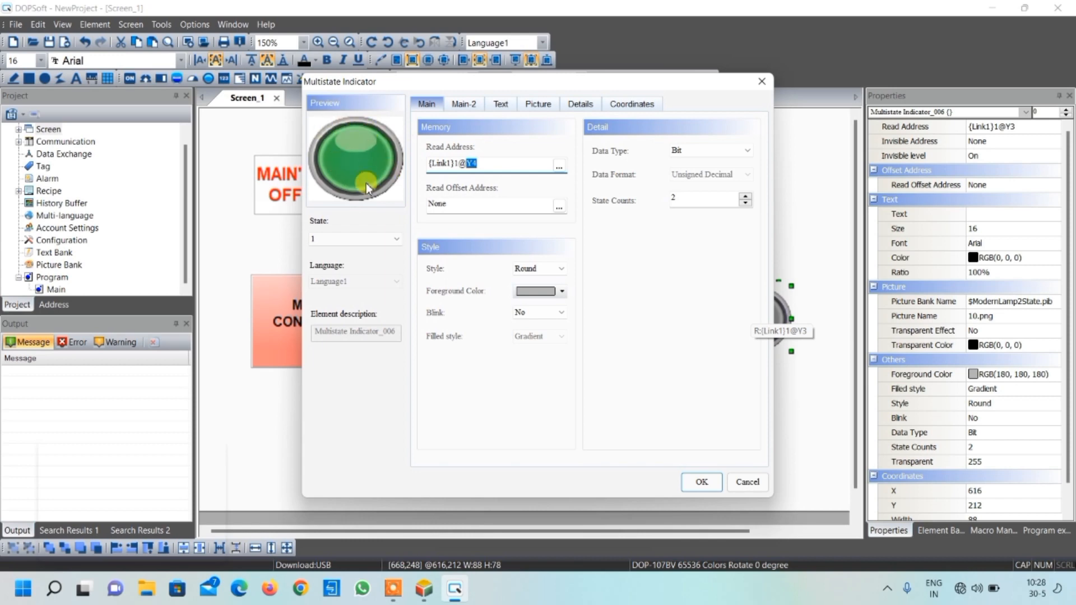
# Assign the red lamp picture 01.png from $ModernLamp2State.pib to the copied lamp's state 1 and apply the settings
pyautogui.click(538, 103)
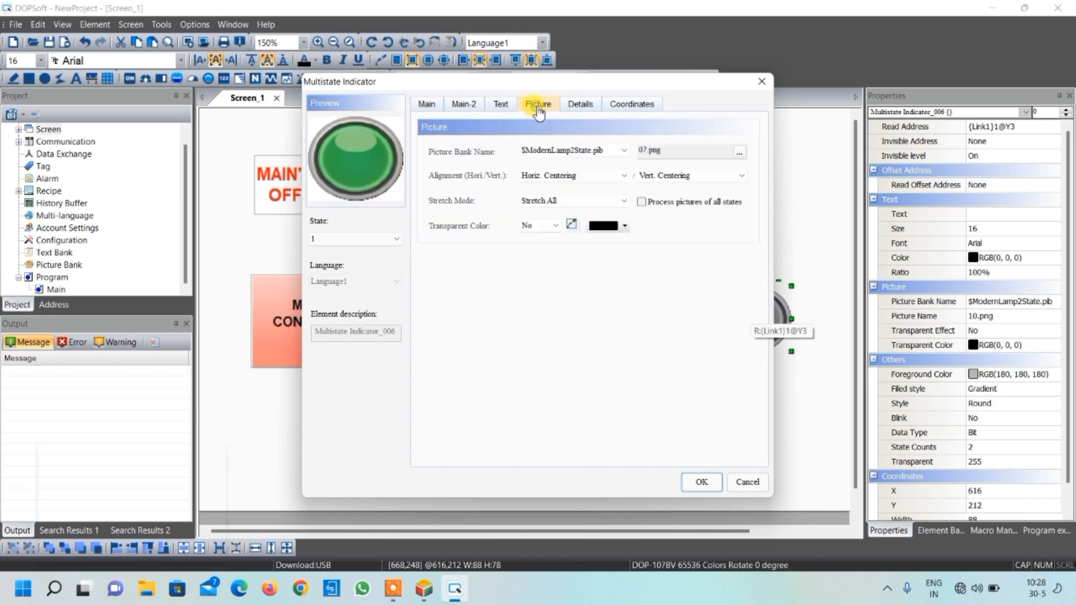
pyautogui.click(738, 151)
pyautogui.click(408, 167)
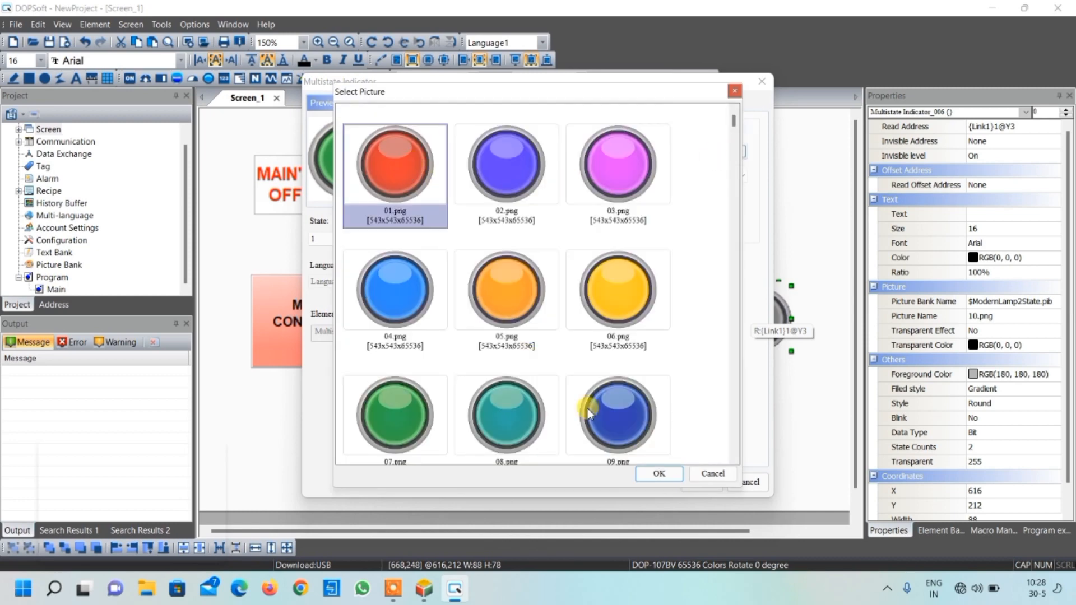
pyautogui.click(659, 474)
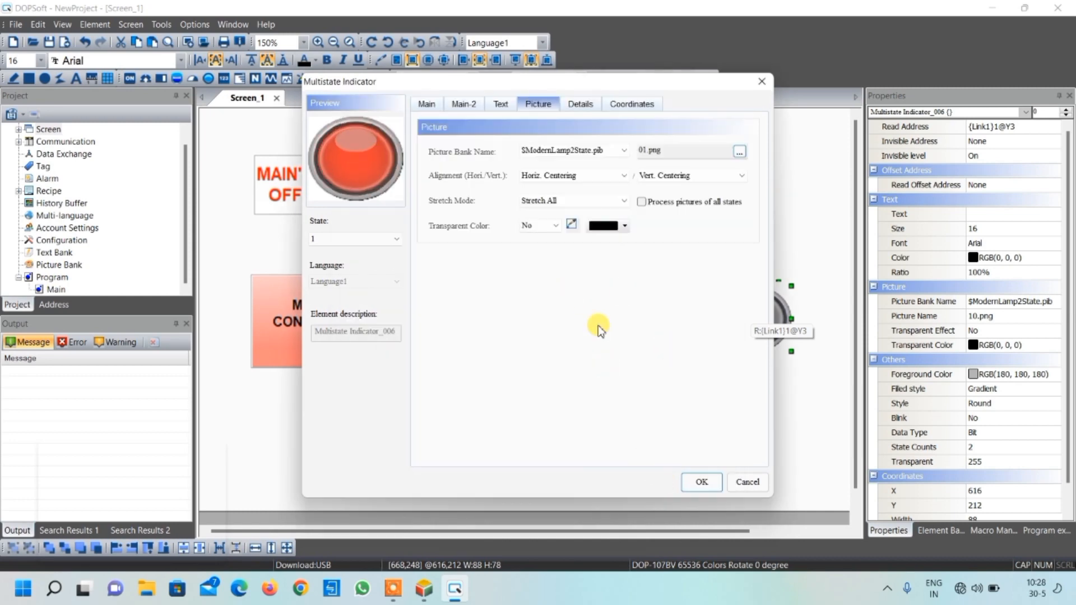
pyautogui.click(701, 482)
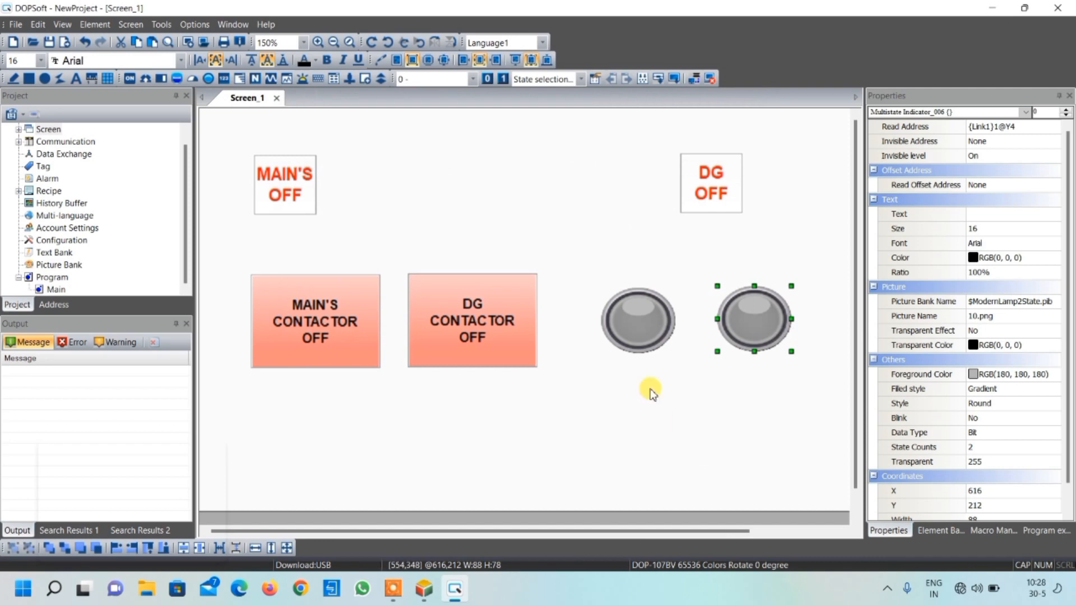
# Preview all screen elements in state 1, return the display to state 0, and deselect the red lamp indicator
pyautogui.click(504, 81)
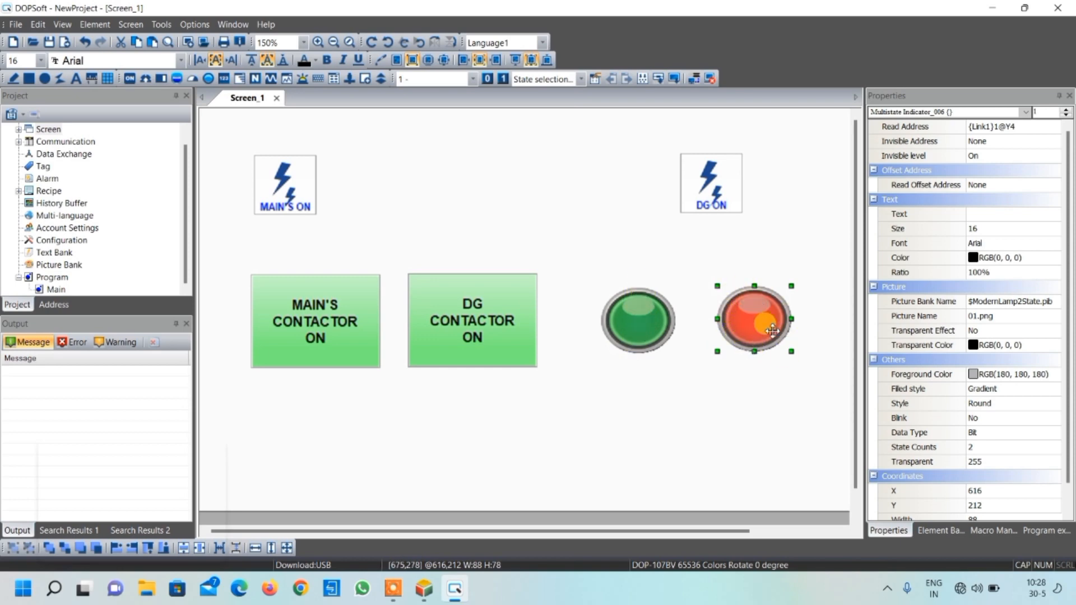
pyautogui.click(488, 79)
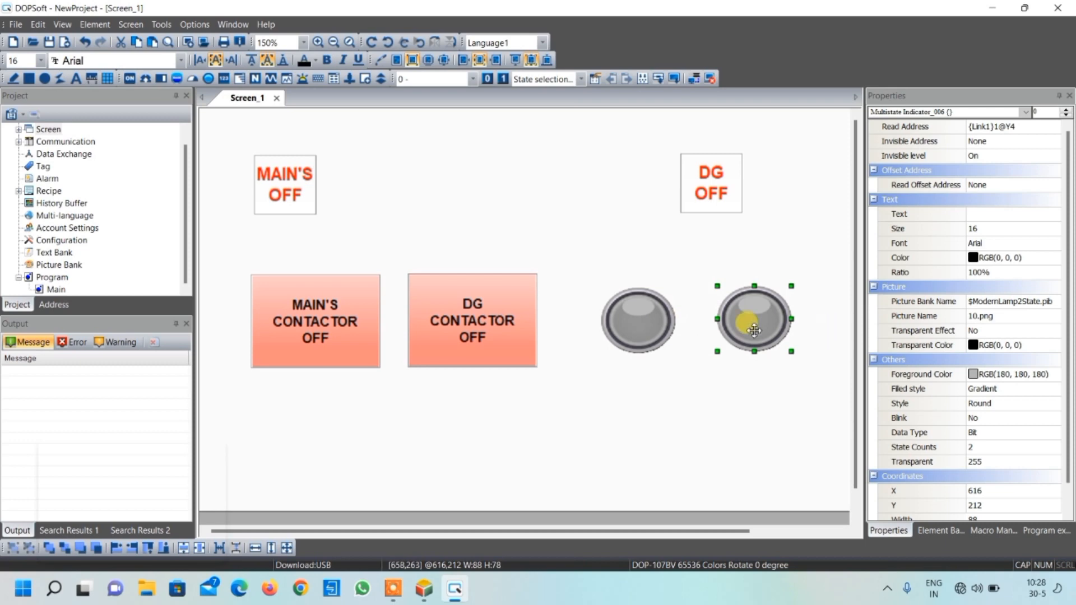
pyautogui.scroll(-1, 604, 412)
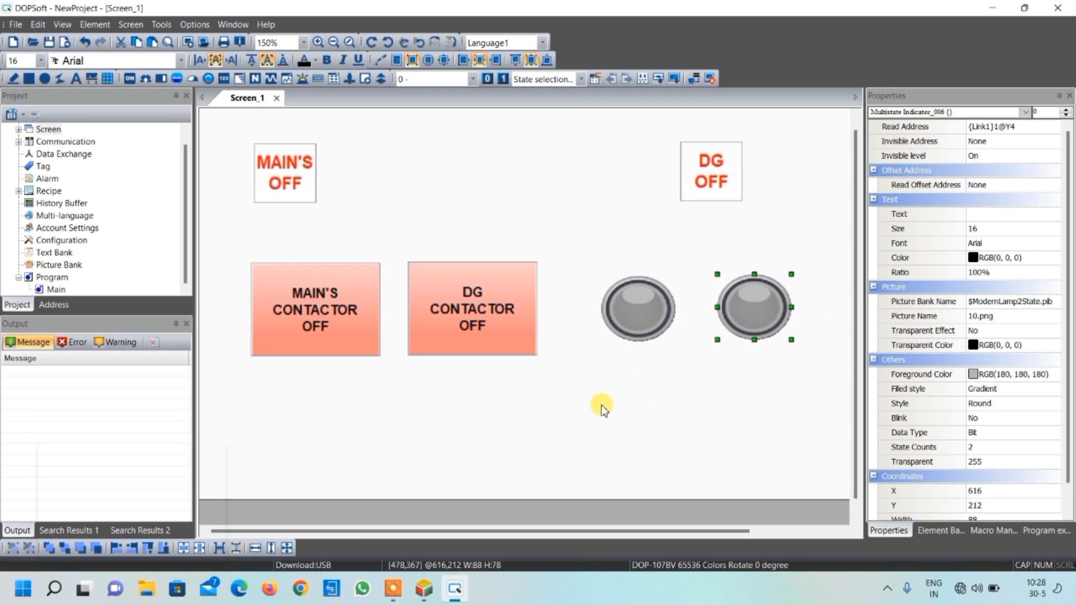
pyautogui.click(596, 405)
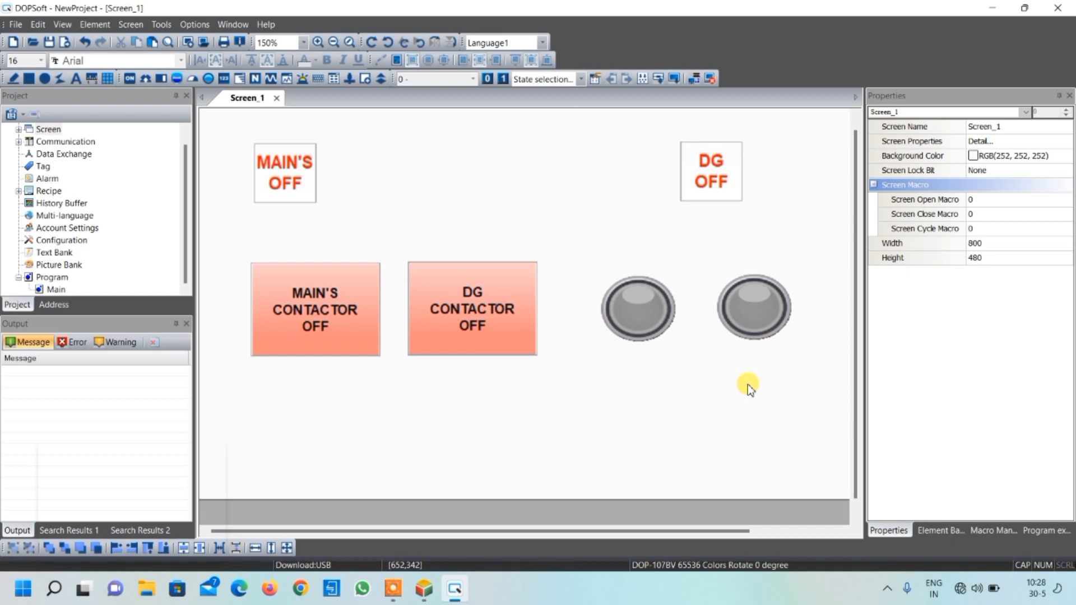
# Add a Numeric Display below the MAIN'S CONTACTOR indicator, sized about 123 by 48 at about X 79, Y 352
pyautogui.click(225, 81)
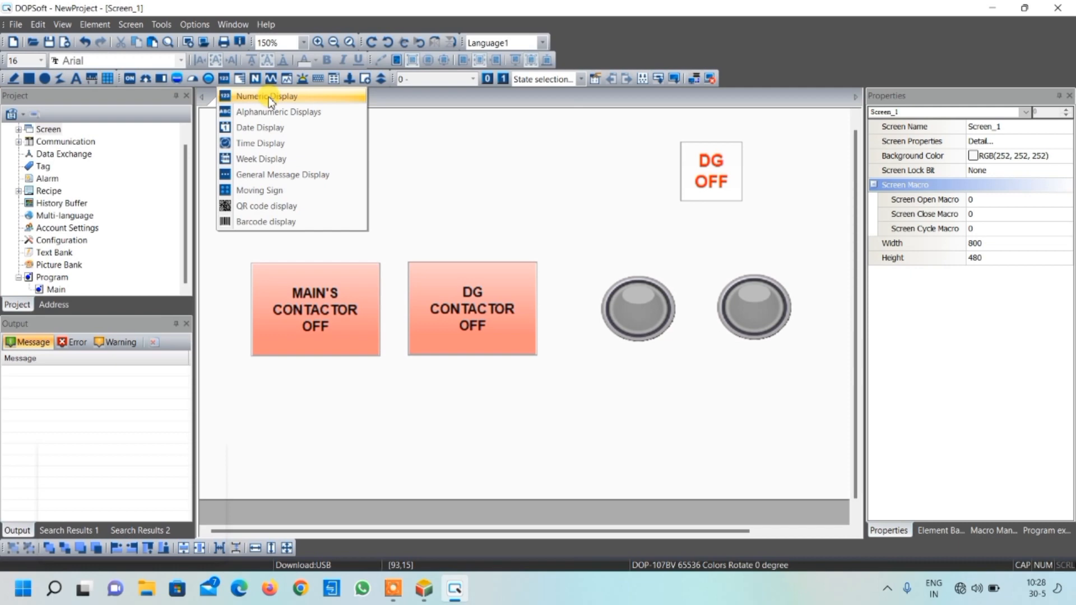
pyautogui.rightClick(519, 395)
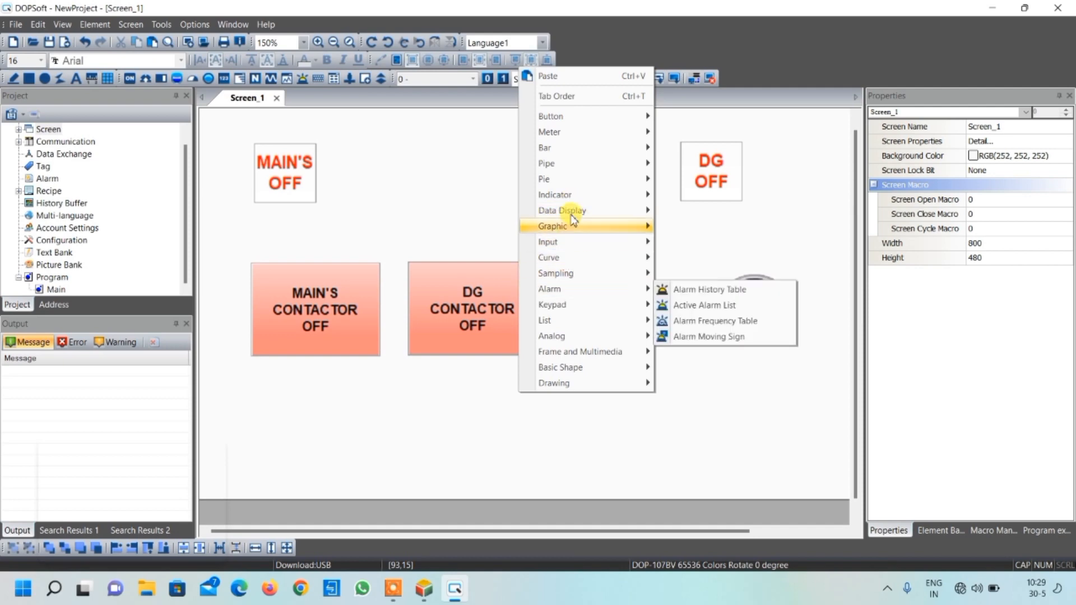
pyautogui.moveTo(572, 213)
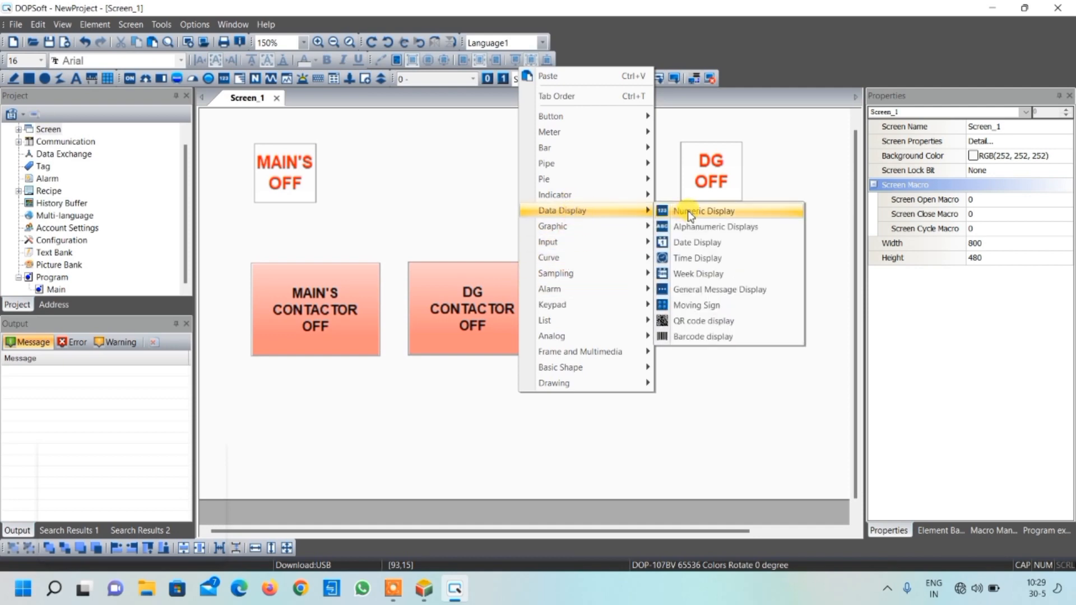
pyautogui.click(688, 211)
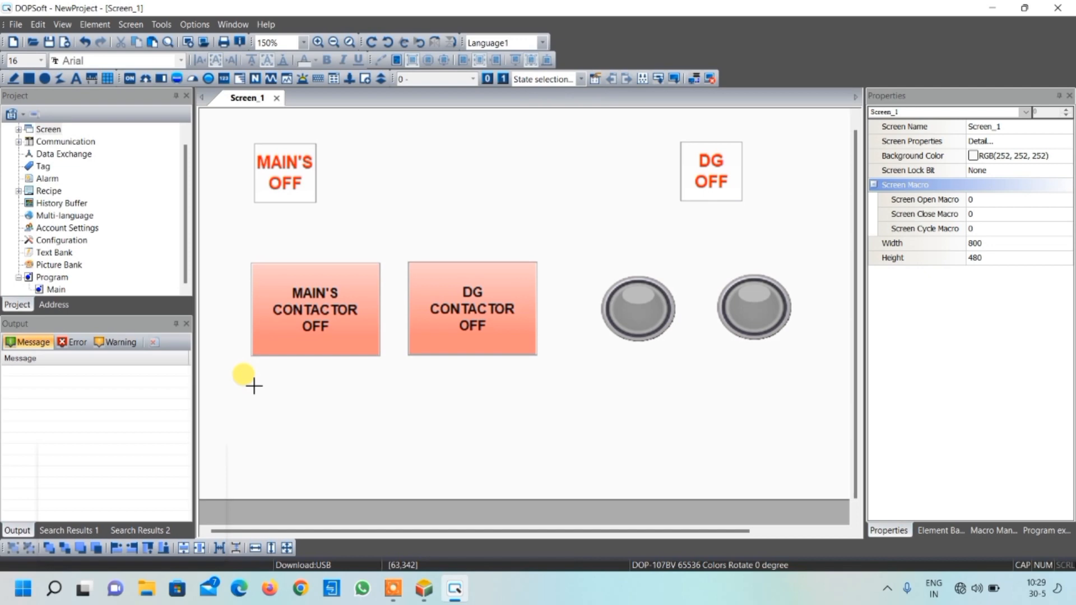
pyautogui.moveTo(254, 386); pyautogui.dragTo(356, 413)
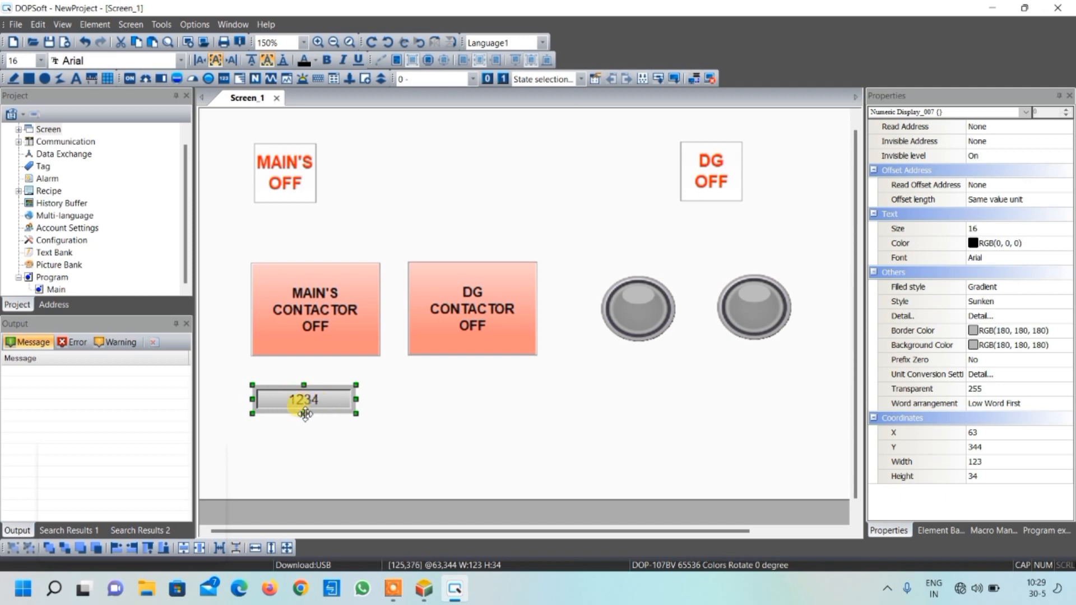
pyautogui.moveTo(304, 415)
pyautogui.mouseDown()
pyautogui.moveTo(304, 426)
pyautogui.moveTo(309, 408)
pyautogui.moveTo(312, 419)
pyautogui.moveTo(323, 411)
pyautogui.mouseUp()
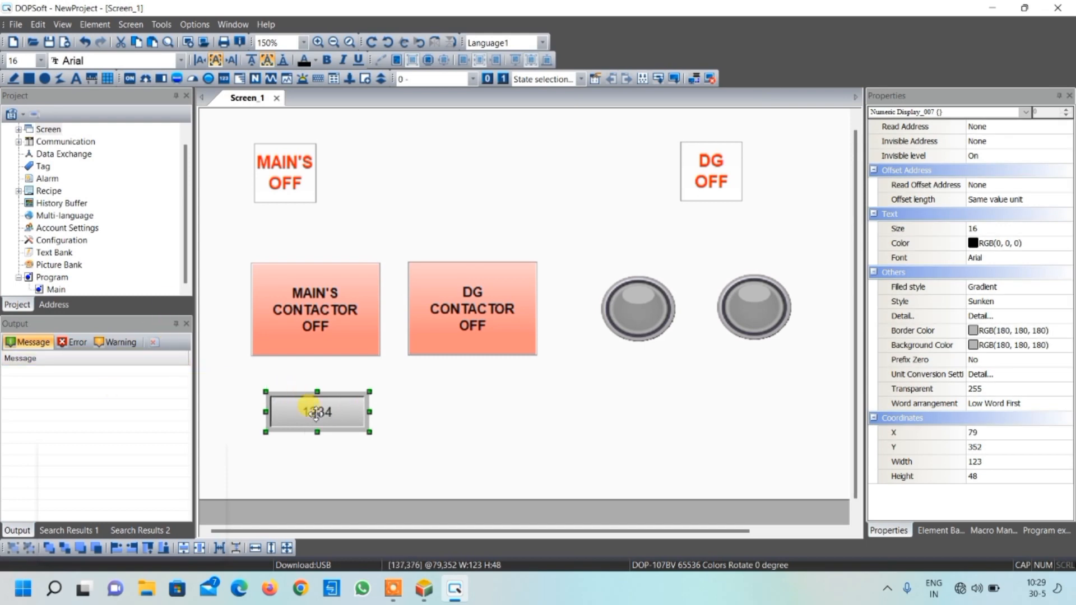
# Set the numeric display's style to Standard and its border color to blue, RGB(0, 0, 255)
pyautogui.doubleClick(316, 413)
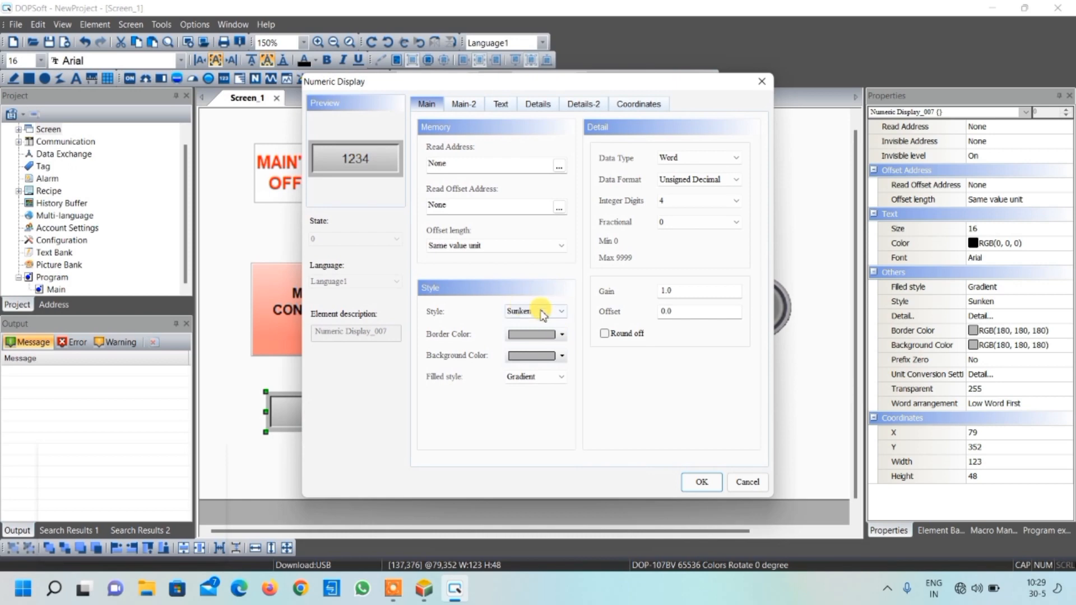
pyautogui.click(541, 312)
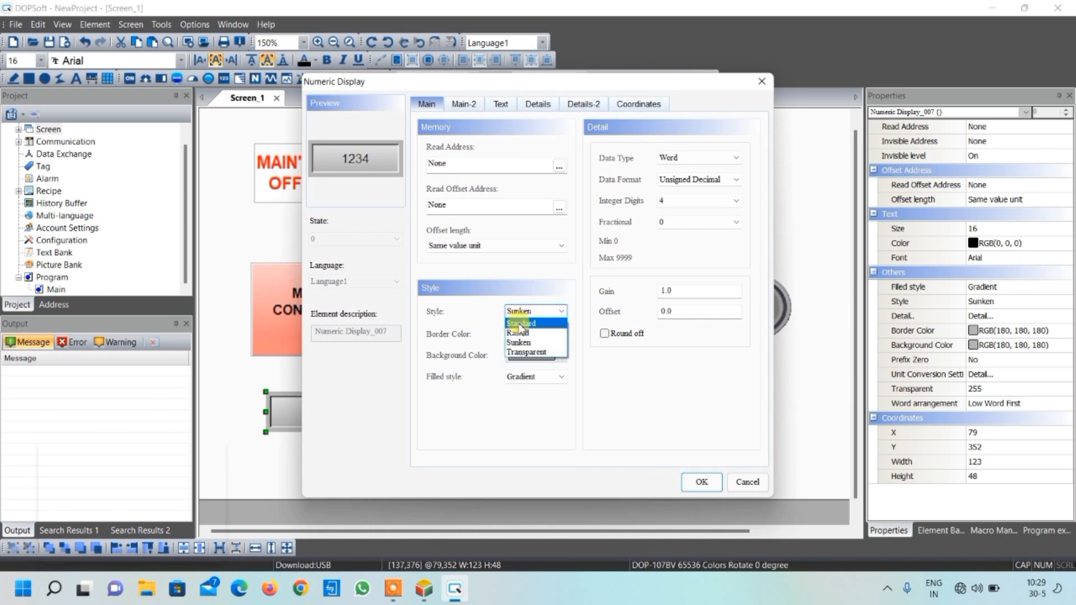
pyautogui.click(517, 325)
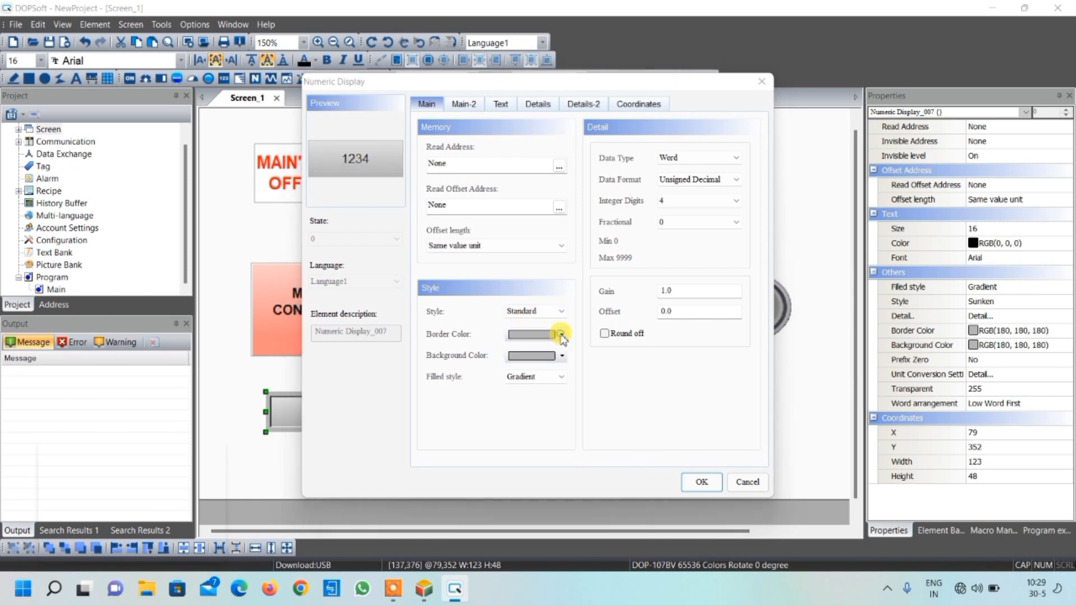
pyautogui.click(561, 335)
pyautogui.click(453, 245)
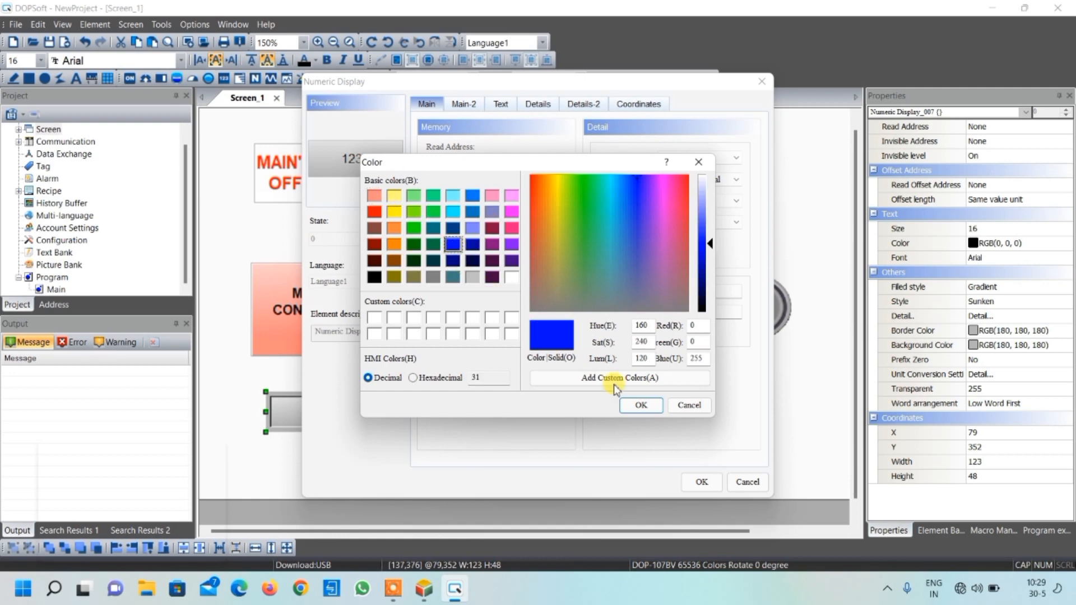
pyautogui.click(632, 405)
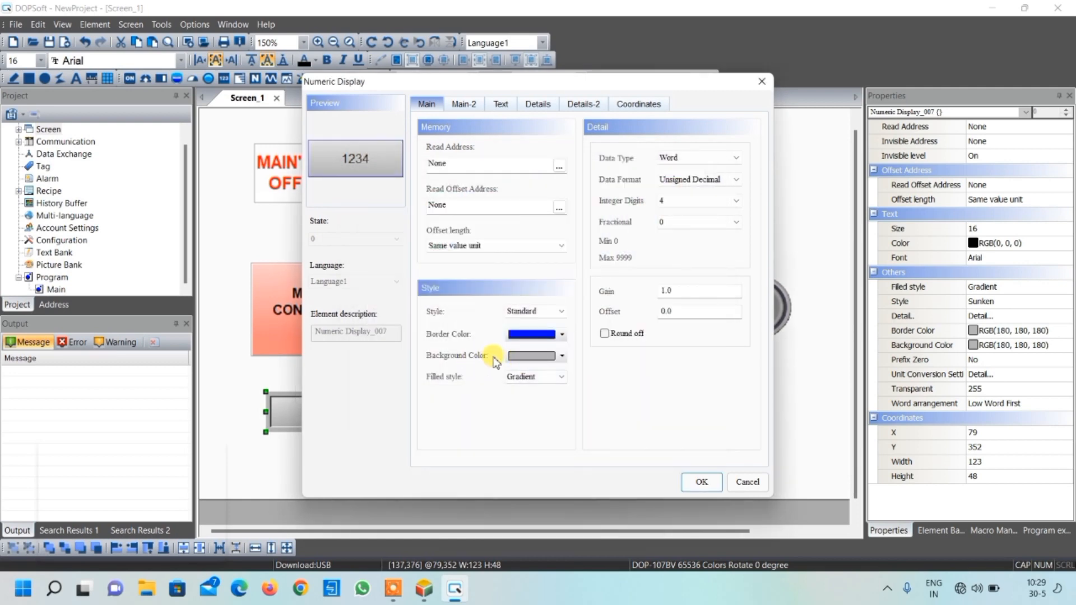
# Set the numeric display's background color to light cyan, RGB(128, 255, 255), and apply the settings
pyautogui.click(561, 357)
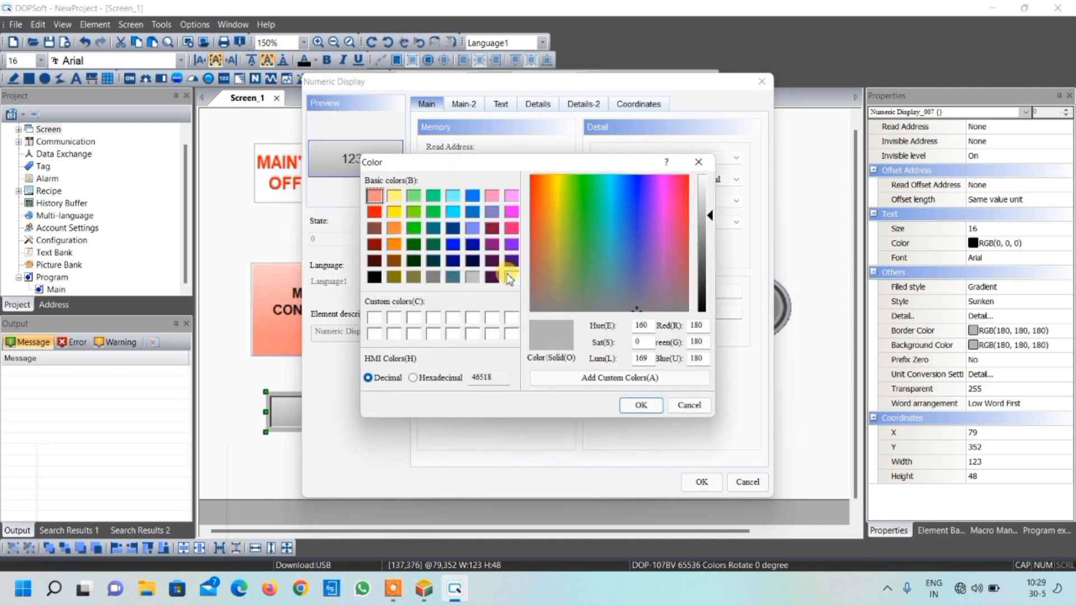
pyautogui.click(453, 197)
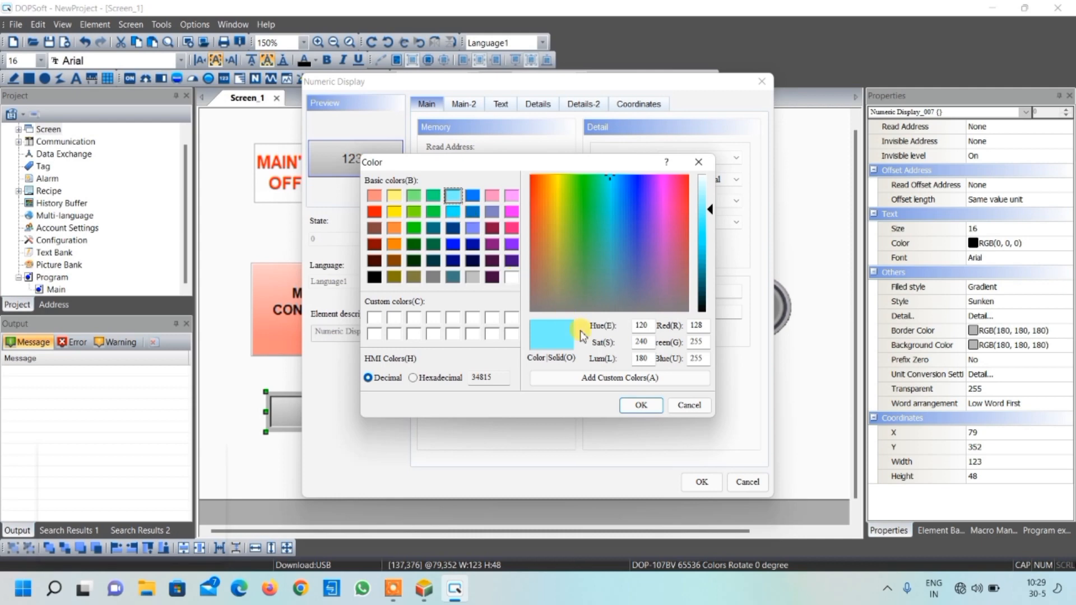
pyautogui.click(639, 405)
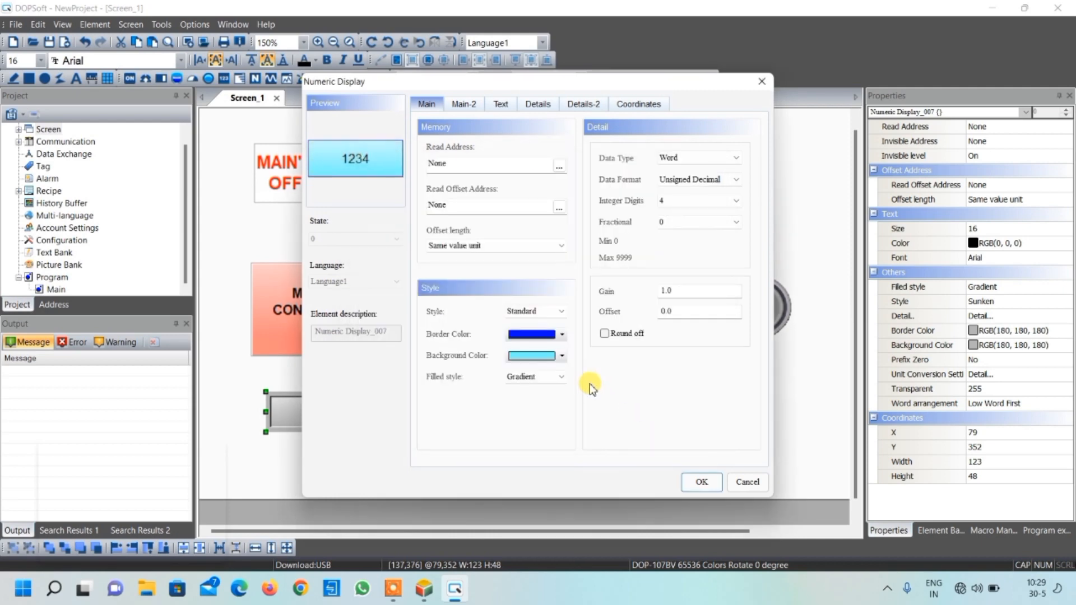
pyautogui.click(701, 481)
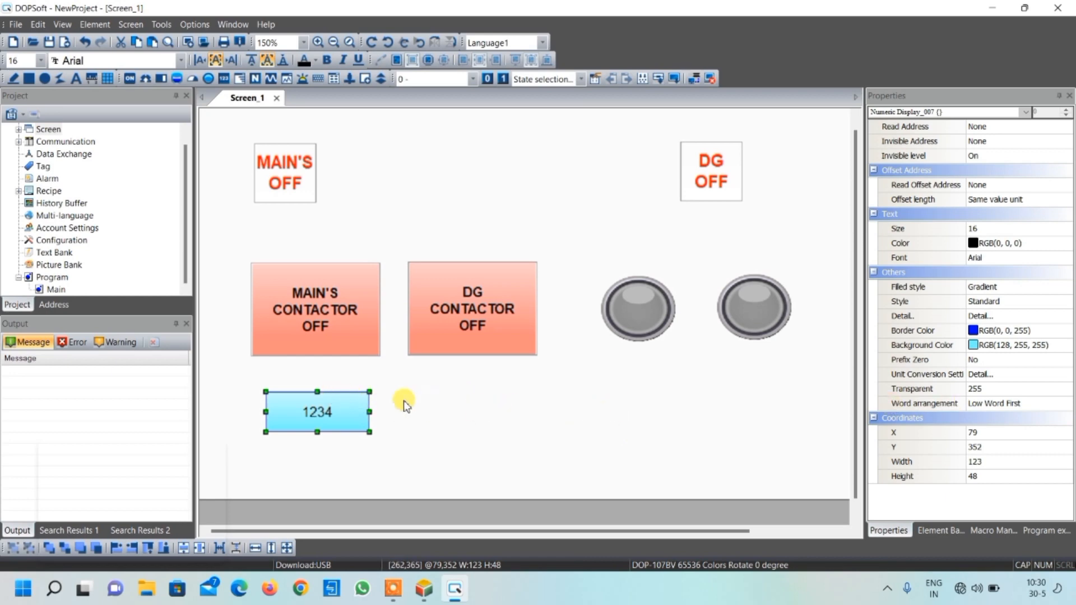
# Copy the light cyan numeric display and paste three duplicates of it onto the screen
pyautogui.rightClick(348, 408)
pyautogui.click(413, 105)
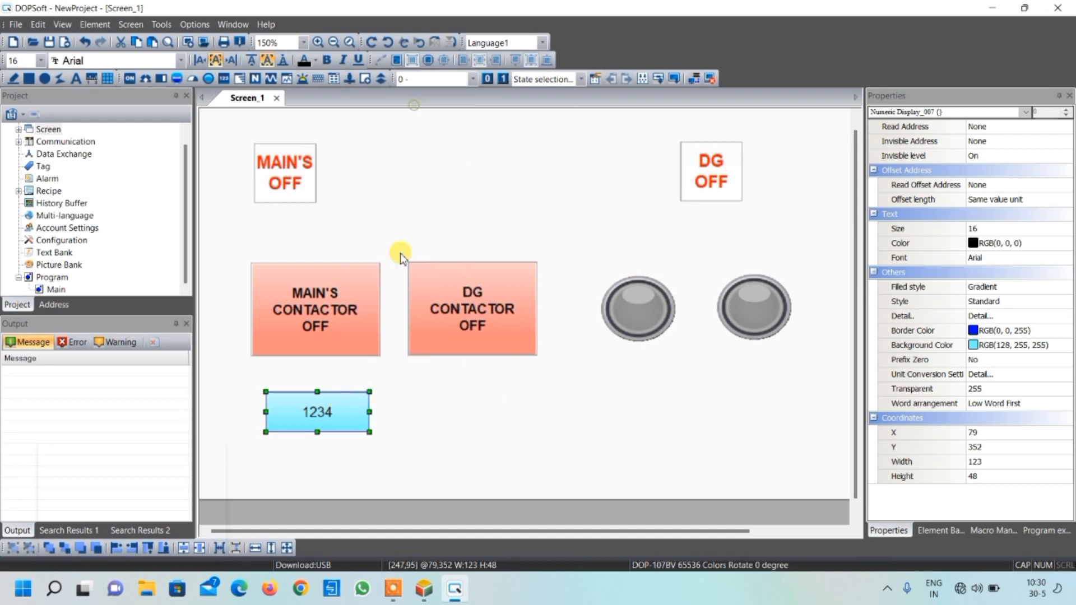
pyautogui.rightClick(414, 387)
pyautogui.click(448, 70)
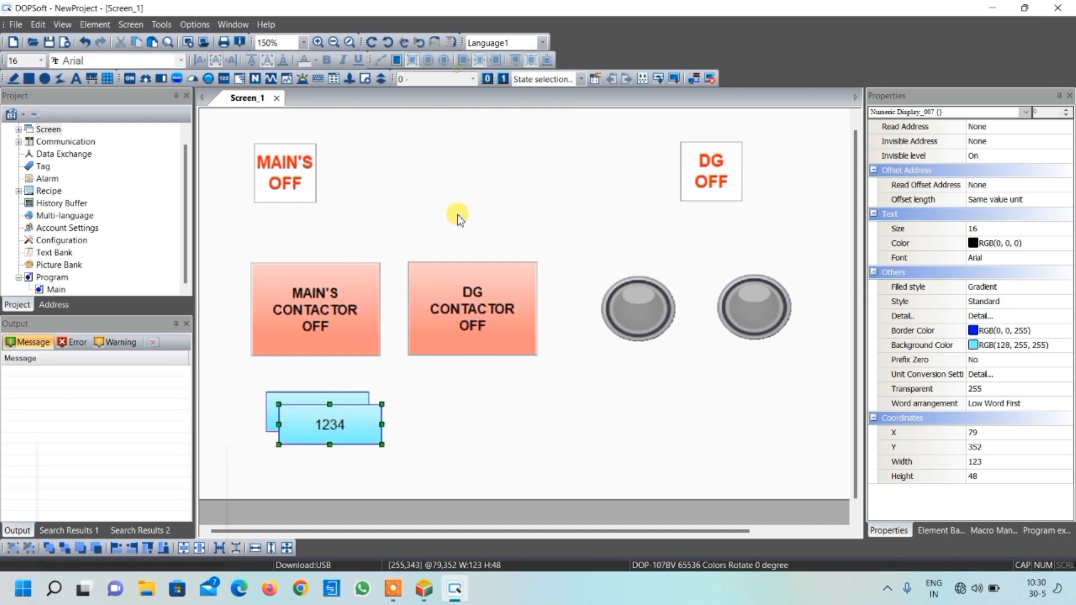
pyautogui.rightClick(448, 390)
pyautogui.click(477, 77)
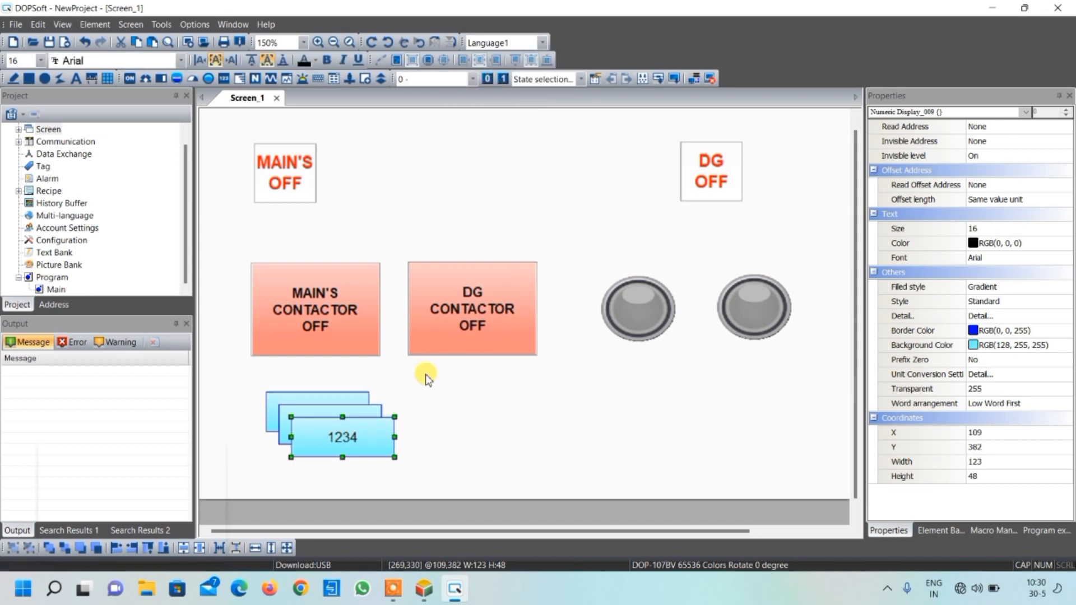
pyautogui.rightClick(435, 392)
pyautogui.click(475, 78)
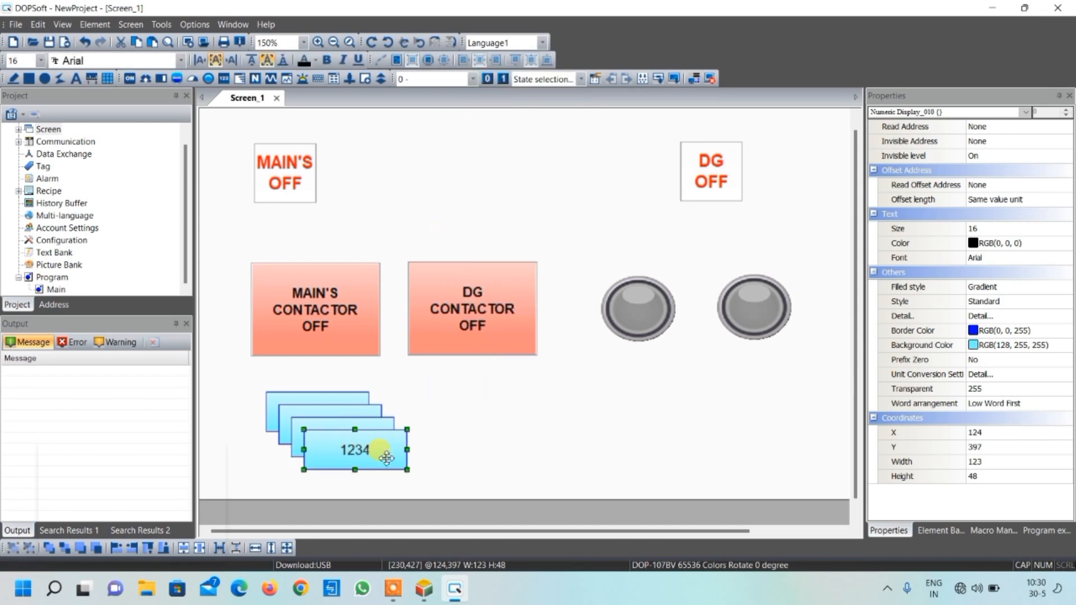
# Arrange the three pasted numeric displays in a row, one beneath the DG CONTACTOR indicator and one beneath each of the two round lamps
pyautogui.moveTo(358, 450); pyautogui.dragTo(770, 392)
pyautogui.click(336, 440)
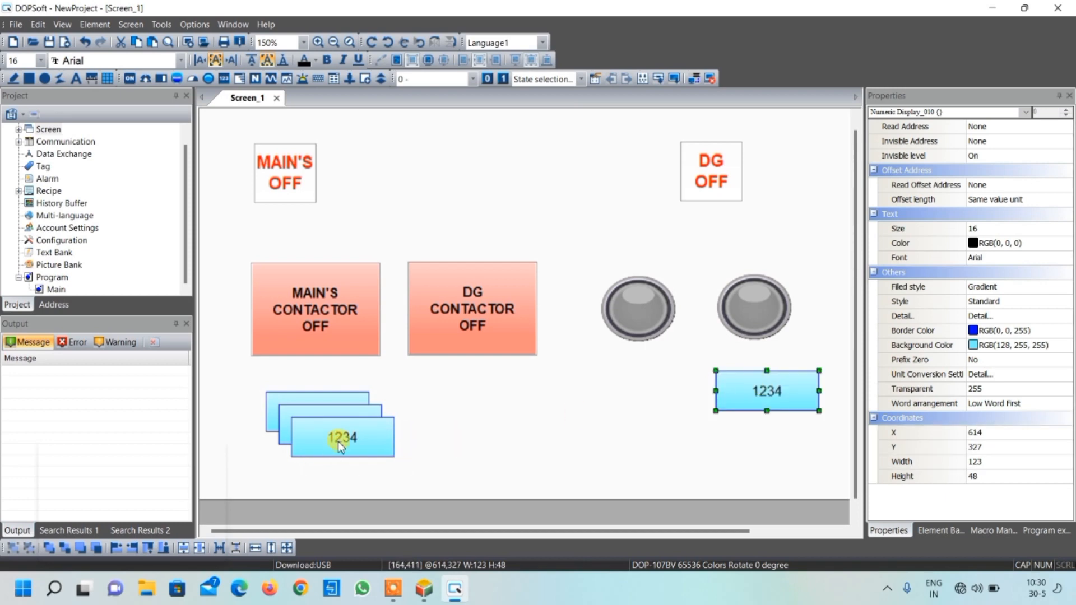
pyautogui.moveTo(388, 430); pyautogui.dragTo(644, 409)
pyautogui.click(767, 390)
pyautogui.moveTo(767, 390); pyautogui.dragTo(766, 404)
pyautogui.moveTo(339, 424); pyautogui.dragTo(483, 407)
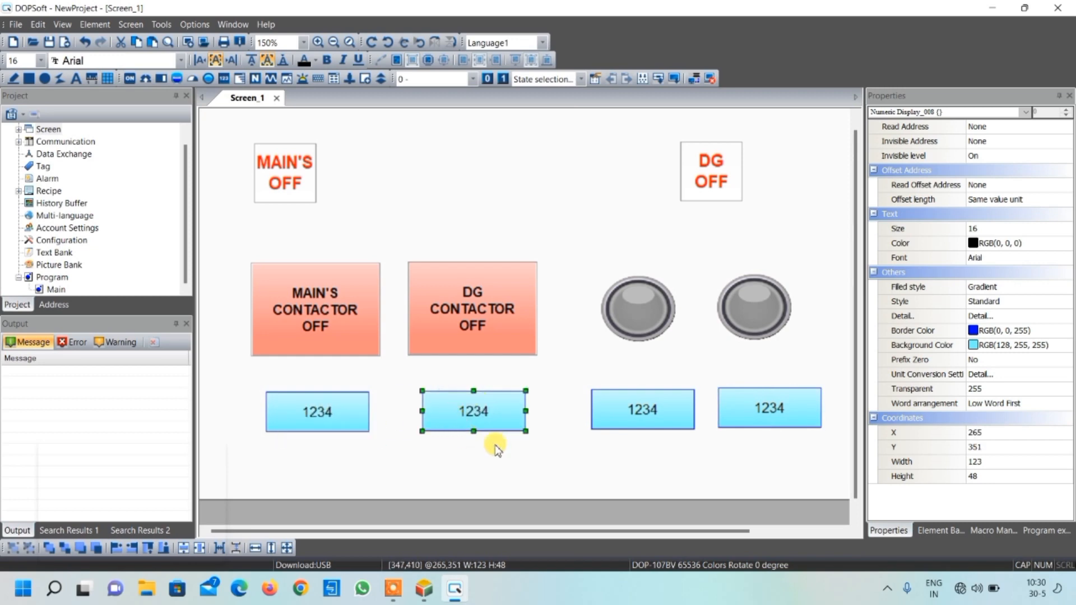
pyautogui.click(539, 465)
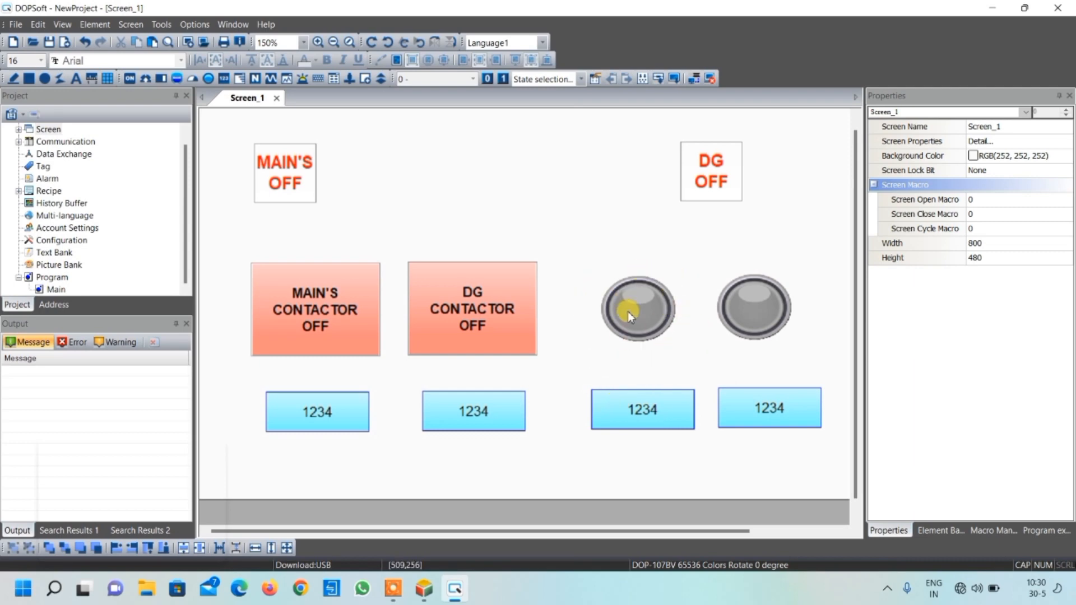
# Assign Link1 device word T0 as the read address of the numeric display beneath the left round lamp
pyautogui.doubleClick(633, 410)
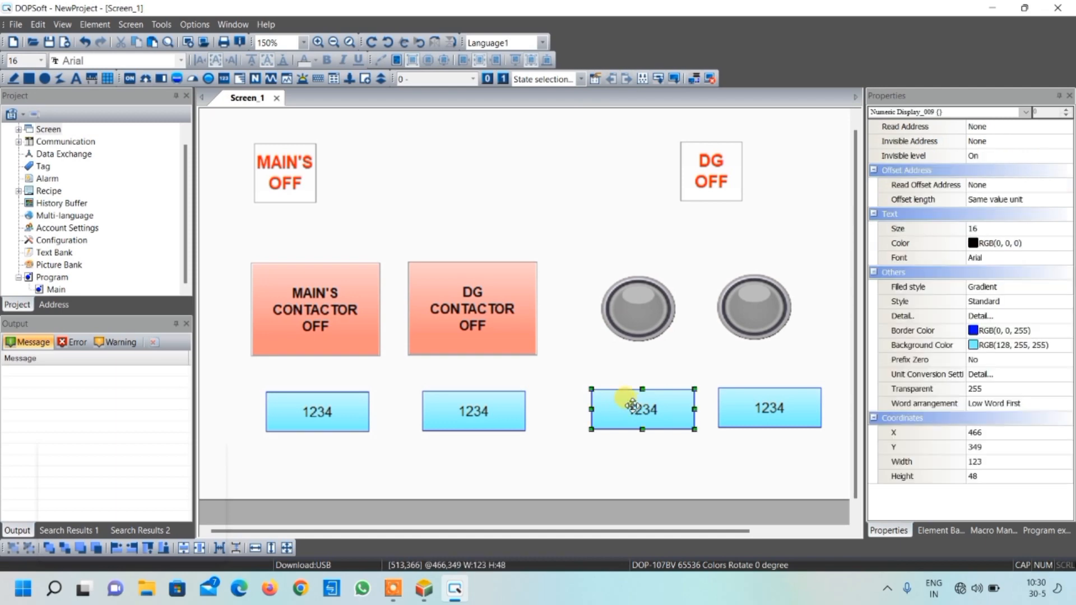
pyautogui.click(559, 167)
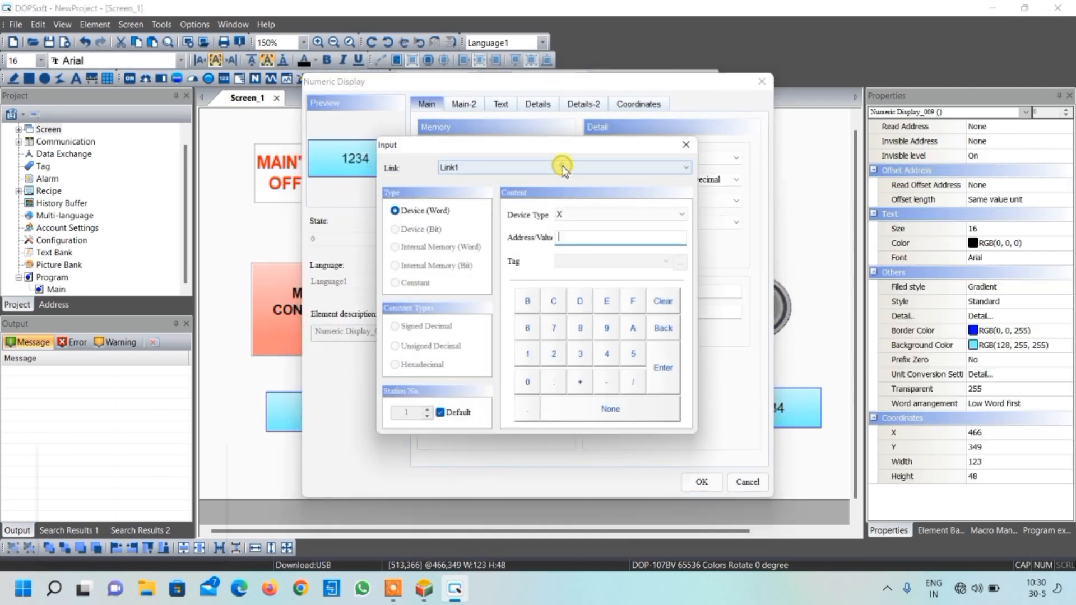
pyautogui.click(571, 213)
pyautogui.click(571, 264)
pyautogui.click(530, 385)
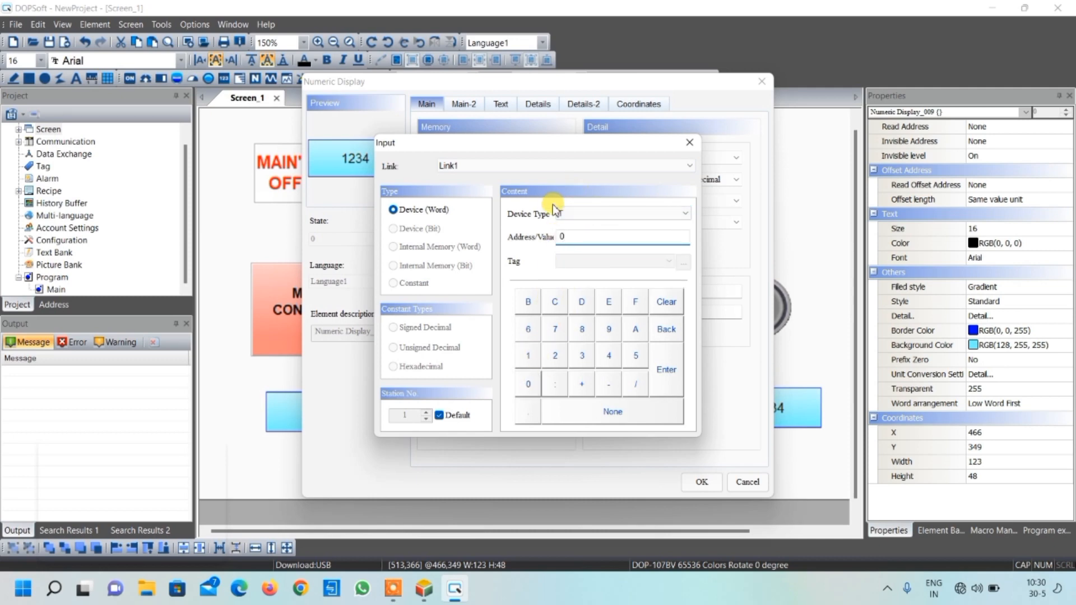
pyautogui.click(666, 371)
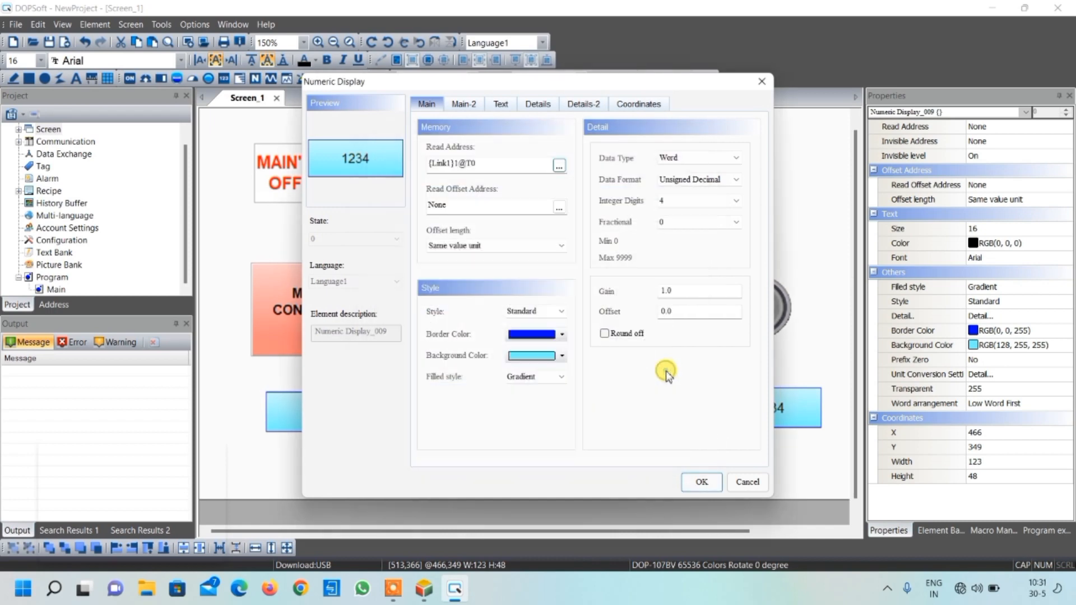
pyautogui.click(701, 481)
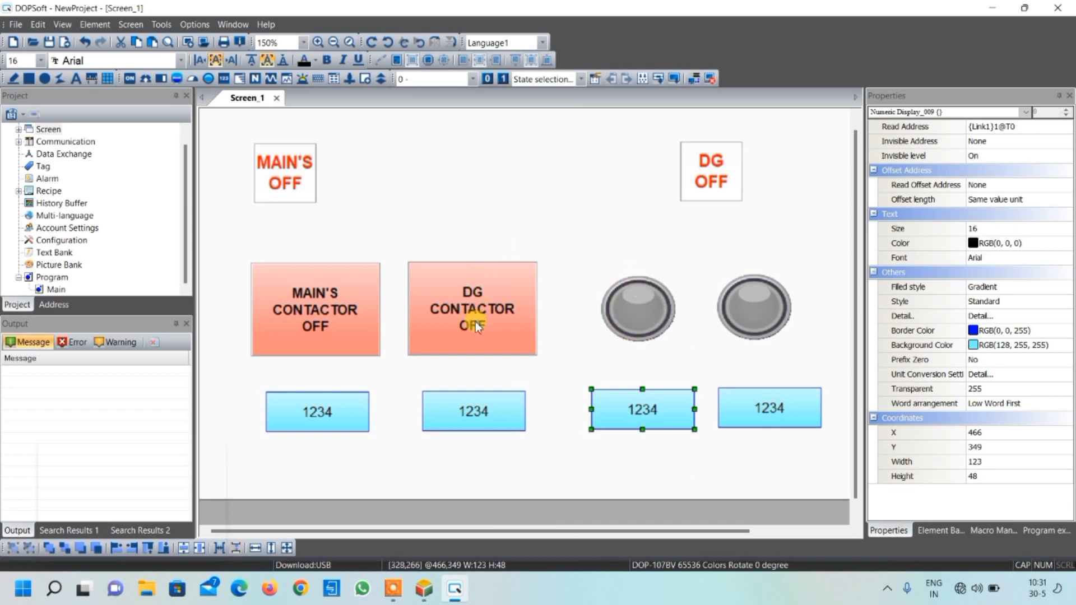
# Assign Link1 device word T1 as the read address of the numeric display beneath the DG CONTACTOR indicator
pyautogui.doubleClick(476, 408)
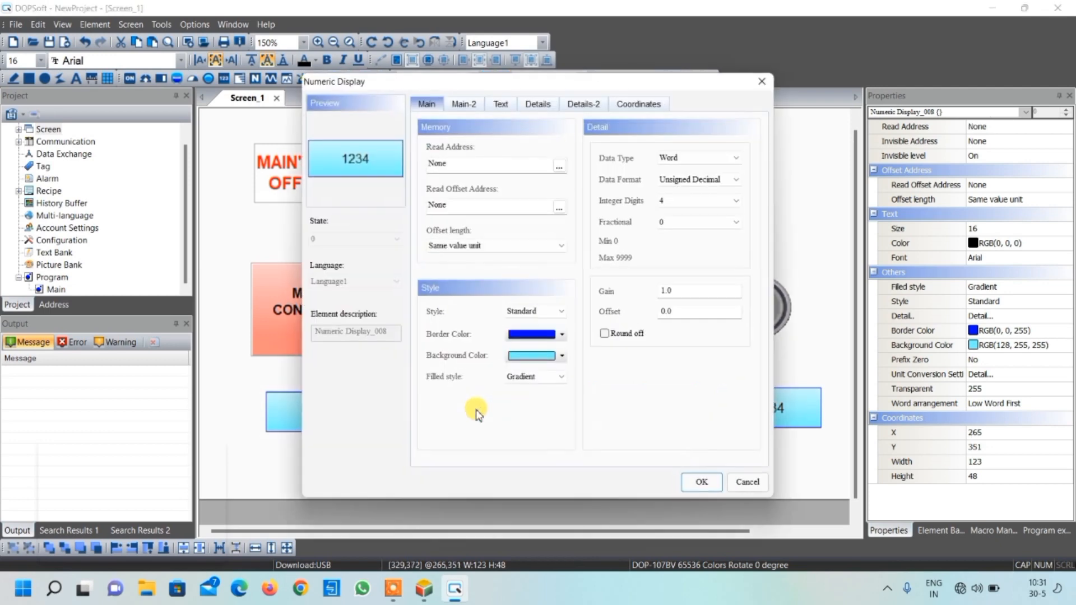
pyautogui.click(560, 166)
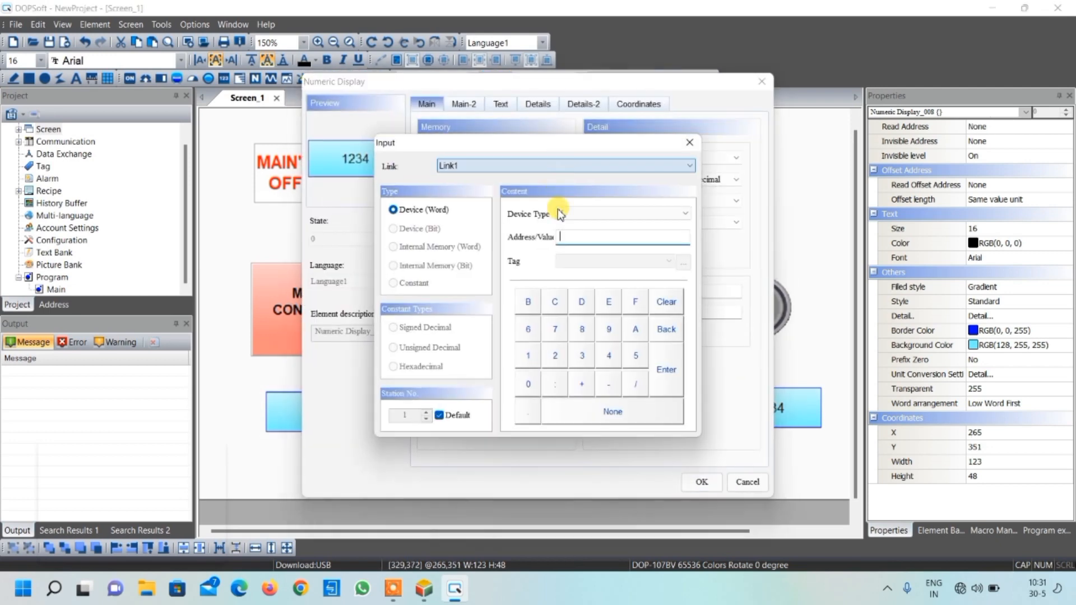
pyautogui.click(576, 213)
pyautogui.click(571, 264)
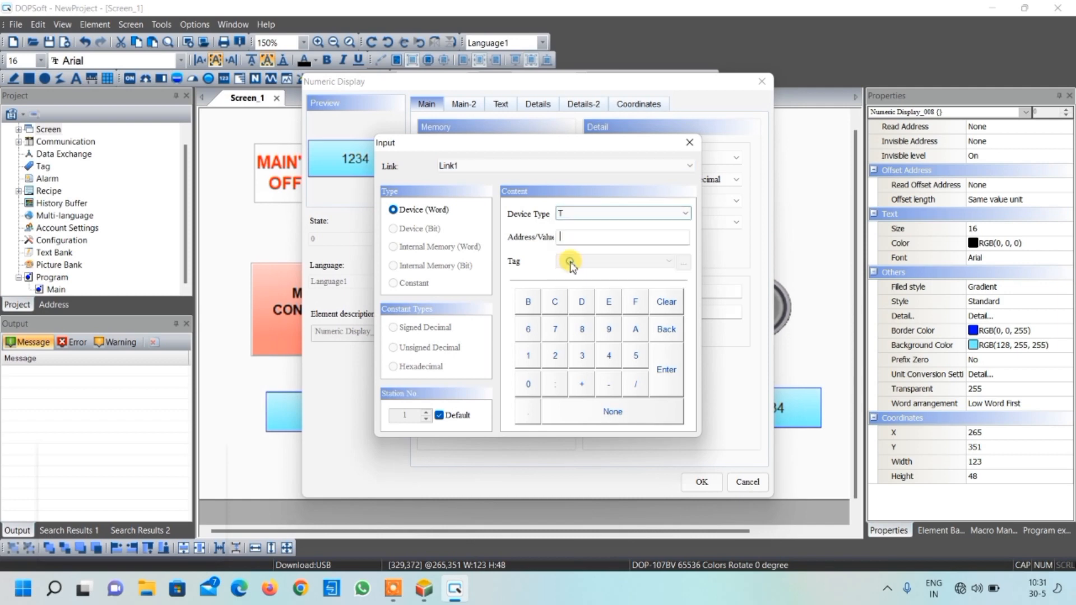
pyautogui.click(529, 355)
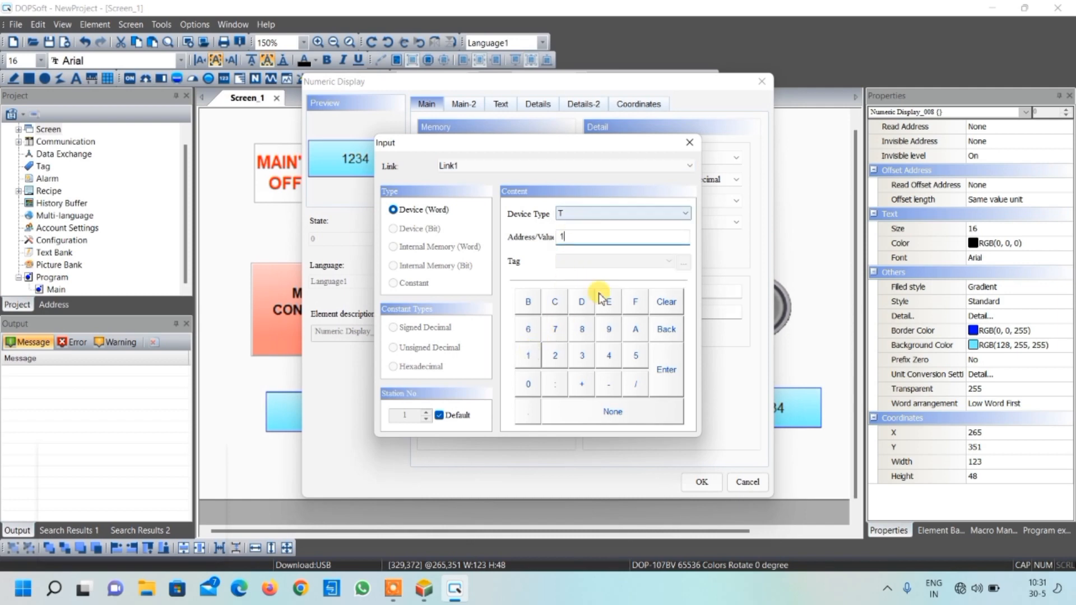
pyautogui.click(666, 371)
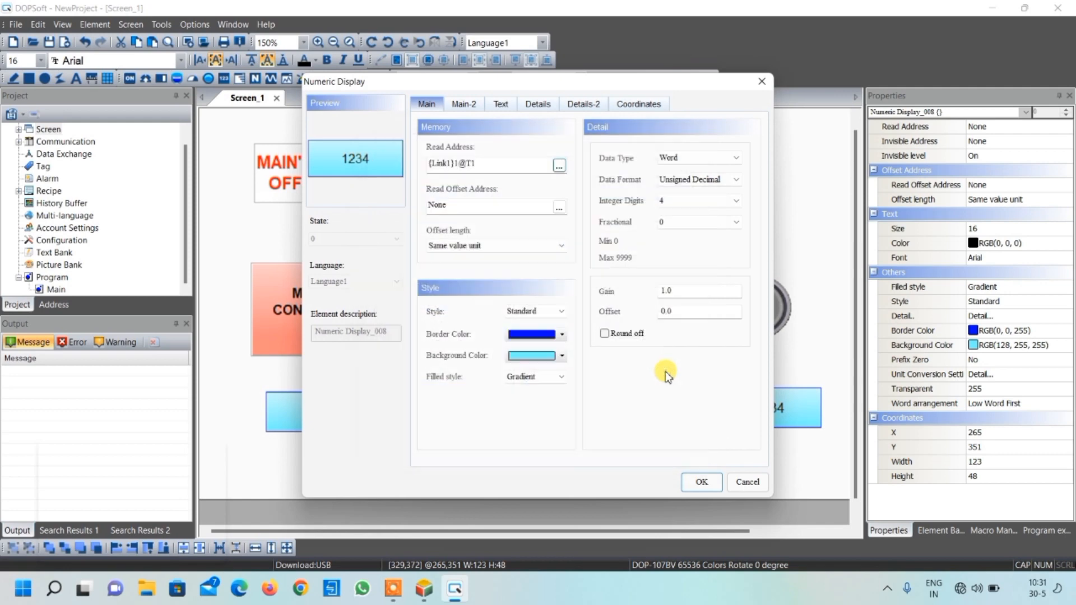
pyautogui.click(710, 482)
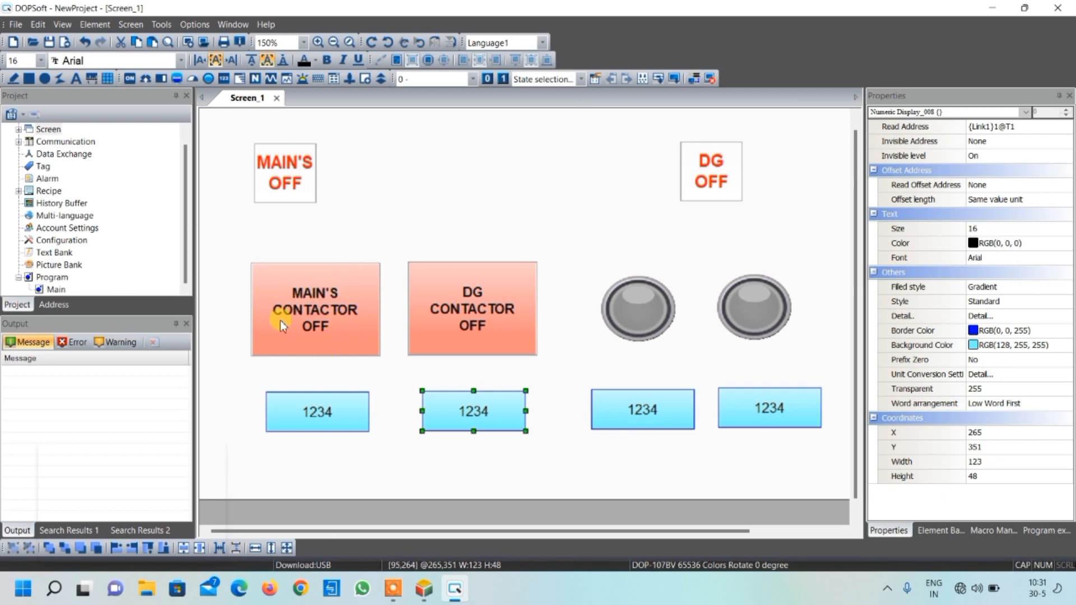
# Assign Link1 device word T2 as the read address of the numeric display beneath the MAIN'S CONTACTOR indicator
pyautogui.doubleClick(316, 413)
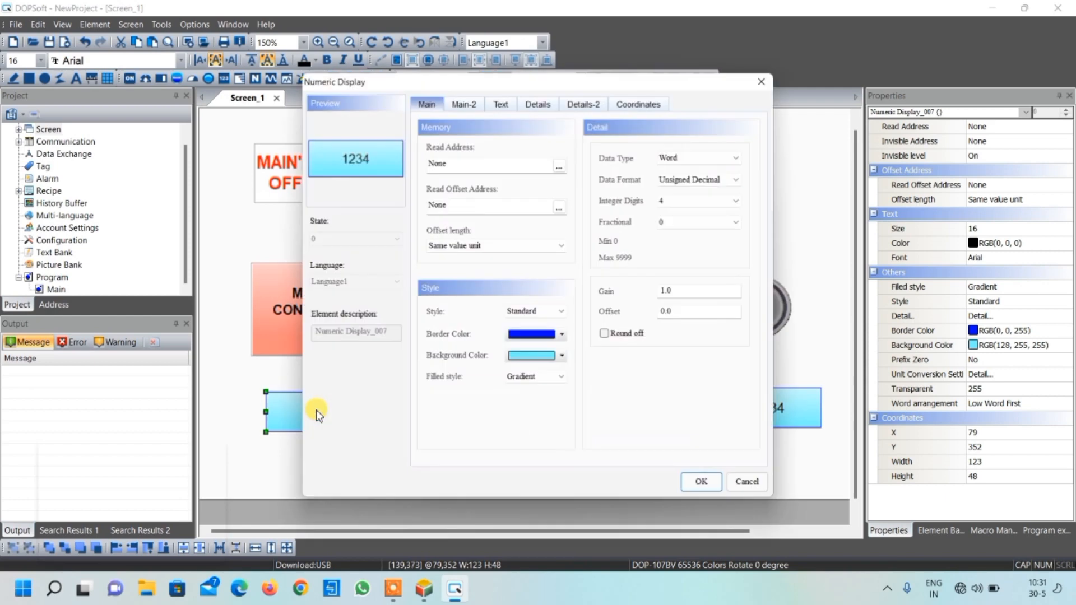
pyautogui.click(558, 164)
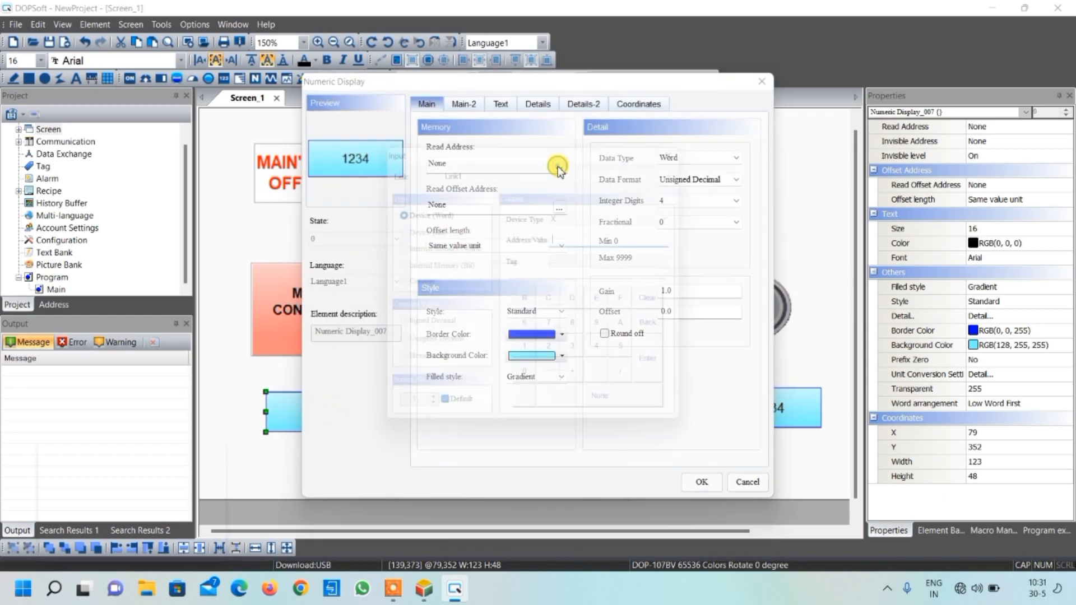
pyautogui.click(561, 213)
pyautogui.click(572, 263)
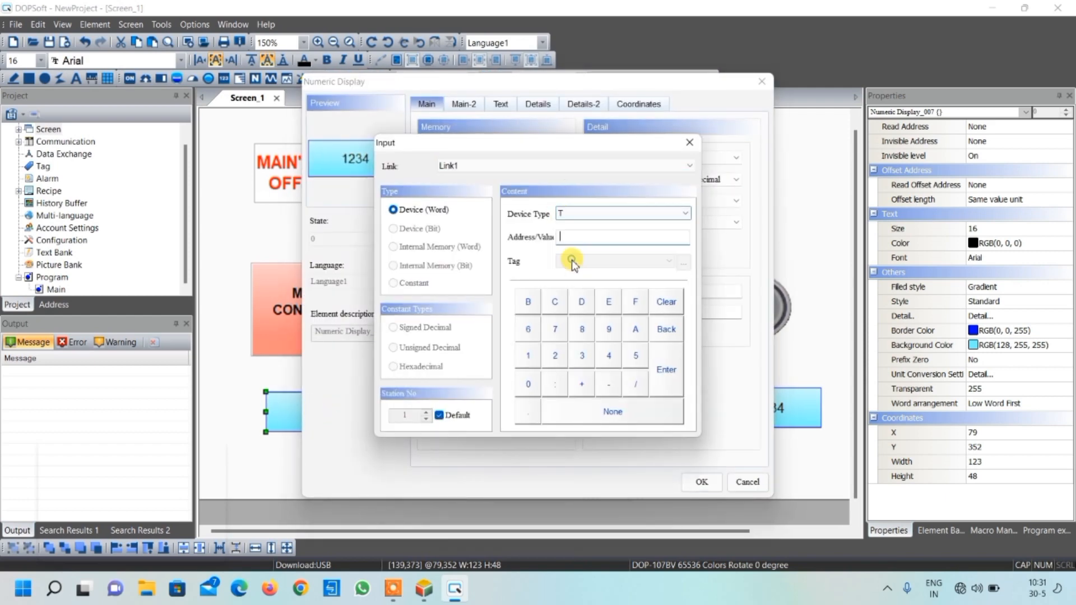
pyautogui.click(555, 355)
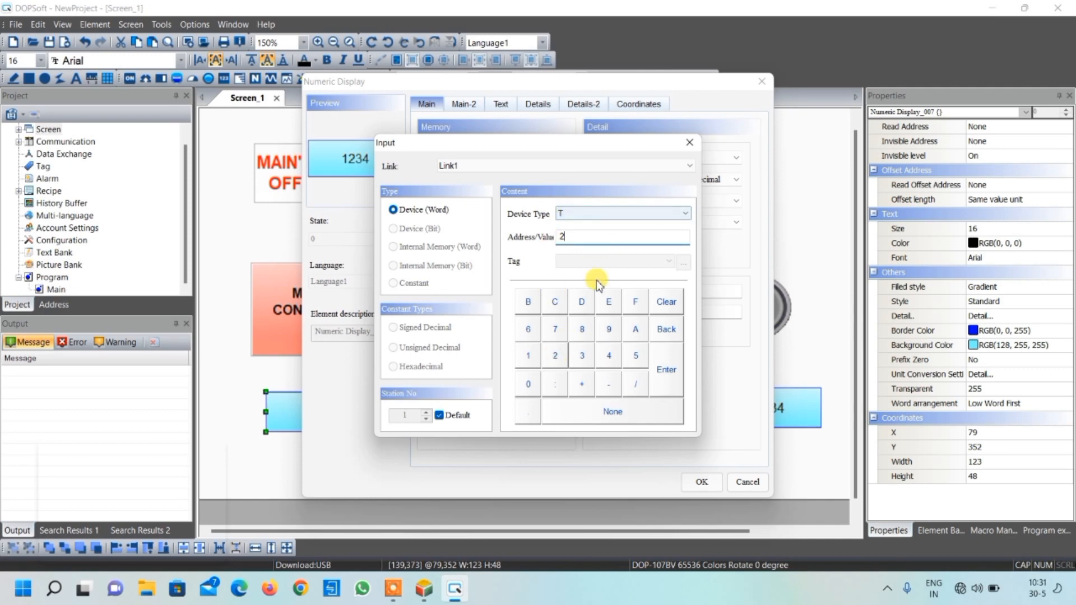
pyautogui.click(666, 362)
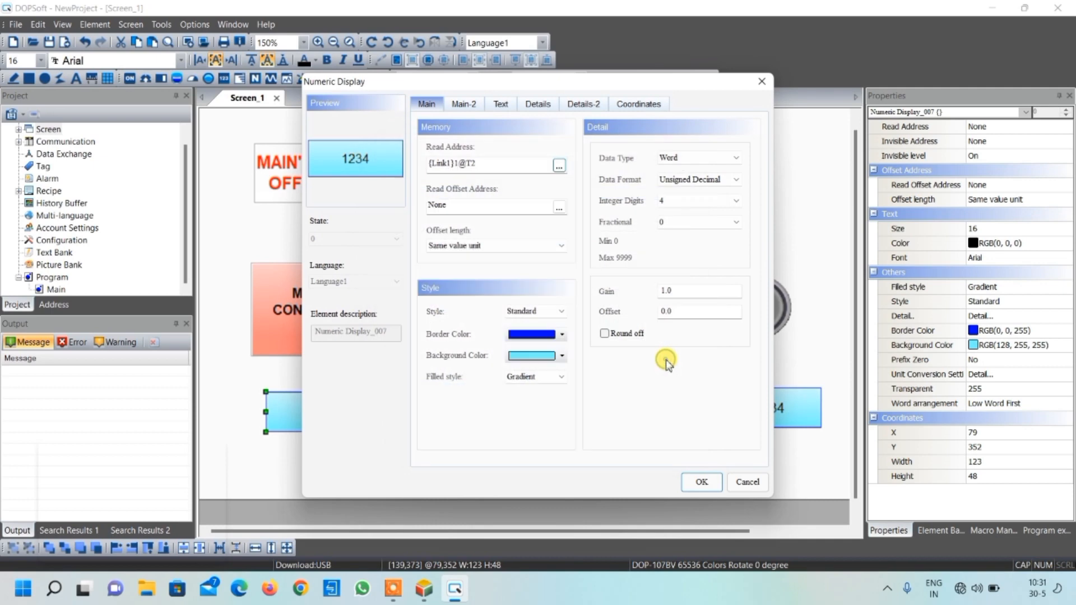
pyautogui.click(702, 483)
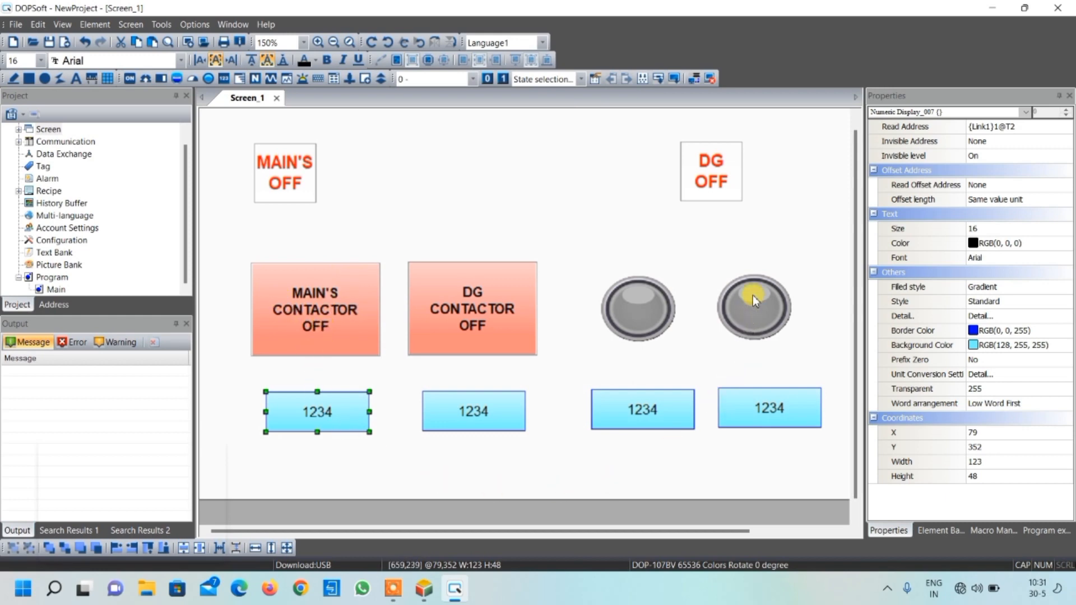
# Assign Link1 device word T3 as the read address of the numeric display beneath the right round lamp
pyautogui.doubleClick(773, 411)
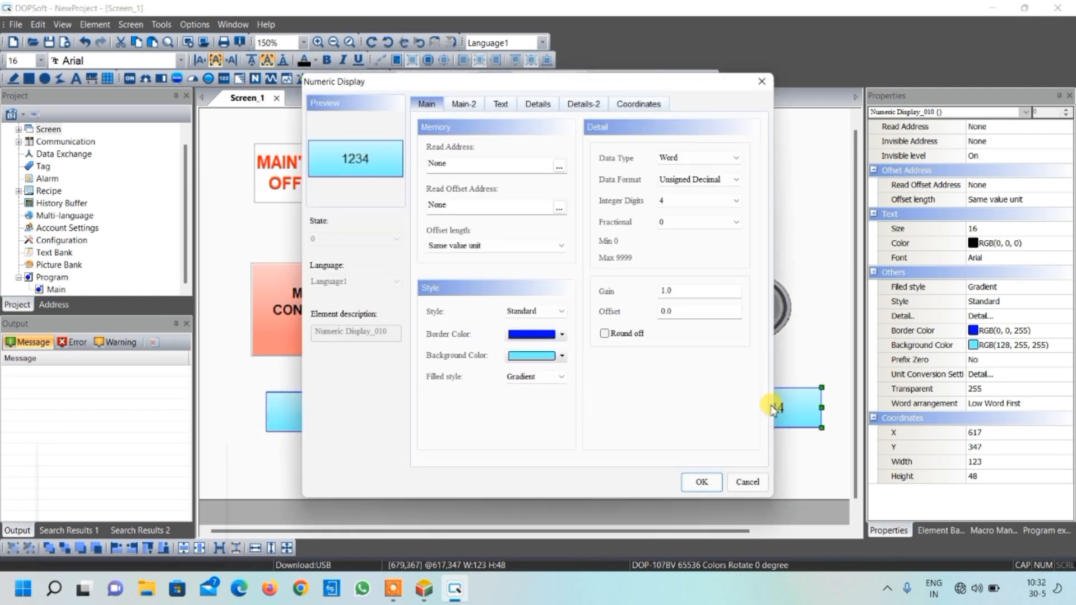
pyautogui.click(559, 166)
pyautogui.click(561, 216)
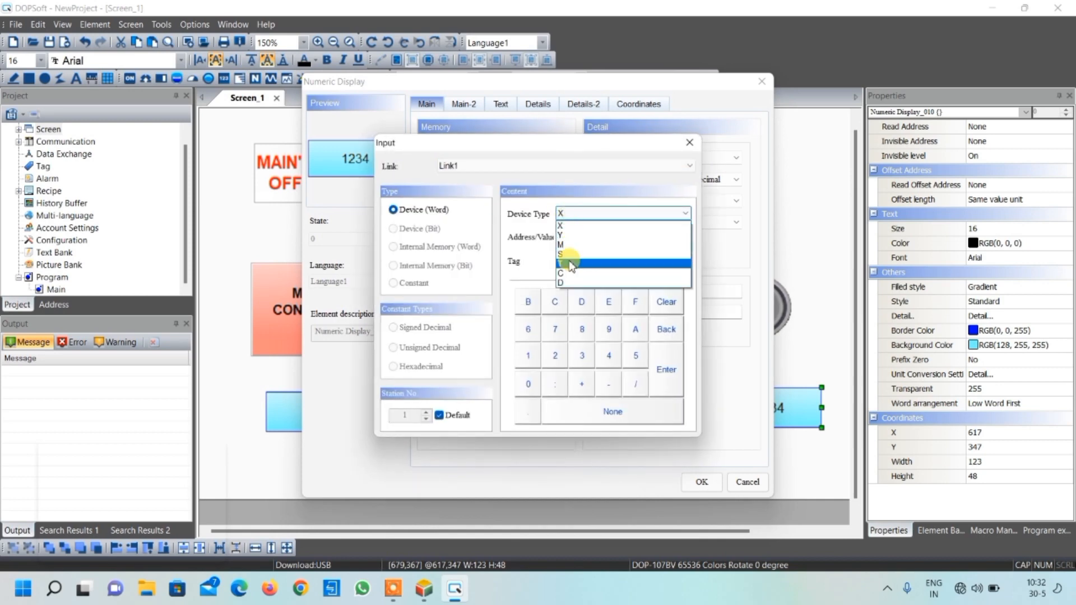
pyautogui.click(570, 264)
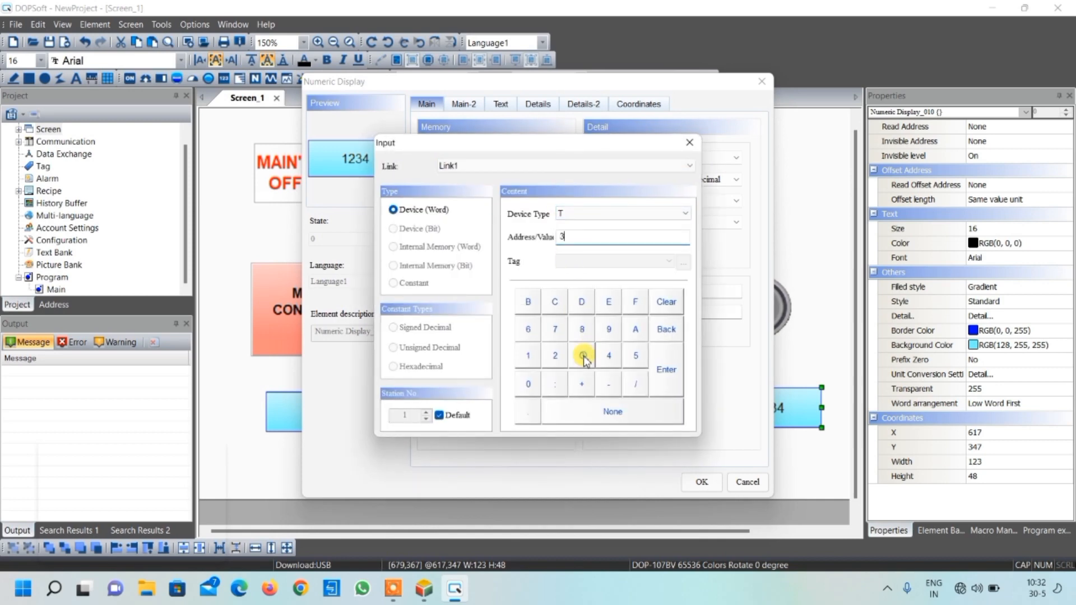
pyautogui.click(666, 370)
pyautogui.click(705, 483)
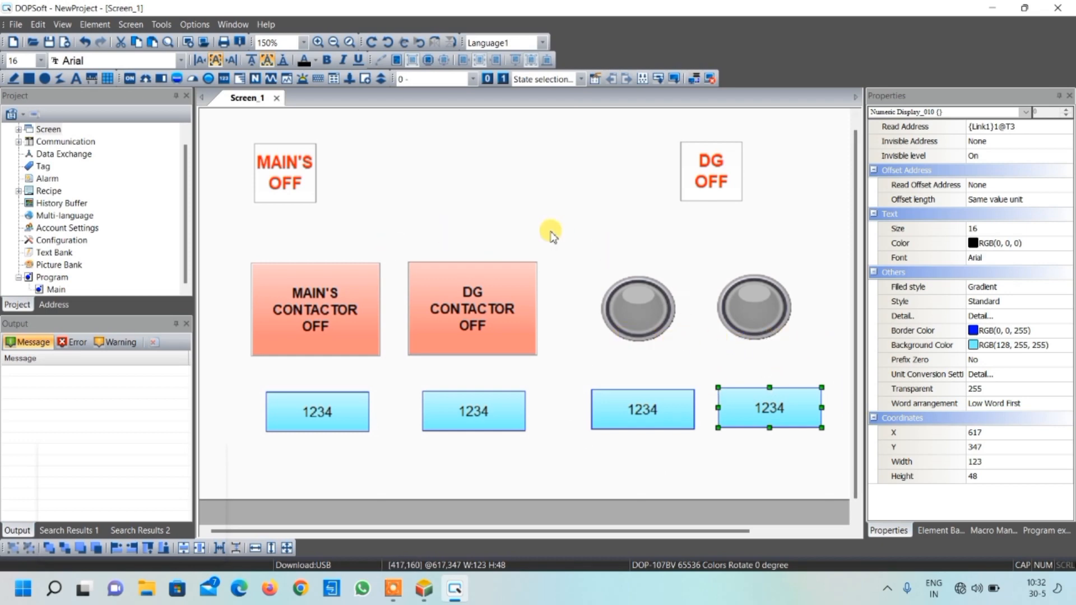
# Add a text element about 104 by 33 between the left round lamp and its display, with bold size 20 lettering
pyautogui.click(76, 80)
pyautogui.moveTo(595, 352); pyautogui.dragTo(682, 379)
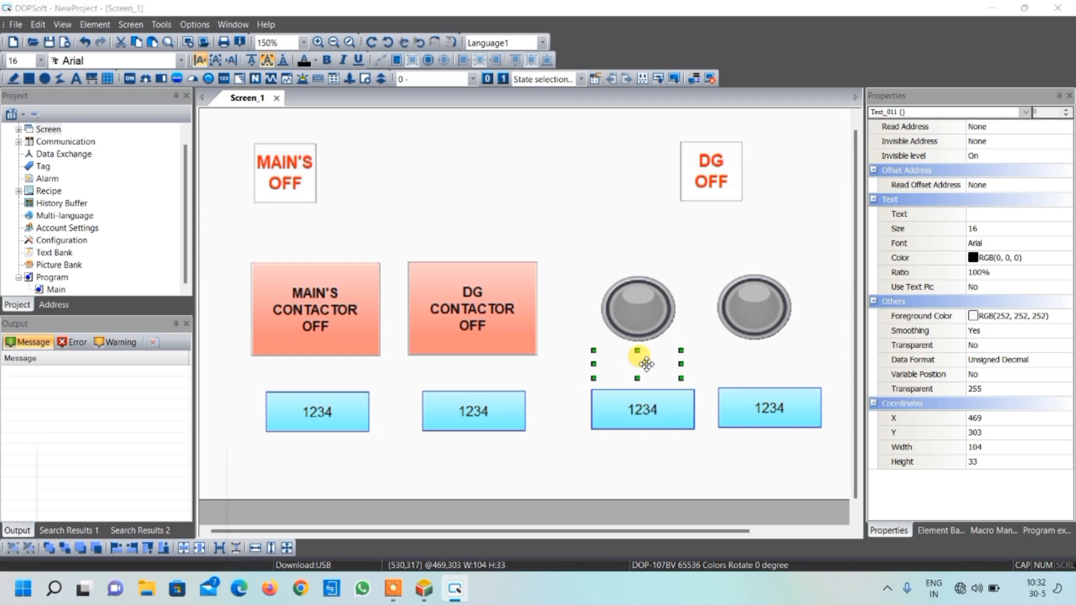
pyautogui.doubleClick(647, 364)
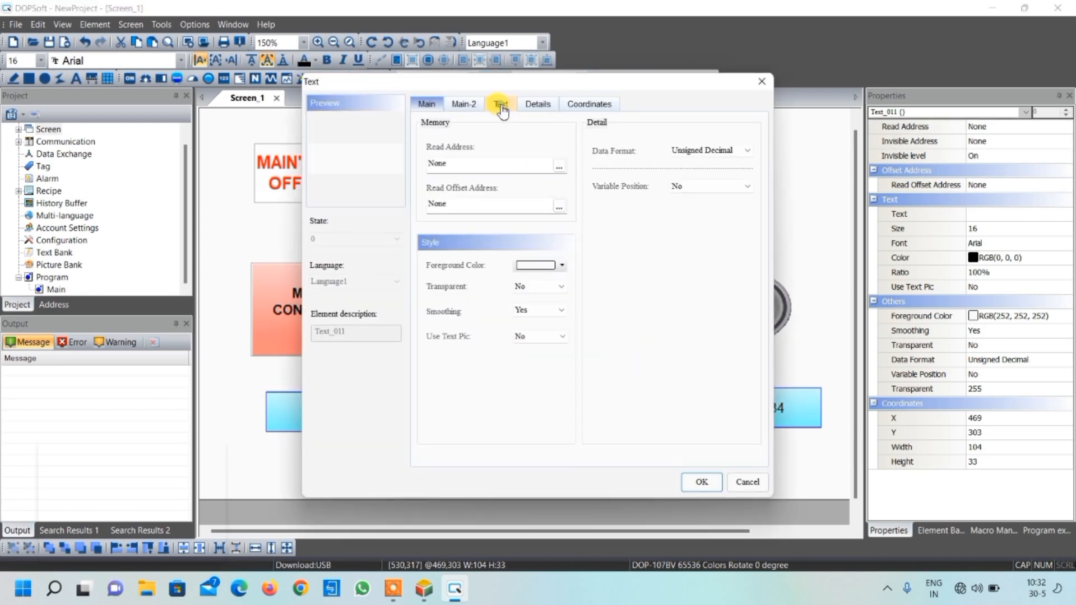
pyautogui.click(501, 104)
pyautogui.click(578, 185)
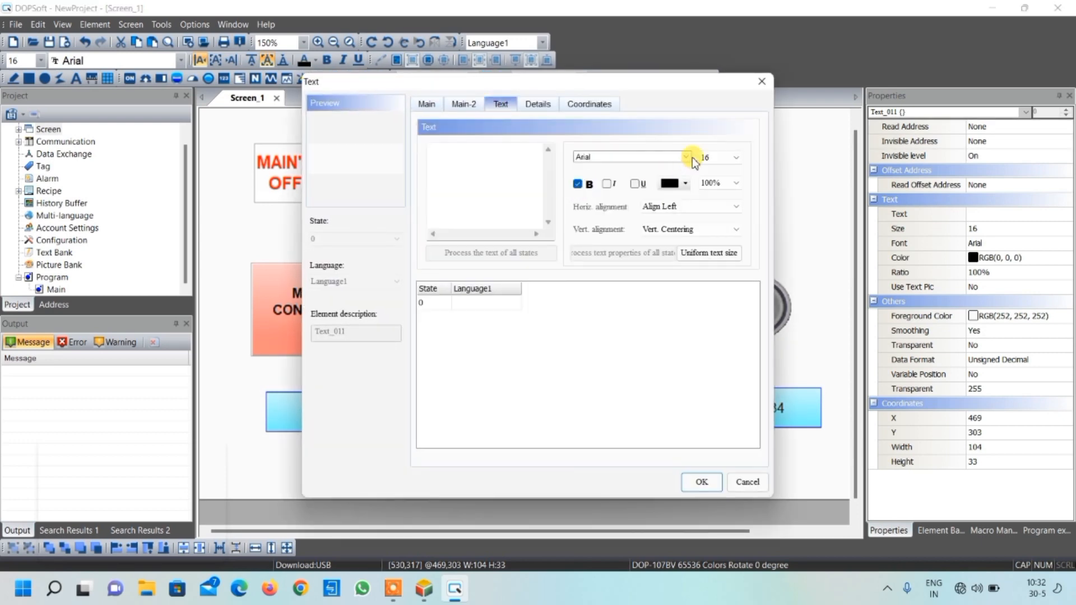
pyautogui.click(711, 156)
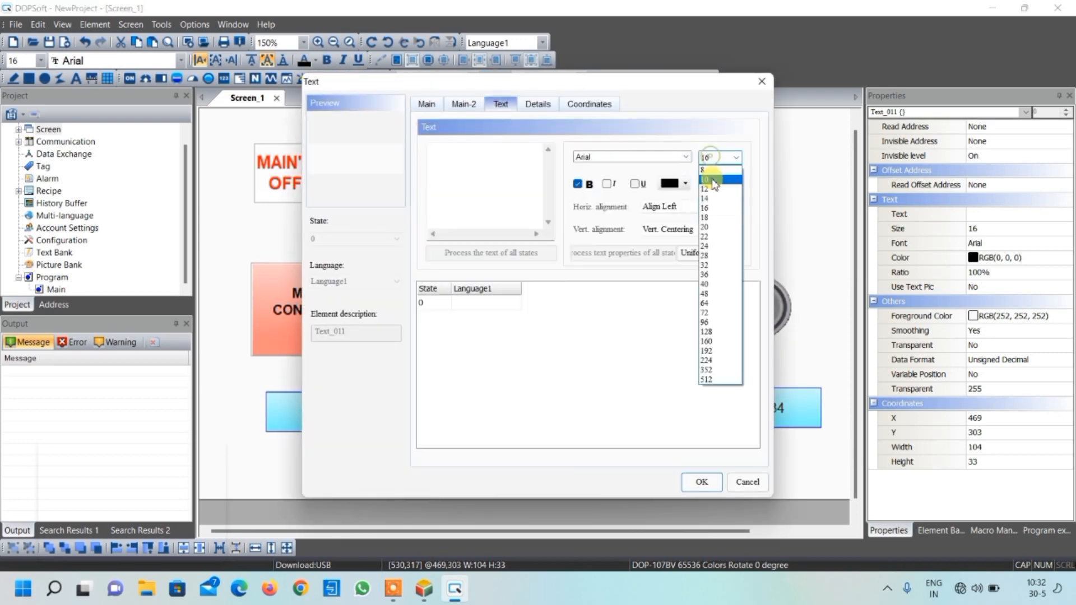
pyautogui.click(713, 227)
# Enter DG START on two lines as the new text element's content, centre it horizontally and apply the settings
pyautogui.click(487, 304)
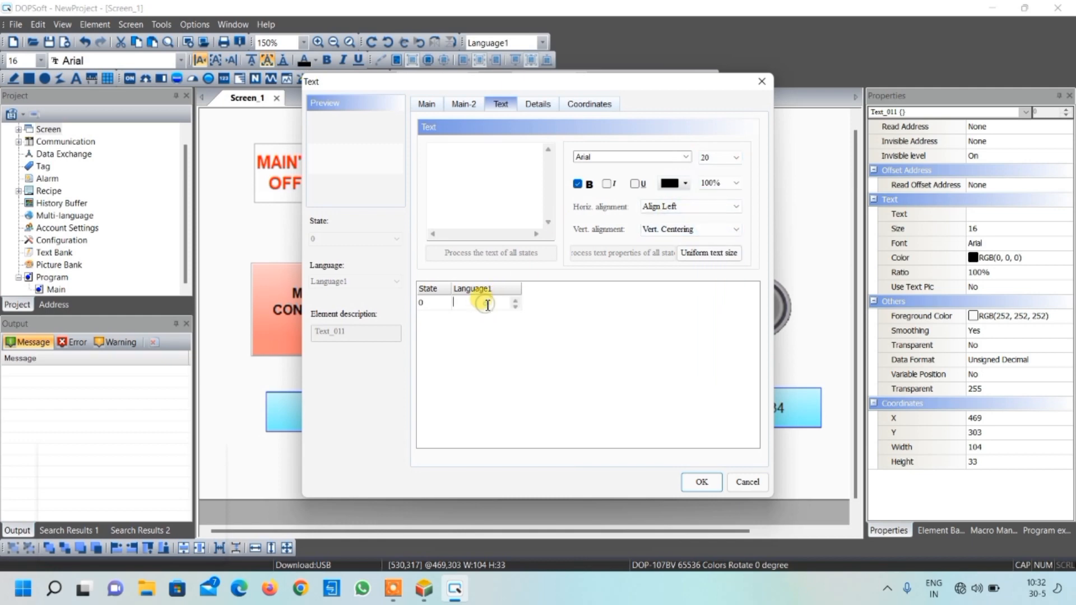
pyautogui.write('D')
pyautogui.press('BackSpace')
pyautogui.press('BackSpace')
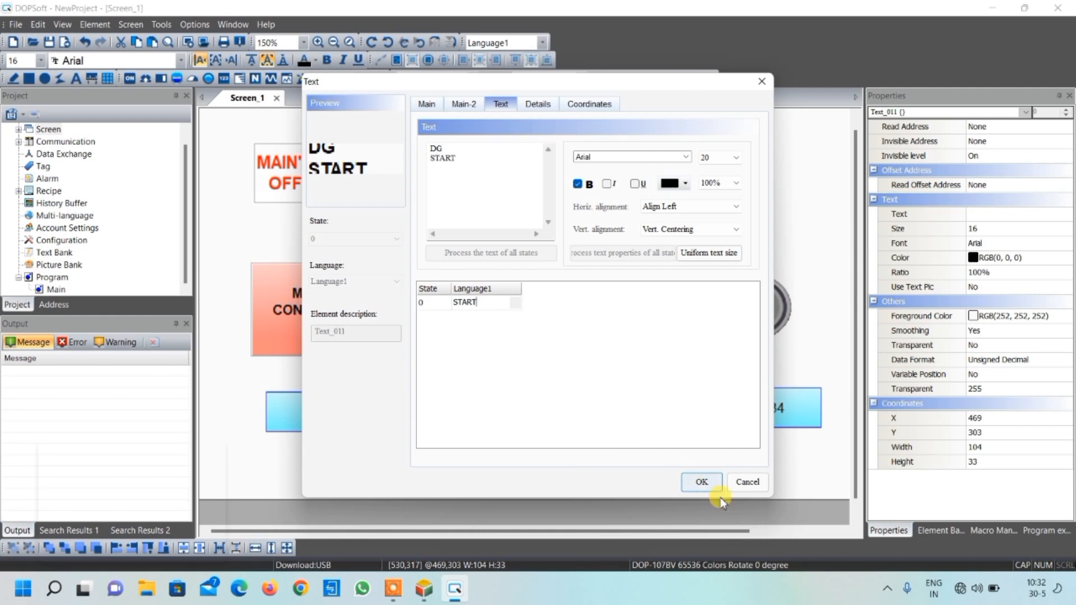
pyautogui.click(667, 207)
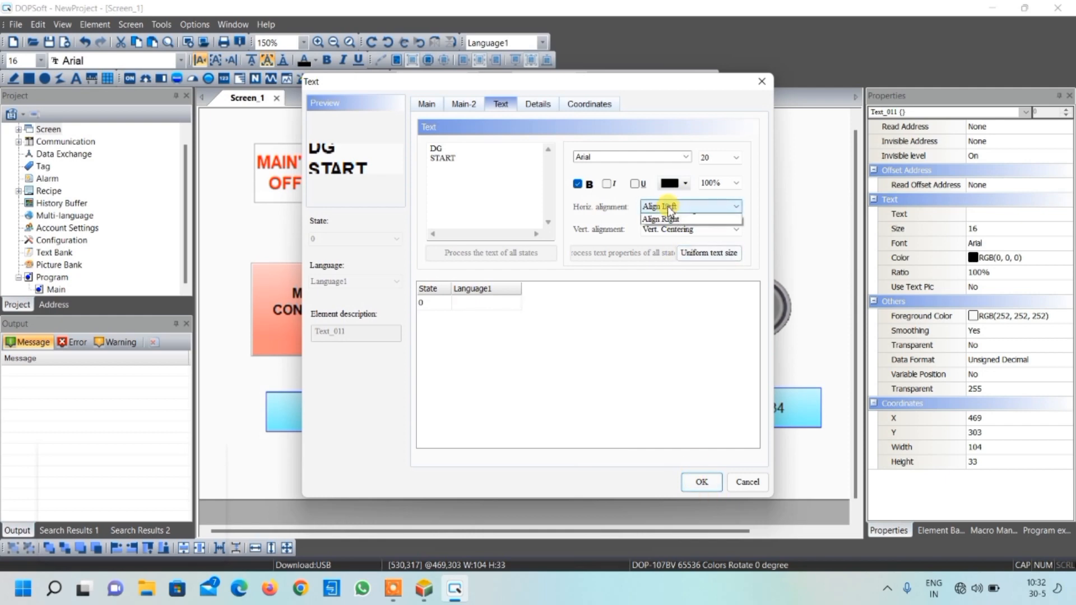
pyautogui.click(674, 226)
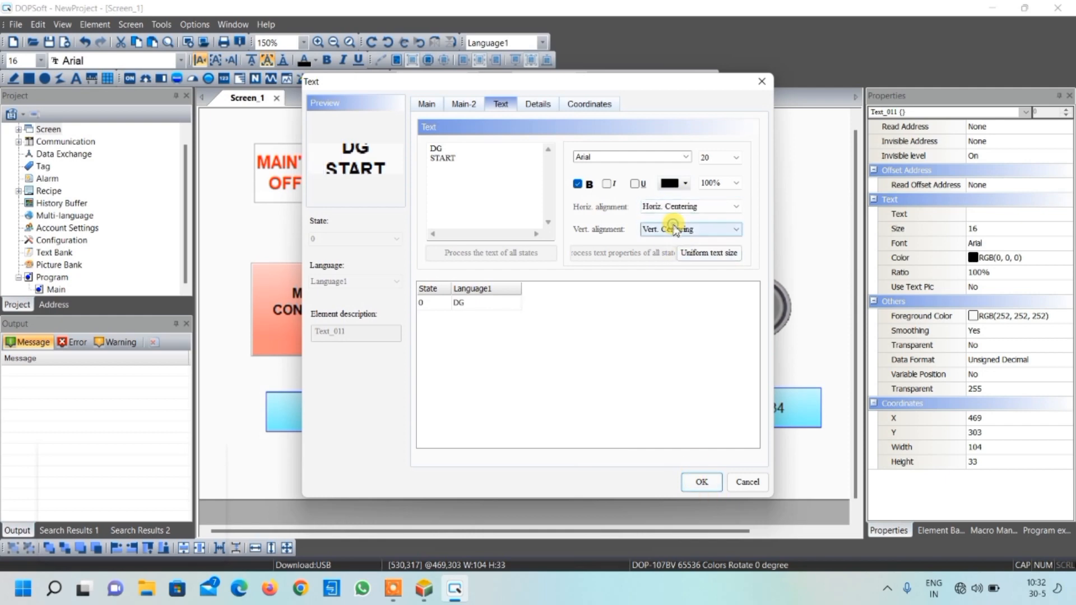
pyautogui.click(702, 481)
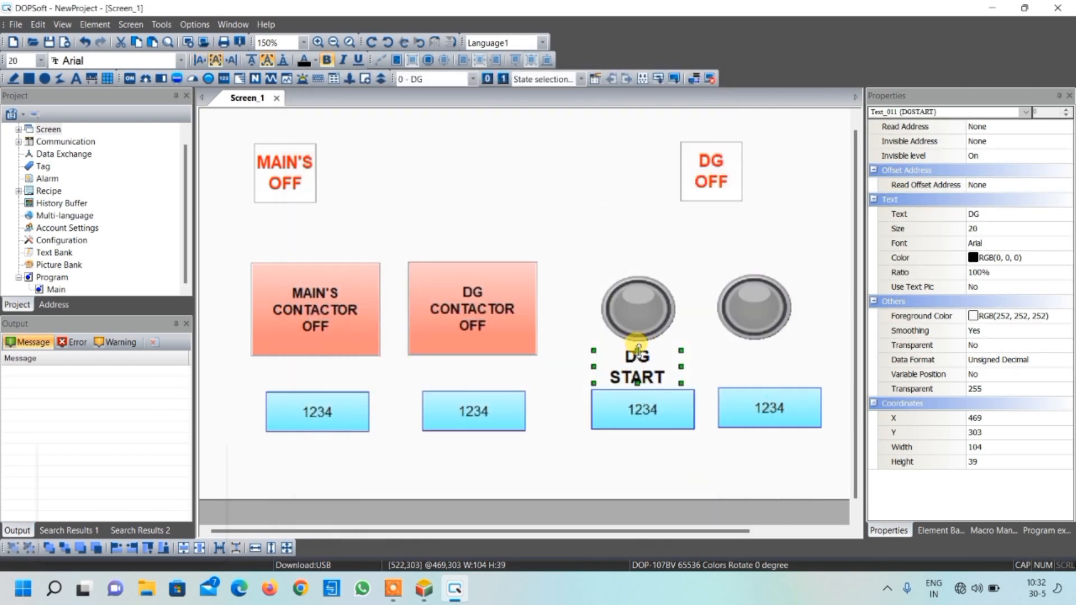
# Extend the DG START label upward to a height of about 43, and paste one copy of it onto the screen
pyautogui.moveTo(639, 346); pyautogui.dragTo(640, 347)
pyautogui.rightClick(644, 359)
pyautogui.click(687, 61)
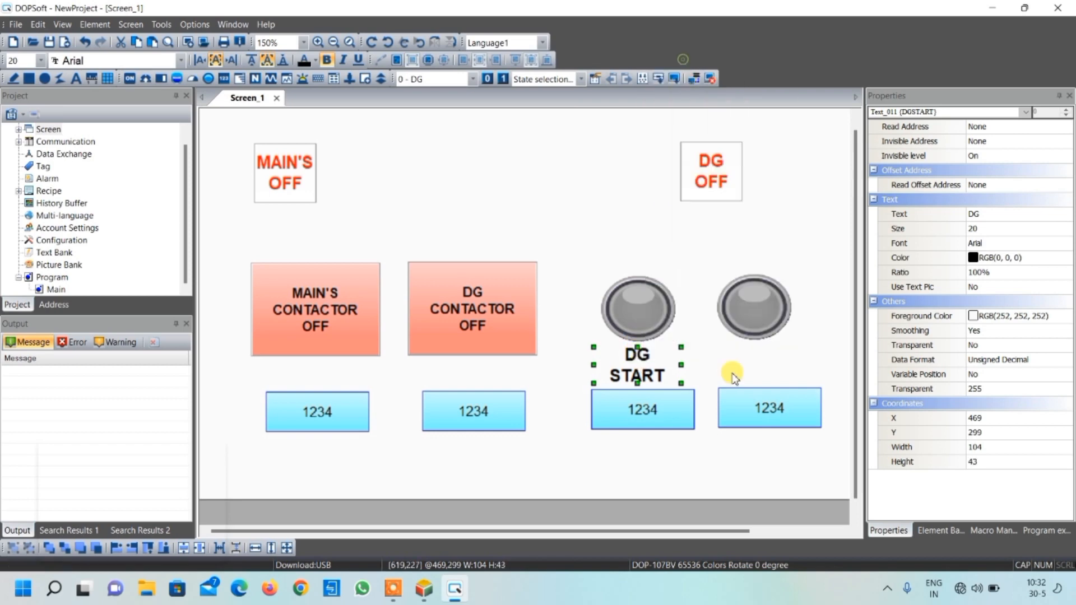
pyautogui.rightClick(718, 340)
pyautogui.click(790, 23)
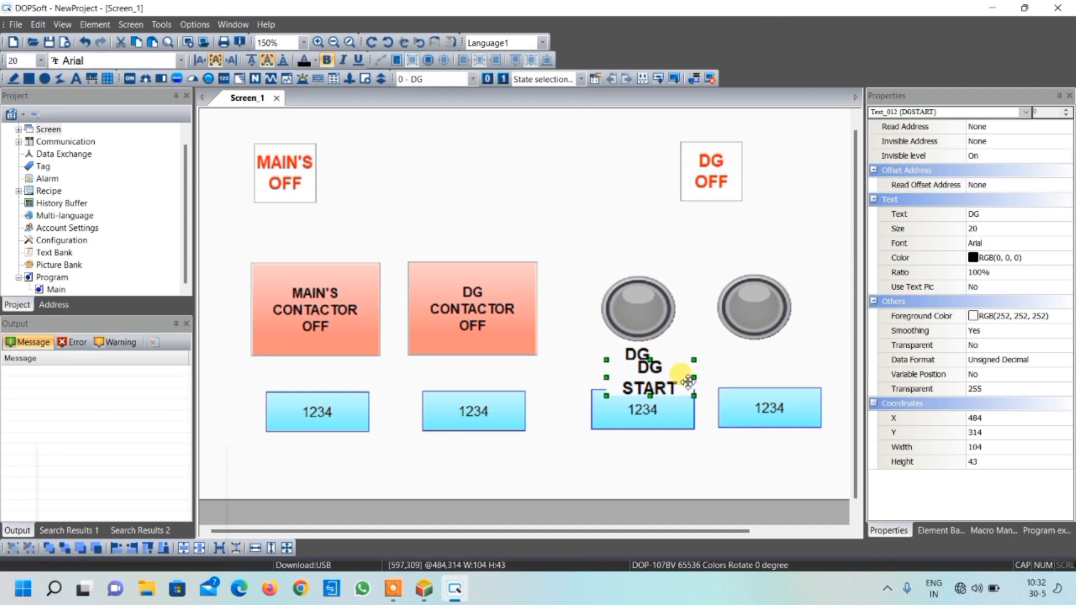
# Place the pasted DG START label beneath the right round lamp, and paste two more copies beneath the displays under the contactor indicators
pyautogui.moveTo(710, 378); pyautogui.dragTo(816, 365)
pyautogui.rightClick(757, 364)
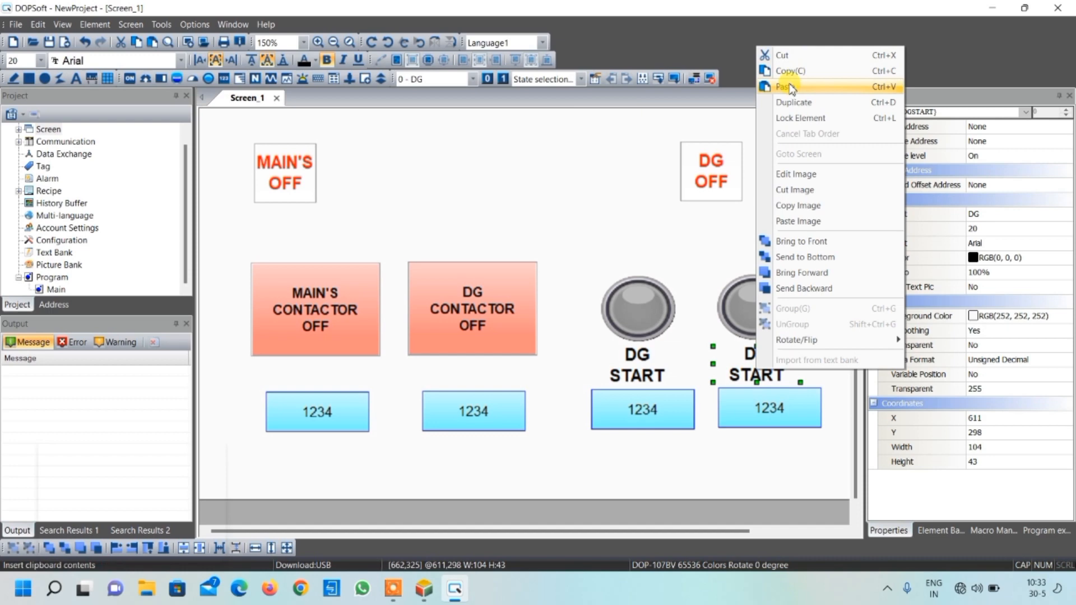
pyautogui.click(788, 85)
pyautogui.moveTo(667, 395); pyautogui.dragTo(319, 461)
pyautogui.rightClick(354, 452)
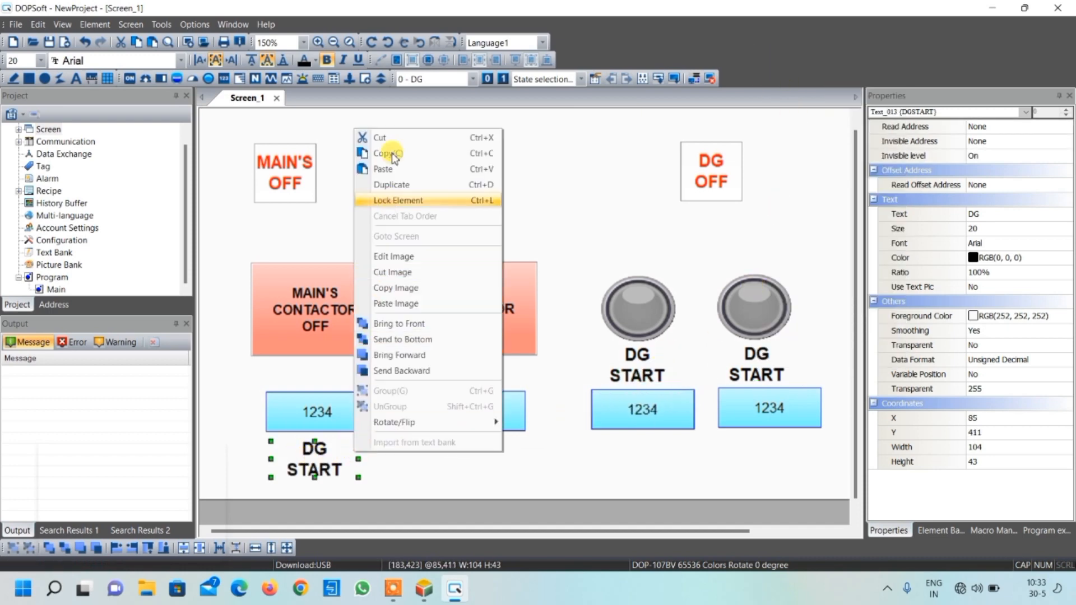
pyautogui.click(385, 169)
pyautogui.moveTo(652, 405); pyautogui.dragTo(458, 456)
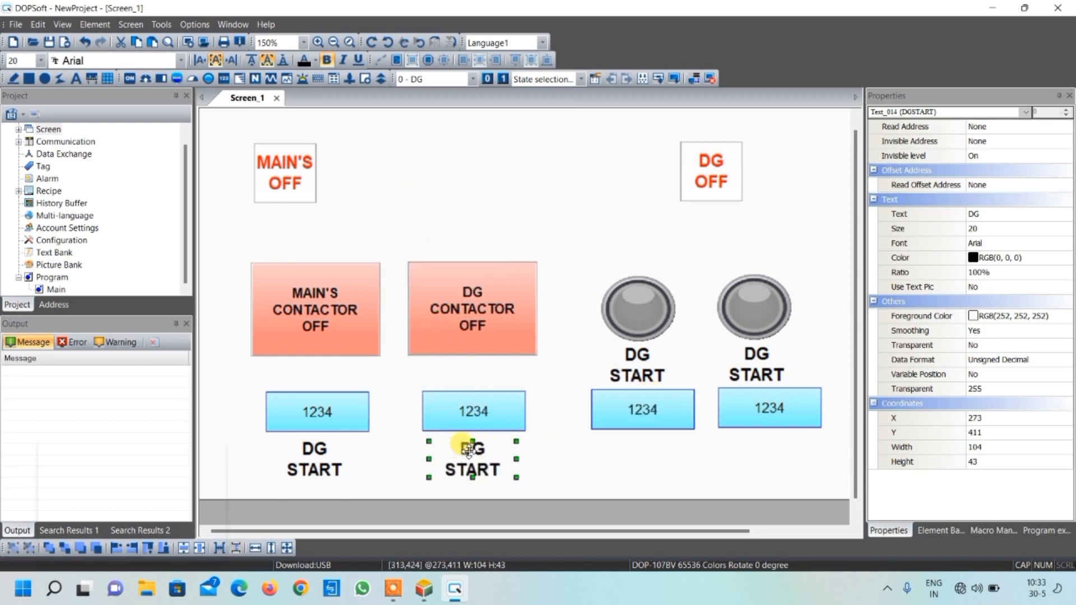
# Paste two more DG START labels and position one beneath each numeric display under the round lamps
pyautogui.rightClick(557, 440)
pyautogui.click(605, 129)
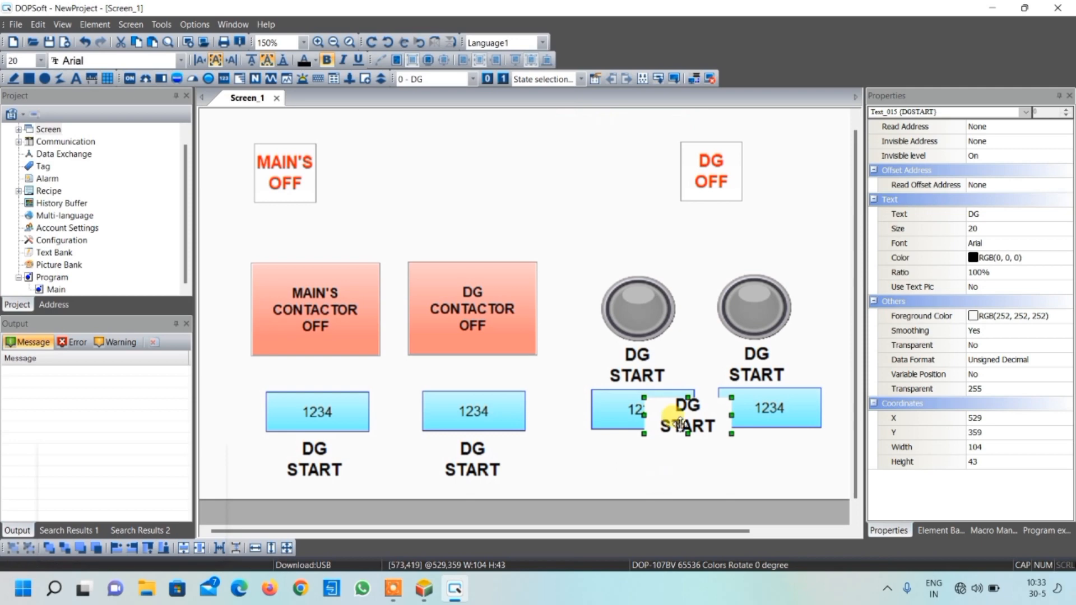
pyautogui.moveTo(631, 454)
pyautogui.mouseDown()
pyautogui.moveTo(629, 440)
pyautogui.moveTo(639, 449)
pyautogui.mouseUp()
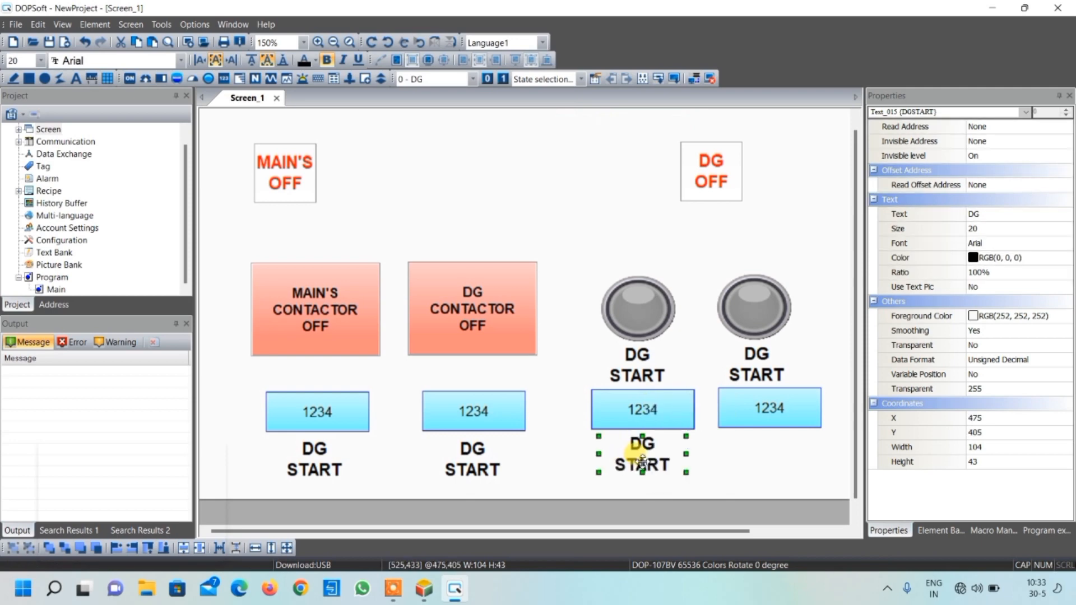
pyautogui.rightClick(630, 266)
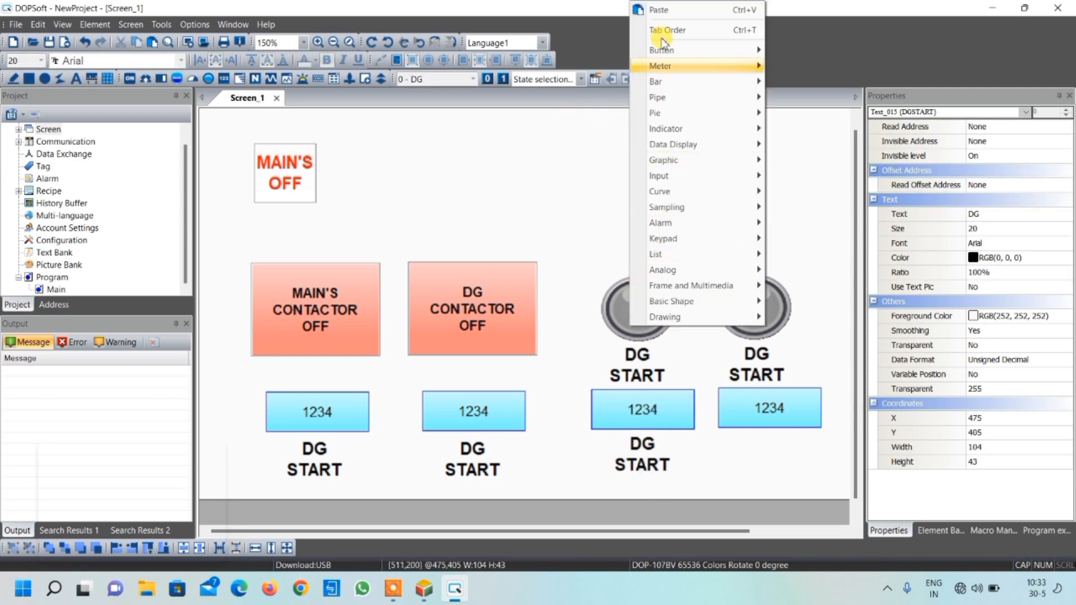
pyautogui.click(673, 10)
pyautogui.moveTo(706, 427); pyautogui.dragTo(781, 451)
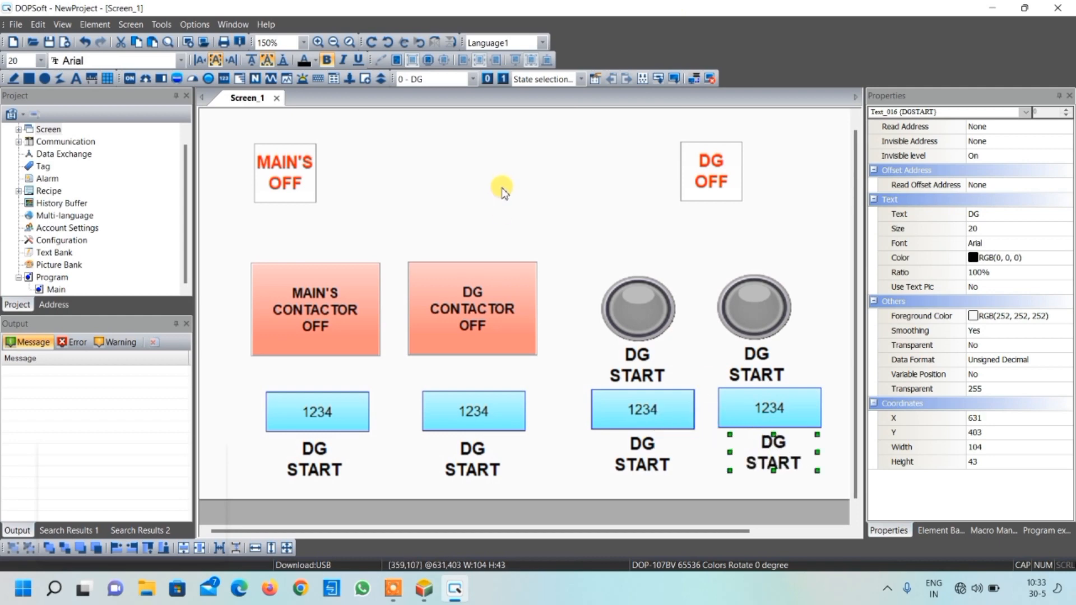
# Change the text of the label directly beneath the right round lamp to DG STOP and apply it
pyautogui.doubleClick(757, 370)
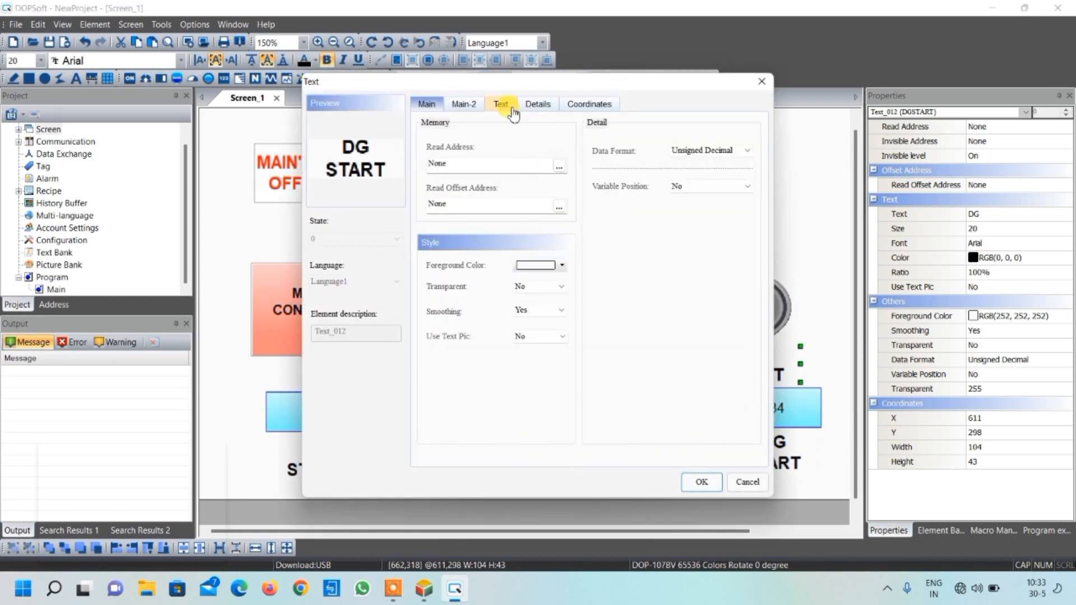
pyautogui.click(510, 113)
pyautogui.moveTo(470, 164); pyautogui.dragTo(437, 165)
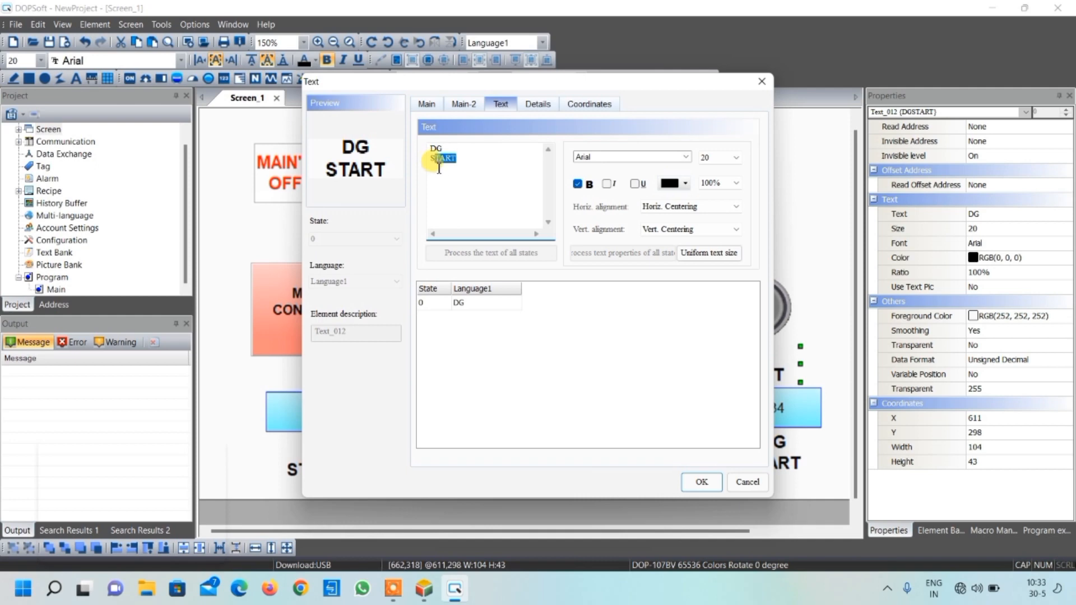
pyautogui.press('BackSpace')
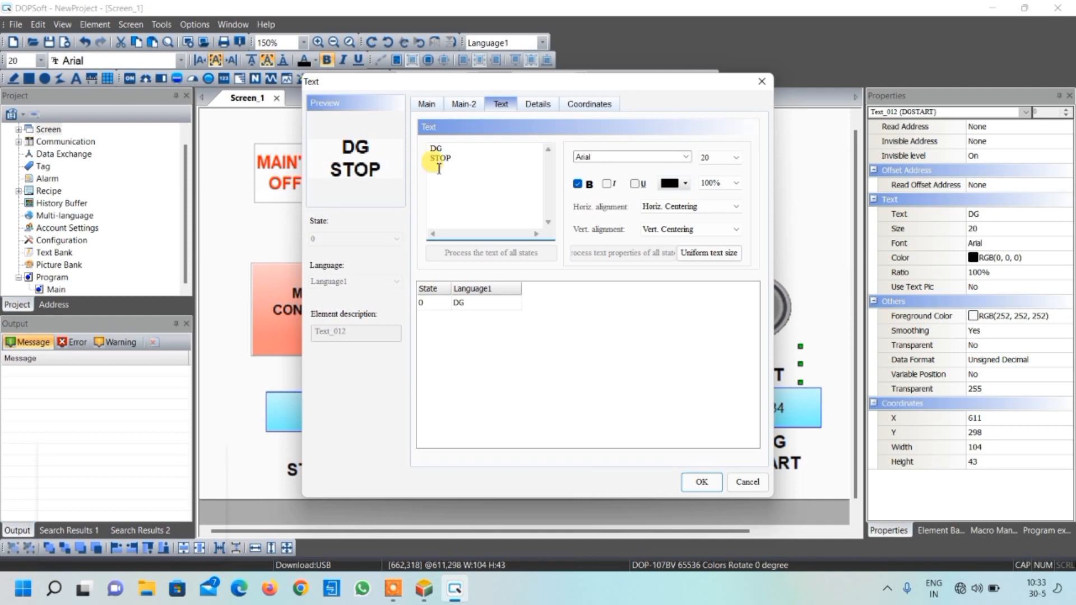
pyautogui.click(701, 483)
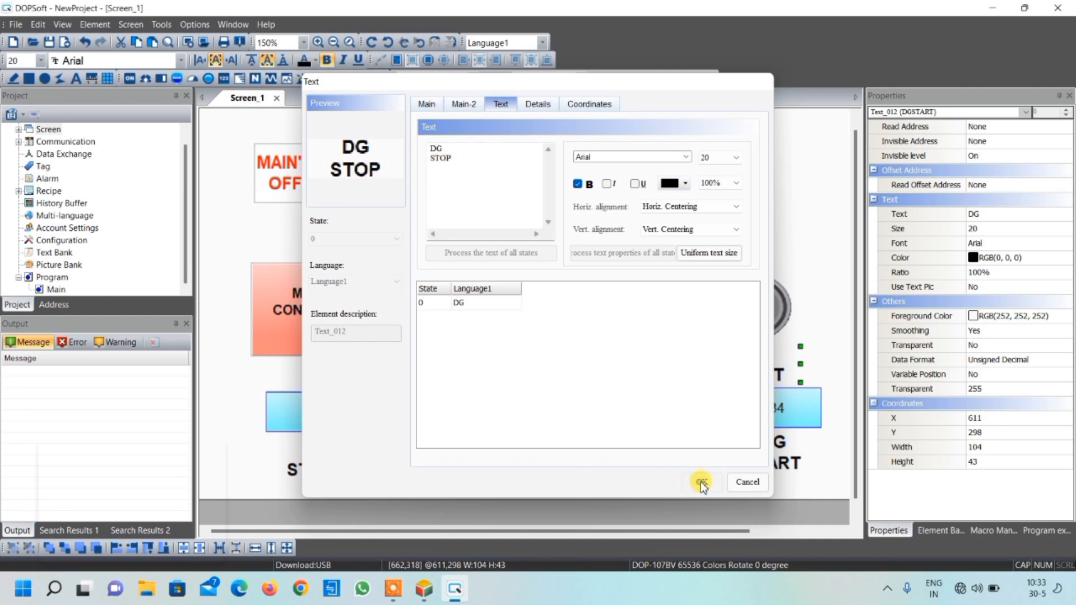
# Change the text of the label beneath the mains contactor's numeric display to T2 and apply it
pyautogui.click(322, 472)
pyautogui.doubleClick(322, 472)
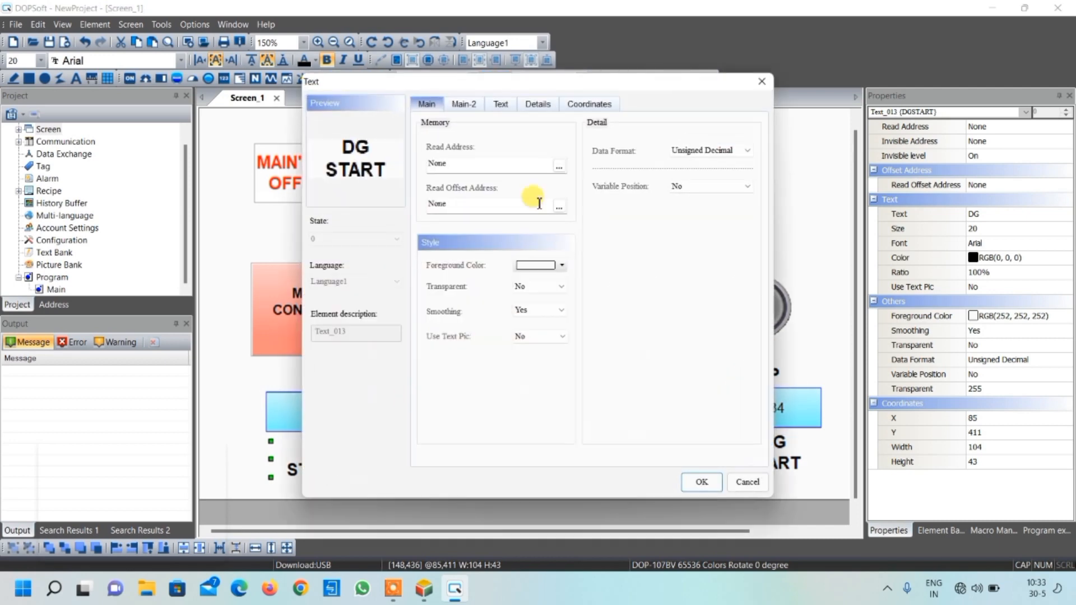
pyautogui.click(502, 104)
pyautogui.doubleClick(474, 303)
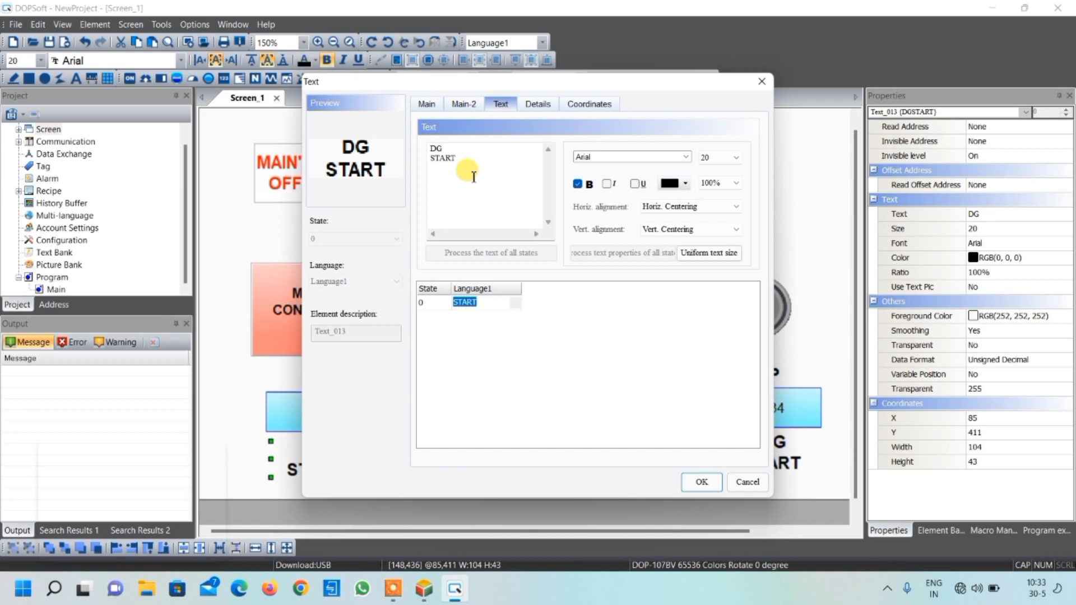
pyautogui.write('T2')
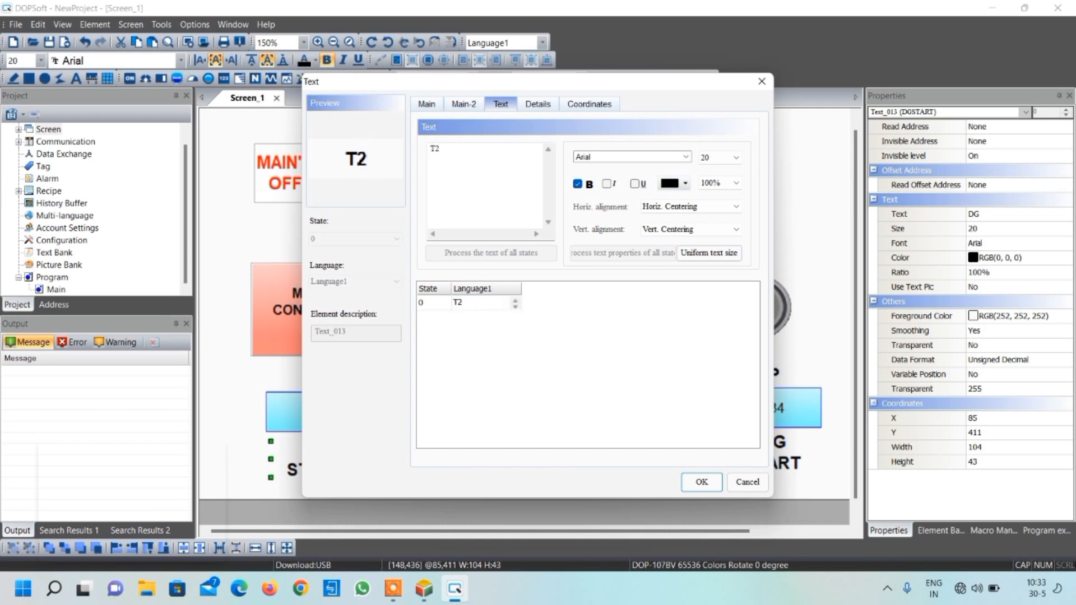
pyautogui.click(702, 482)
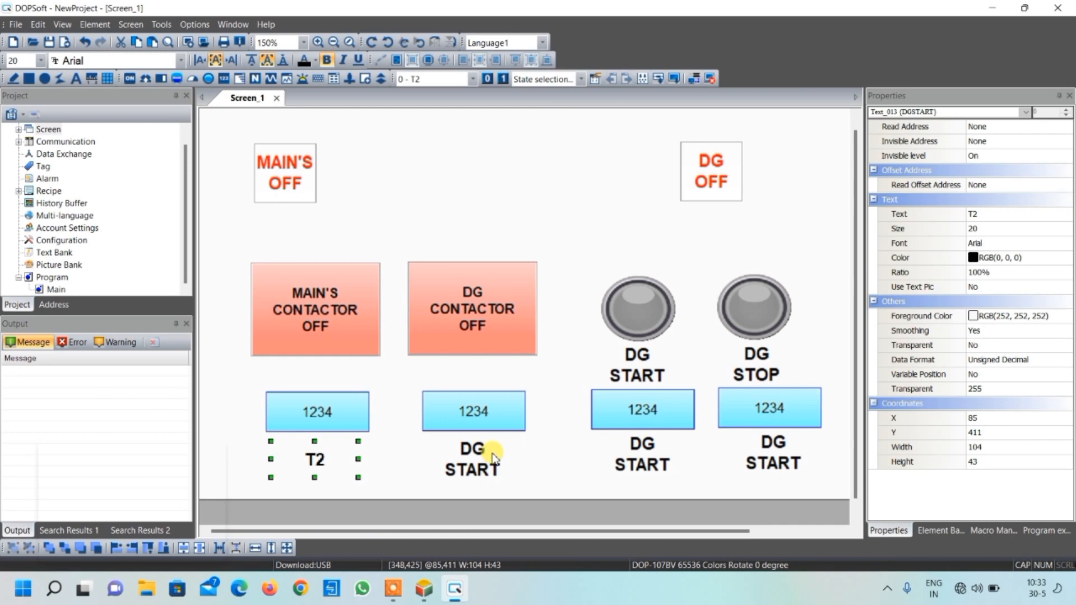
# Change the text of the label beneath the DG contactor's numeric display to T1 and apply it
pyautogui.doubleClick(473, 457)
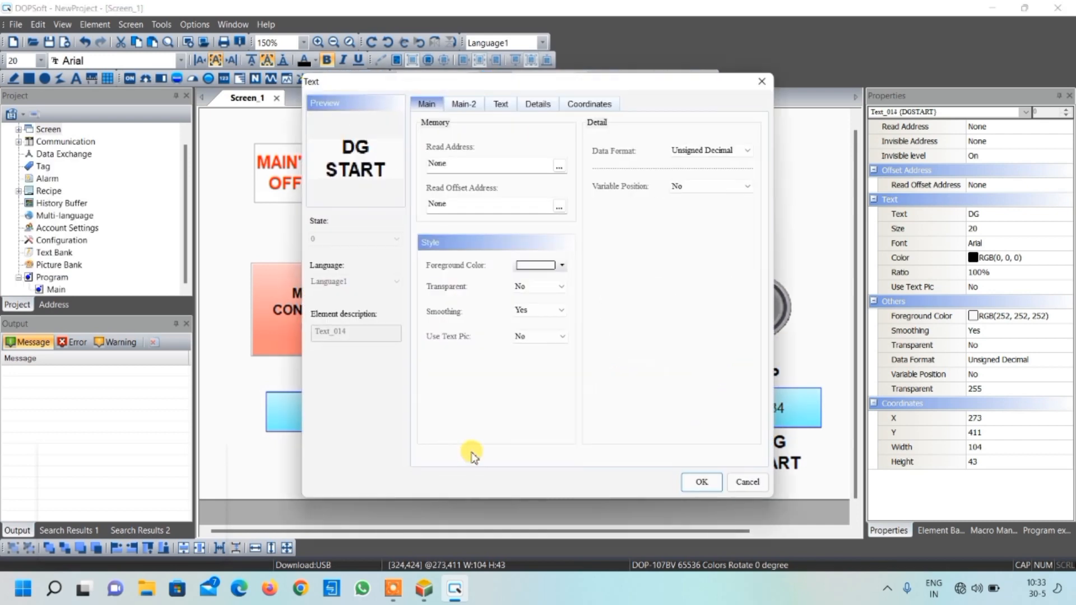
pyautogui.click(502, 107)
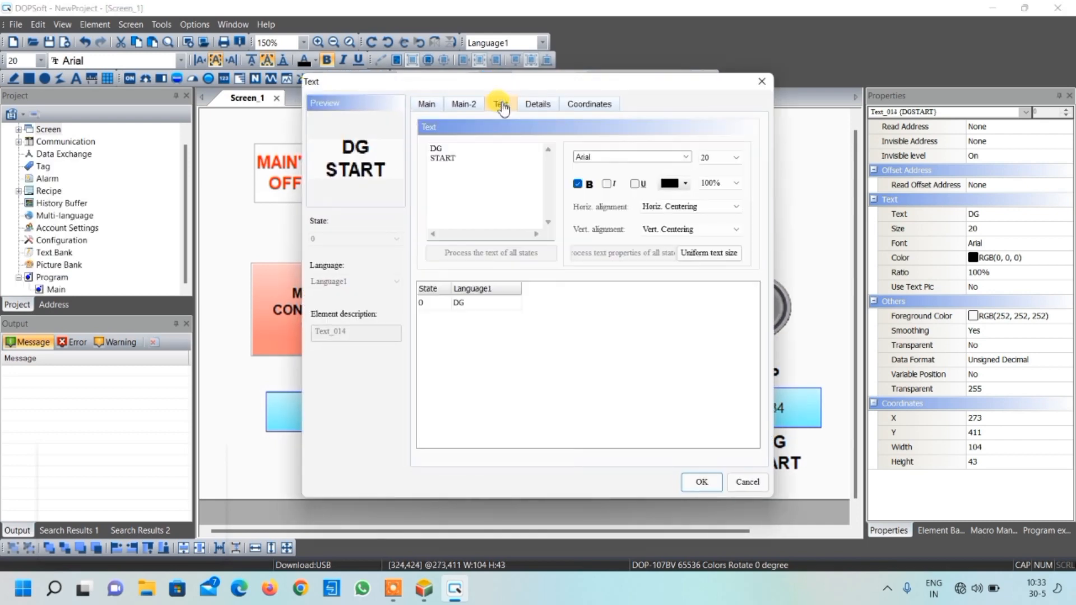
pyautogui.moveTo(457, 161); pyautogui.dragTo(424, 154)
pyautogui.write('T1')
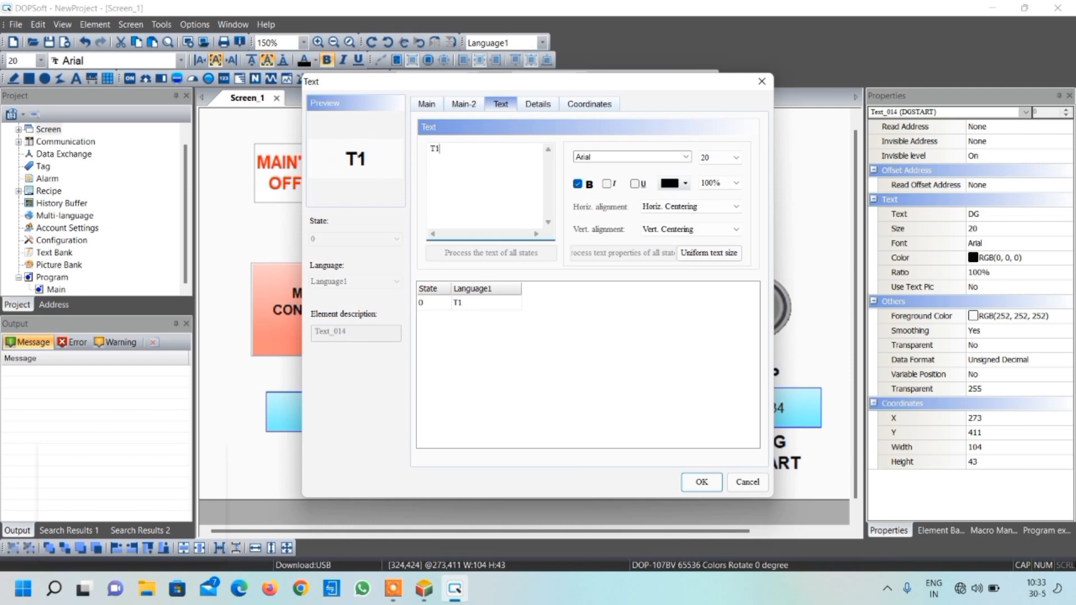
pyautogui.click(699, 481)
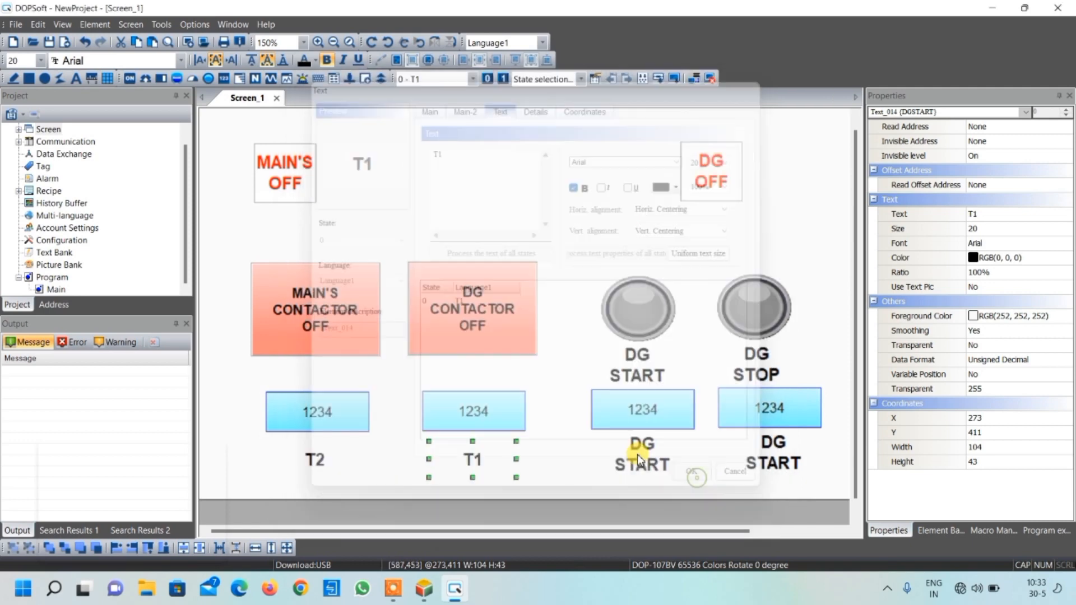
# Replace the label text beneath the DG START lamp's numeric display with T0 and apply it
pyautogui.click(637, 463)
pyautogui.doubleClick(638, 463)
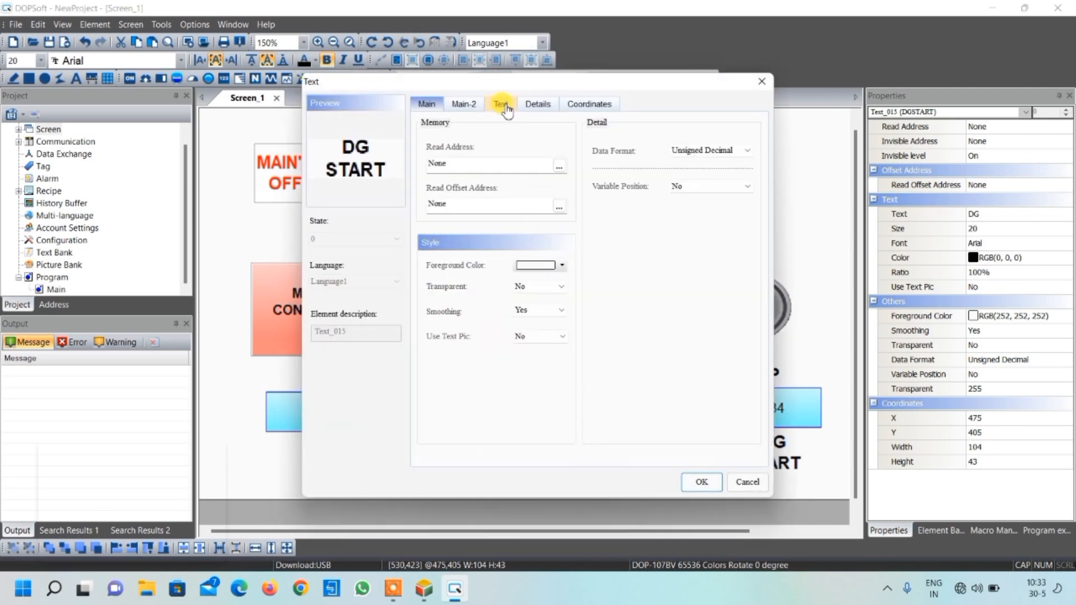
pyautogui.click(502, 105)
pyautogui.moveTo(467, 160); pyautogui.dragTo(433, 147)
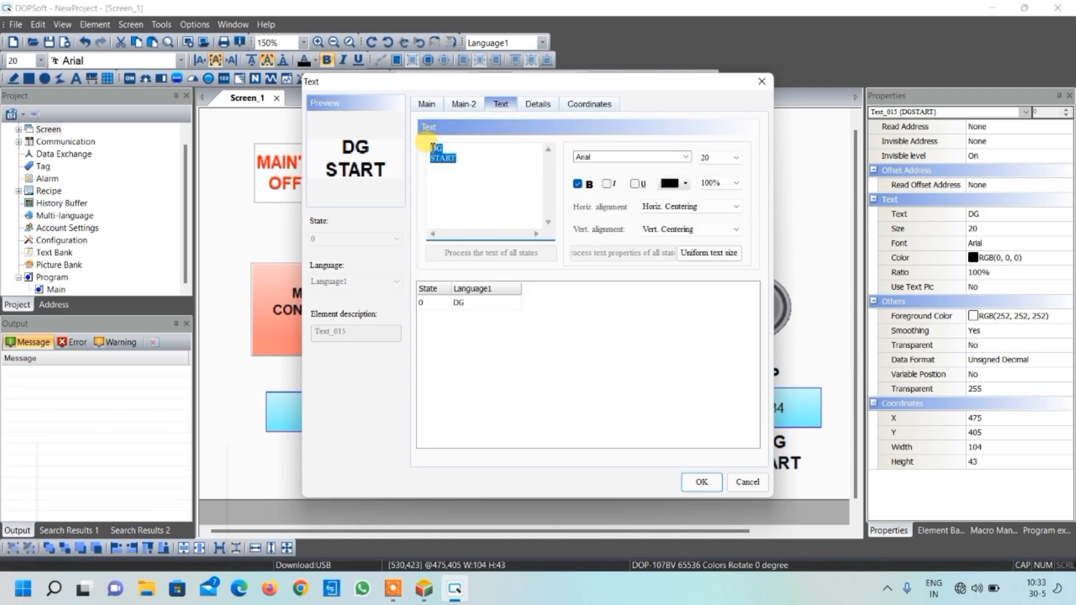
pyautogui.write('T0')
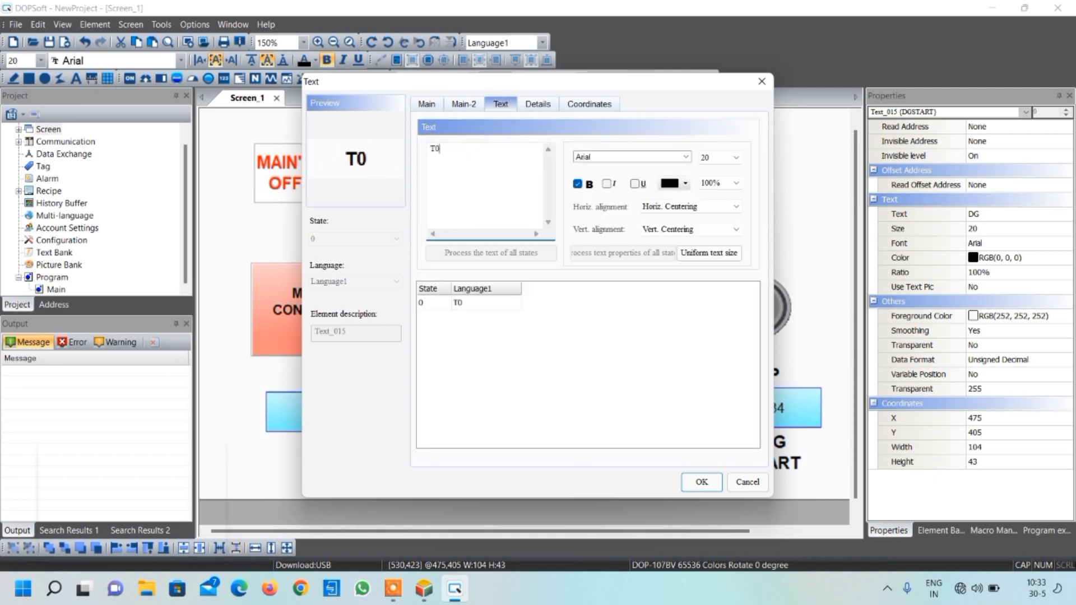
pyautogui.click(702, 482)
# Replace the label text beneath the DG STOP lamp's numeric display with T3 and apply it
pyautogui.doubleClick(773, 452)
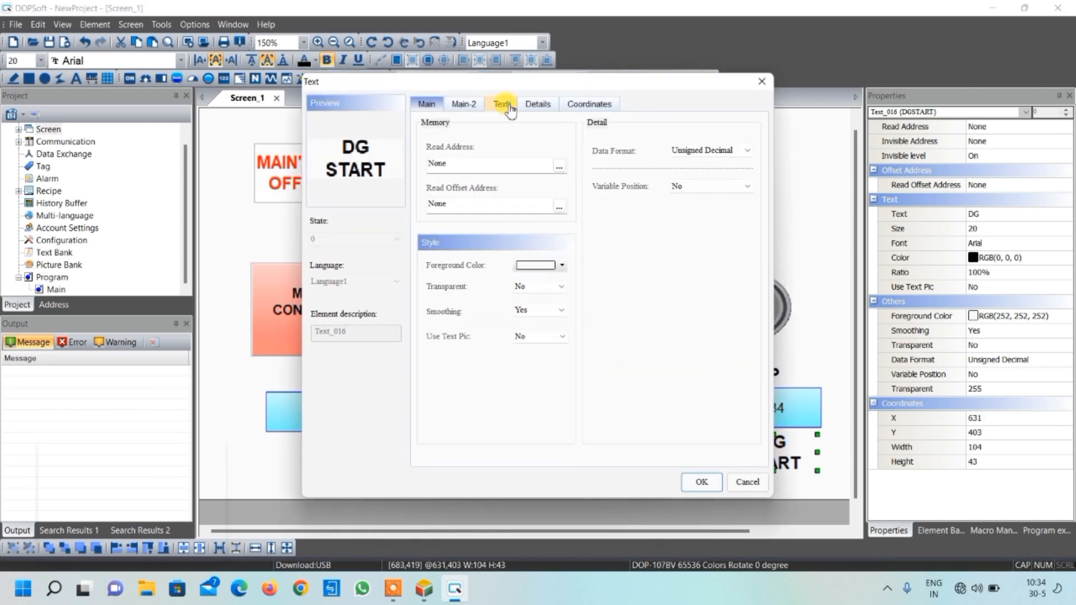
pyautogui.click(503, 104)
pyautogui.moveTo(505, 157); pyautogui.dragTo(440, 144)
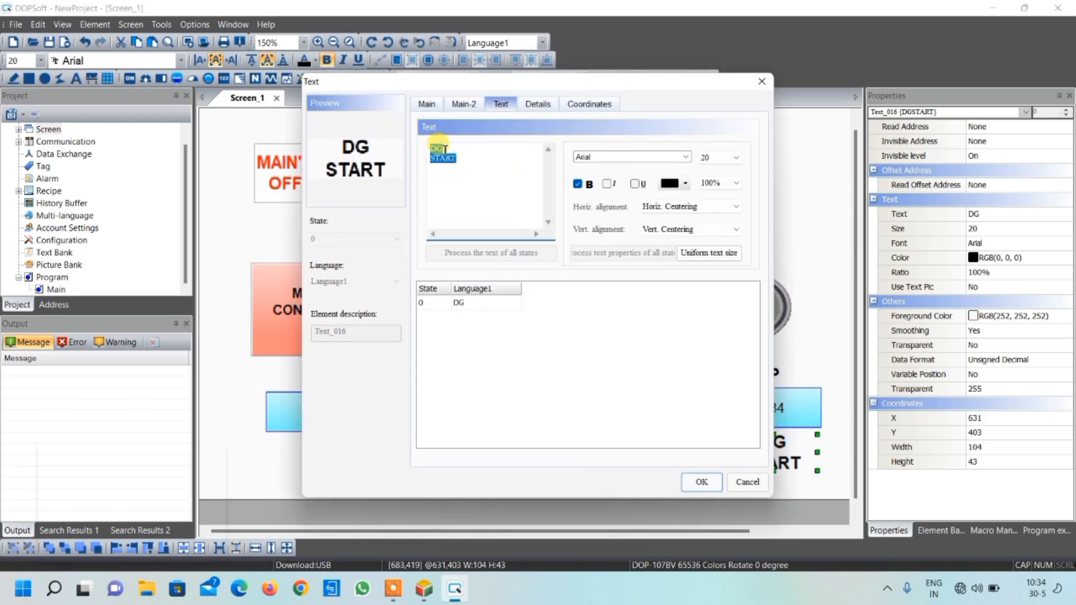
pyautogui.write('T3')
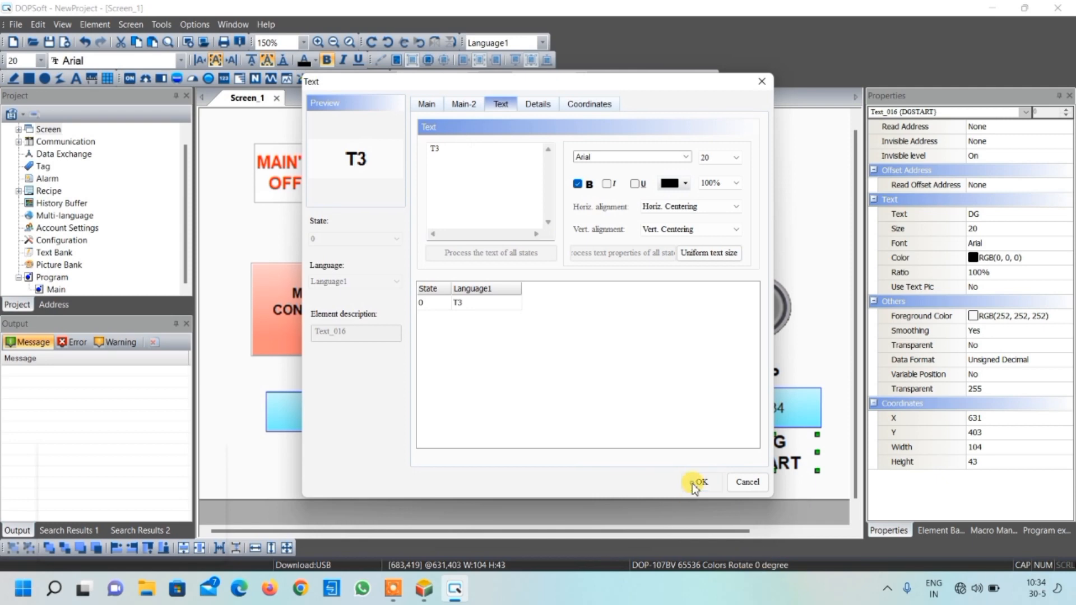
pyautogui.click(694, 483)
# Add a text element about 371 by 34 above and between the MAIN'S and DG buttons, reading AUTO MAINS FAILURE CONTROLLER USING PLC
pyautogui.click(76, 79)
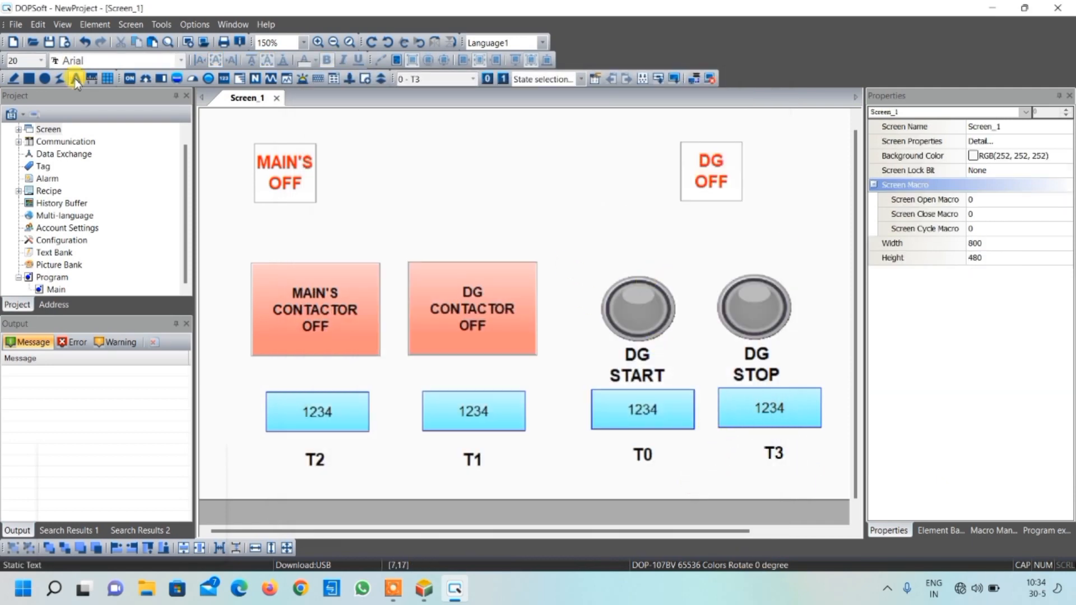
pyautogui.moveTo(349, 117); pyautogui.dragTo(663, 145)
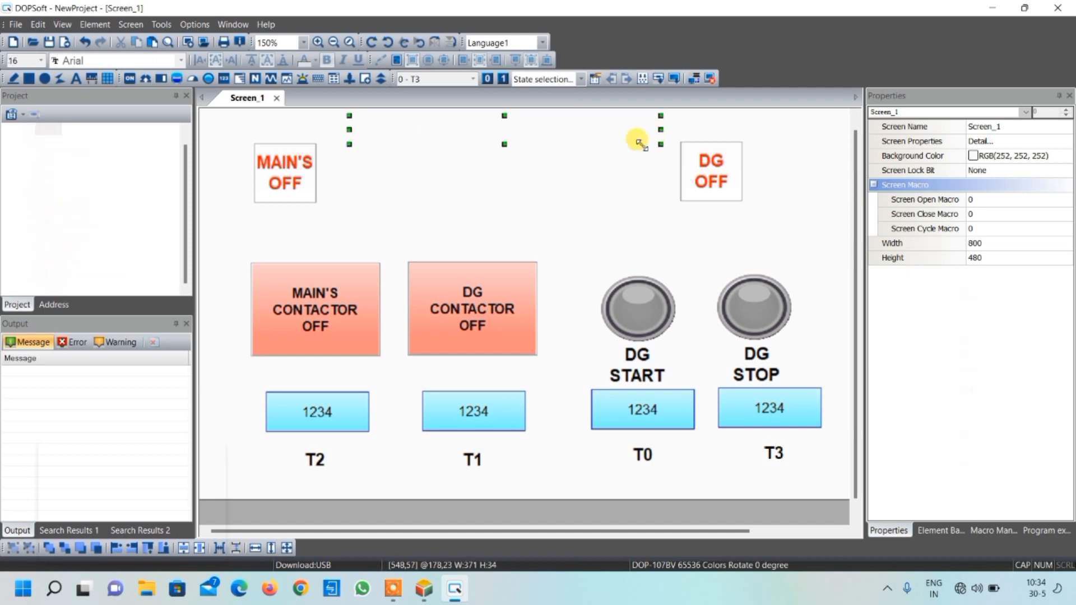
pyautogui.doubleClick(540, 125)
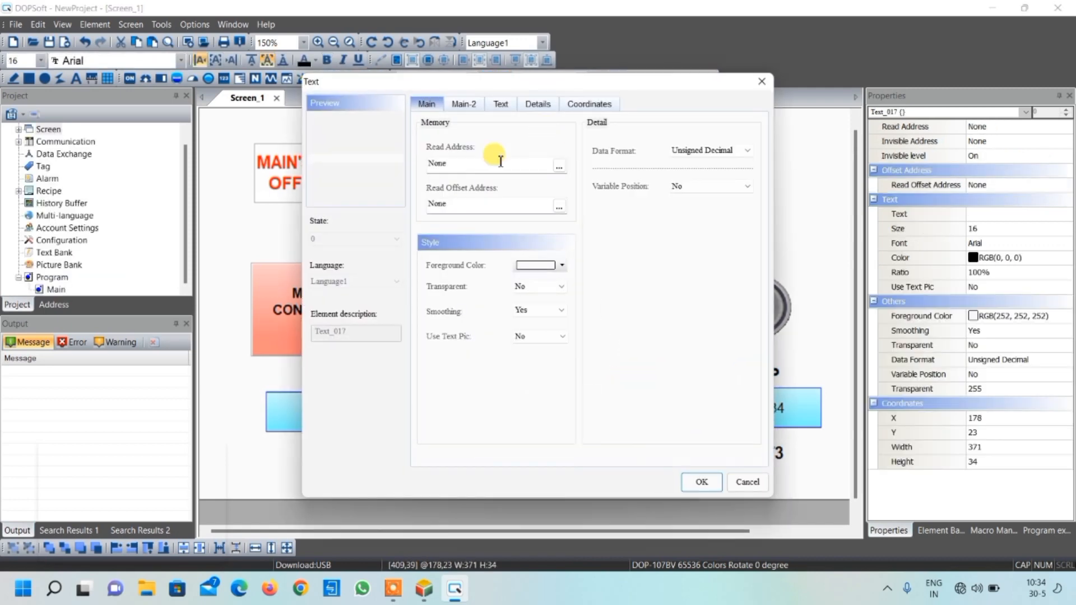
pyautogui.click(499, 104)
pyautogui.click(465, 302)
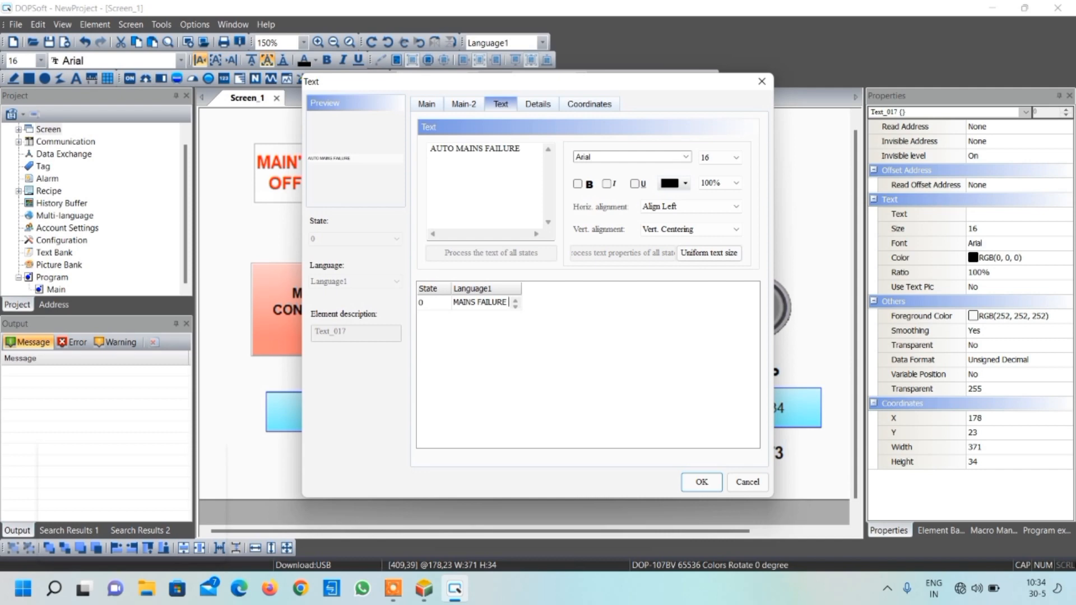
pyautogui.write('NTRO')
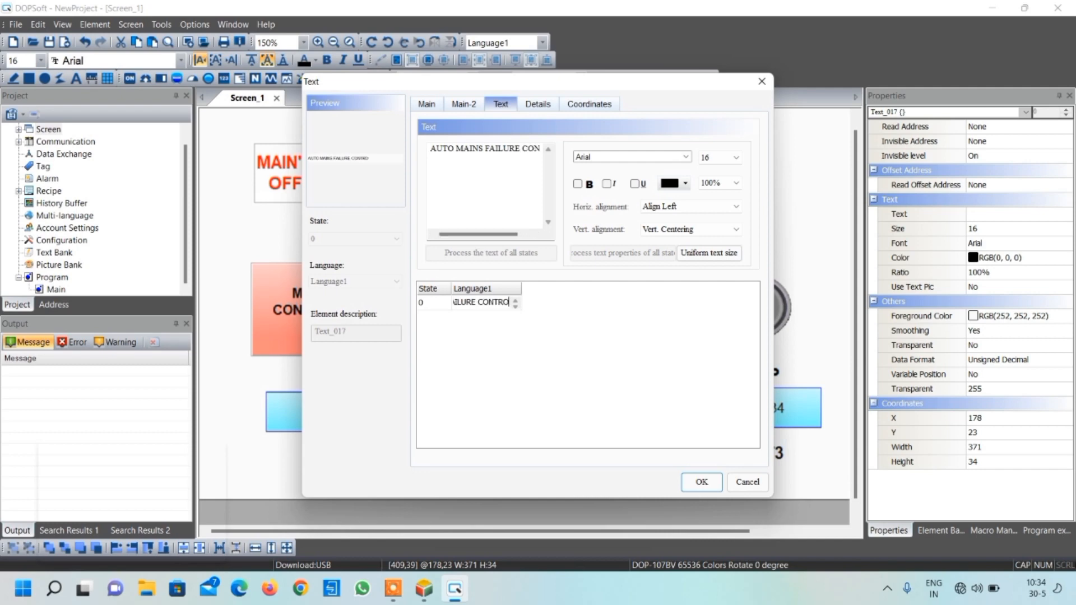
pyautogui.write('LLER USIN')
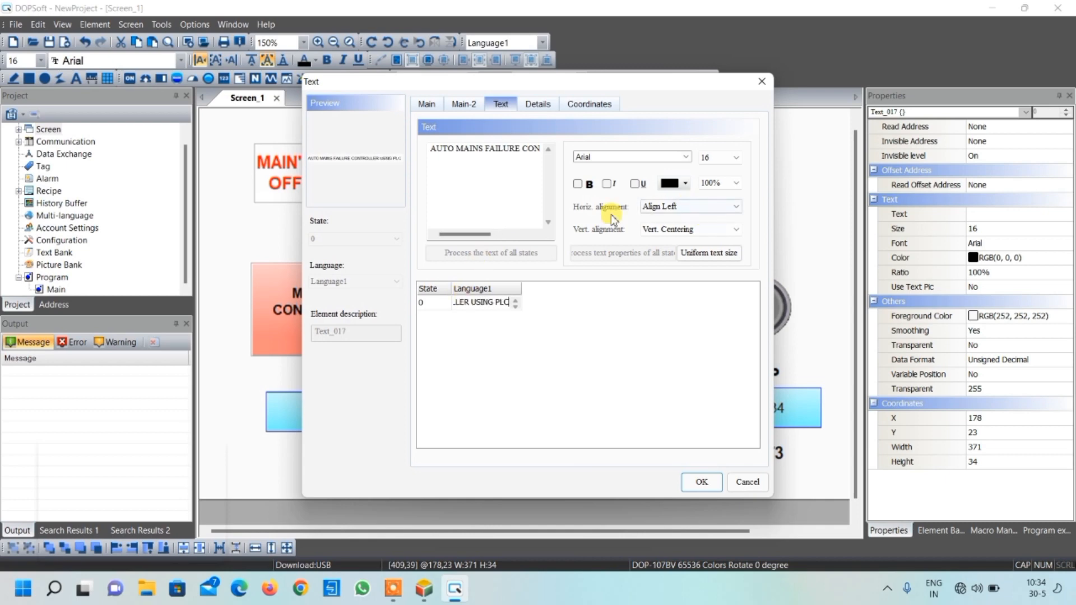
# Make the title text bold and set its colour to orange, RGB 255, 128, 64
pyautogui.click(578, 184)
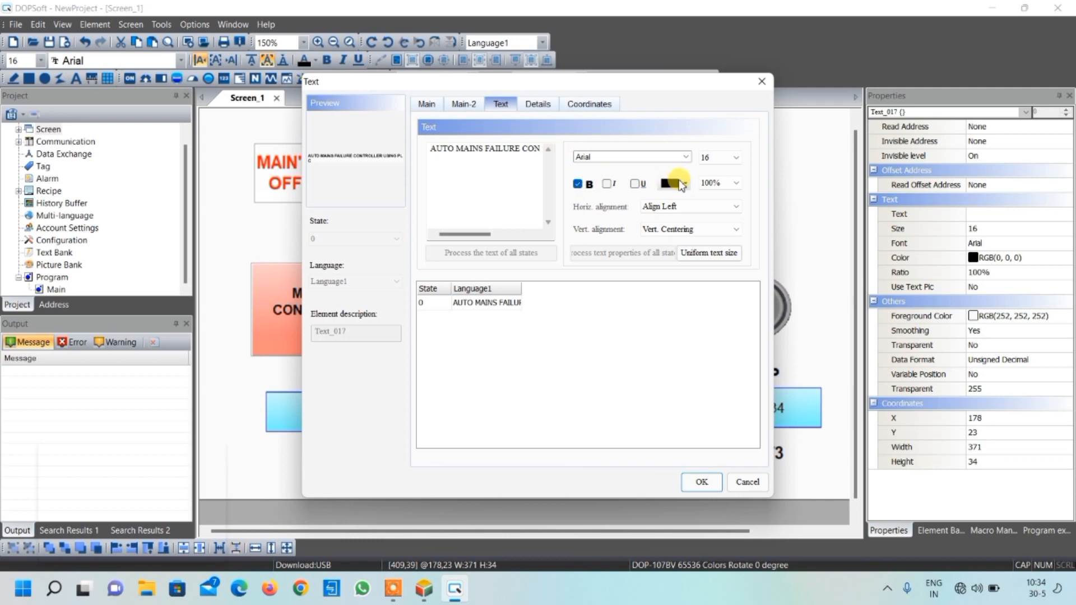
pyautogui.click(687, 185)
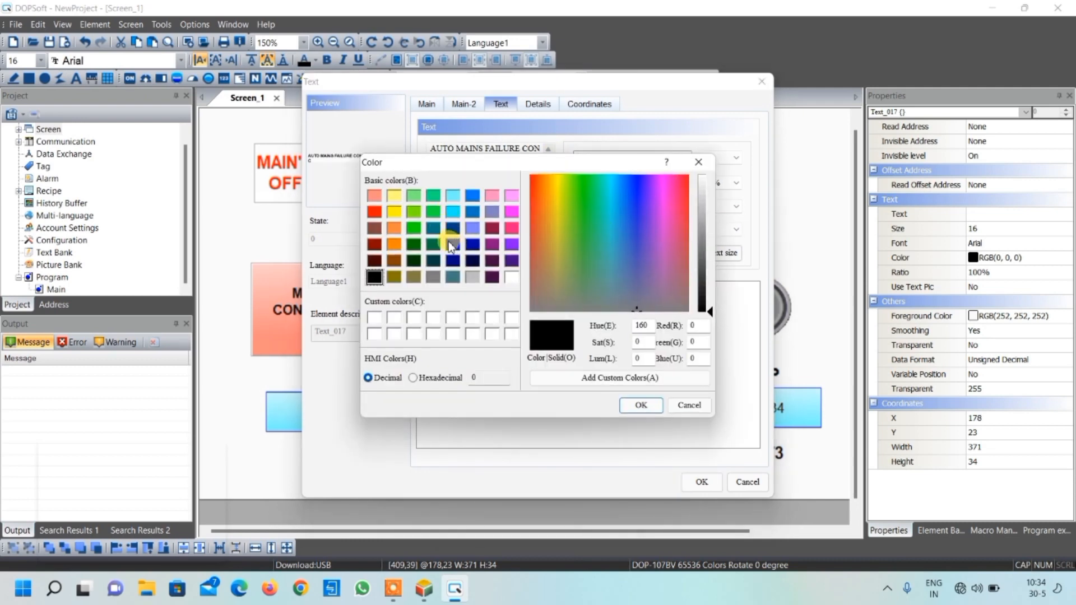
pyautogui.click(394, 228)
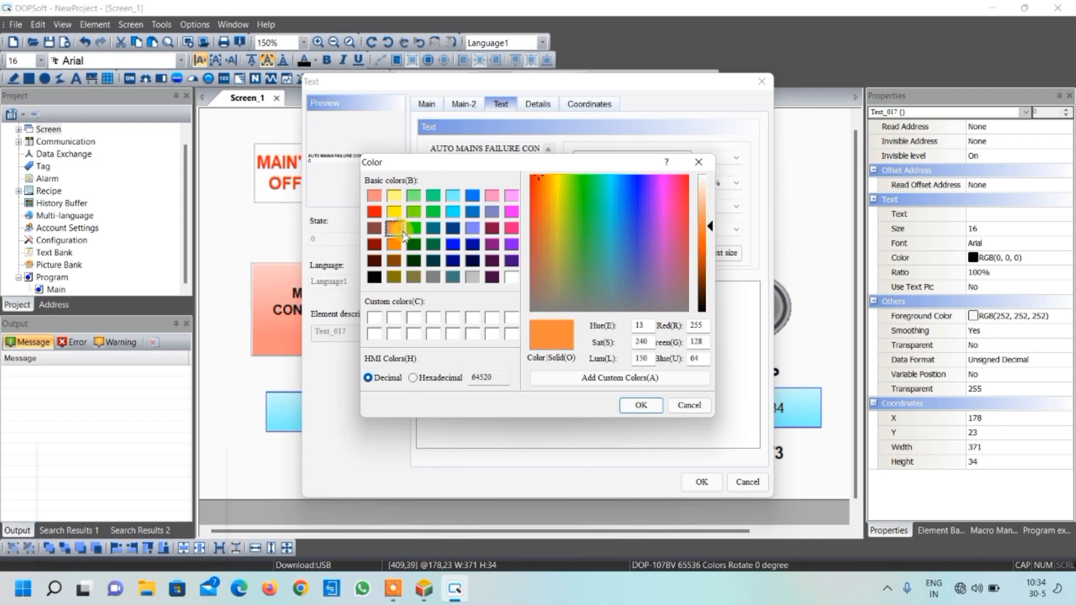
pyautogui.click(641, 405)
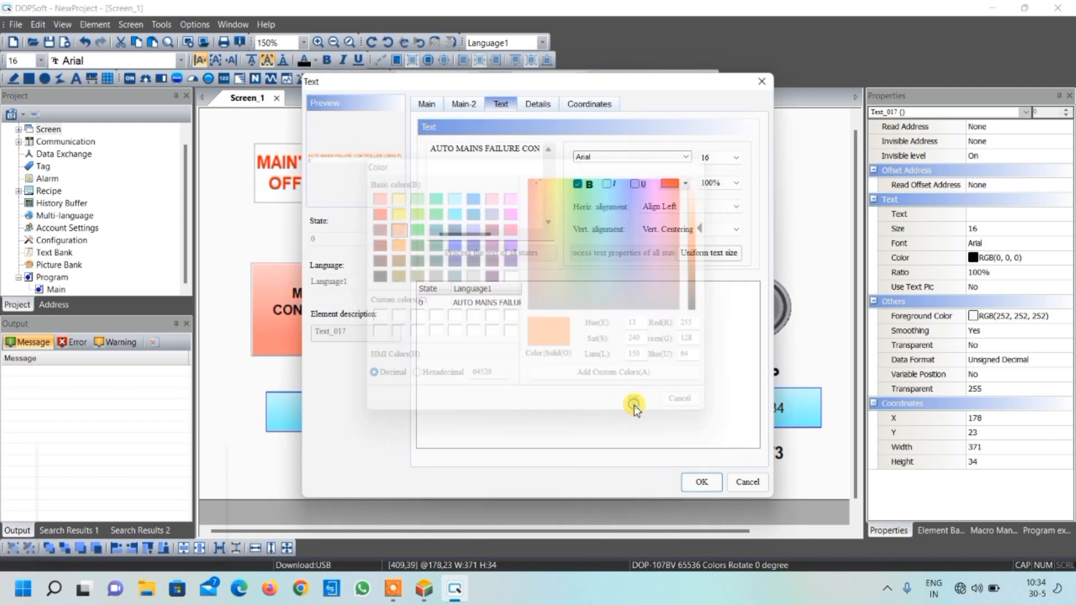
# Apply the title's formatting, resize its text box to about 457 by 45 and centre the text horizontally
pyautogui.click(706, 482)
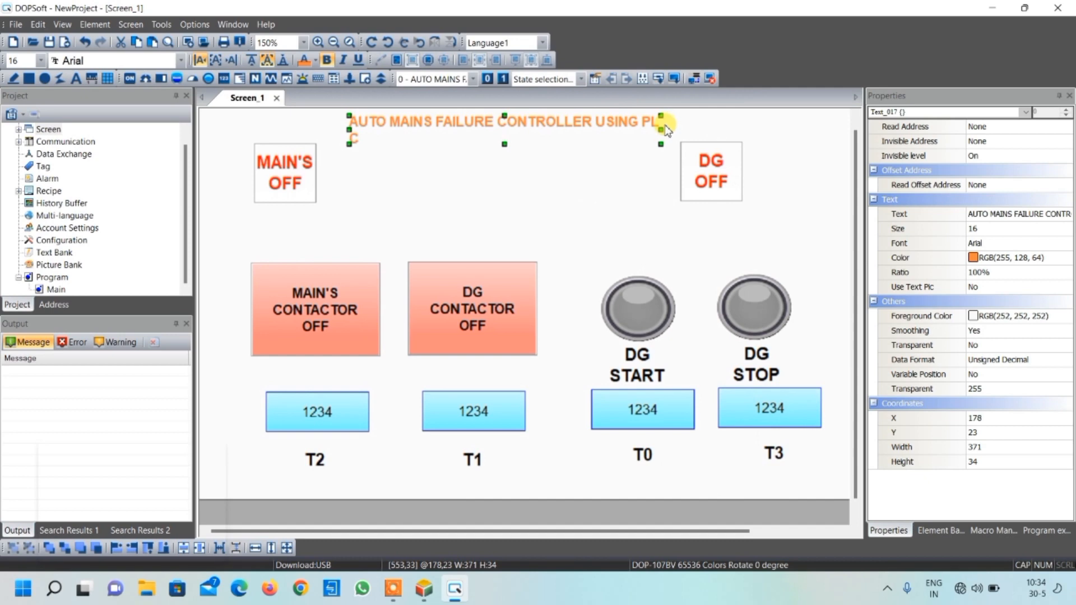
pyautogui.moveTo(662, 130); pyautogui.dragTo(731, 127)
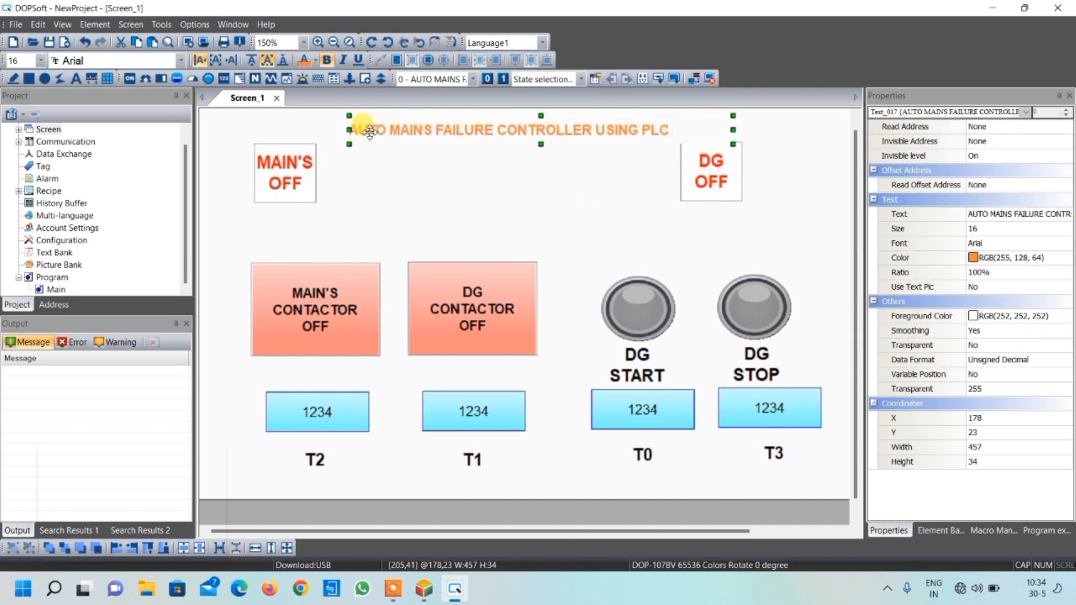
pyautogui.doubleClick(421, 129)
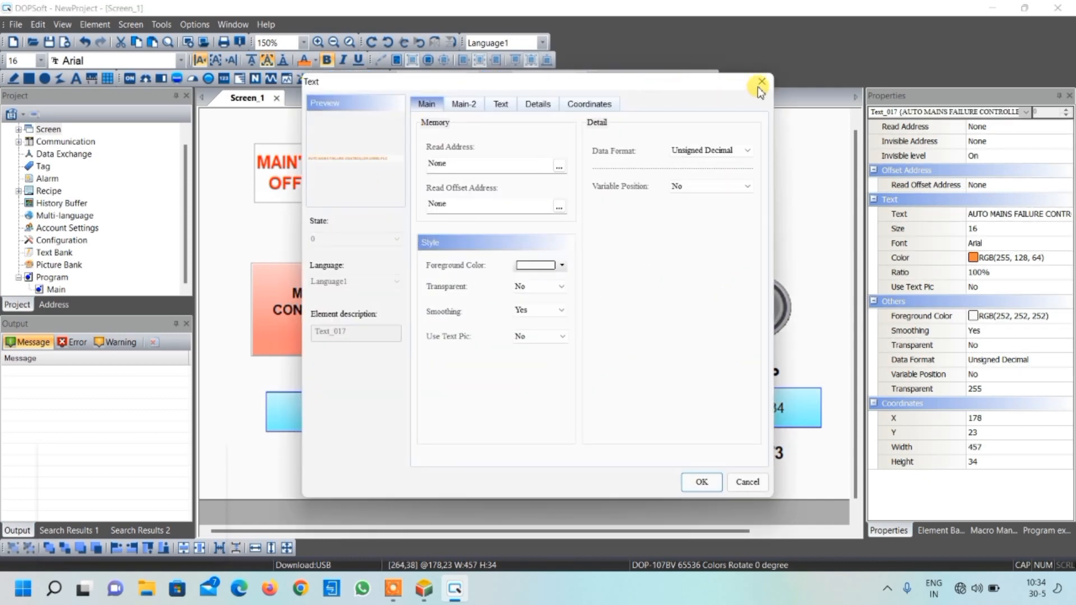
pyautogui.click(755, 85)
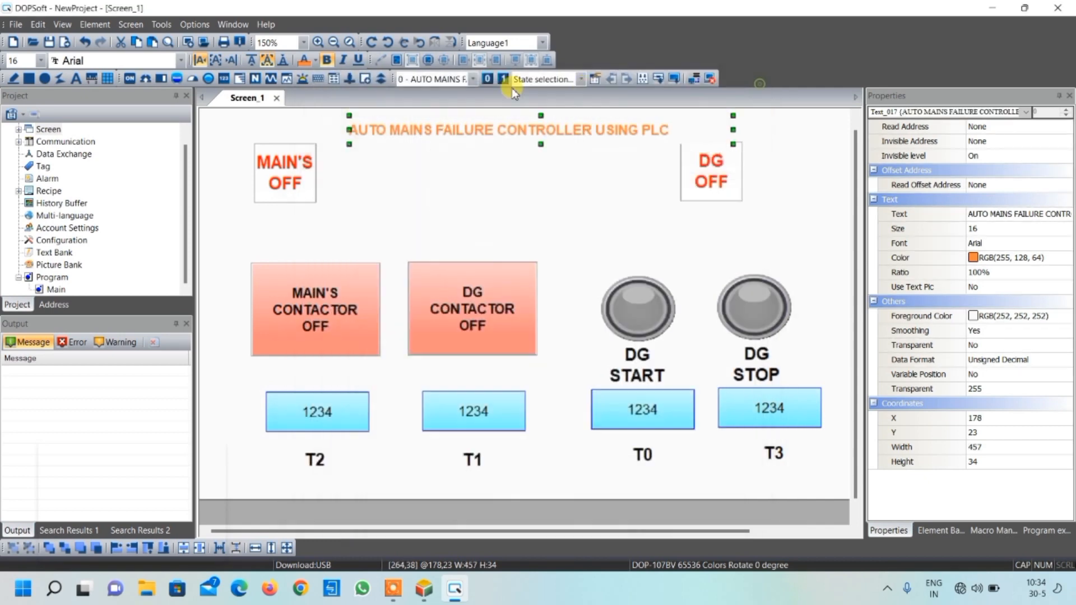
pyautogui.click(218, 58)
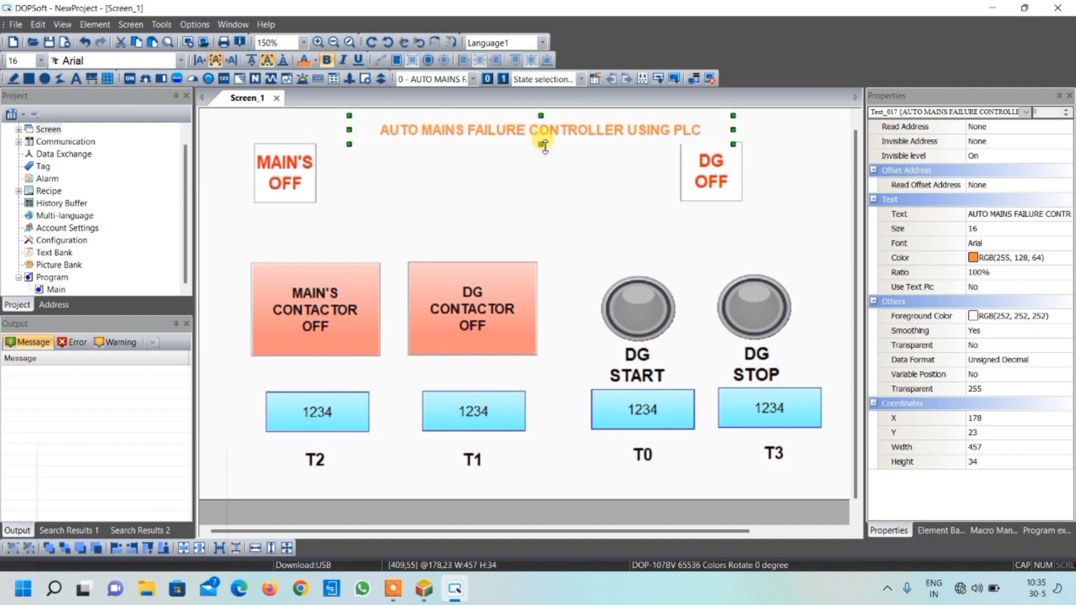
pyautogui.moveTo(543, 145)
pyautogui.mouseDown()
pyautogui.moveTo(543, 154)
pyautogui.moveTo(528, 129)
pyautogui.mouseUp()
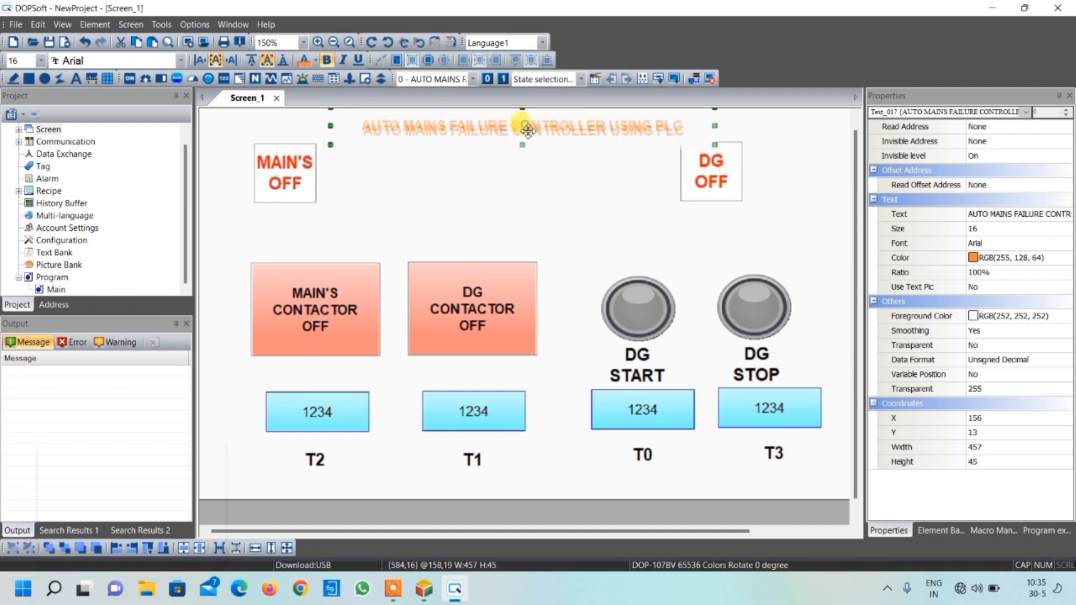
# Set the title's font size to 20 and apply it
pyautogui.doubleClick(529, 129)
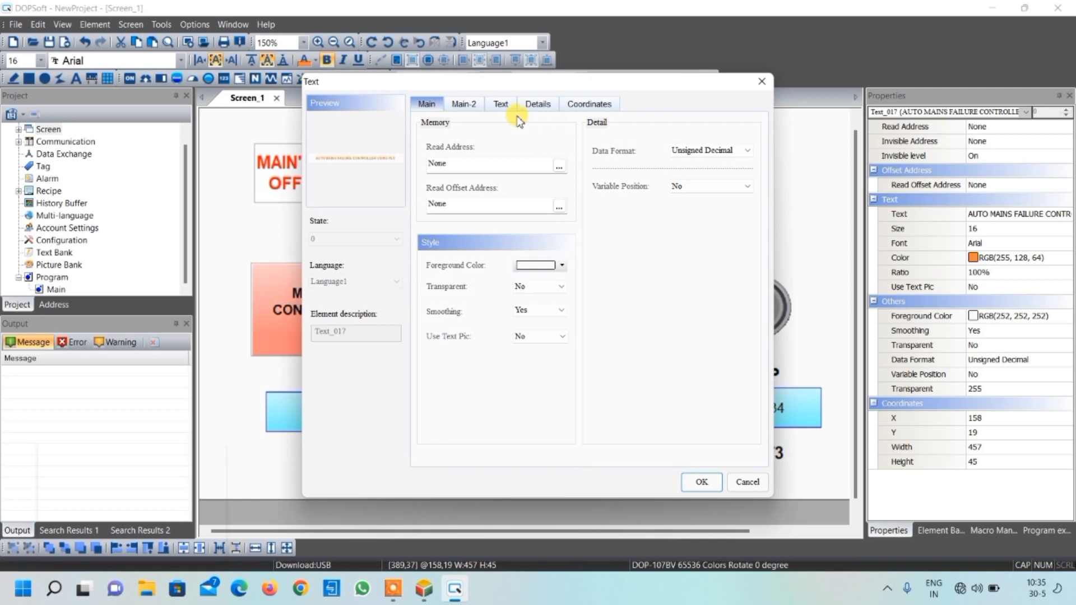
pyautogui.click(515, 114)
pyautogui.click(727, 159)
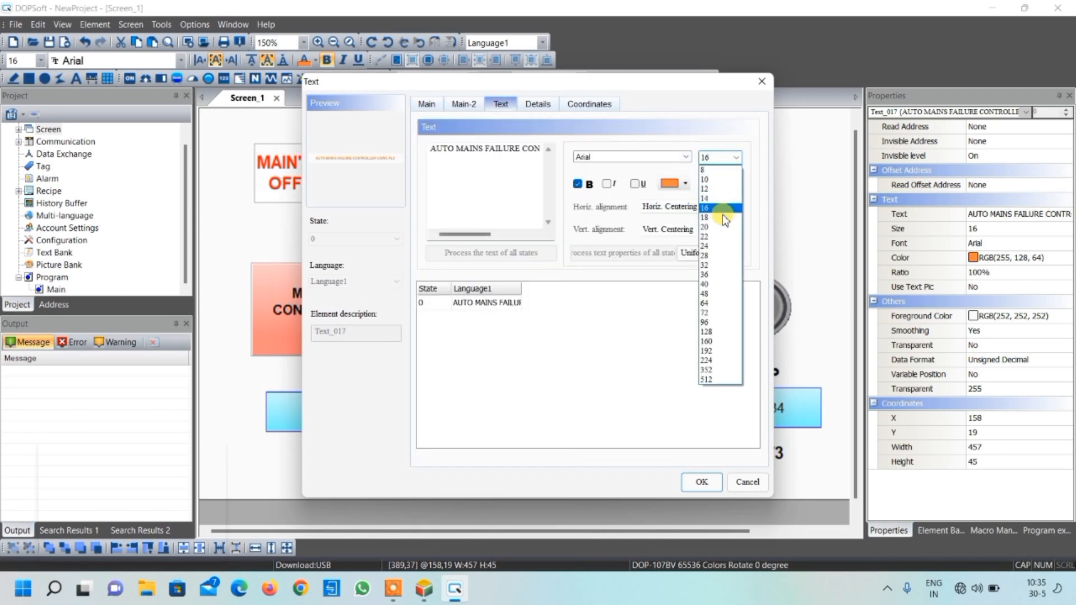
pyautogui.click(721, 230)
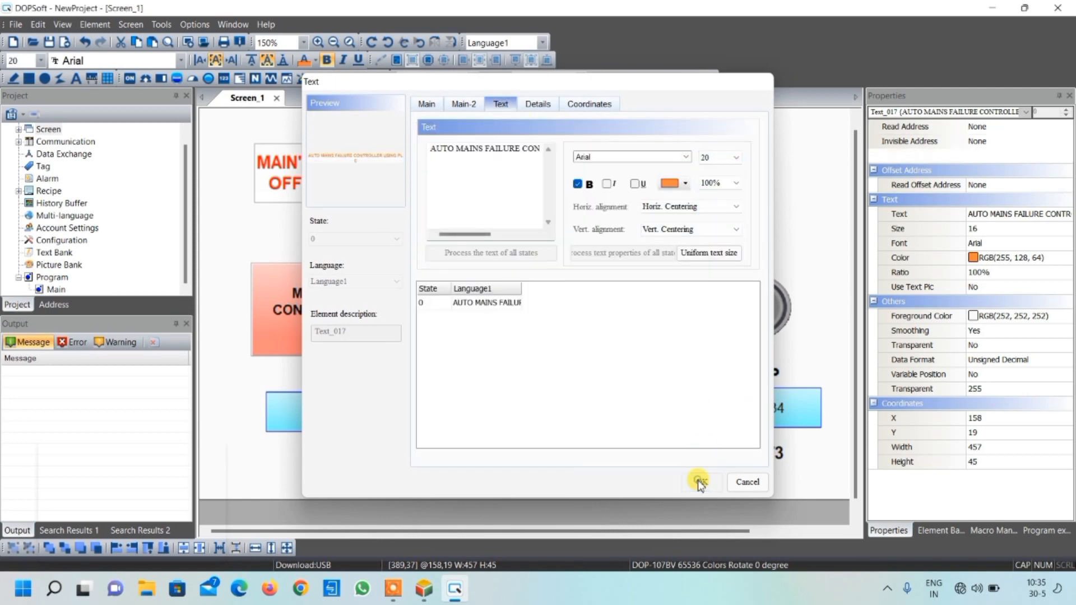
pyautogui.click(699, 482)
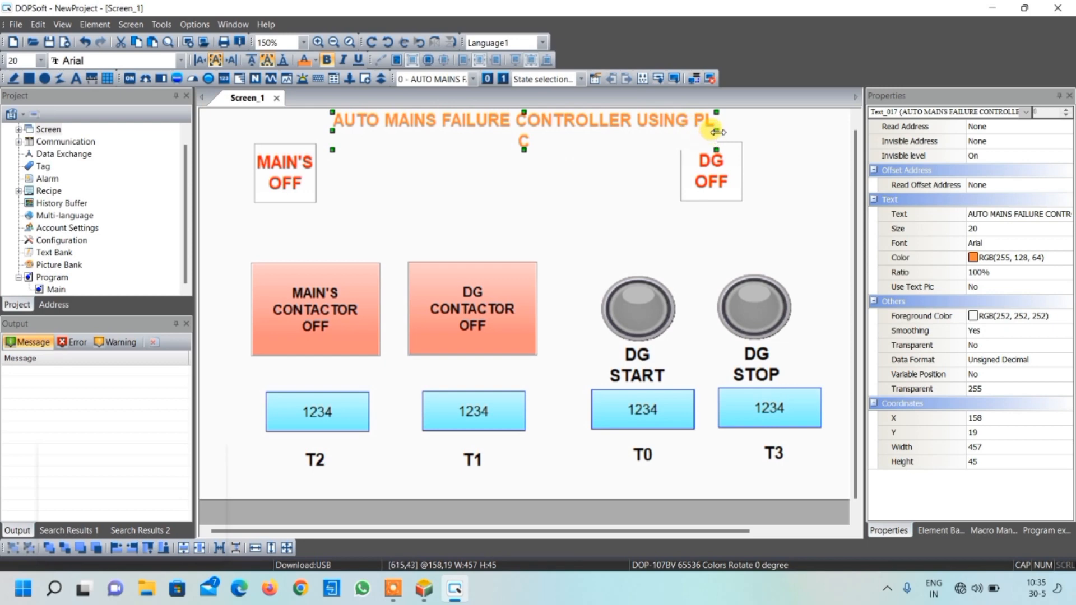
# Widen the title's text box so the text fits on one line, and reposition it centrally above the buttons
pyautogui.moveTo(718, 133); pyautogui.dragTo(746, 131)
pyautogui.moveTo(536, 133); pyautogui.dragTo(530, 130)
pyautogui.click(572, 200)
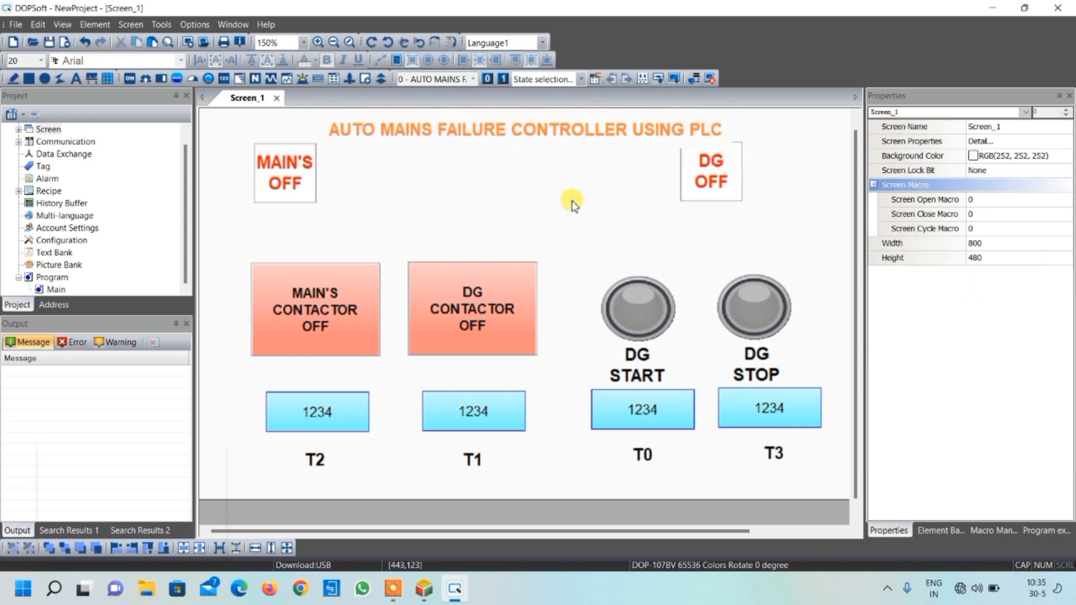
# Move the DG and MAIN'S buttons slightly down to clear the title
pyautogui.doubleClick(704, 159)
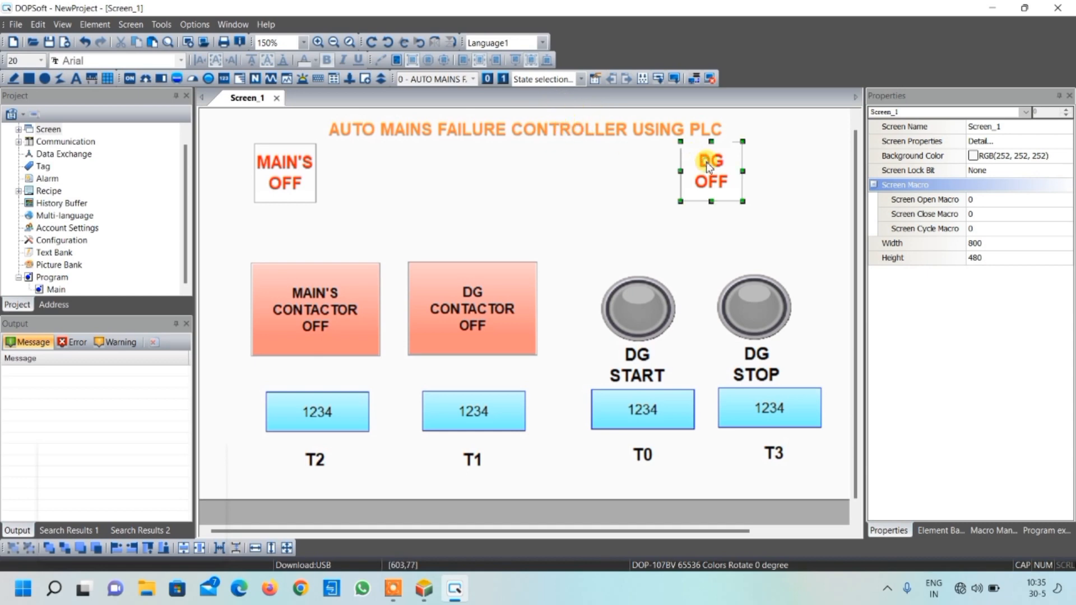
pyautogui.click(762, 82)
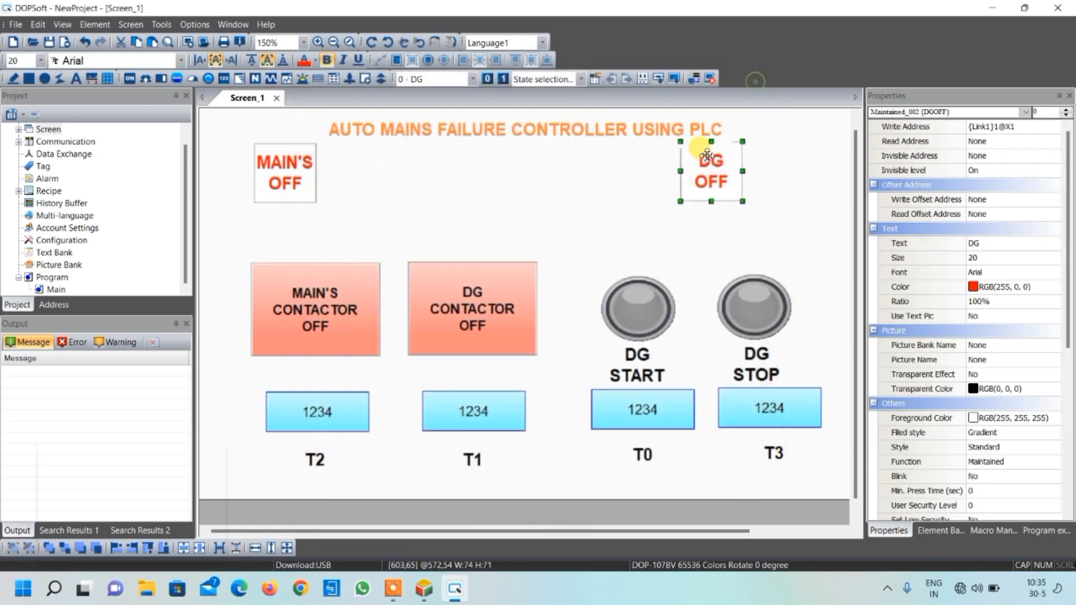
pyautogui.moveTo(707, 161); pyautogui.dragTo(714, 168)
pyautogui.click(287, 166)
pyautogui.moveTo(291, 165); pyautogui.dragTo(291, 173)
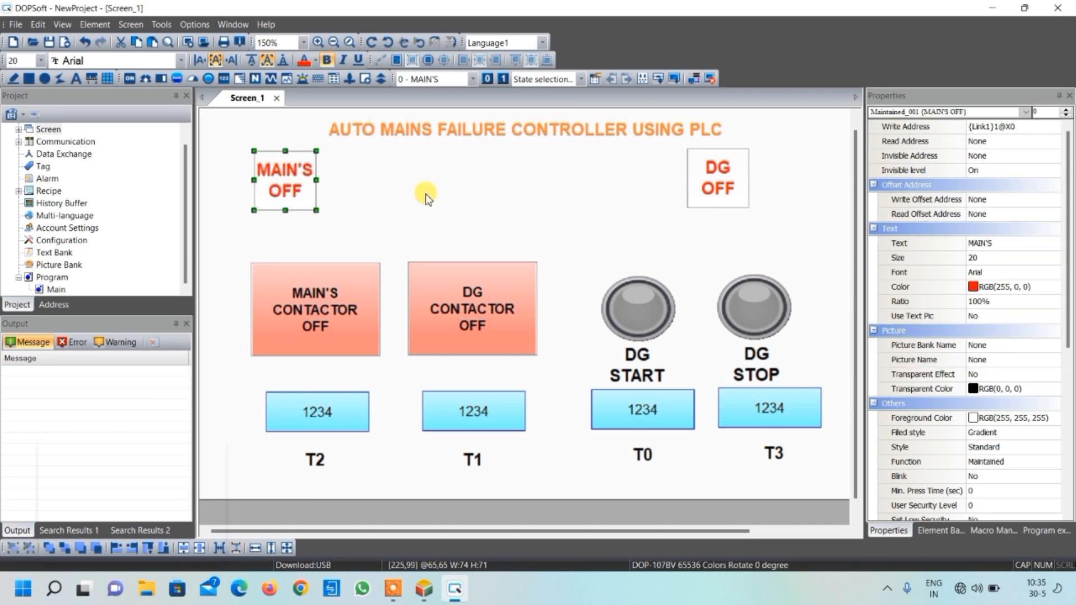
pyautogui.click(545, 201)
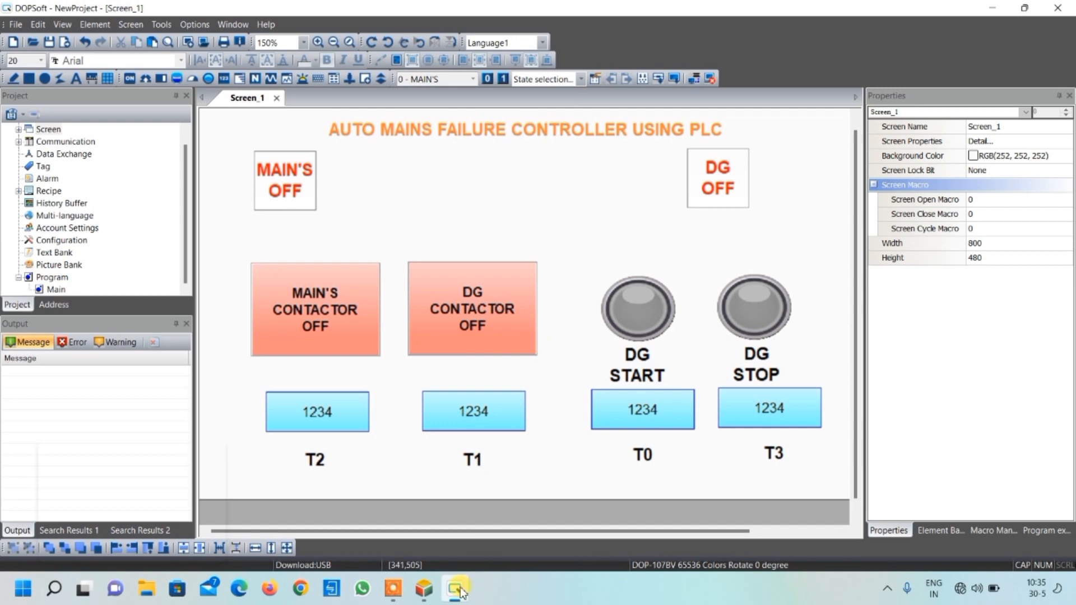
# Switch to ISPSoft and check the state of the my plc simulator driver in COMMGR
pyautogui.click(425, 590)
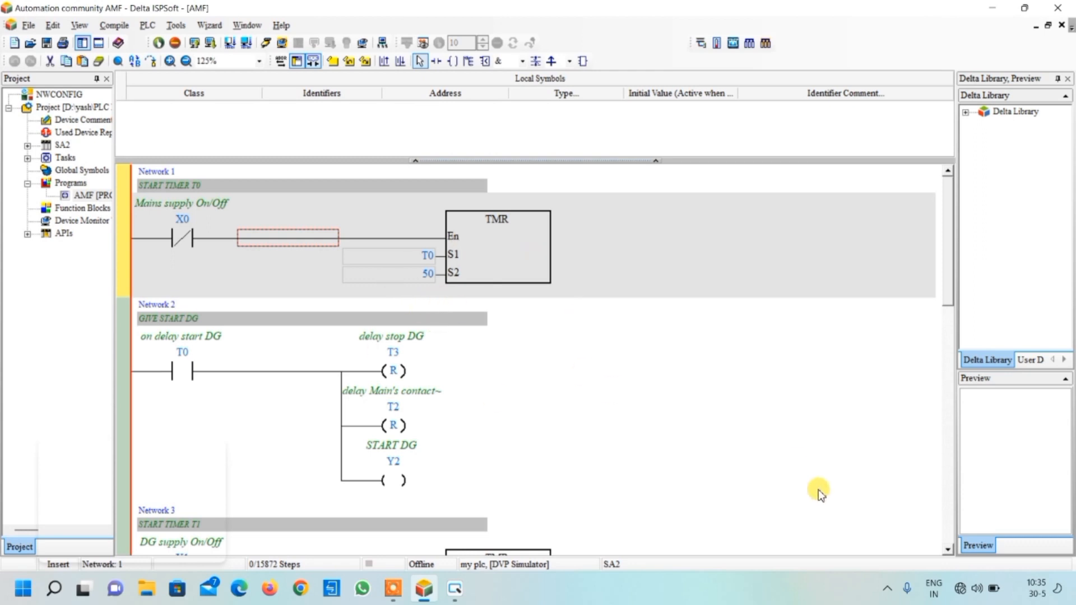
pyautogui.click(889, 591)
pyautogui.rightClick(891, 550)
pyautogui.click(915, 525)
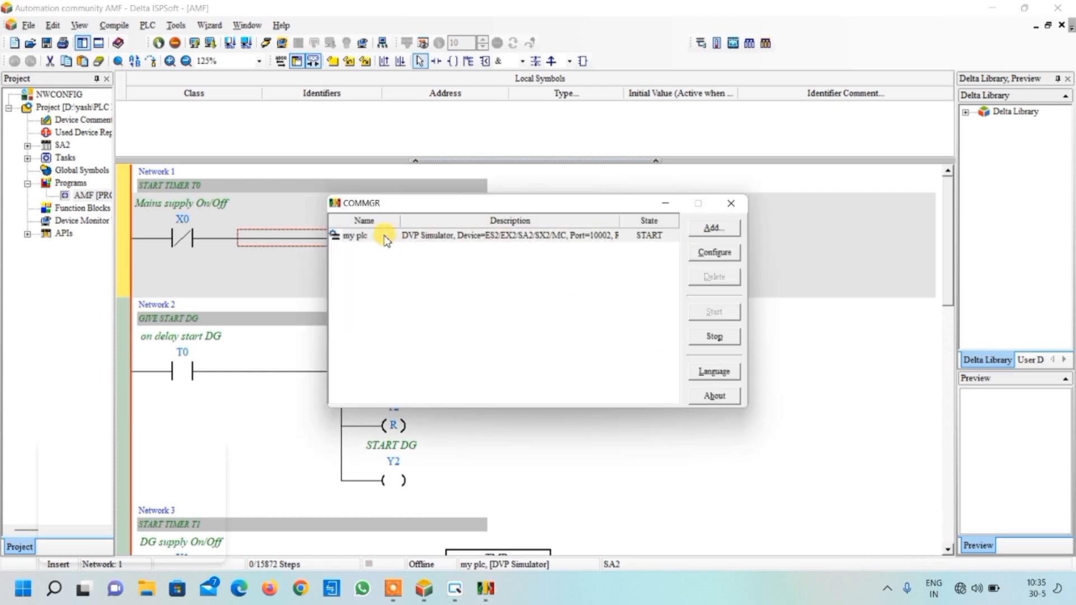
pyautogui.click(359, 235)
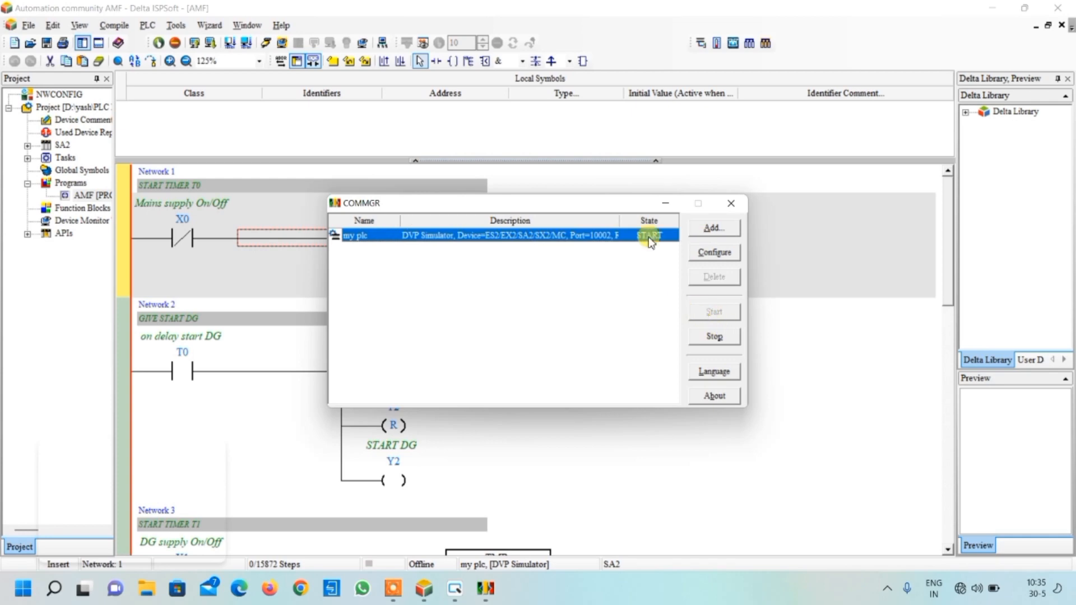
pyautogui.click(744, 204)
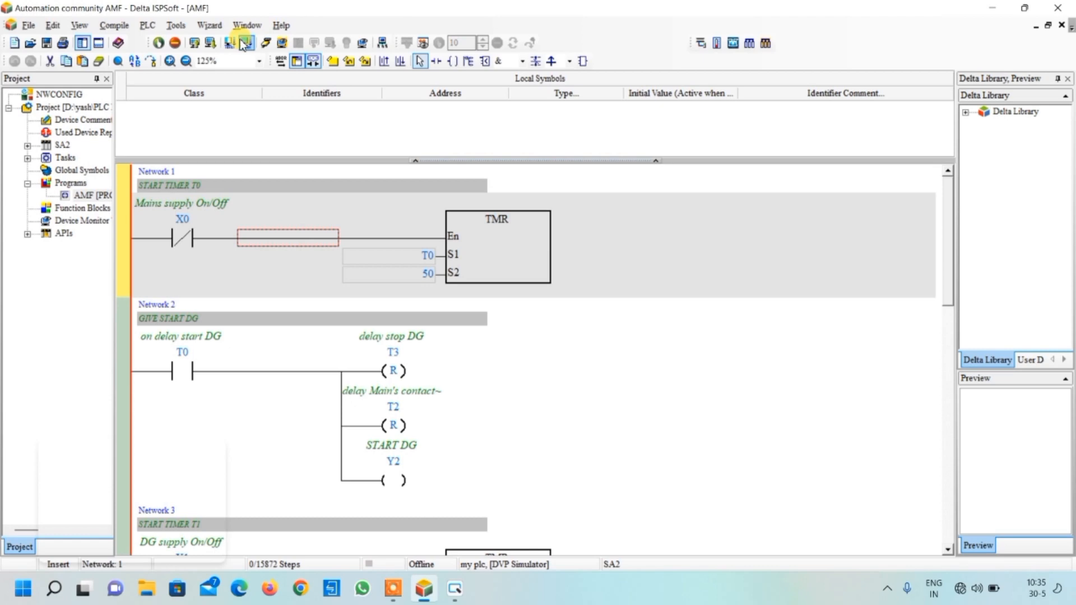
# Compile the AMF ladder program and download it to the simulated PLC
pyautogui.click(246, 44)
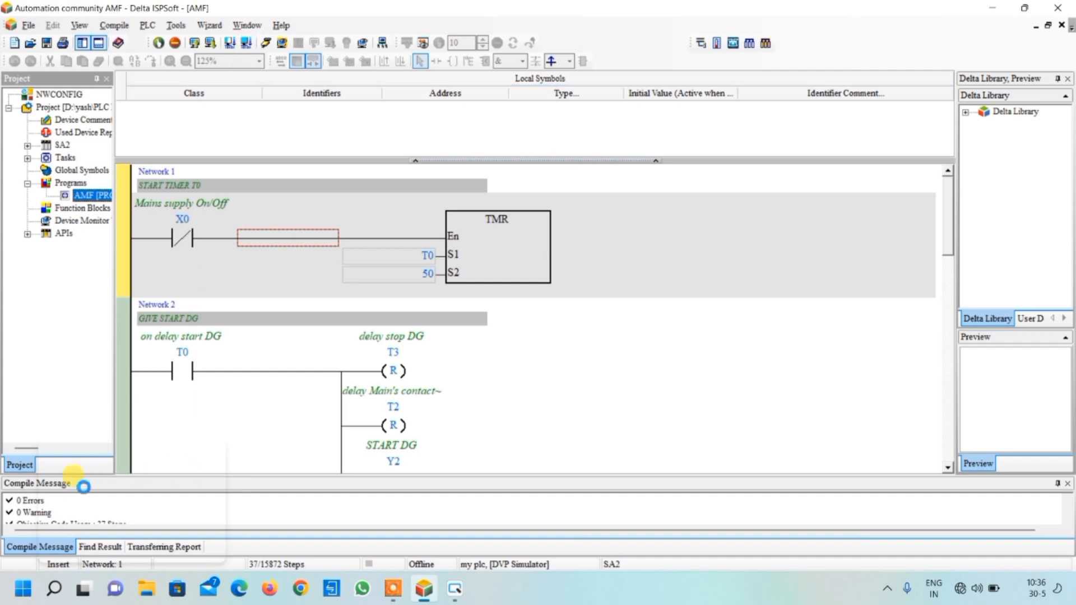
pyautogui.click(212, 45)
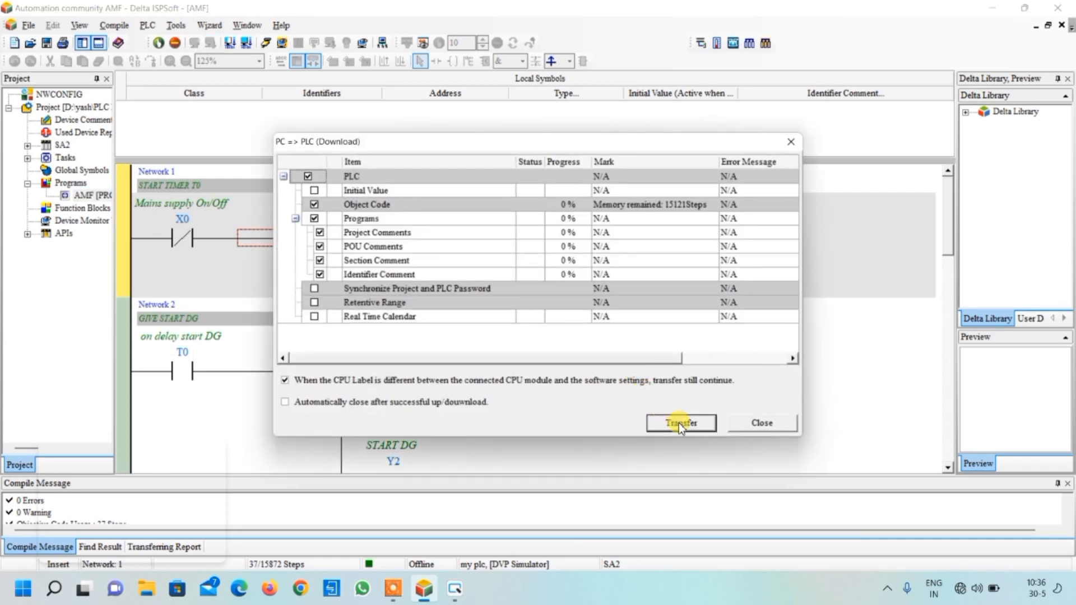
pyautogui.click(678, 423)
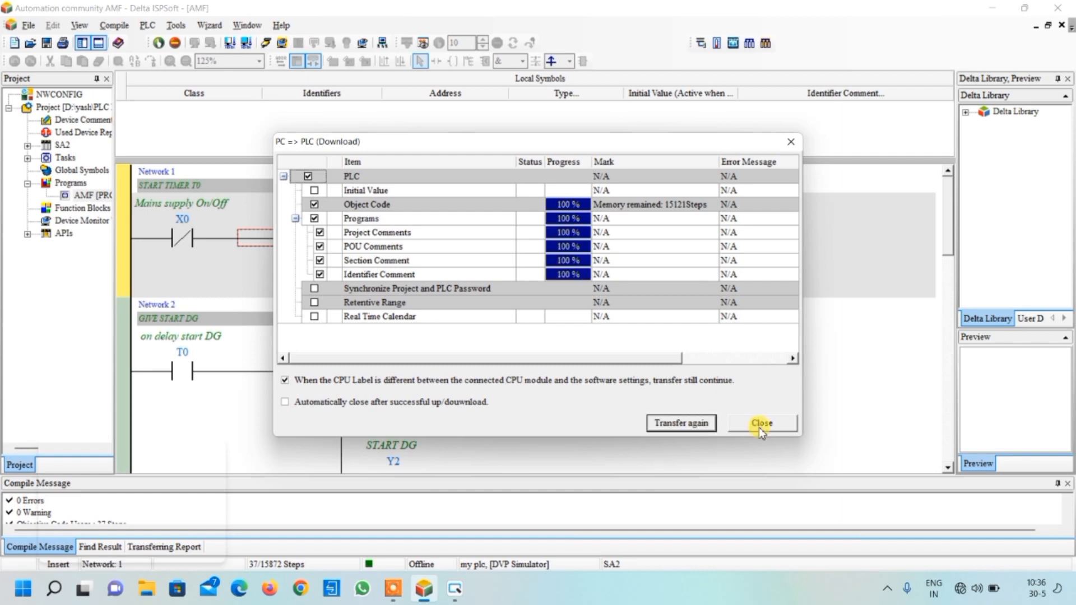
pyautogui.click(779, 425)
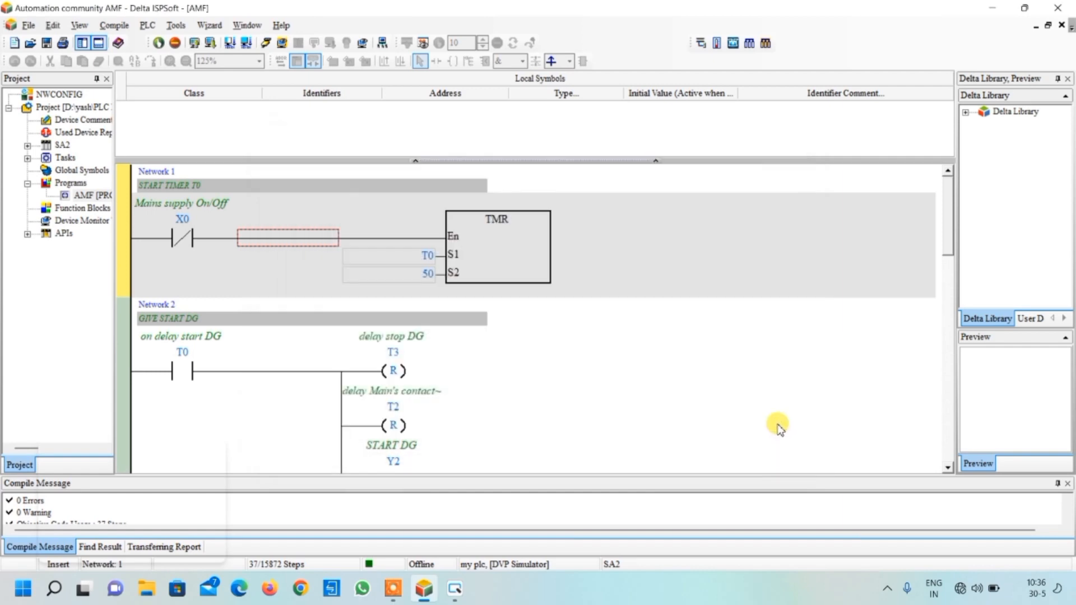
# Start online monitoring, enable setting the PLC's X inputs on/off, and put the simulated PLC in RUN mode
pyautogui.click(269, 46)
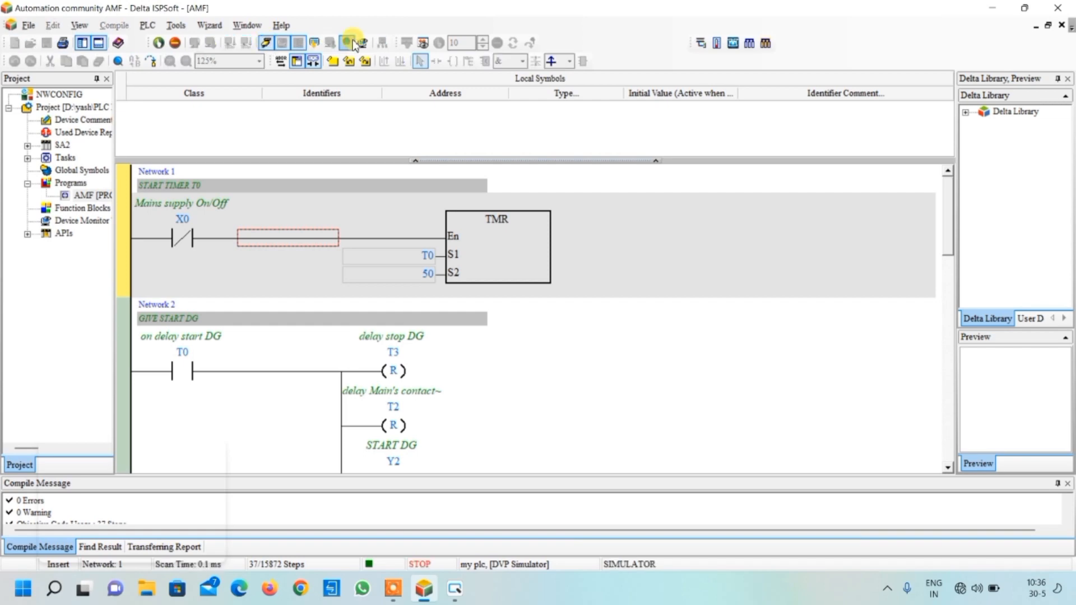
pyautogui.click(349, 46)
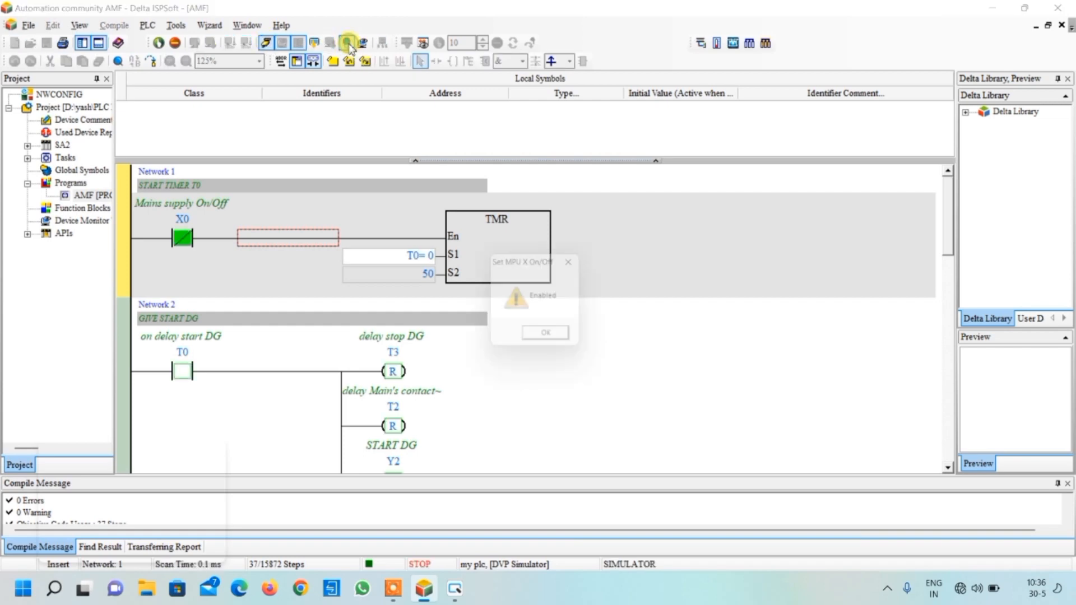
pyautogui.click(548, 337)
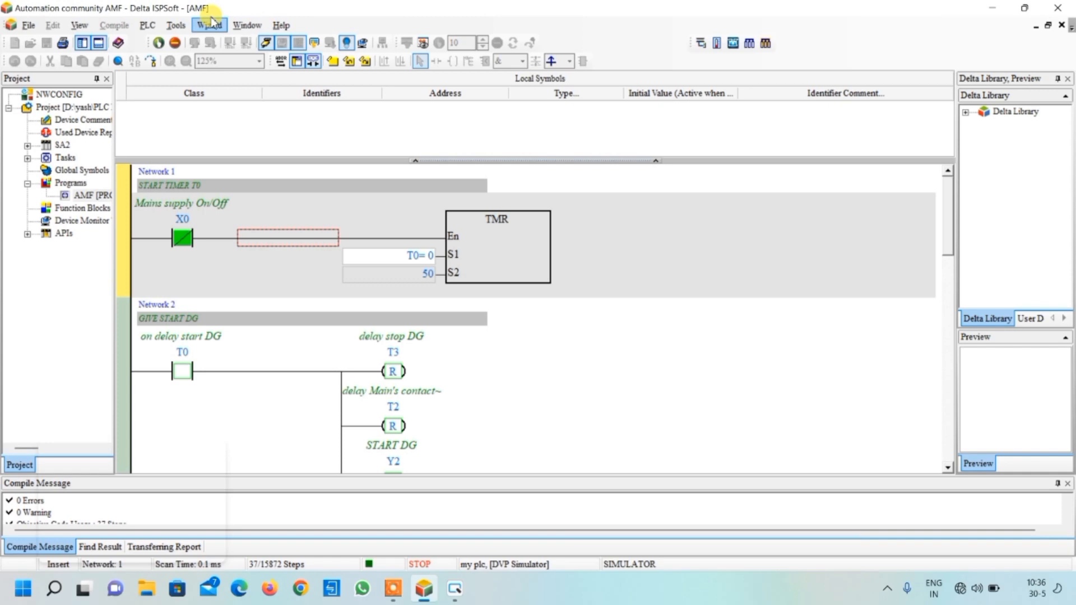
pyautogui.click(159, 45)
pyautogui.click(559, 341)
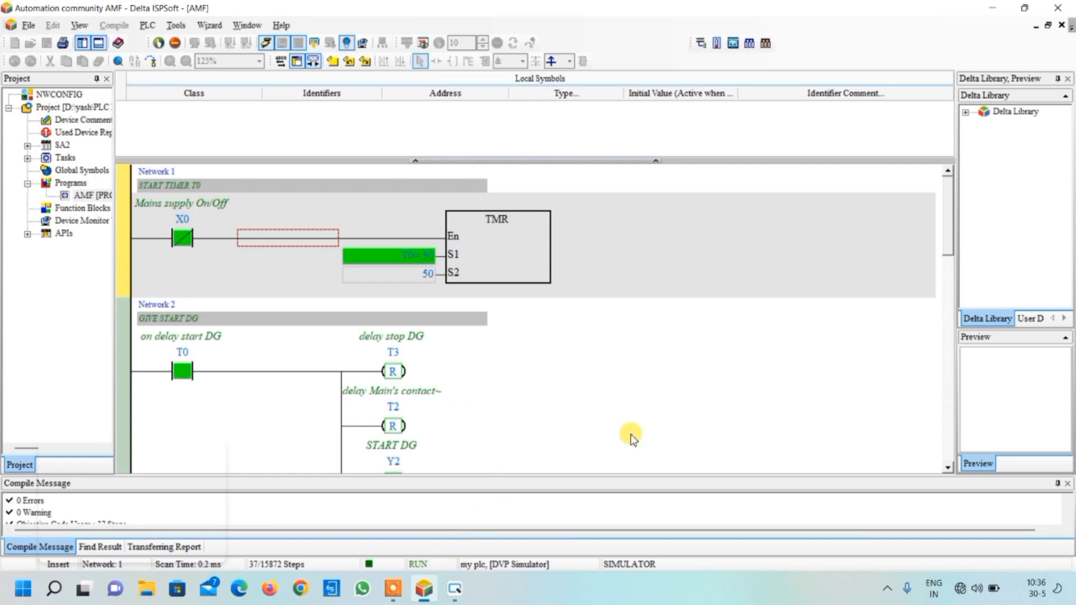
# Switch to DOPSoft, launch the HMI screen in the emulator and place its window beside the ladder program
pyautogui.click(456, 591)
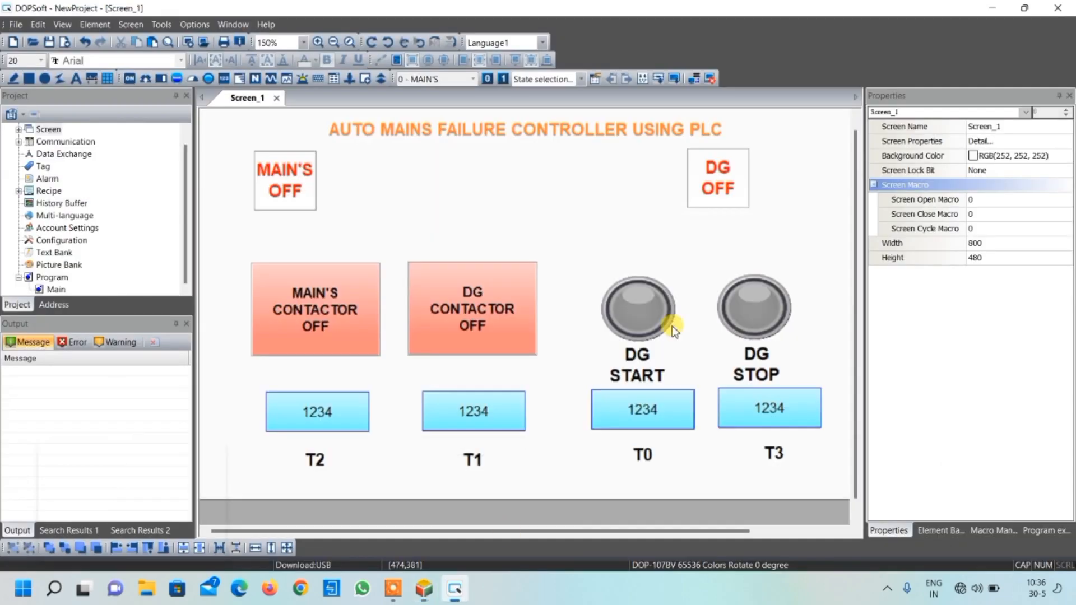
pyautogui.click(712, 78)
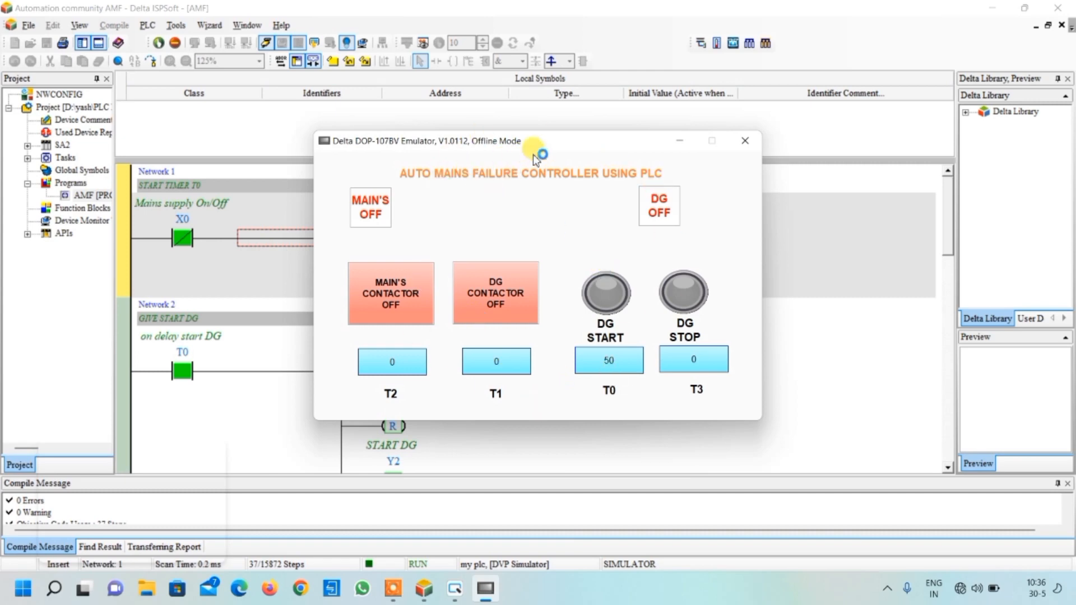
pyautogui.moveTo(536, 150); pyautogui.dragTo(832, 145)
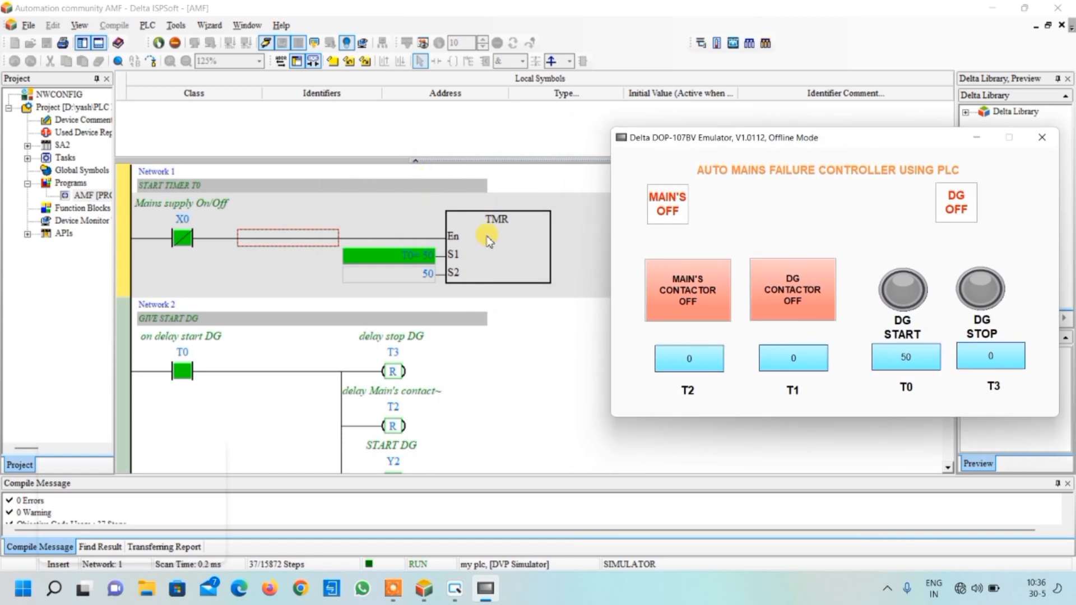
# Test the control logic by switching the mains supply on in the emulator, and close the emulator
pyautogui.click(676, 201)
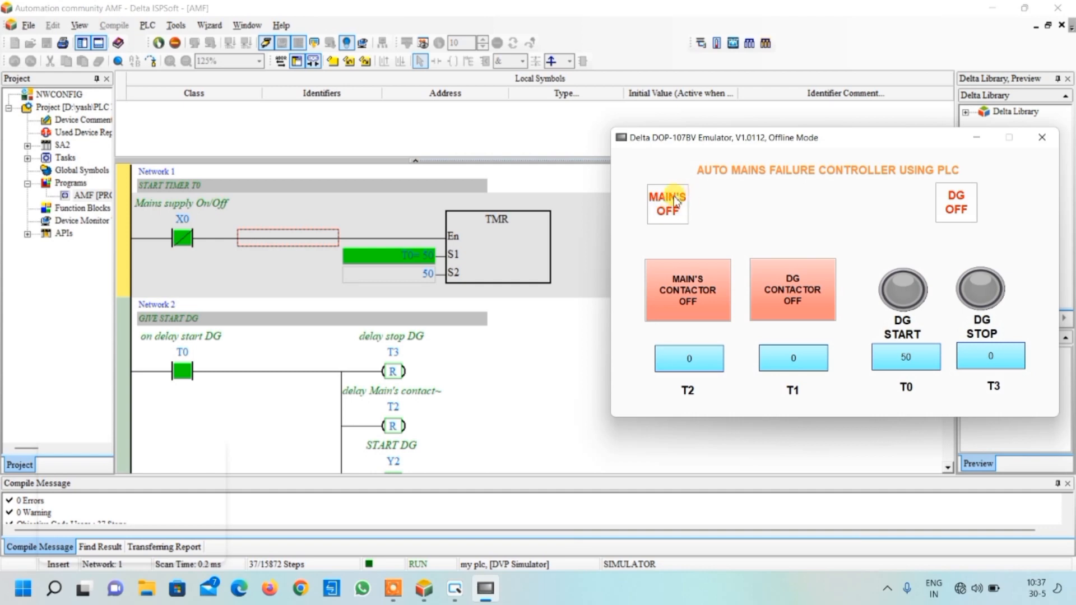
pyautogui.click(673, 207)
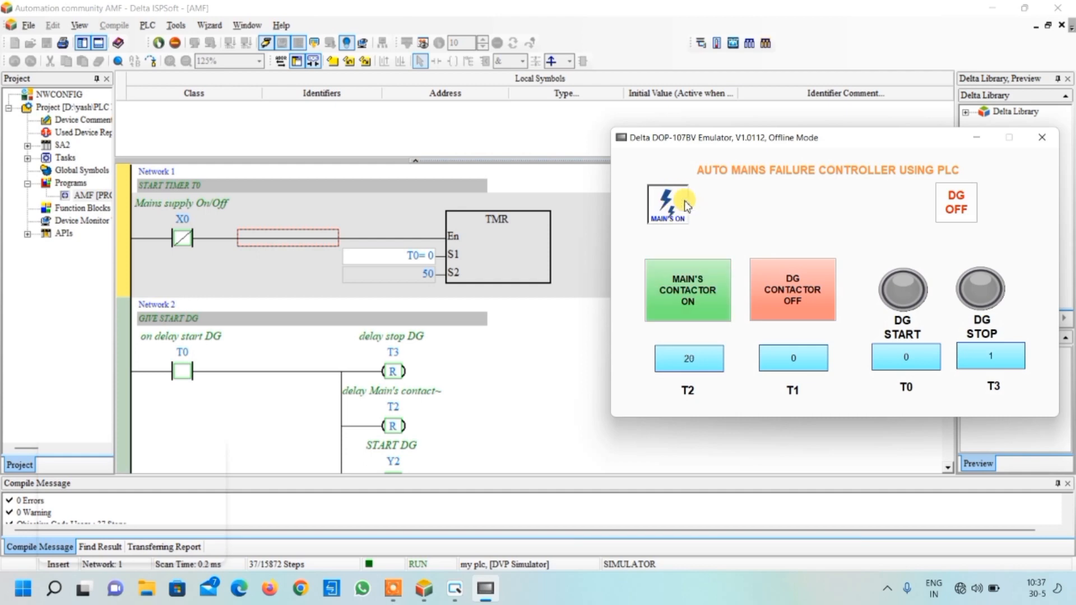
pyautogui.click(689, 313)
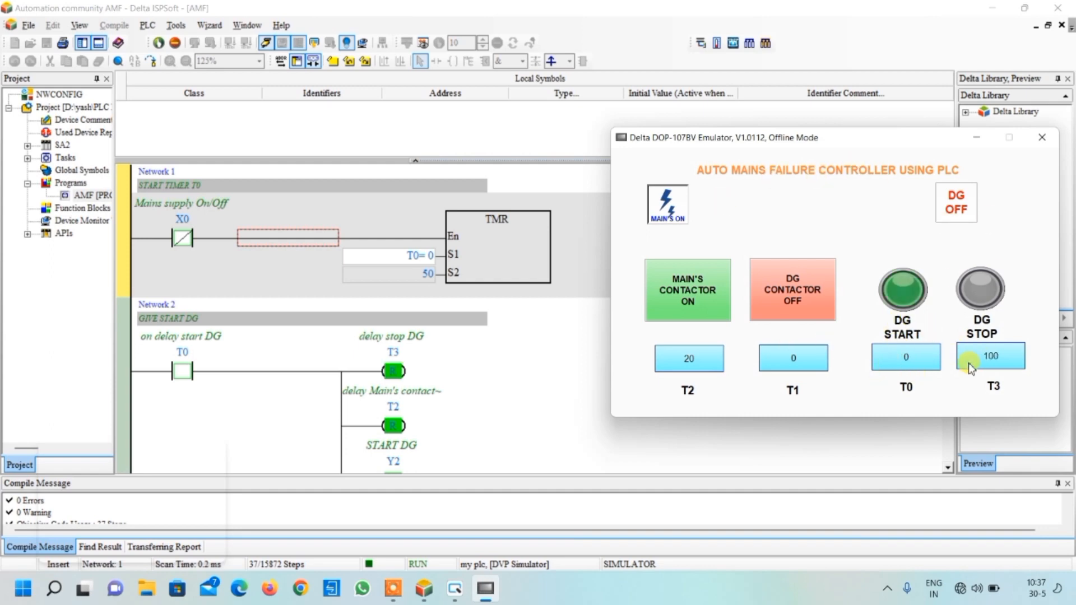
pyautogui.moveTo(899, 139); pyautogui.dragTo(889, 106)
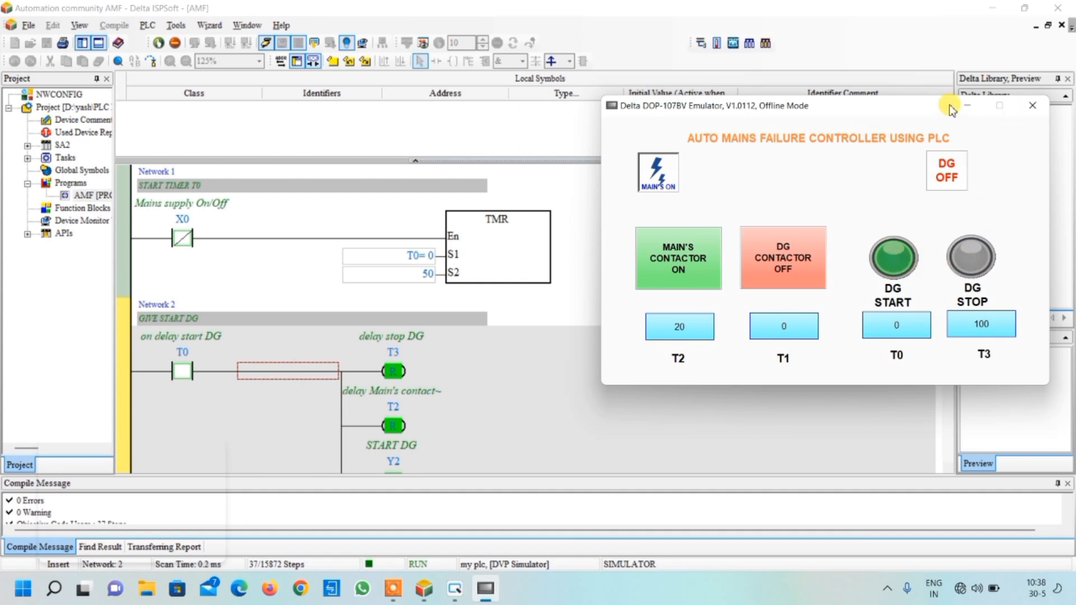
pyautogui.click(1033, 110)
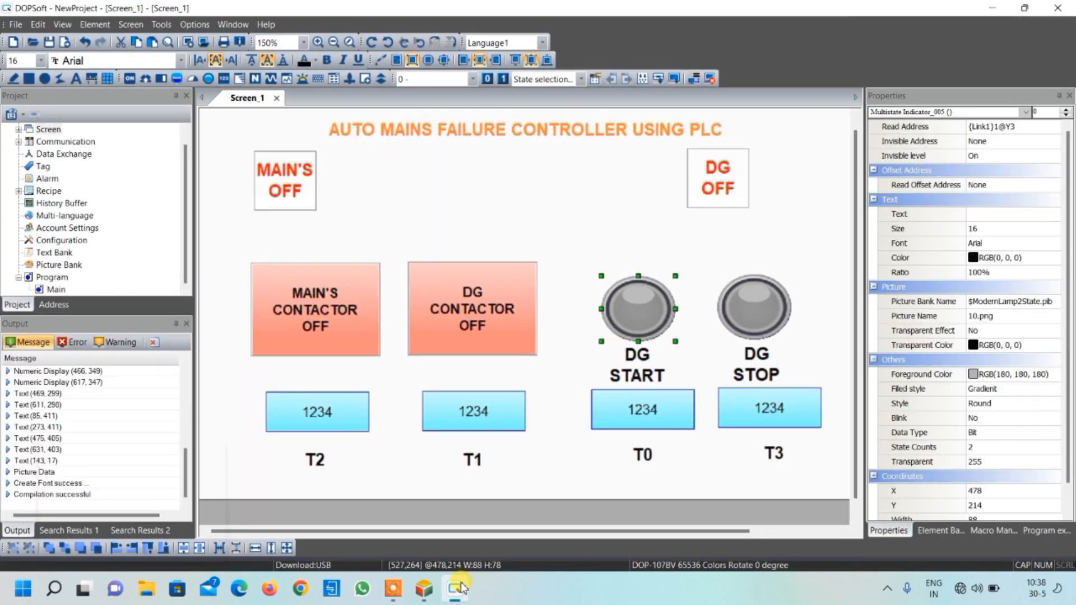
# Set the DG START lamp's read address to {Link1}1@Y2
pyautogui.click(650, 309)
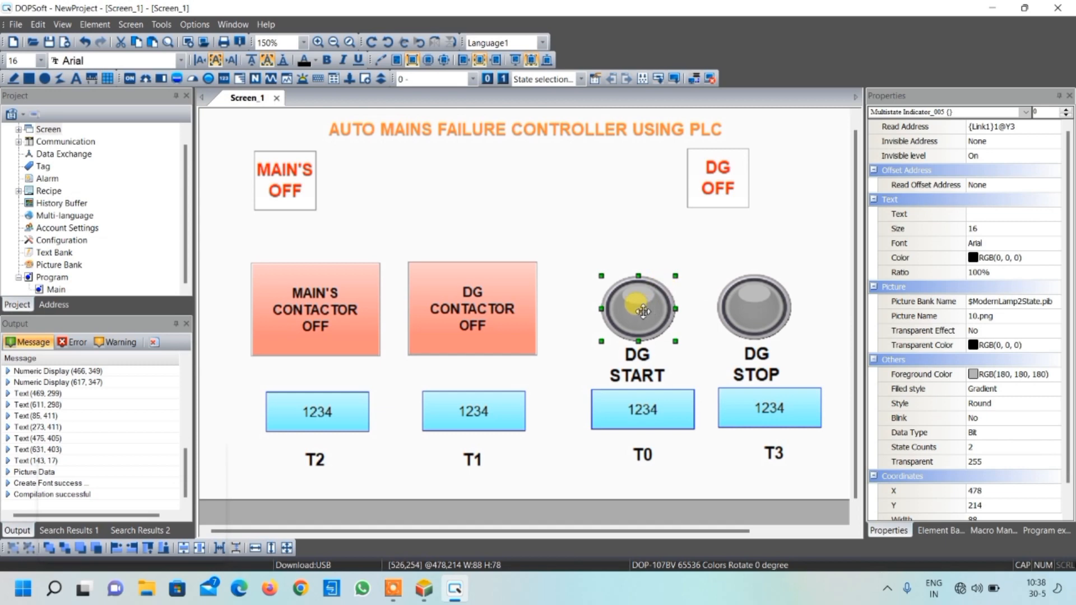
pyautogui.doubleClick(642, 312)
pyautogui.click(507, 167)
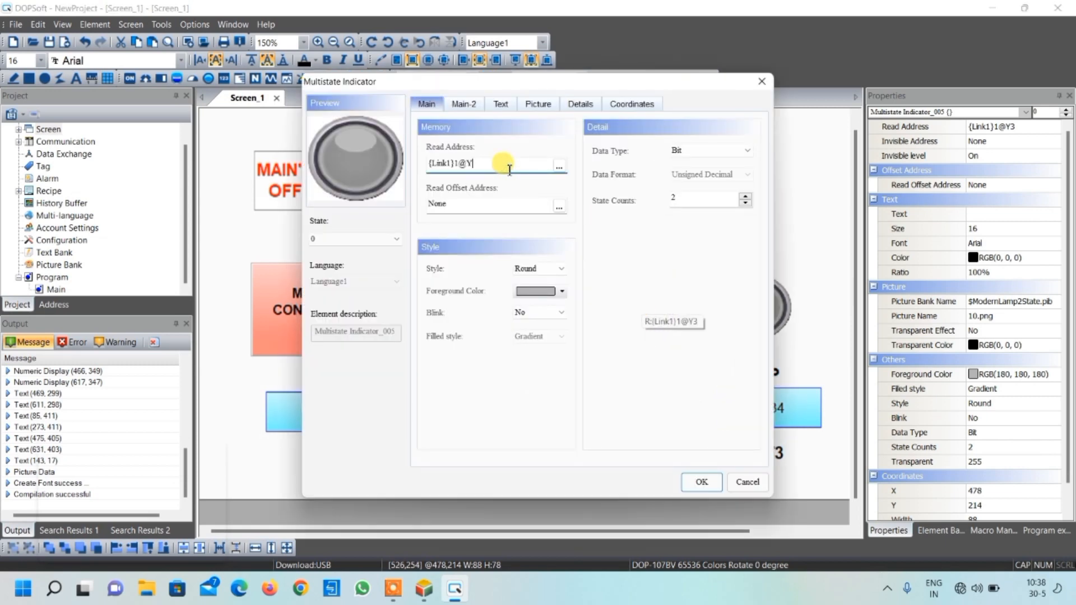
pyautogui.write('2')
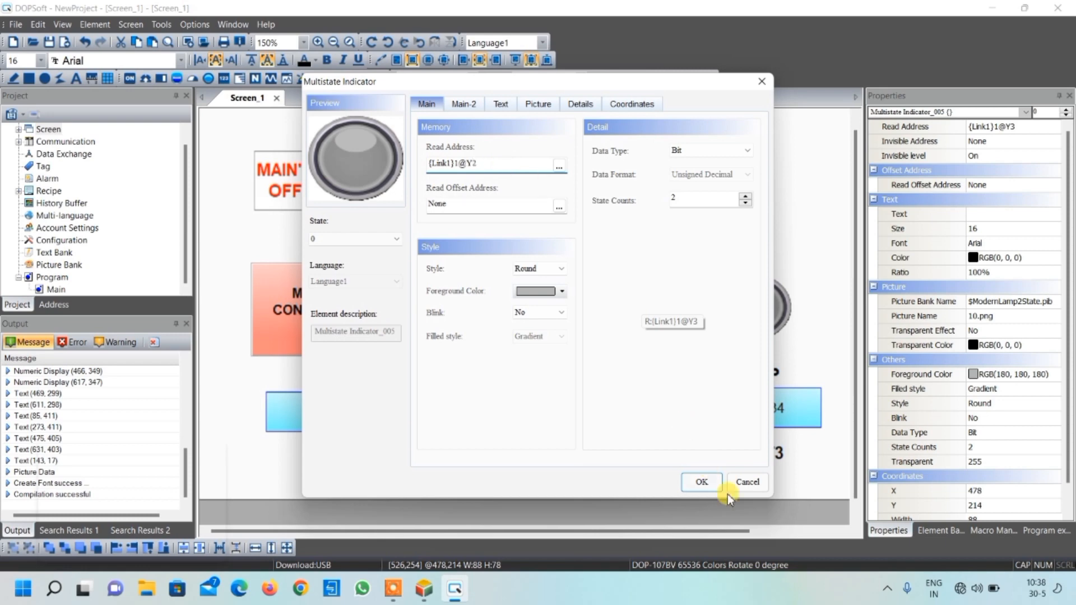
pyautogui.click(700, 483)
# Set the DG STOP lamp's read address to {Link1}1@Y3
pyautogui.click(754, 311)
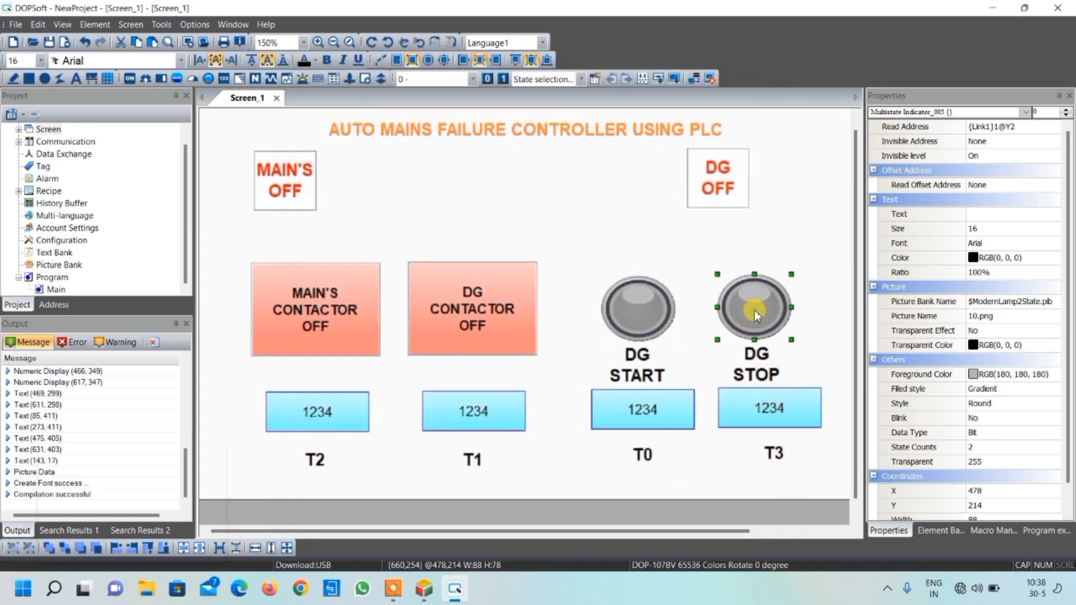
pyautogui.doubleClick(755, 310)
pyautogui.click(521, 167)
pyautogui.press('BackSpace')
pyautogui.write('4')
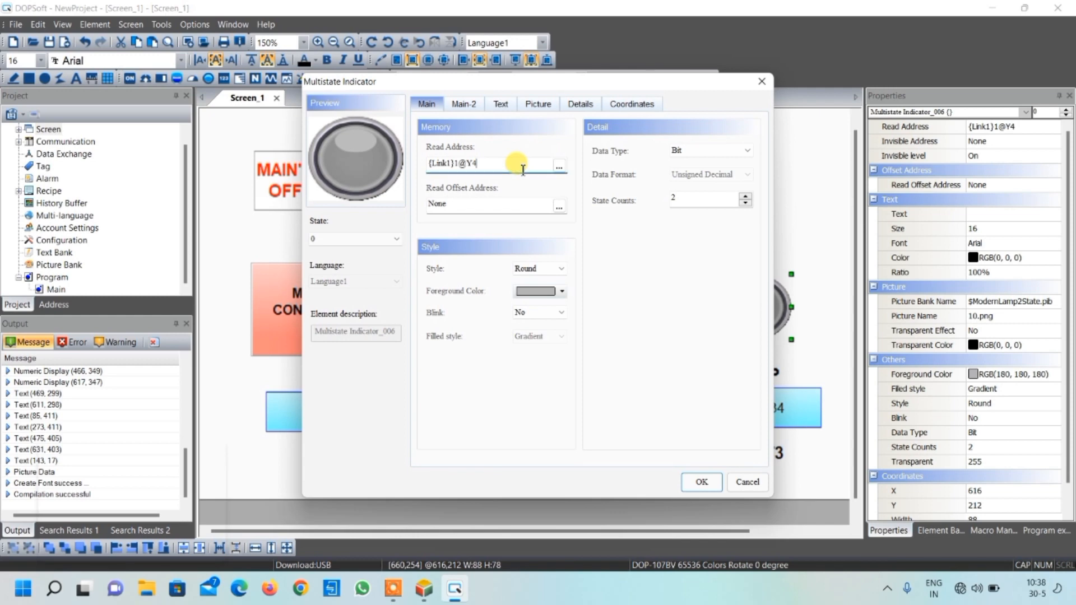
pyautogui.press('BackSpace')
pyautogui.write('3')
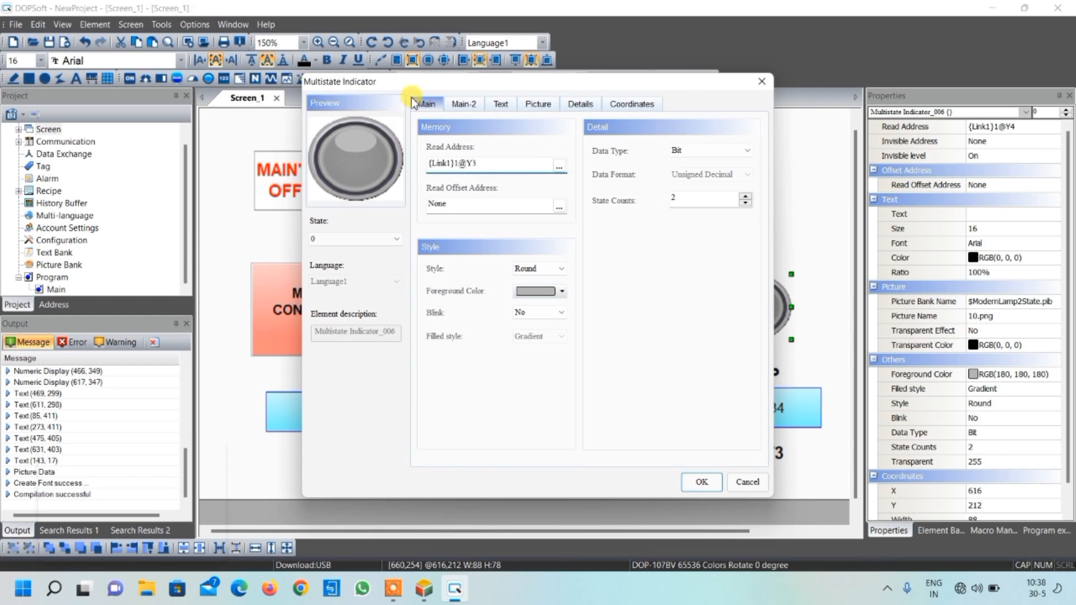
pyautogui.click(702, 482)
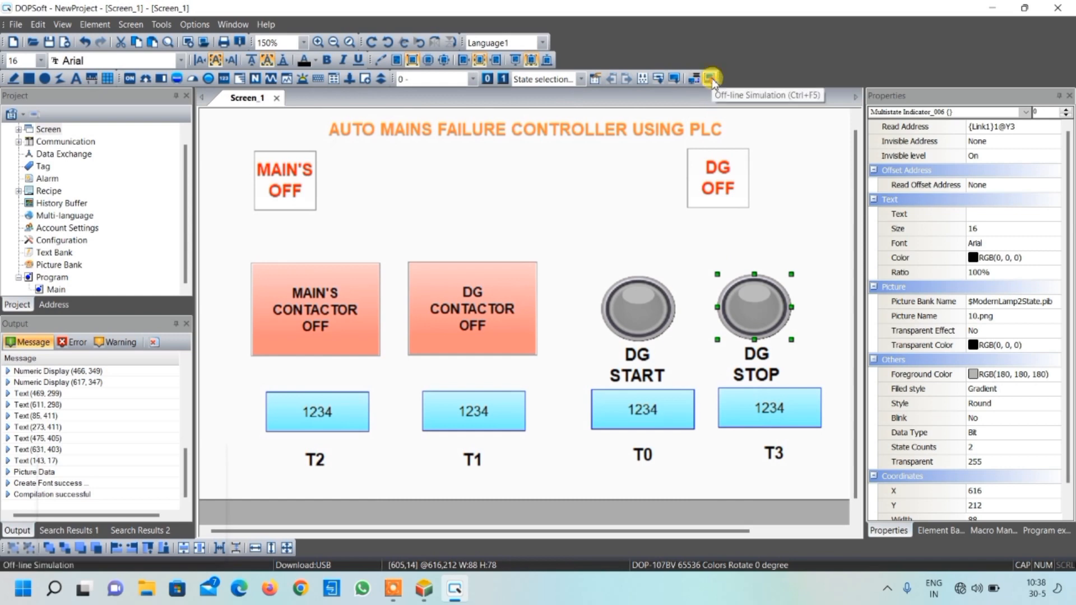
# Run the offline simulation beside the ladder program and simulate a mains failure by switching the mains supply off and the DG supply on
pyautogui.click(711, 79)
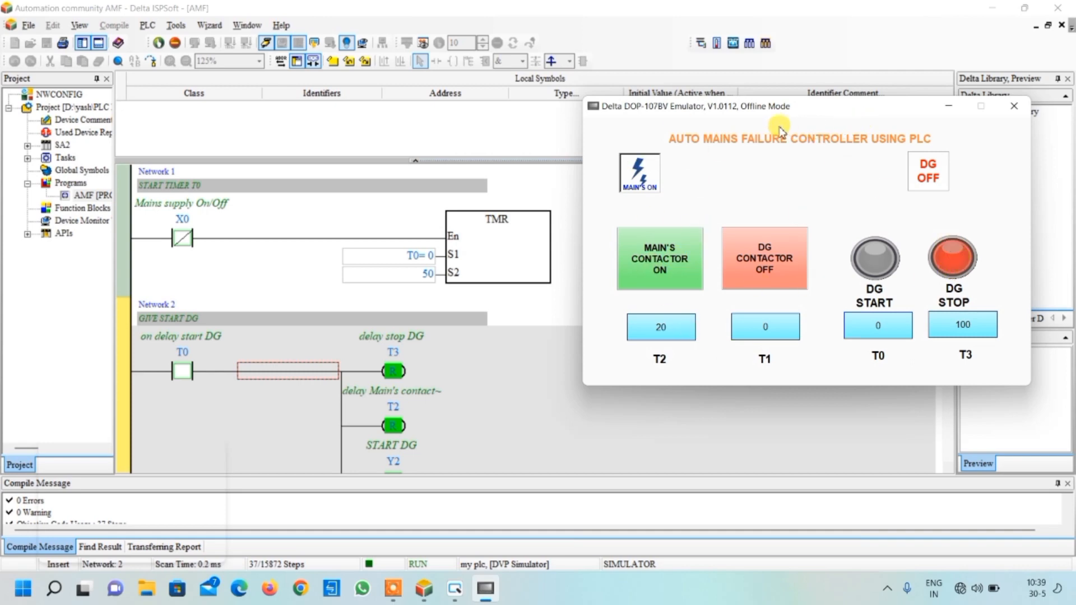
pyautogui.moveTo(830, 106); pyautogui.dragTo(867, 88)
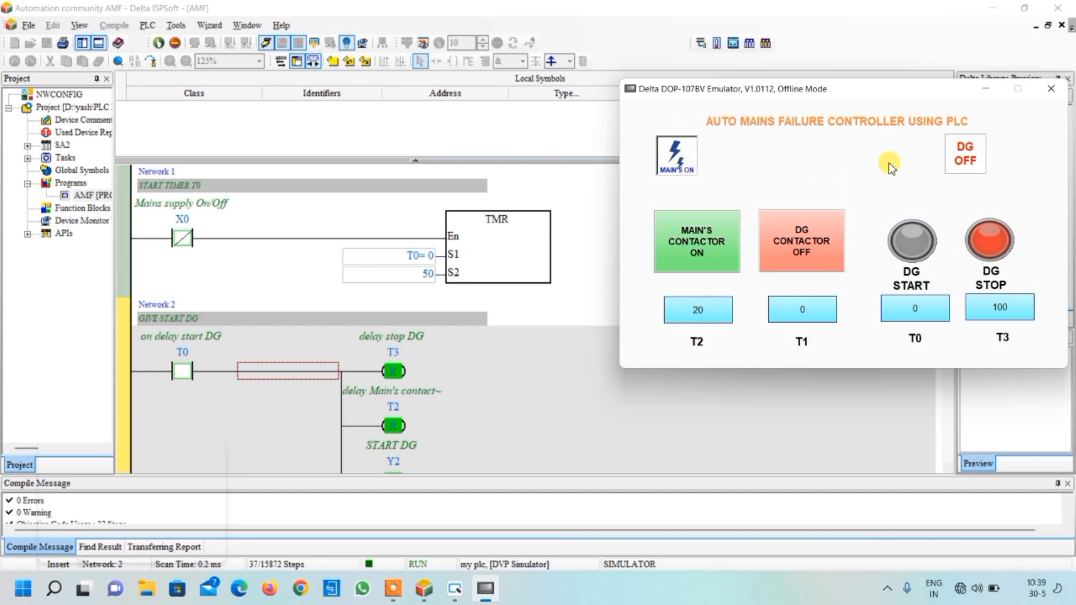
pyautogui.click(681, 156)
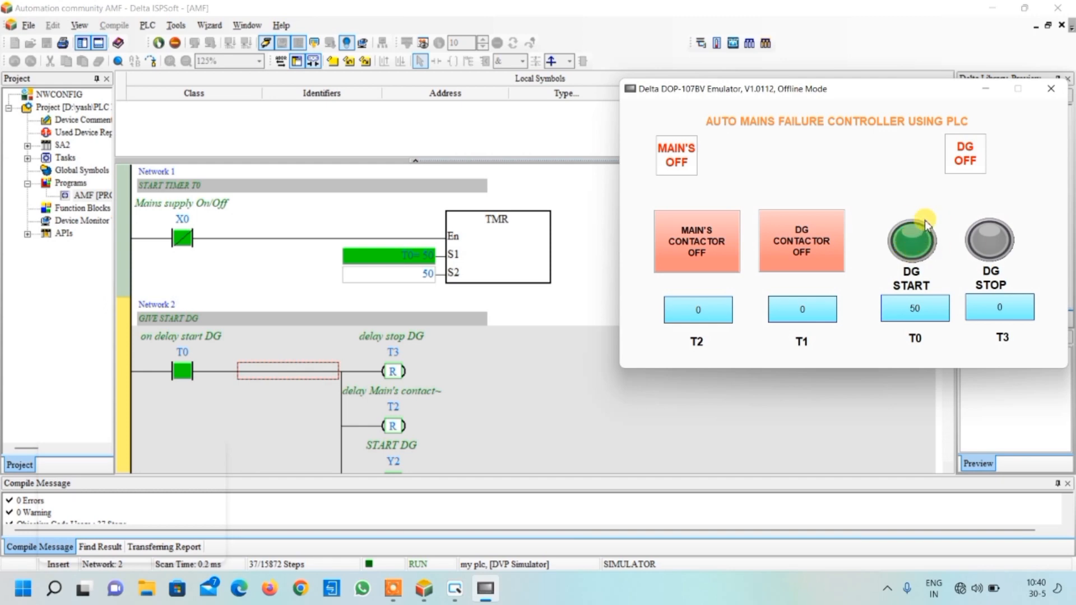
pyautogui.click(970, 159)
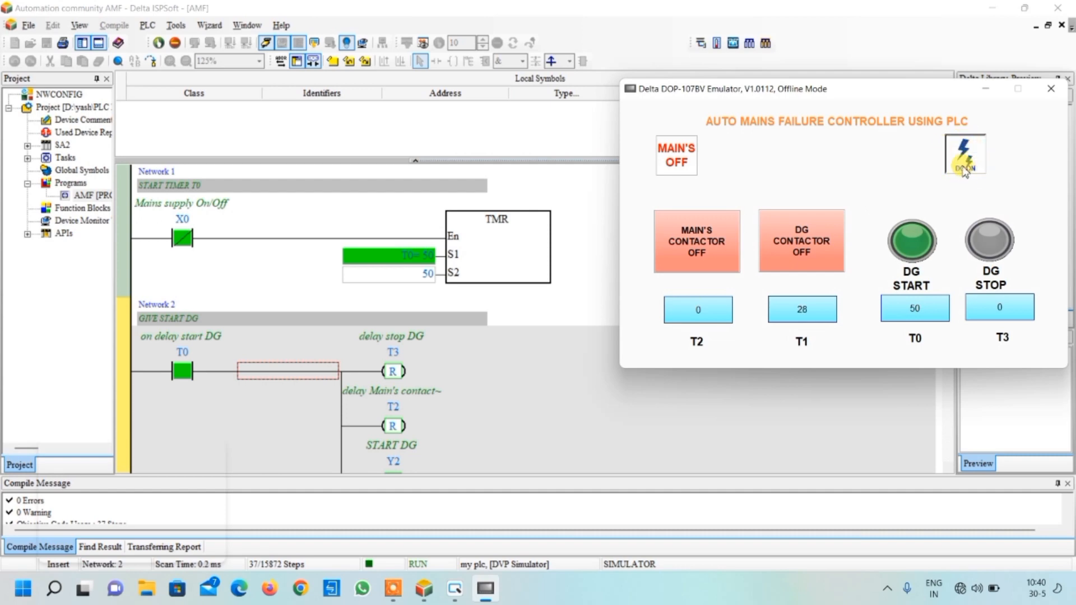
pyautogui.scroll(-3, 530, 302)
pyautogui.scroll(-1, 530, 302)
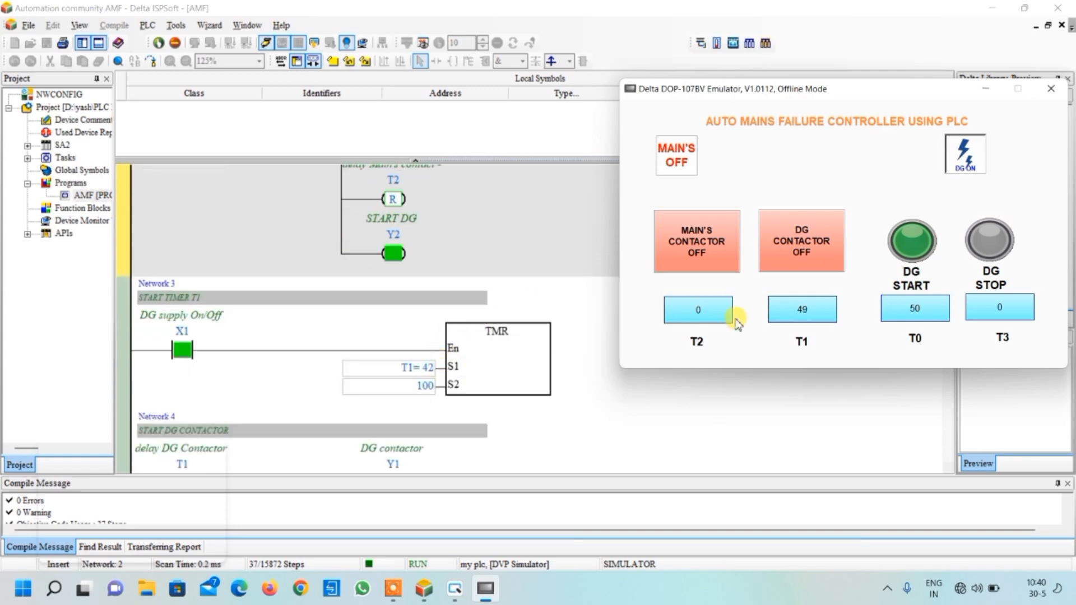
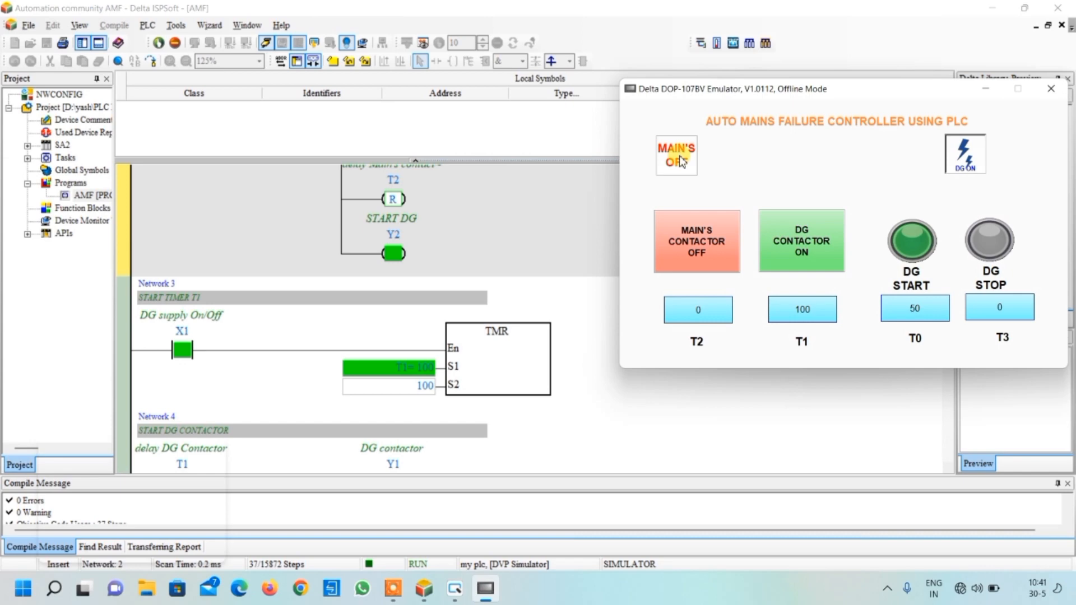
# Simulate mains restoration by switching the mains supply on, follow Networks 5 and 6 in the ladder, and switch the DG supply off
pyautogui.click(680, 162)
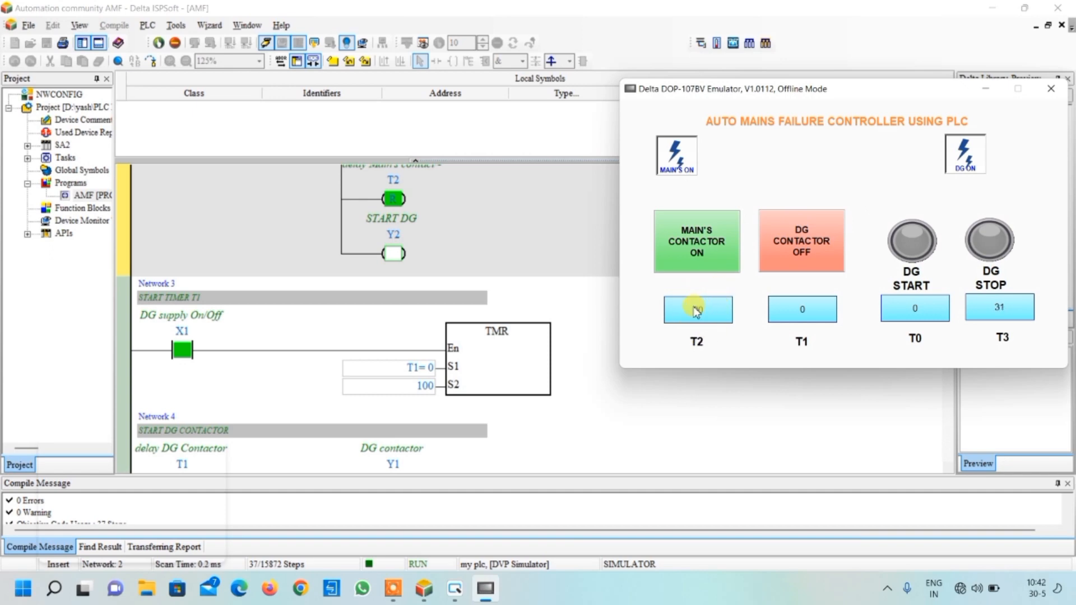
pyautogui.scroll(-5, 478, 319)
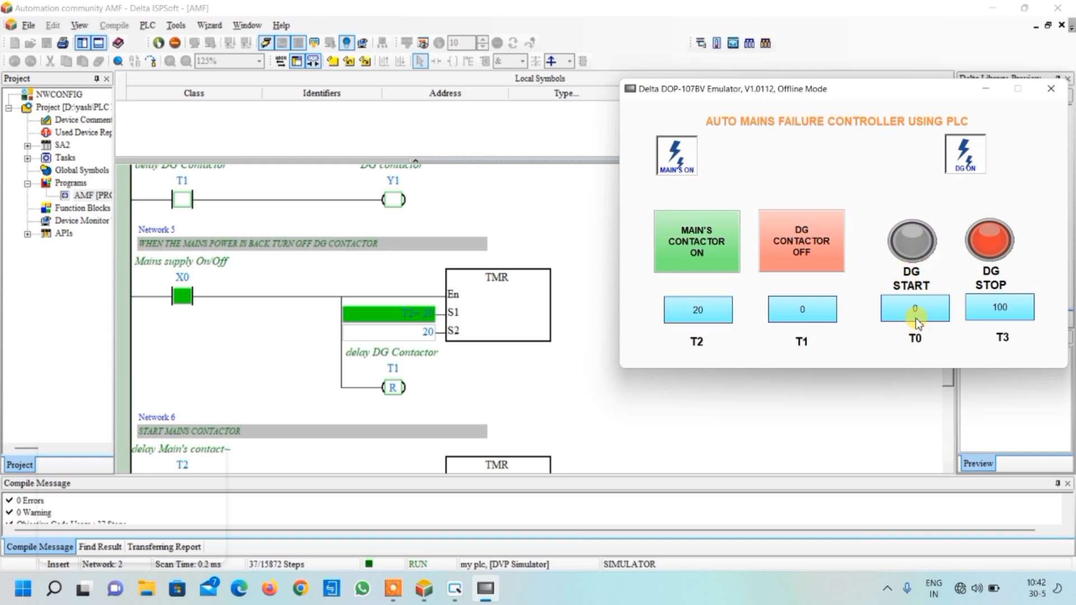
pyautogui.scroll(-2, 499, 372)
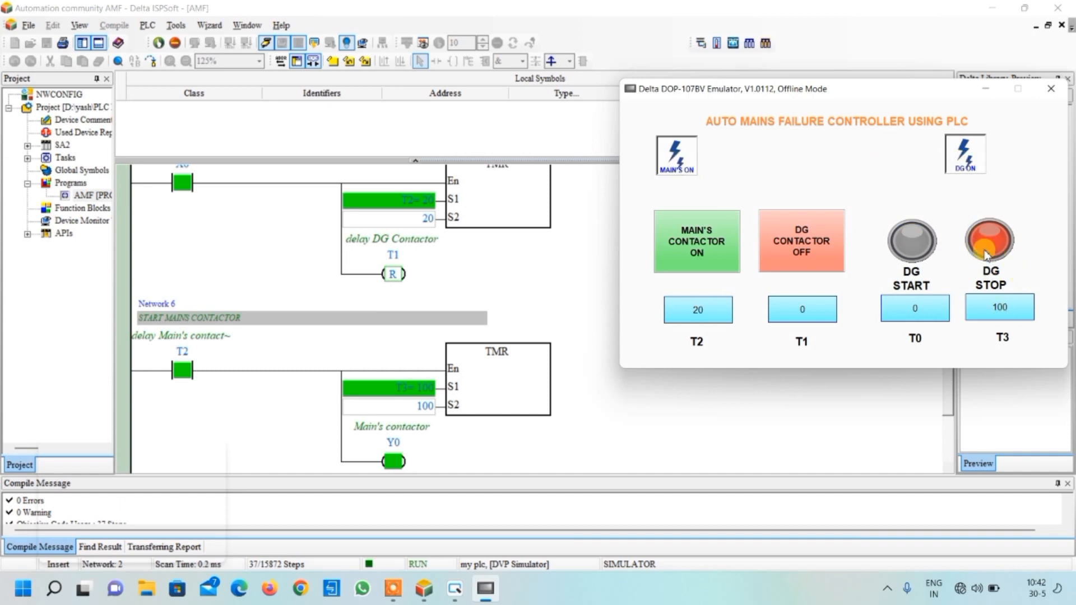
pyautogui.click(970, 162)
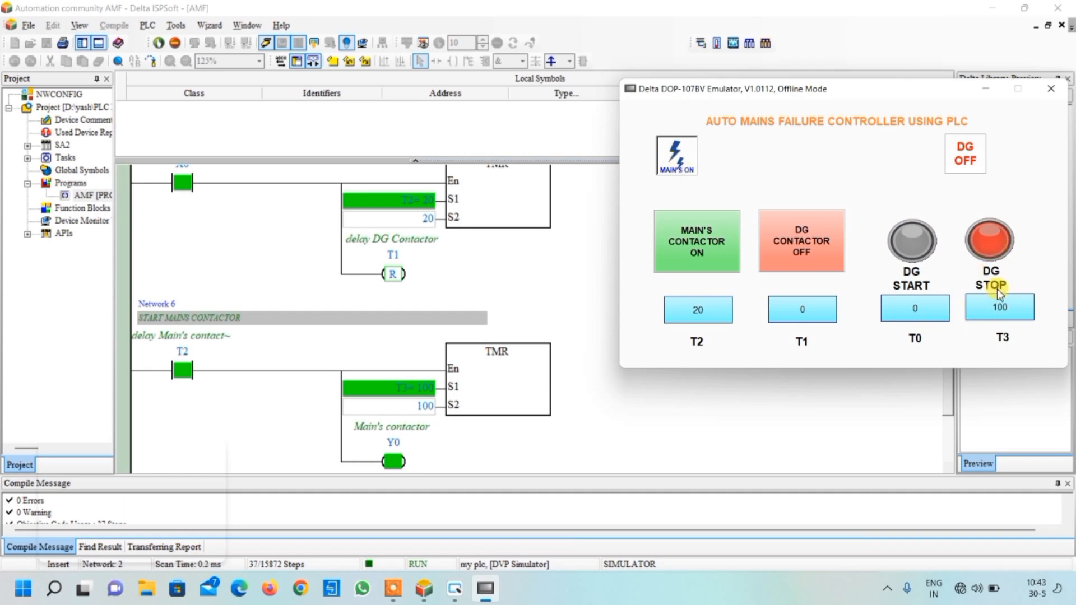
# Repeat the mains failure test from Network 1 by switching the mains off and the DG supply on, following the ladder to Network 5
pyautogui.scroll(10, 589, 233)
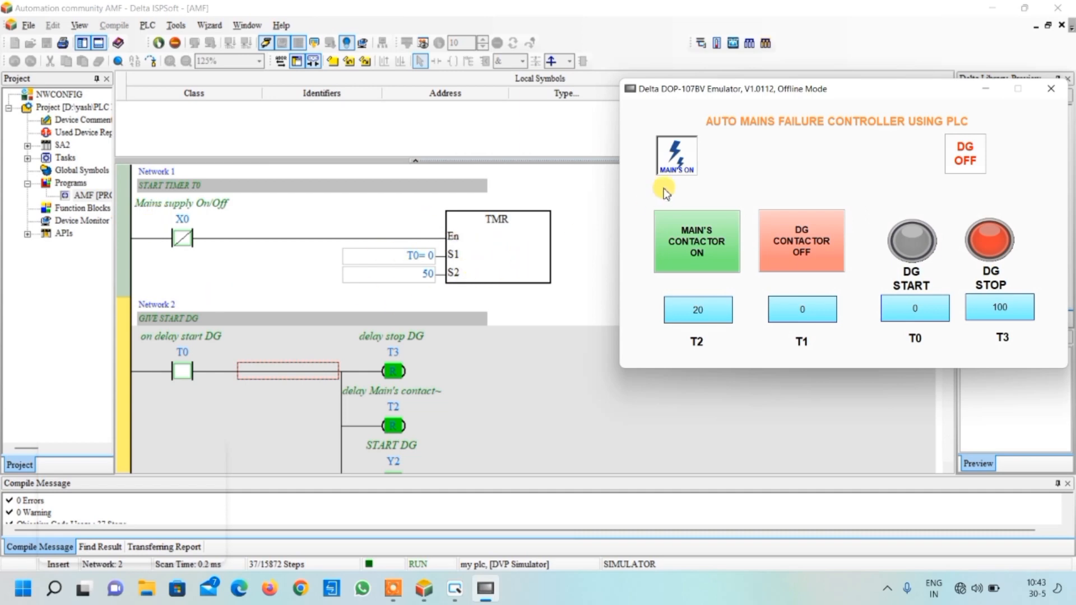
pyautogui.click(677, 163)
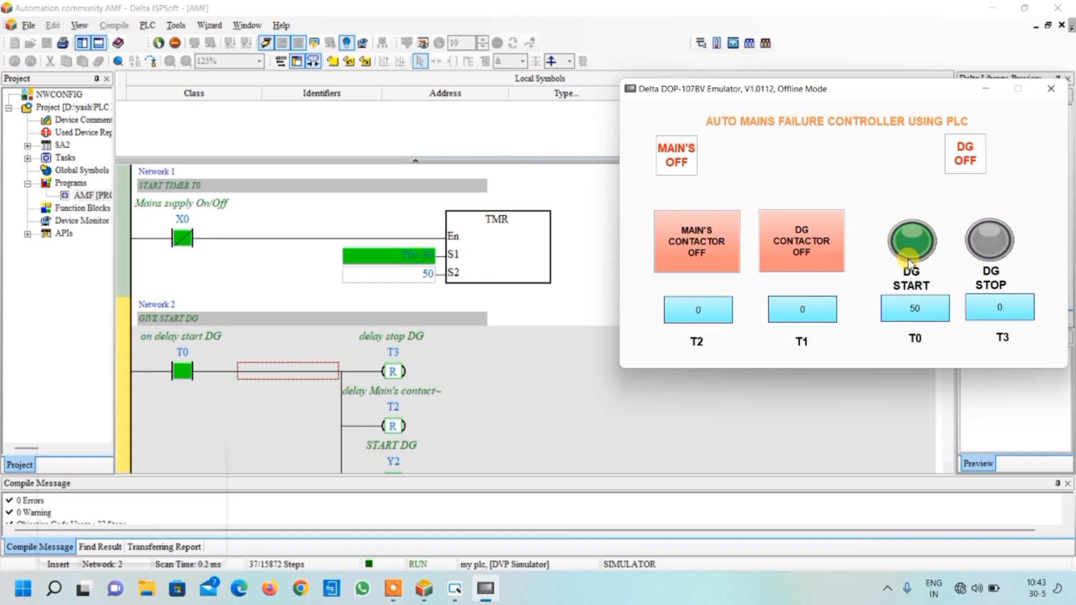
pyautogui.click(965, 162)
pyautogui.scroll(-4, 480, 365)
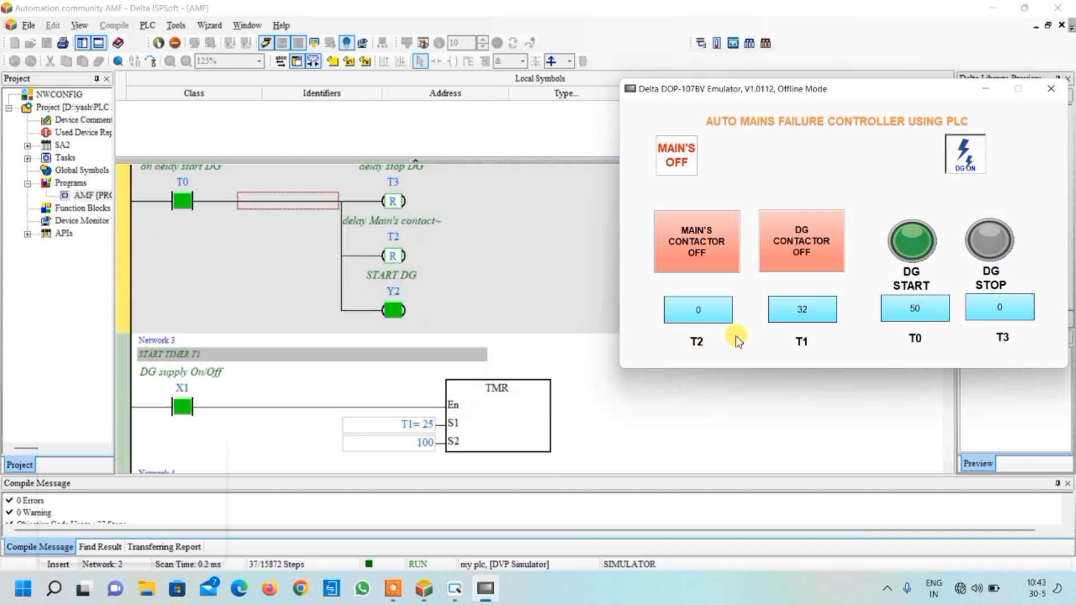
pyautogui.scroll(-3, 443, 409)
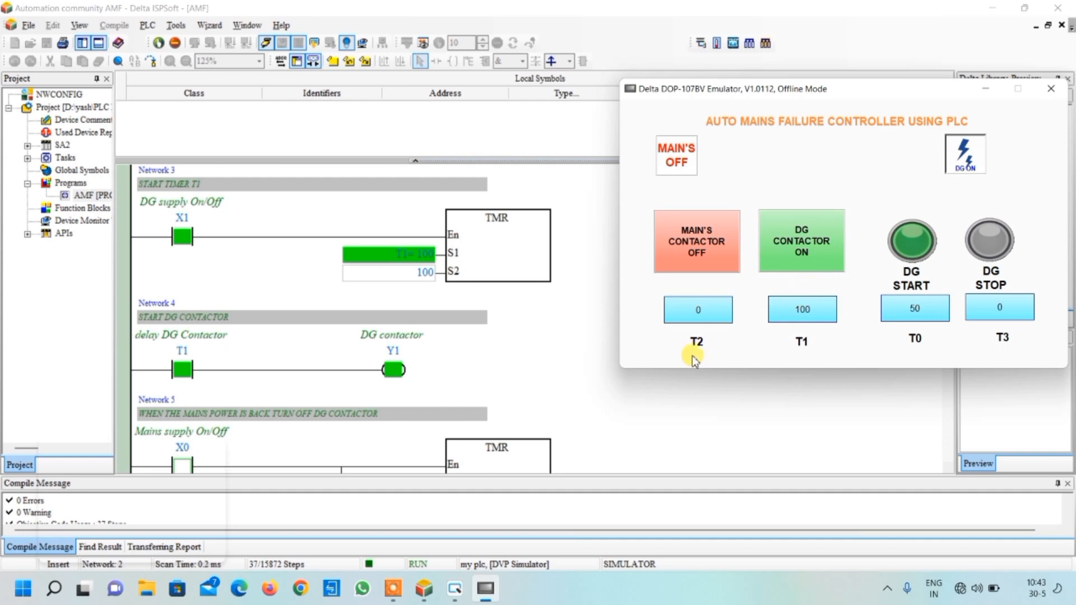
pyautogui.scroll(-1, 534, 357)
pyautogui.scroll(-2, 535, 357)
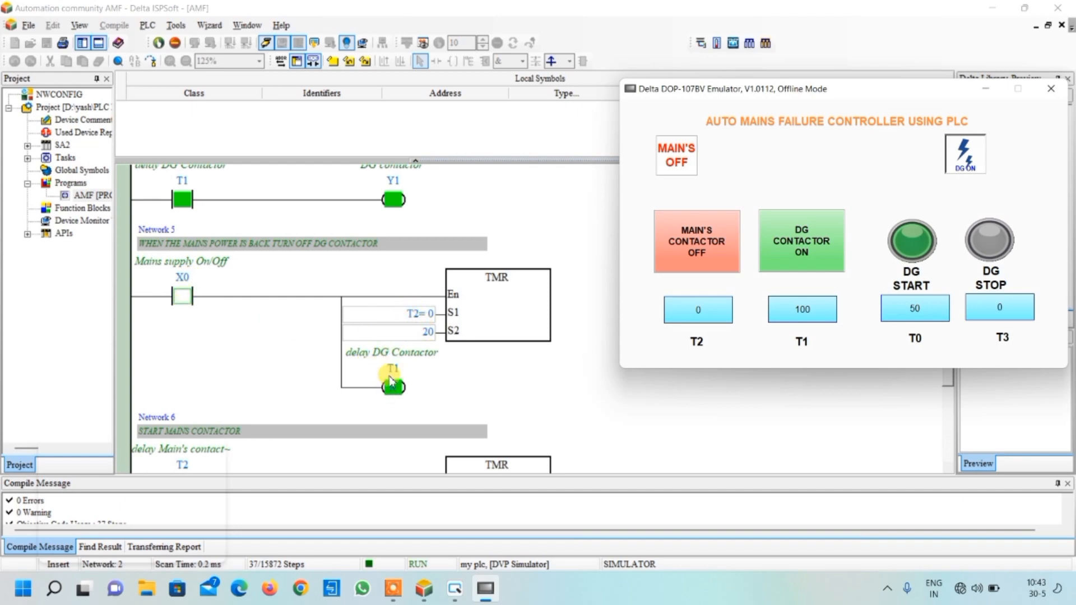
# Repeat the mains restoration test with the mains on and the DG supply off, and minimize the emulator and ISPSoft windows
pyautogui.click(680, 161)
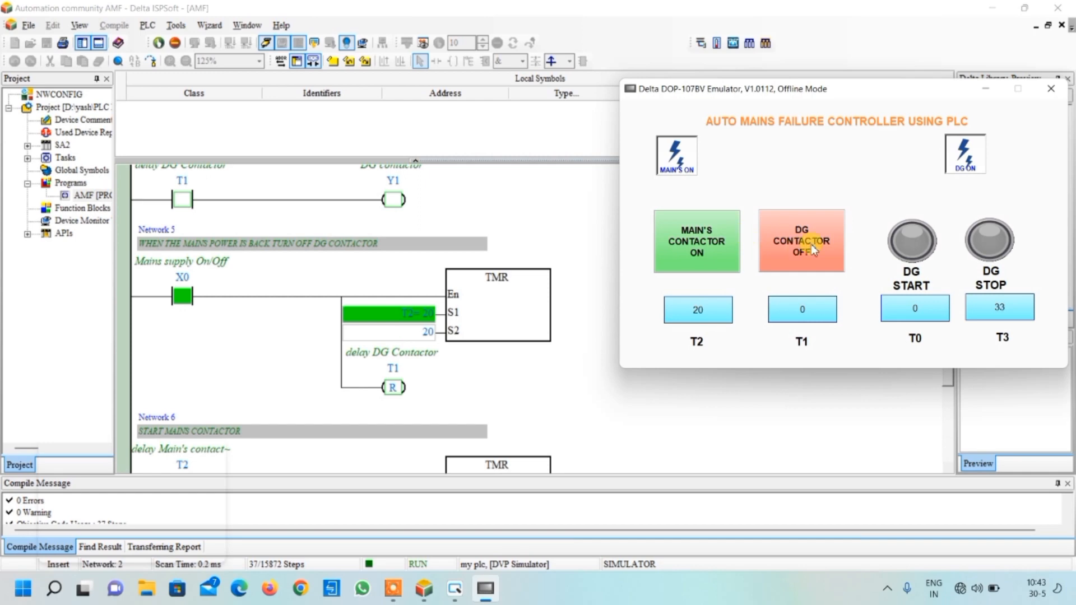
pyautogui.scroll(-1, 560, 337)
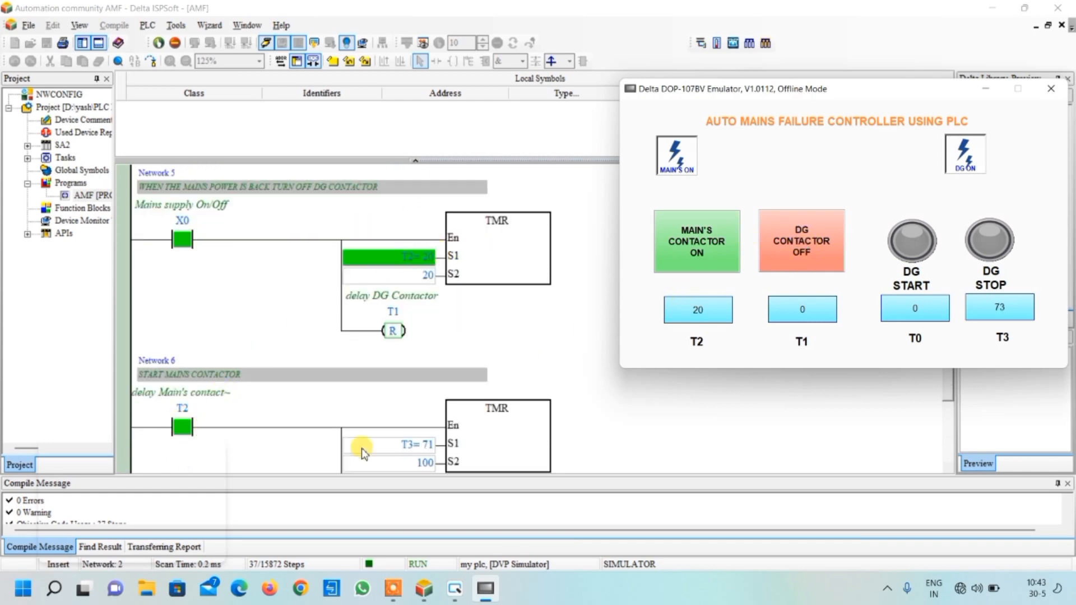
pyautogui.scroll(-1, 418, 430)
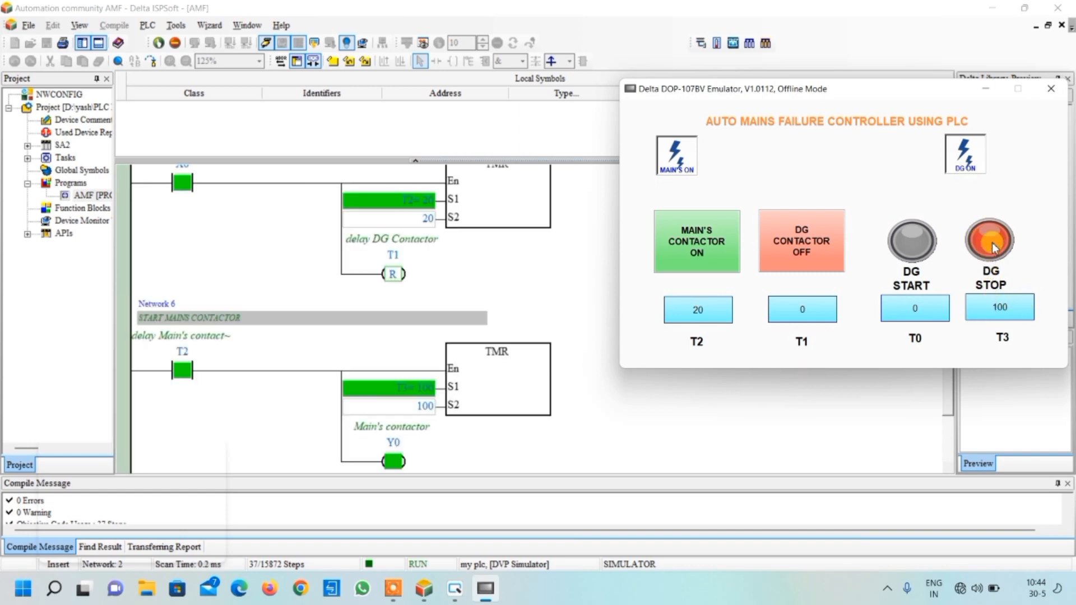
pyautogui.click(969, 157)
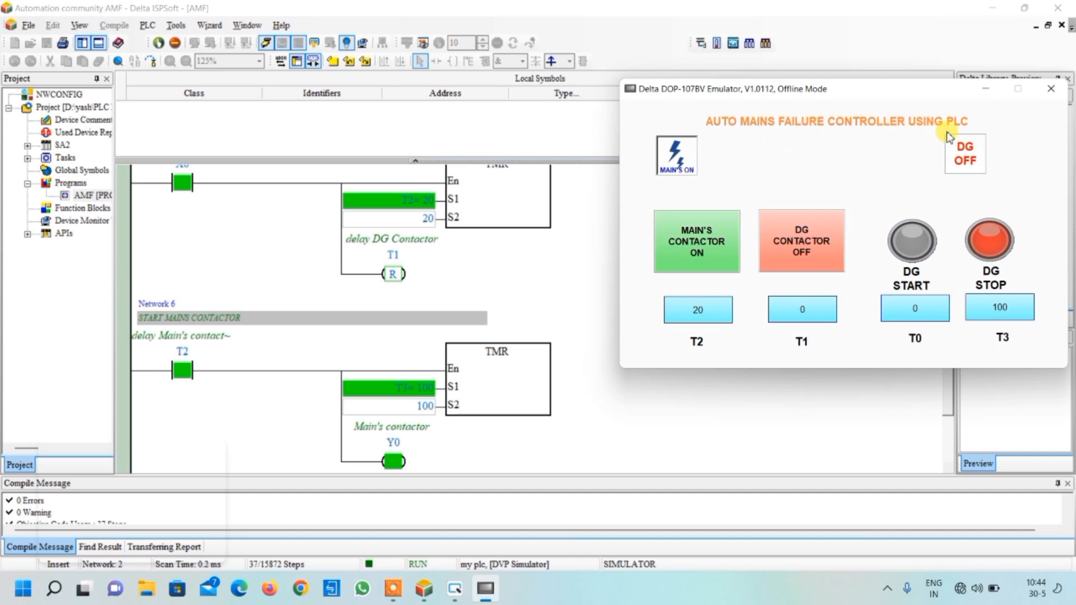
pyautogui.click(986, 89)
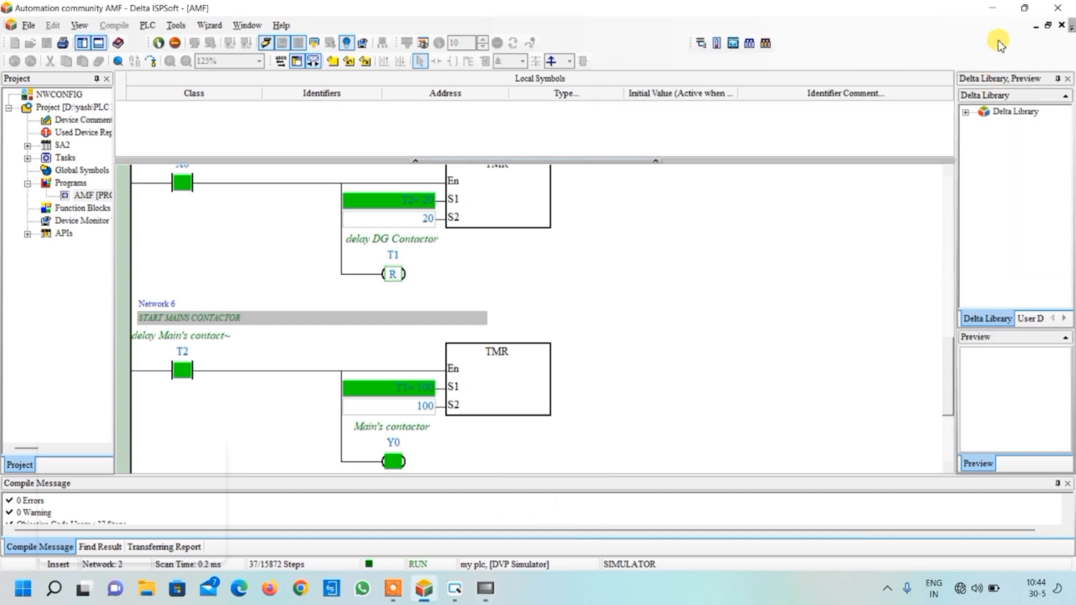
pyautogui.click(992, 8)
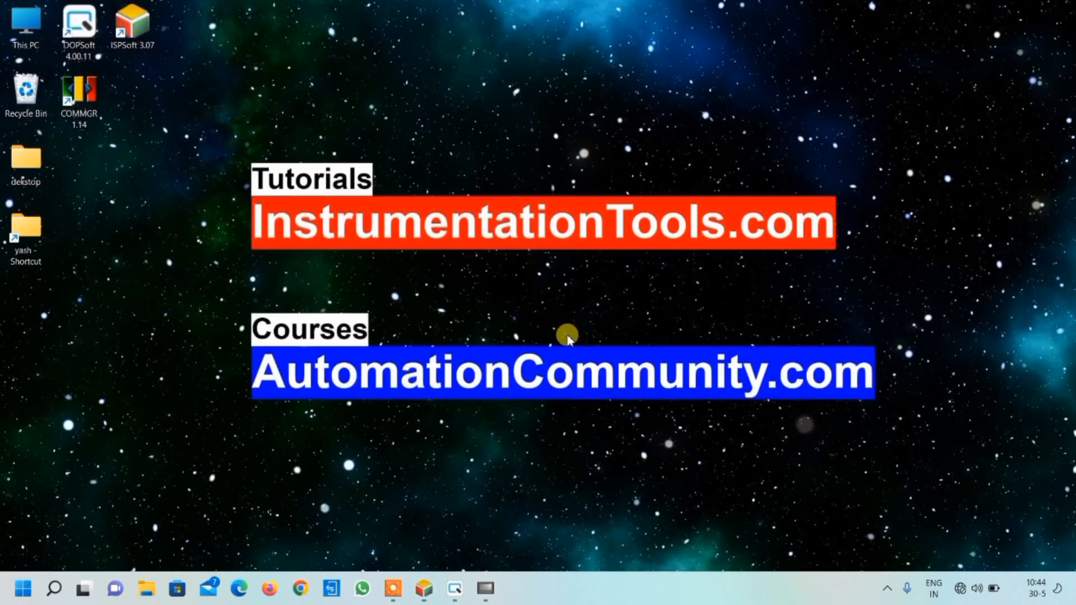